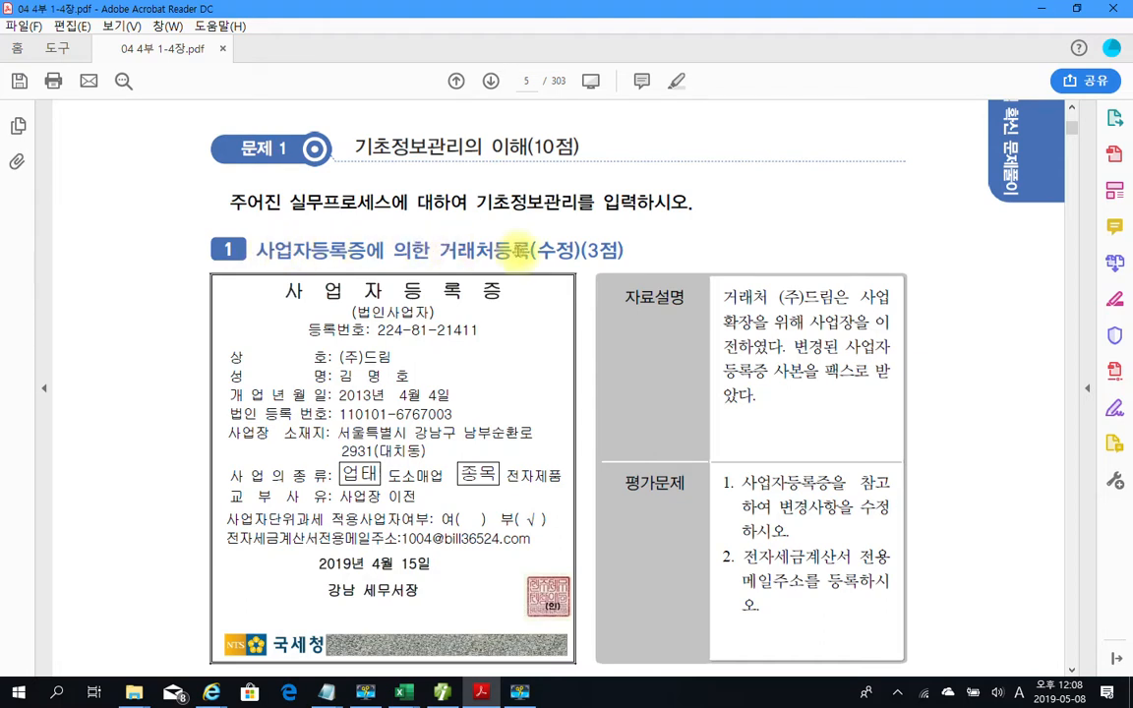
Highlight the '(3점)' score in question 1's heading in yellow
drag(581, 251, 613, 254)
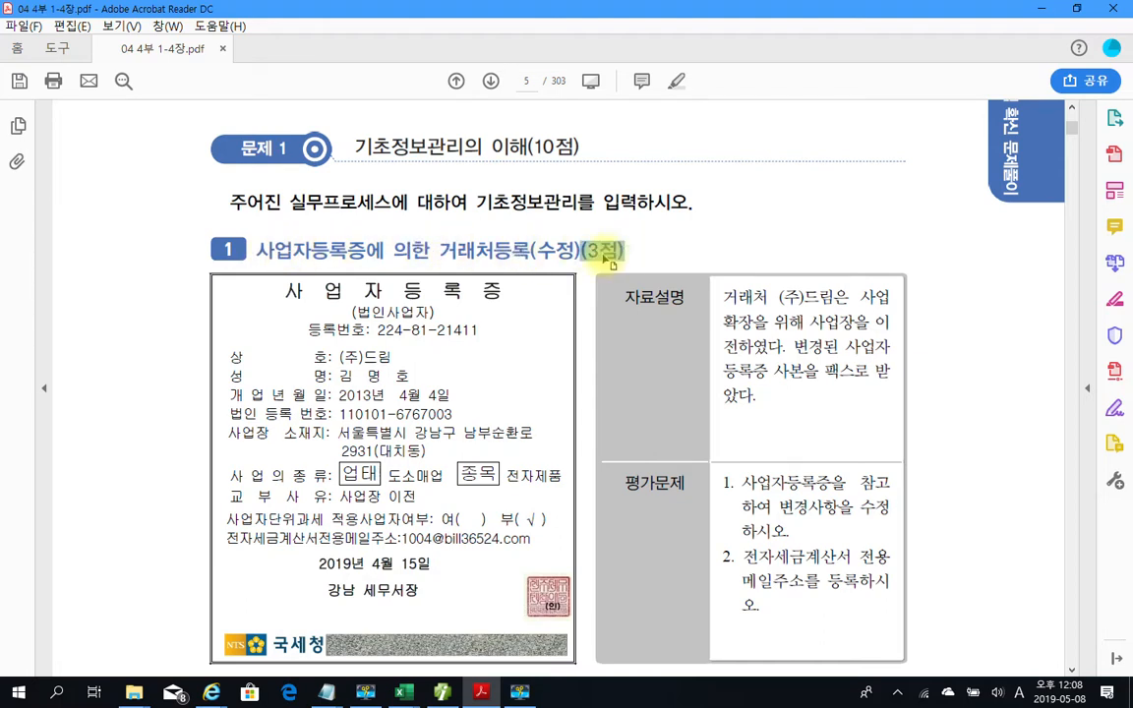
right_click(612, 254)
click(639, 293)
Mark the 자료설명 and 평가문제 blocks with red boxes and underlines, then clear them
scroll(671, 337, down, 1)
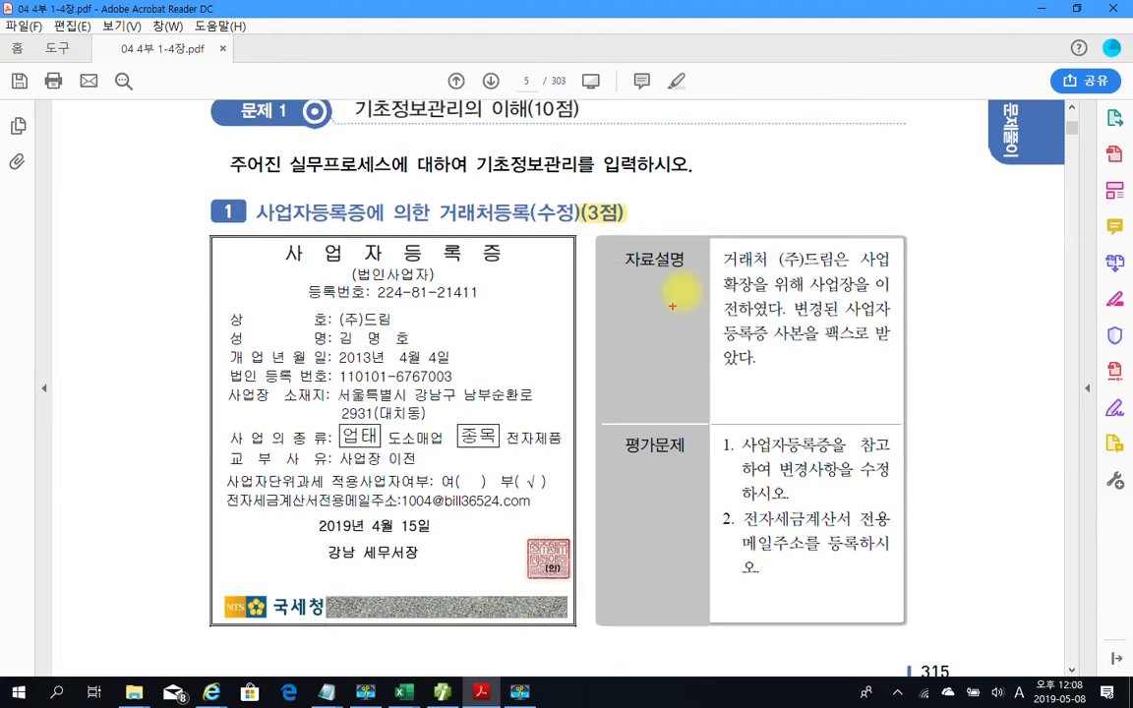
drag(610, 237, 887, 405)
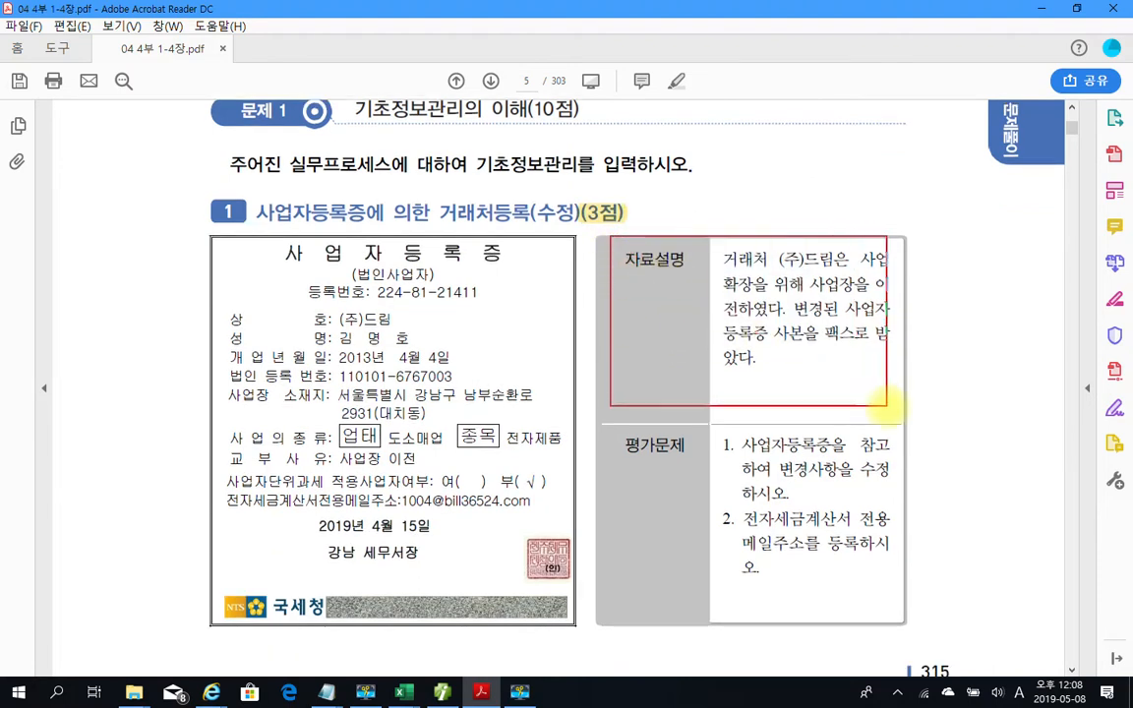
drag(608, 430, 910, 611)
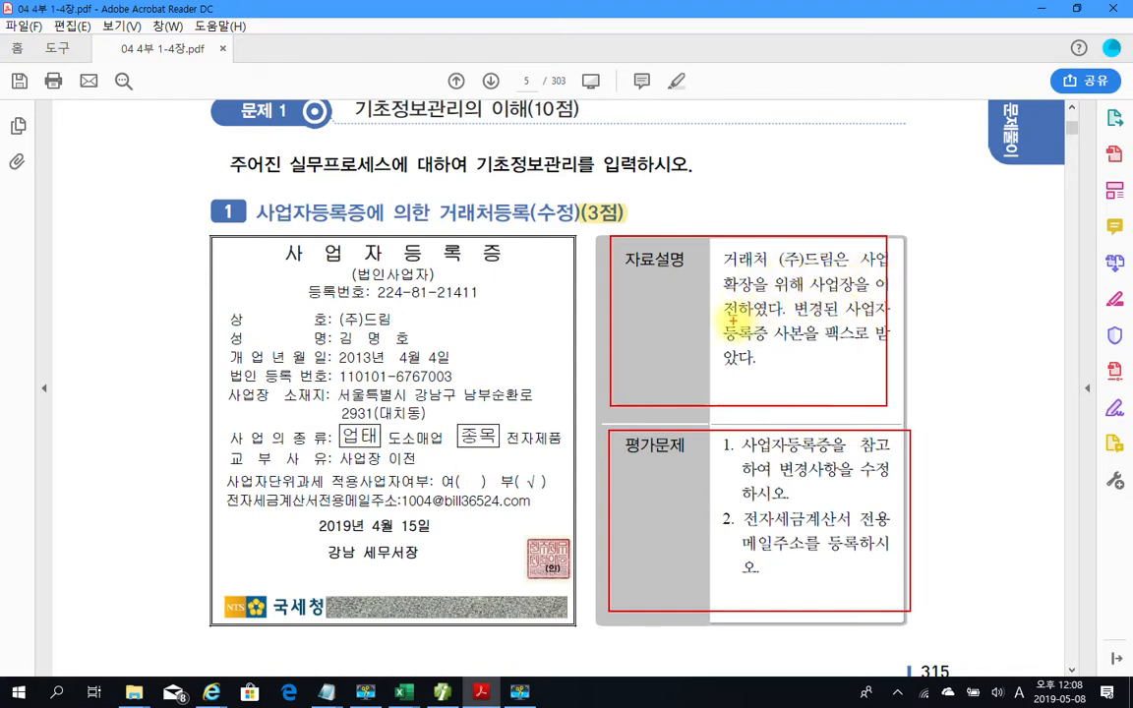
drag(831, 293, 897, 294)
drag(715, 315, 765, 315)
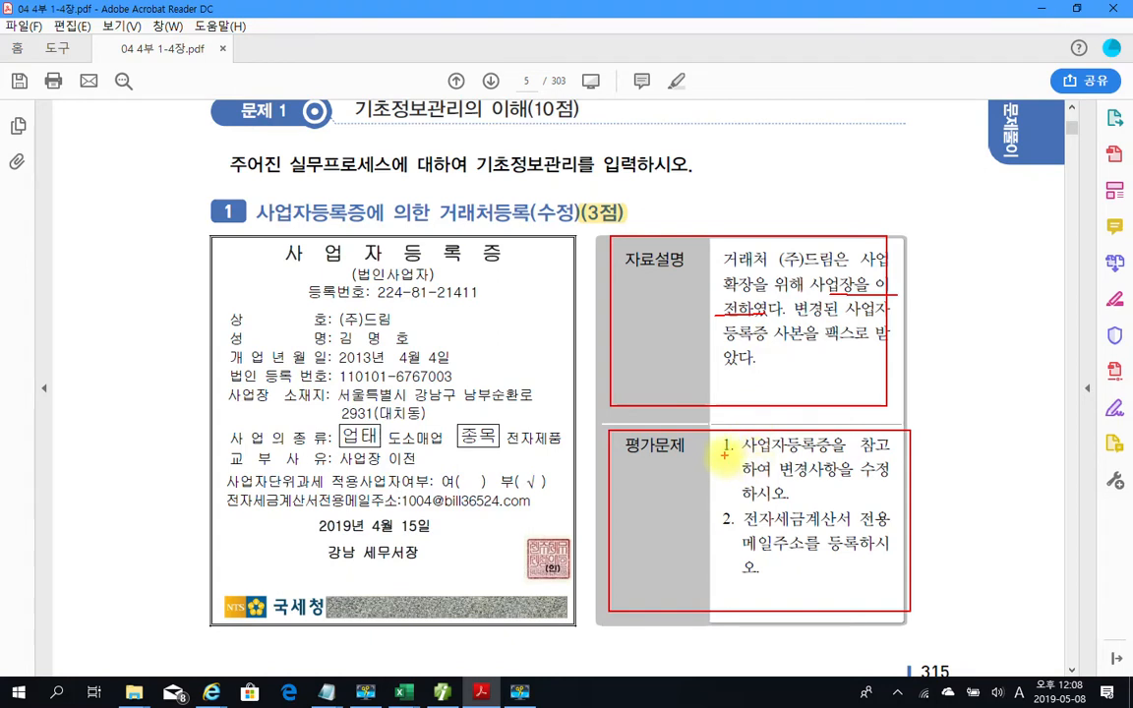
drag(726, 437, 730, 454)
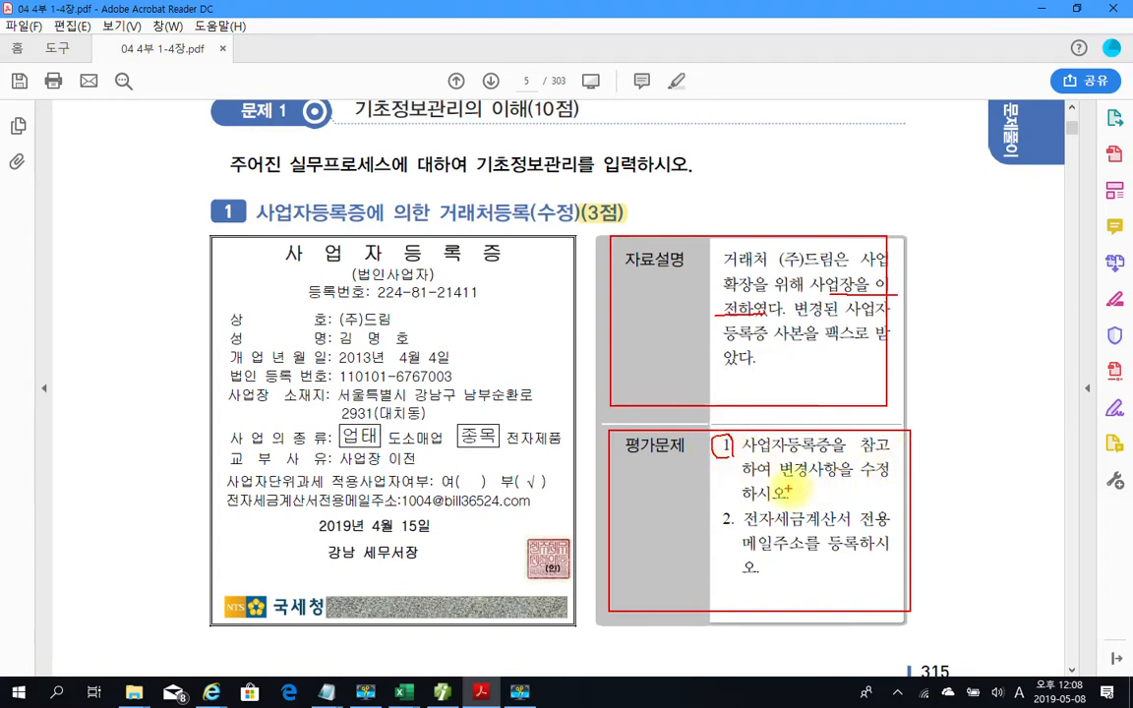
drag(780, 480, 894, 479)
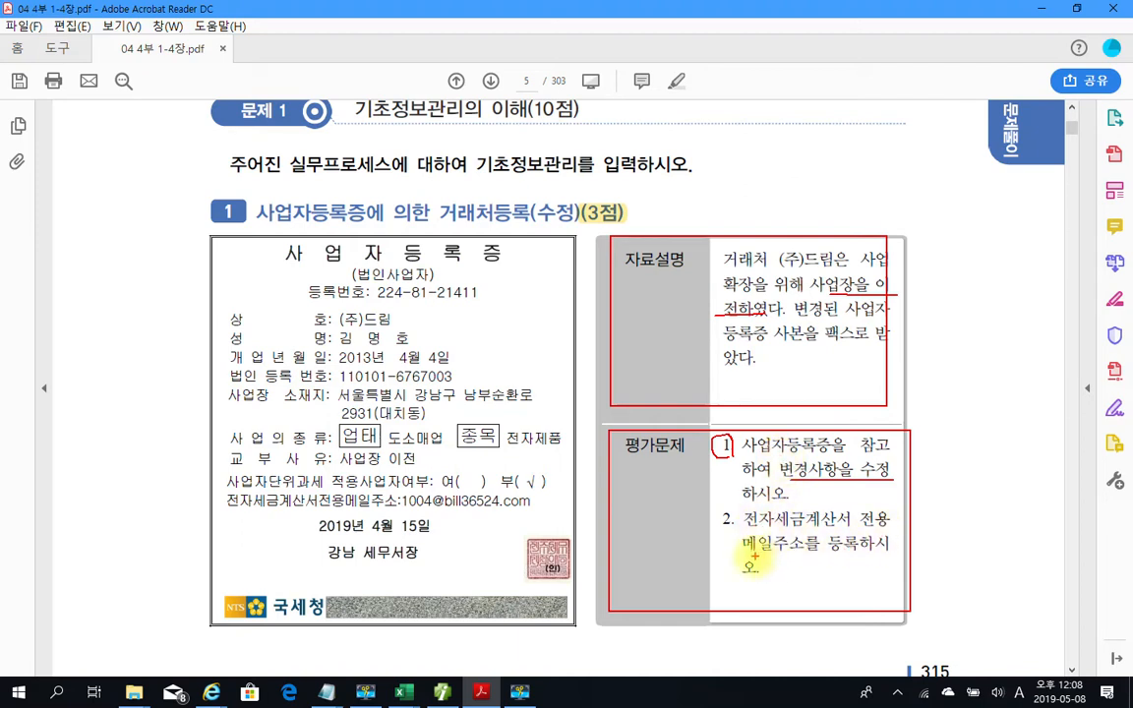
drag(745, 554, 882, 553)
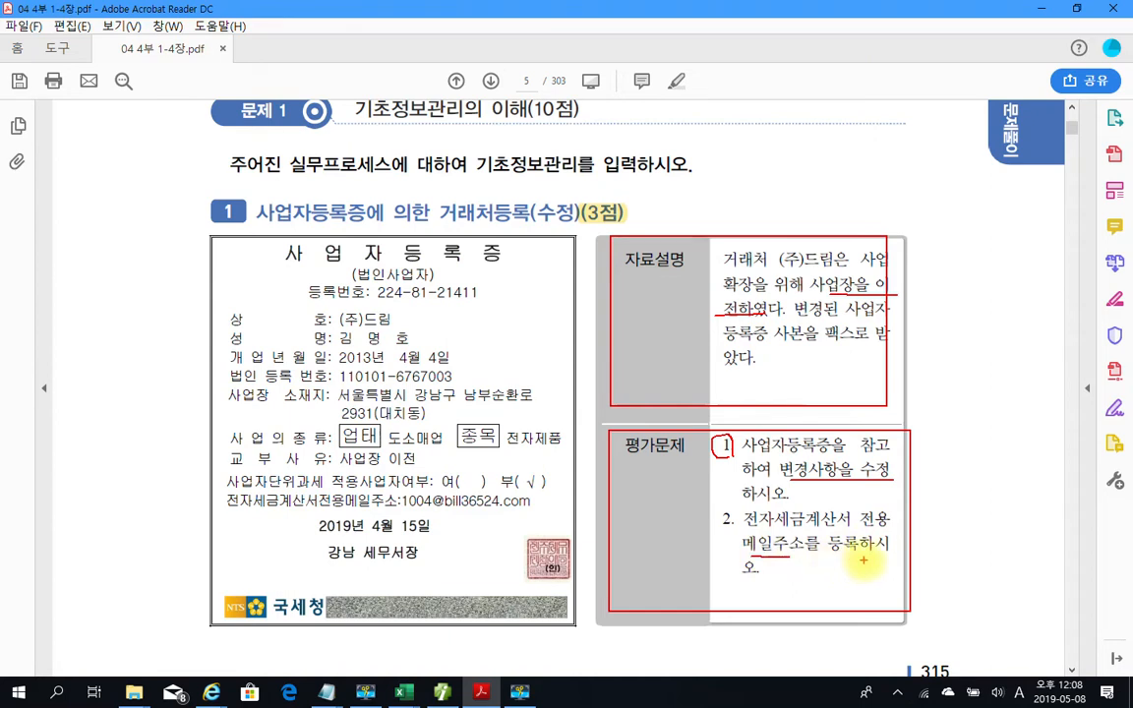
mouse_move(712, 507)
mouse_down()
mouse_move(708, 530)
mouse_move(724, 533)
mouse_up()
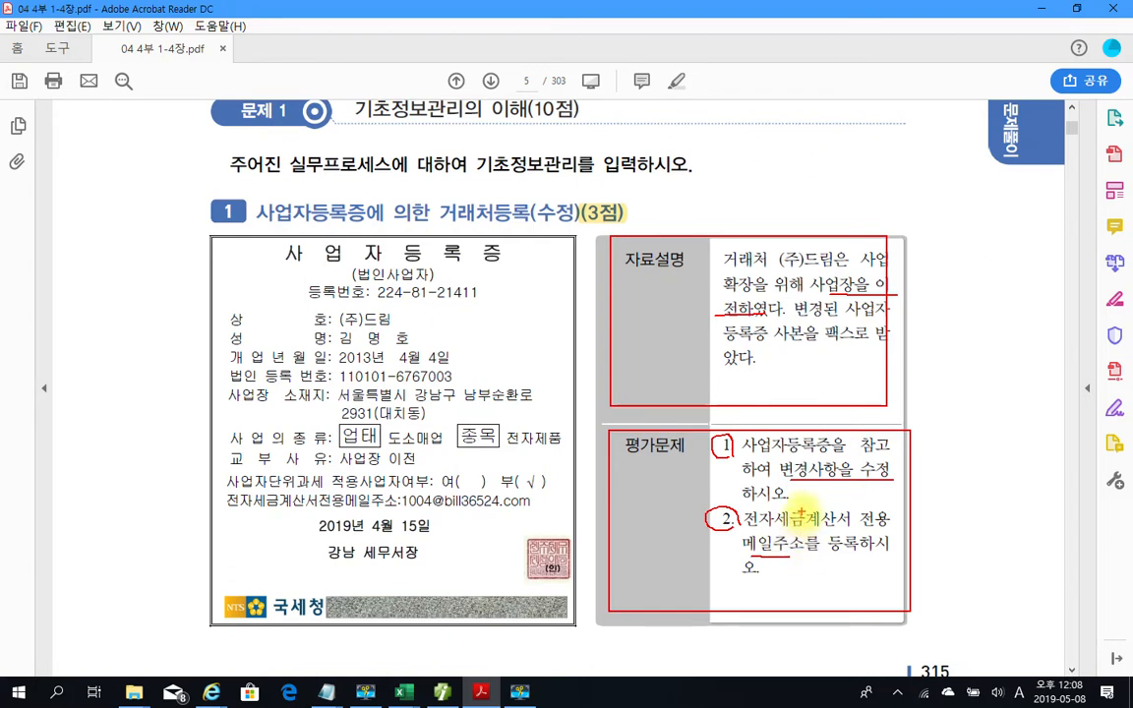
key(Escape)
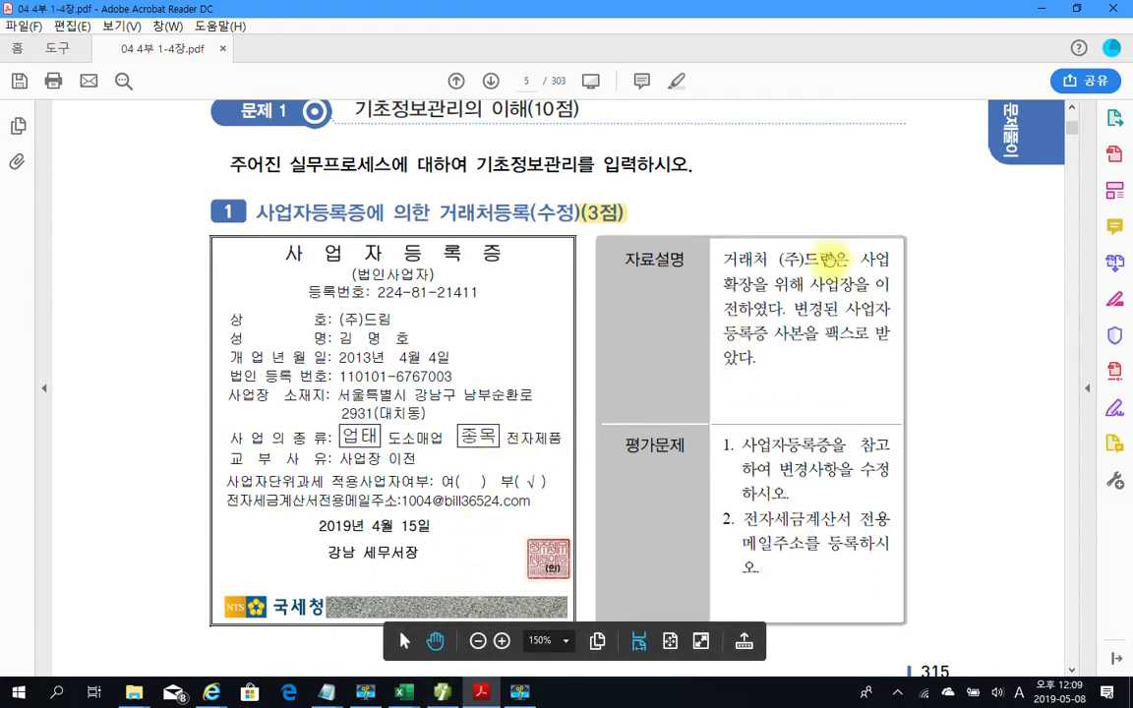
Switch to Smart A and open 기초정보관리 > 거래처등록 from the full menu
click(441, 693)
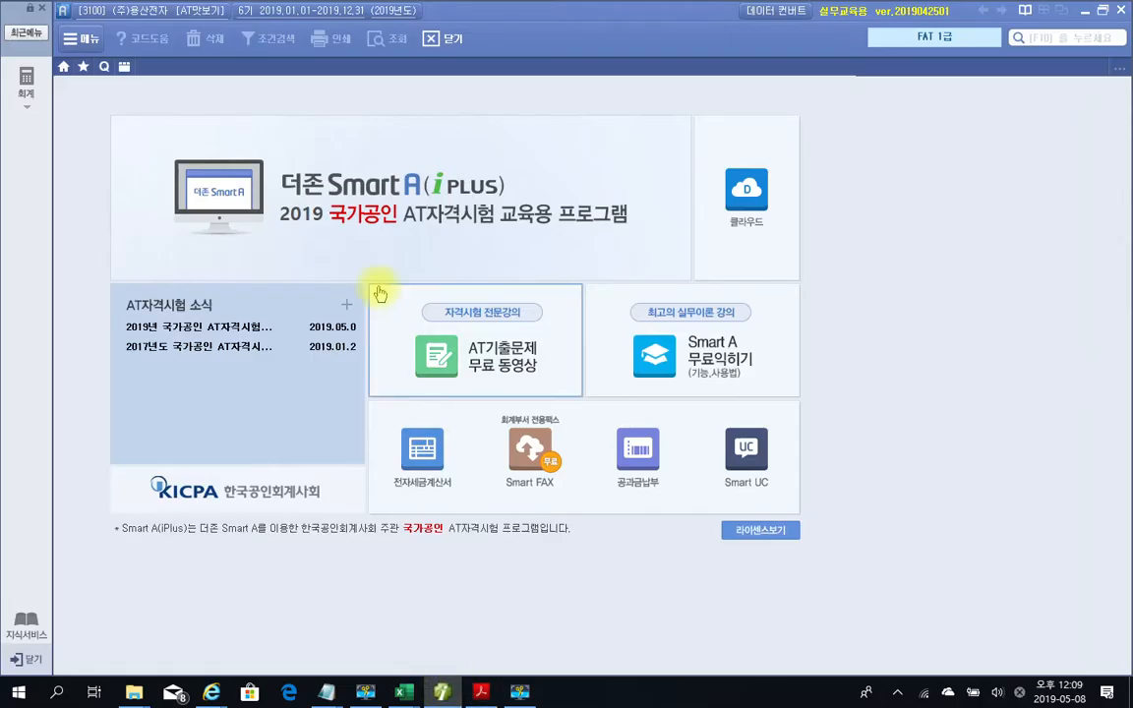
click(26, 83)
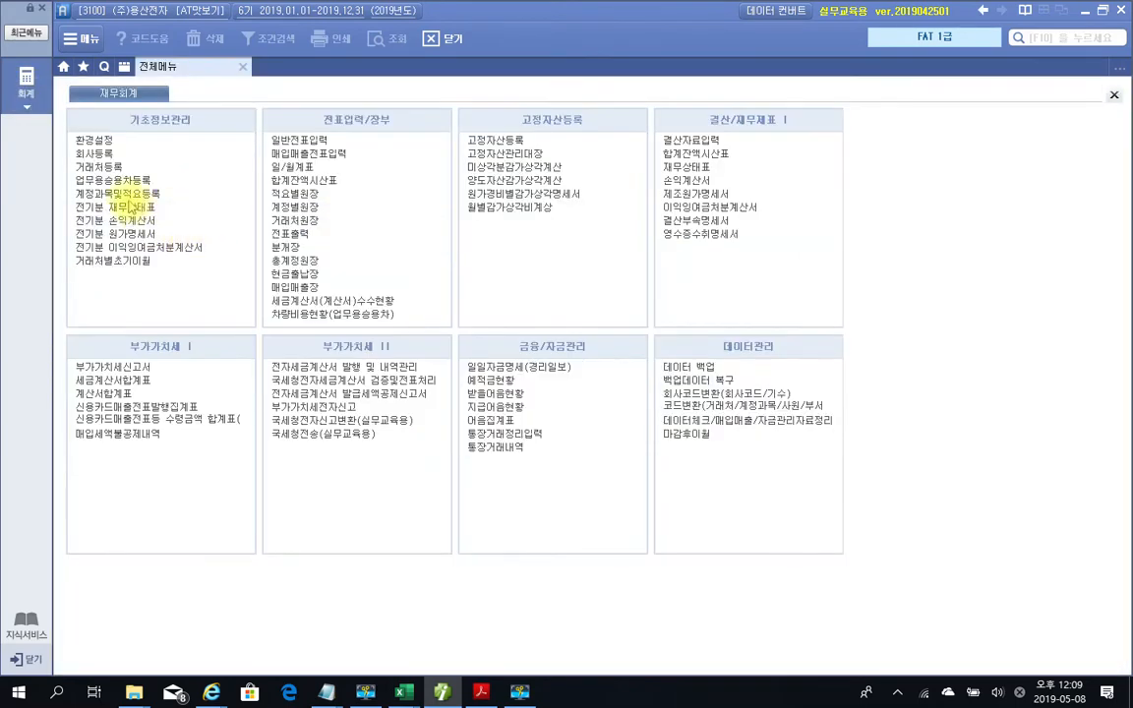
click(108, 168)
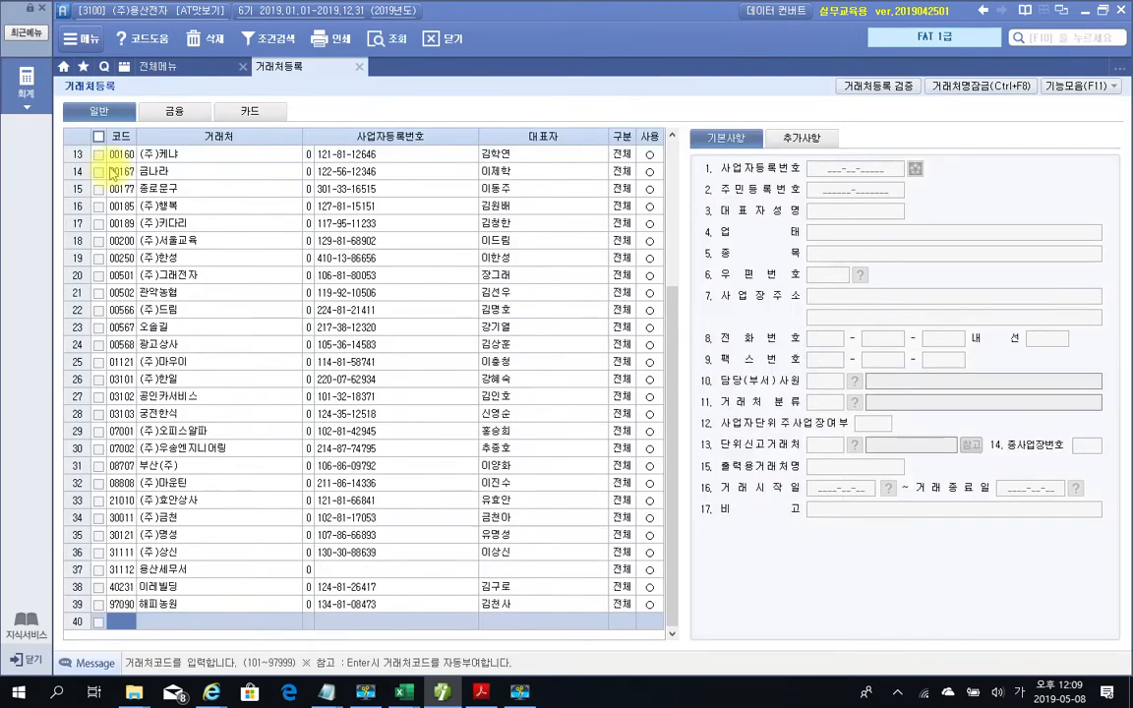
drag(665, 309, 663, 144)
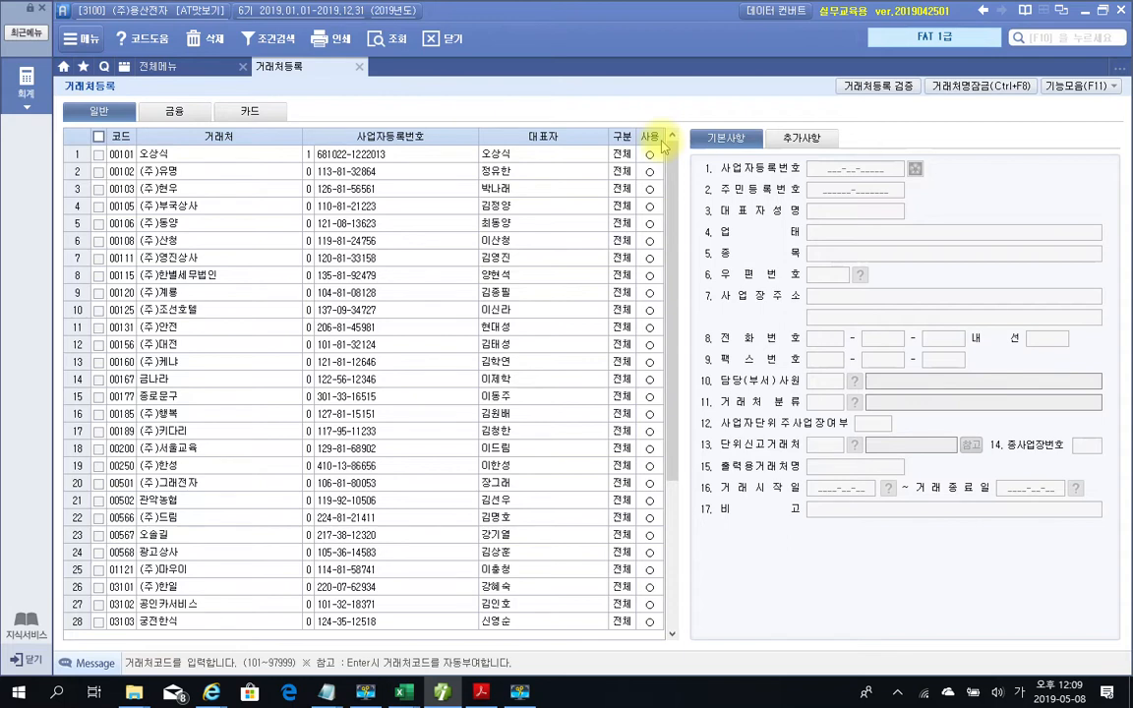
Search the customer list for 드림 to locate the (주)드림 record (code 00566)
key(ctrl+f)
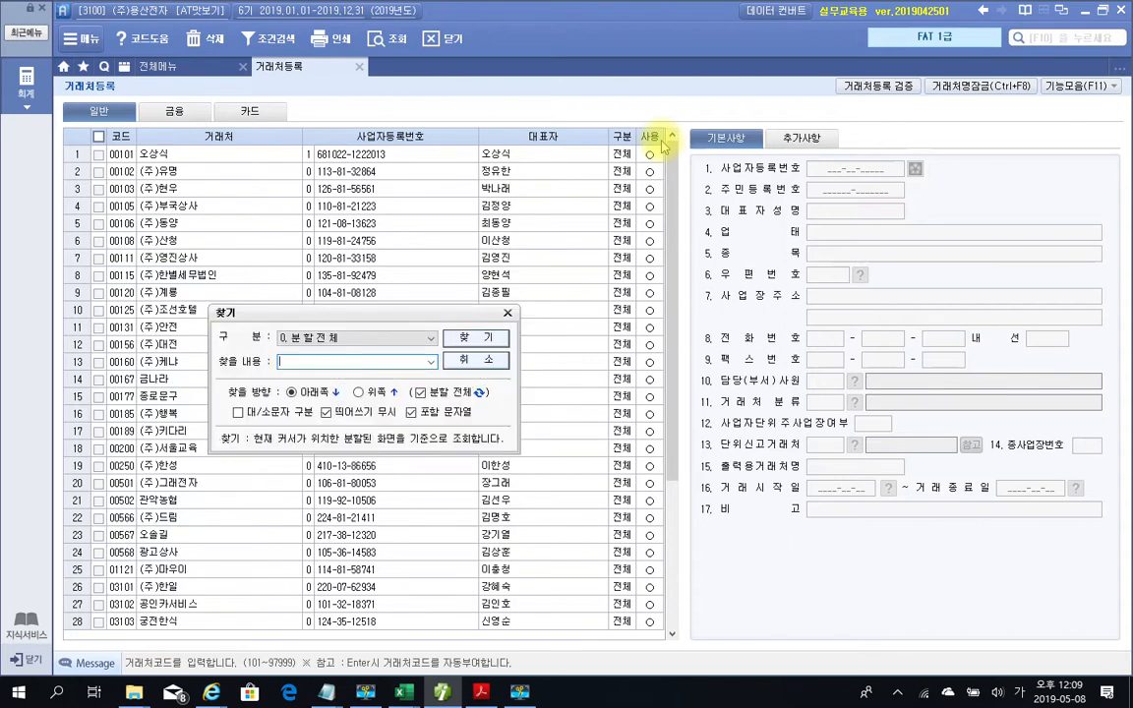
text(드림)
key(Return)
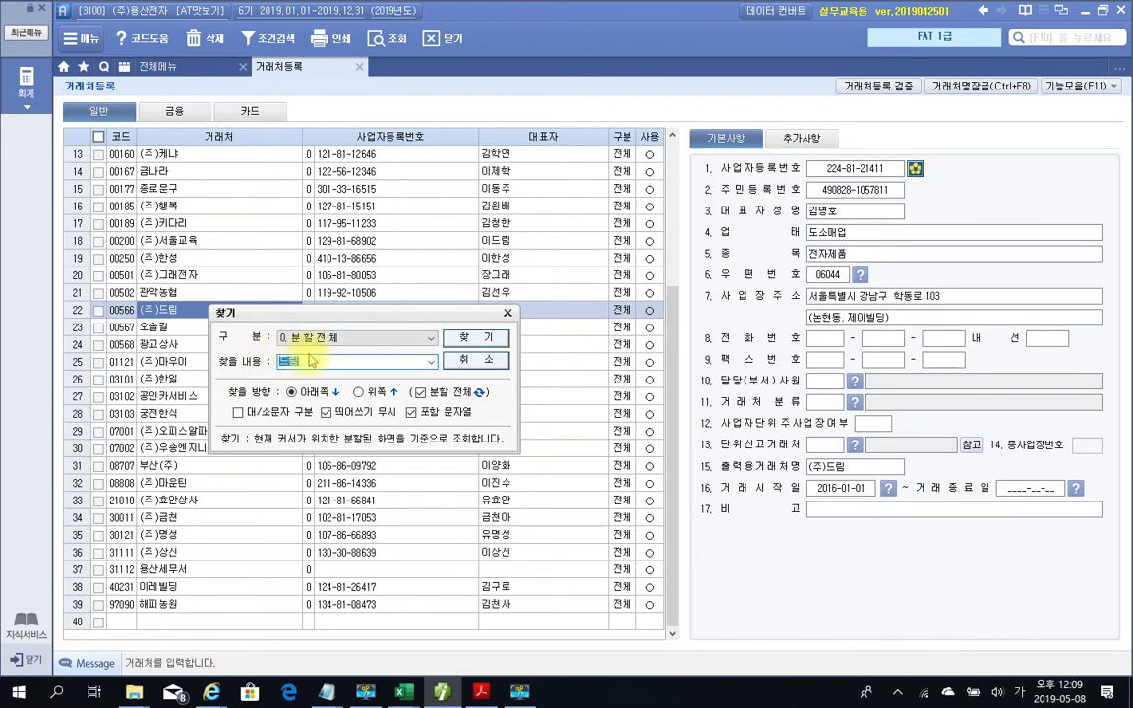
click(509, 315)
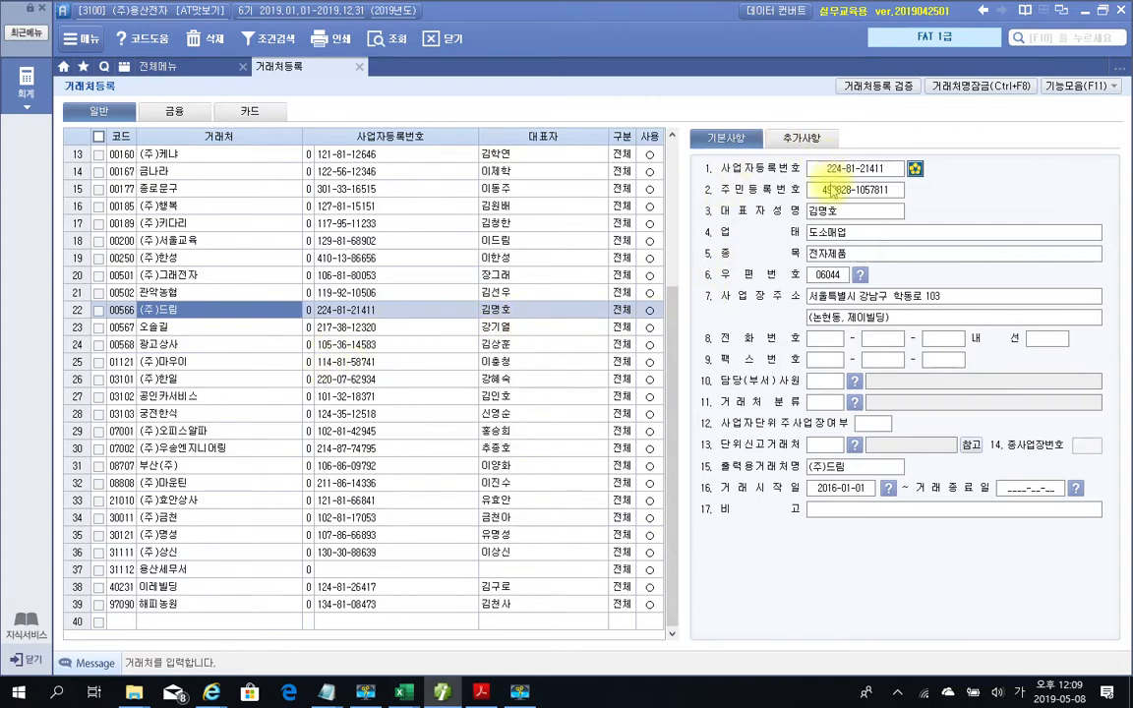
Look up 강남구 남부순환로 2931 and apply postcode 06280 to (주)드림's address
click(860, 276)
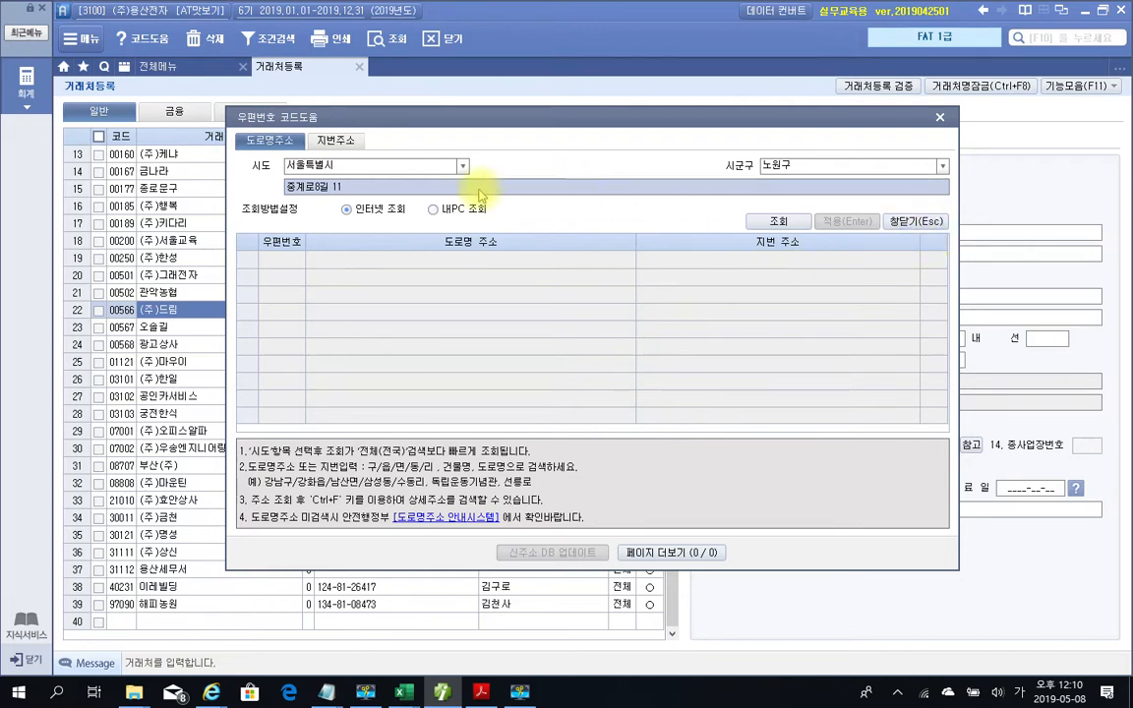
click(942, 168)
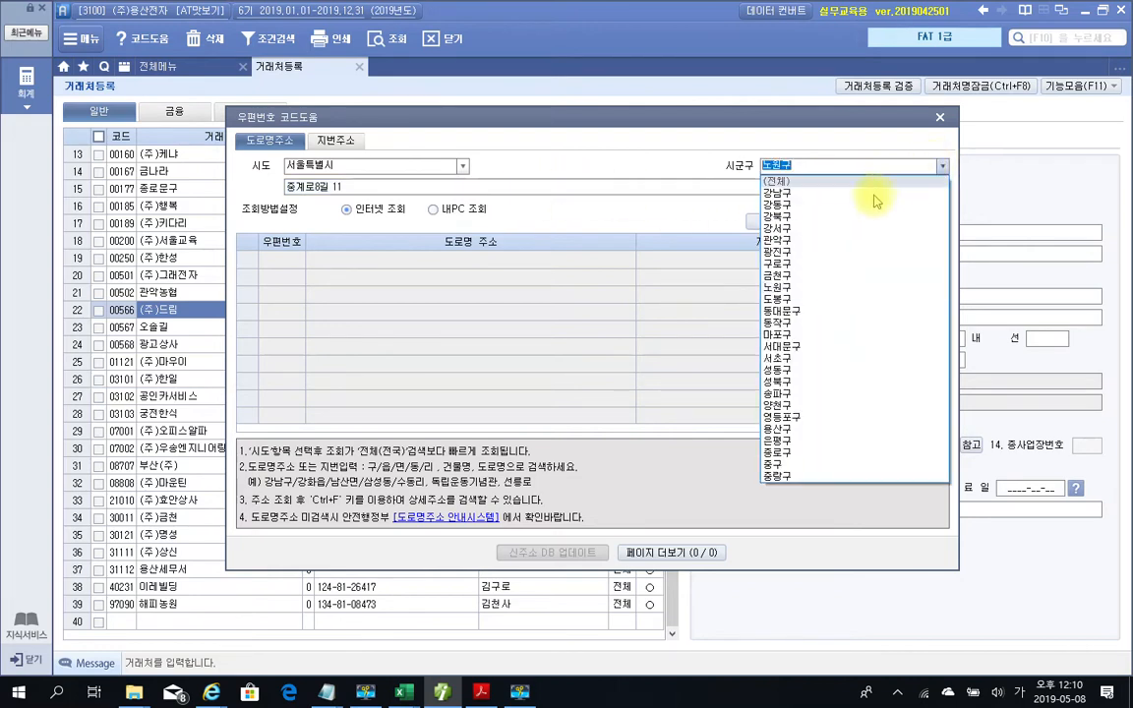
click(827, 193)
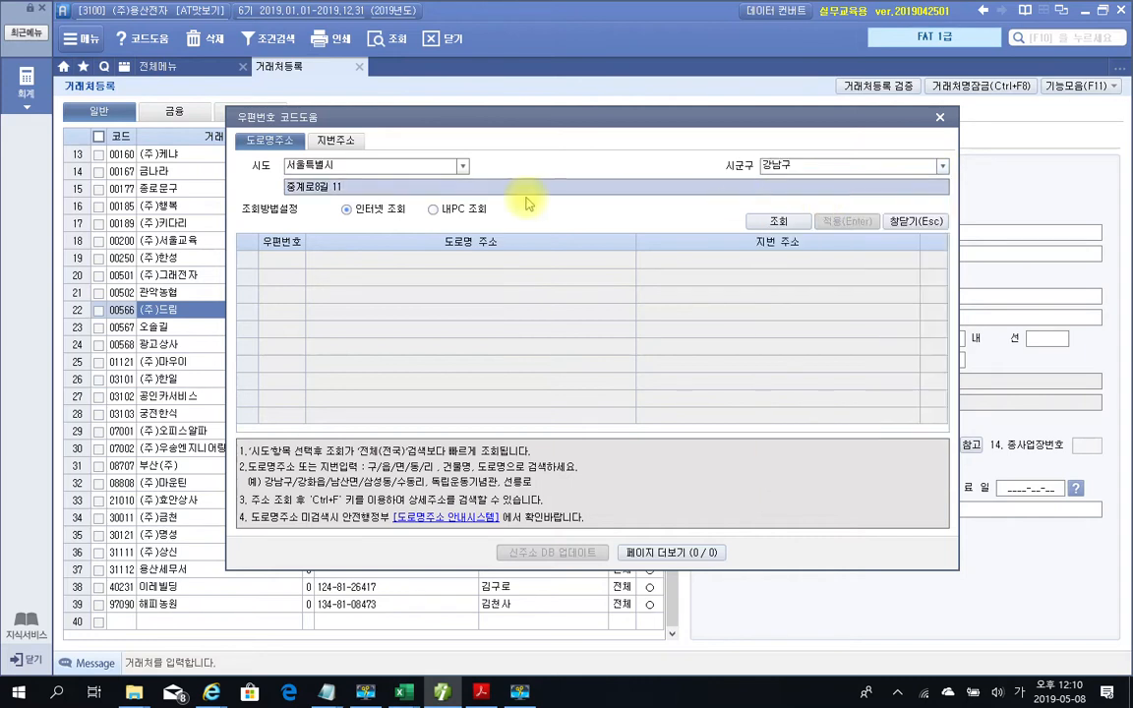
text(남부)
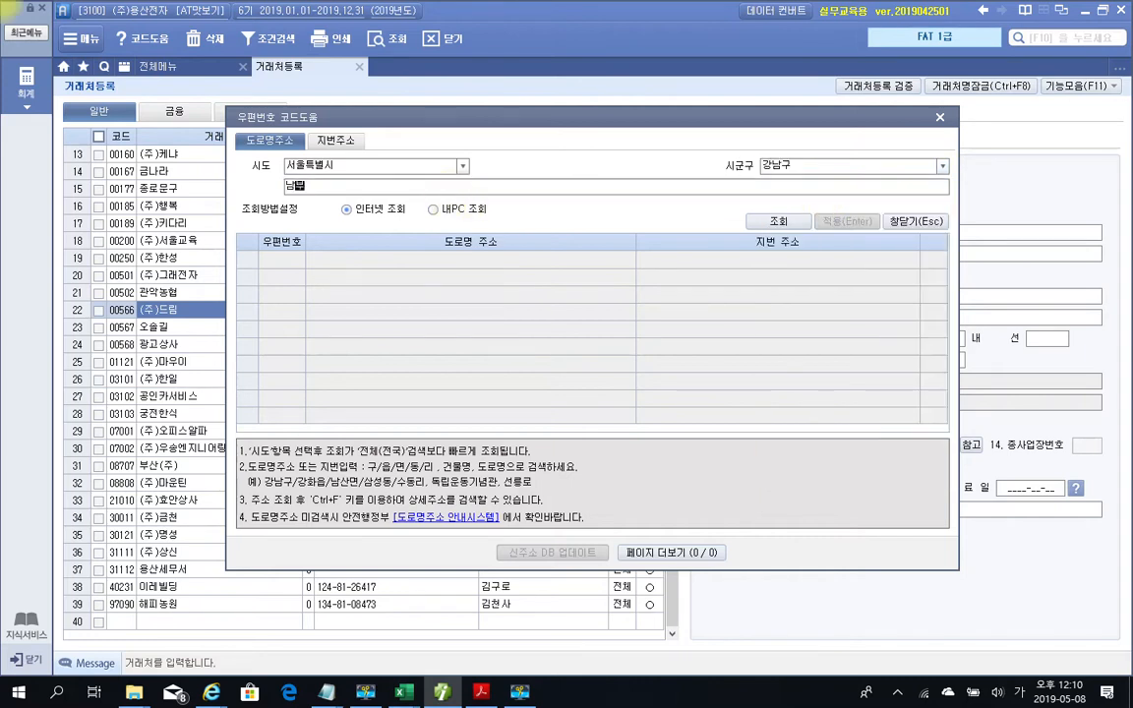
text(훈)
key(BackSpace)
key(BackSpace)
key(BackSpace)
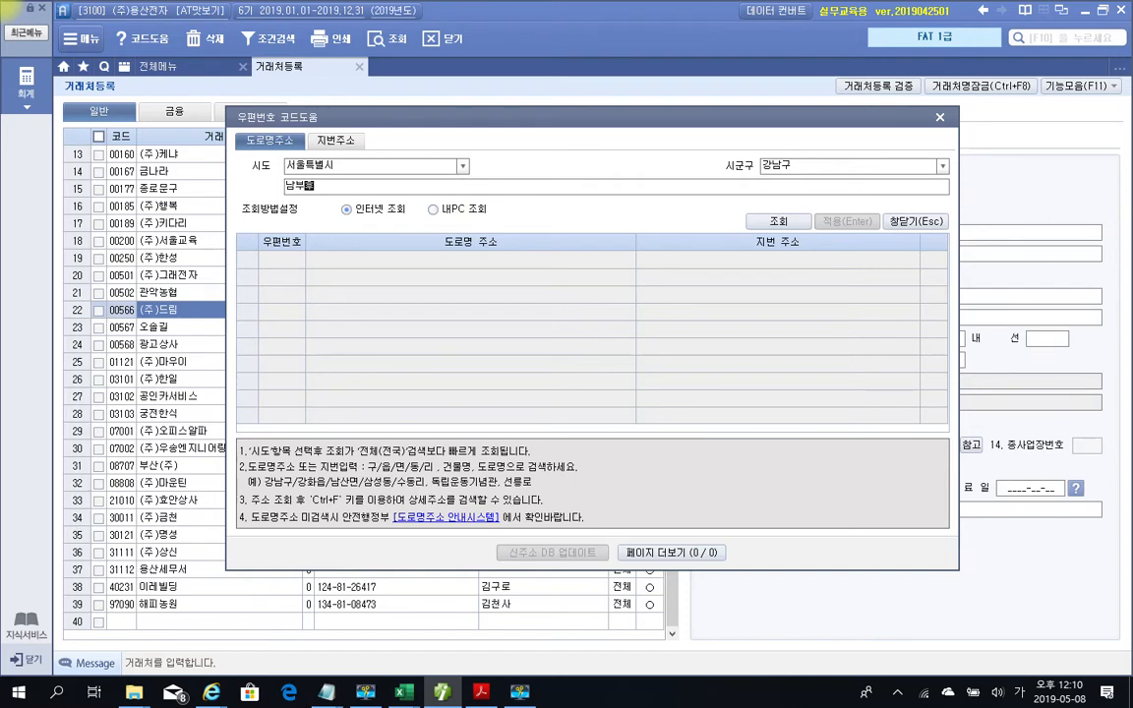
text(순환)
text(순환로)
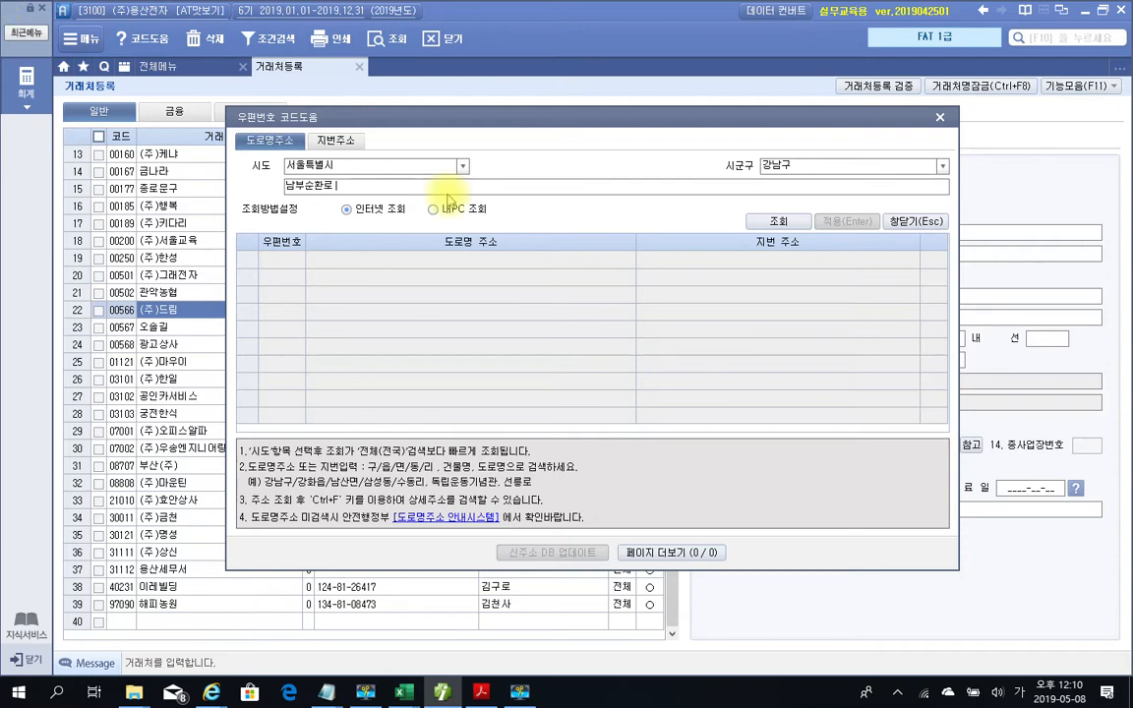
text(2931)
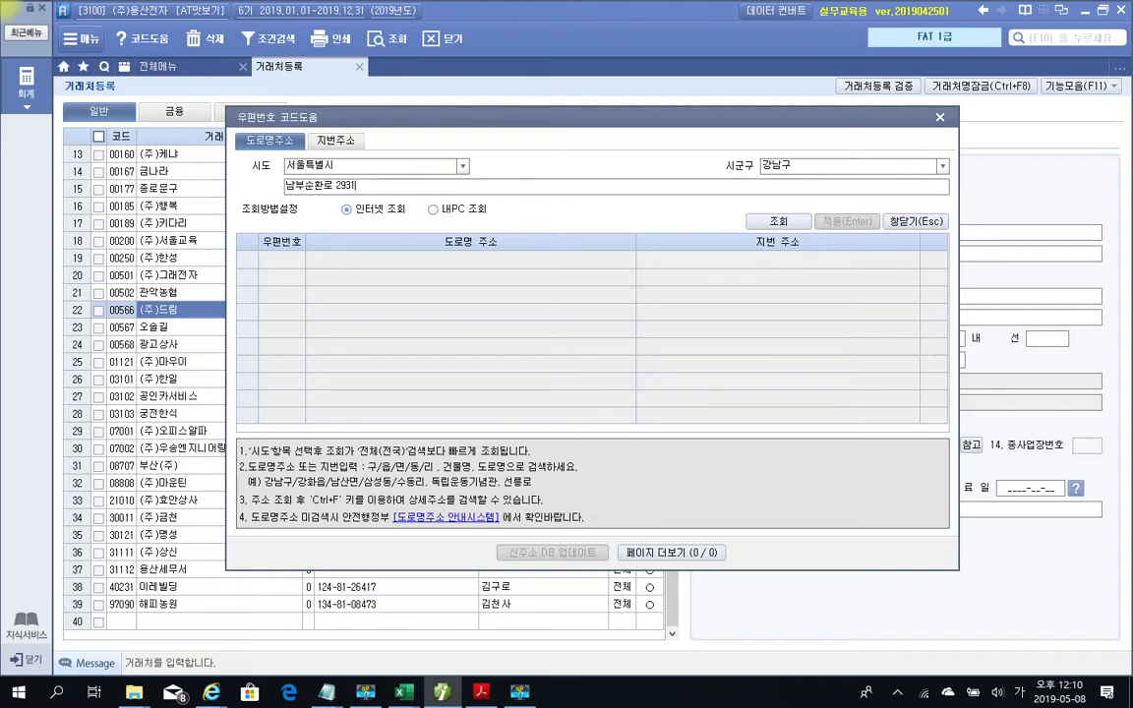
click(778, 221)
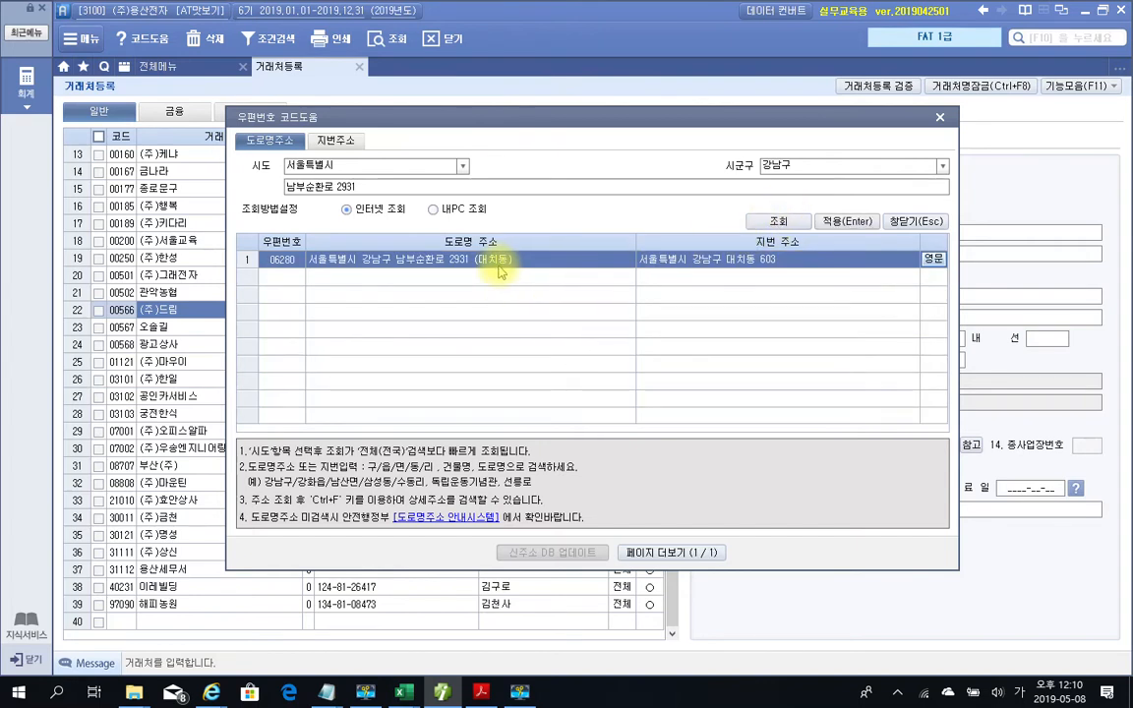
click(846, 222)
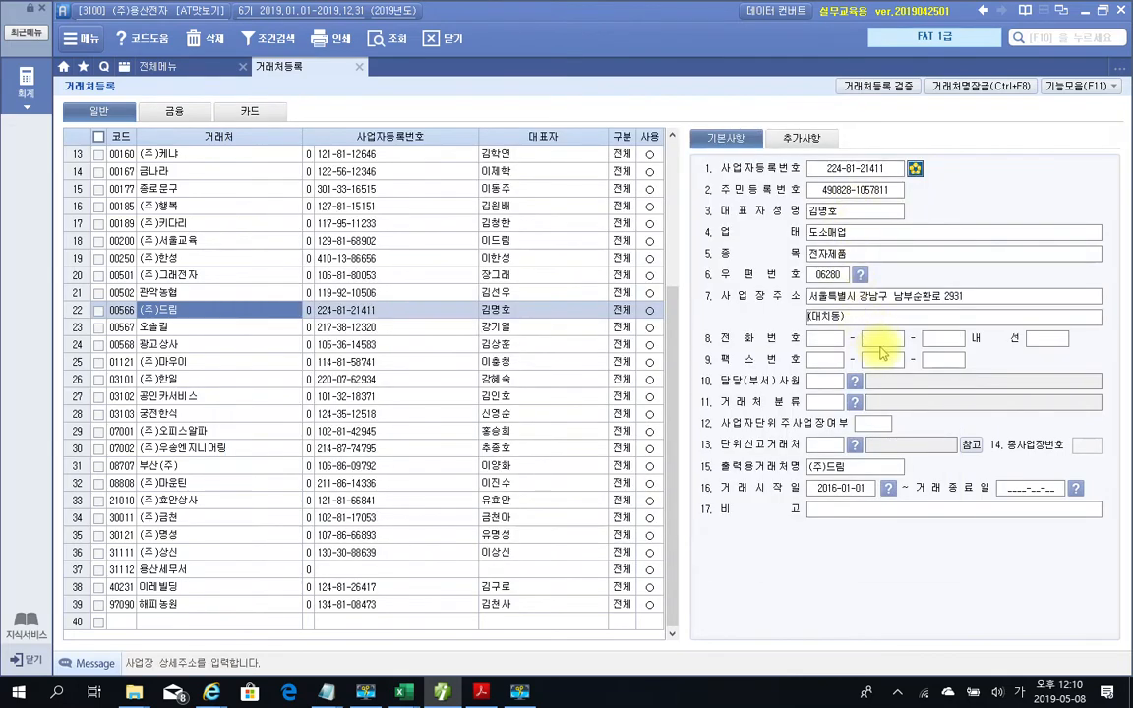
In the additional details, enter the contact's e-mail ID with the bill36524.com domain
click(806, 139)
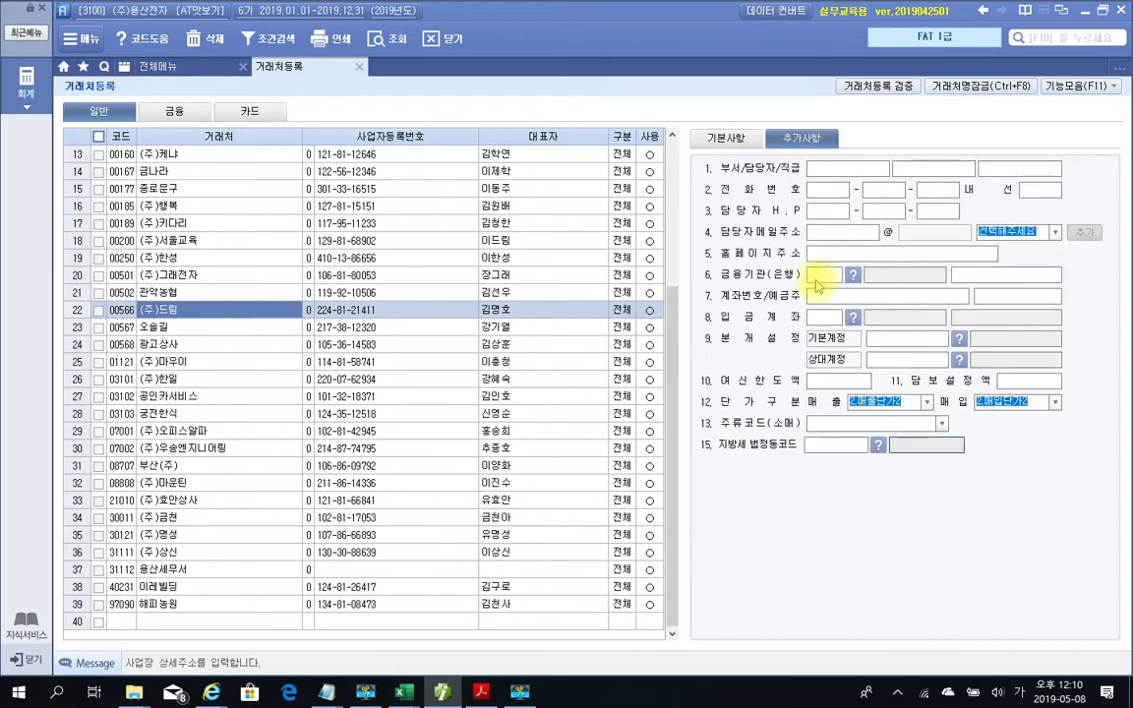
click(829, 234)
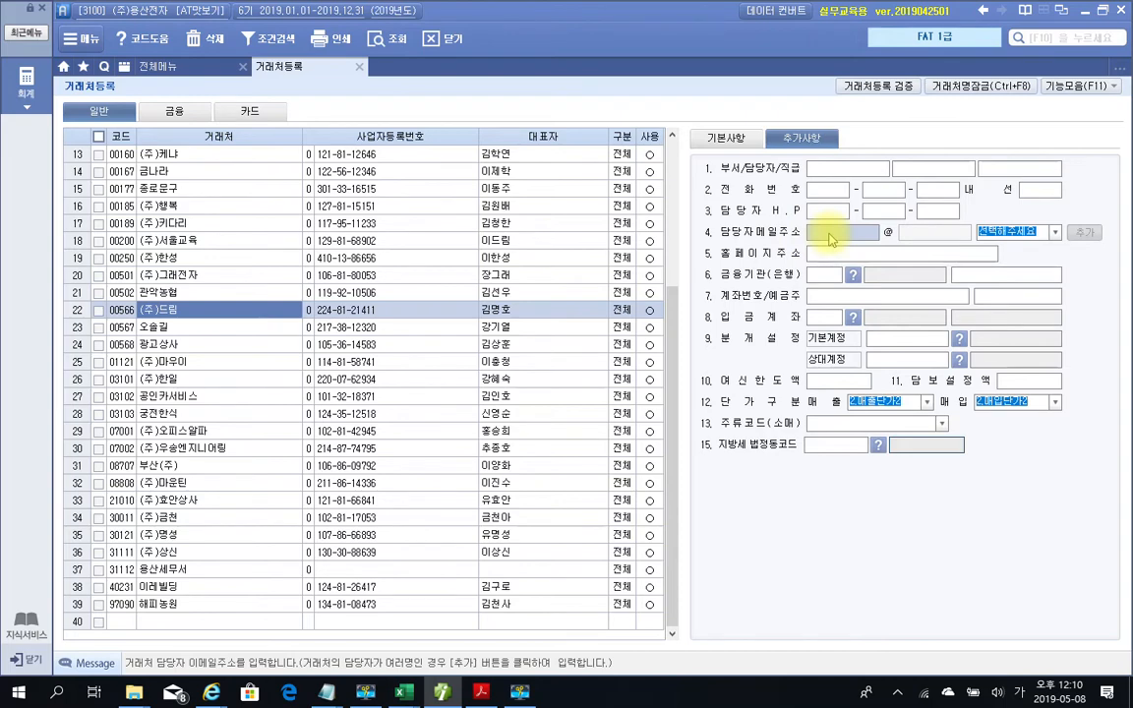
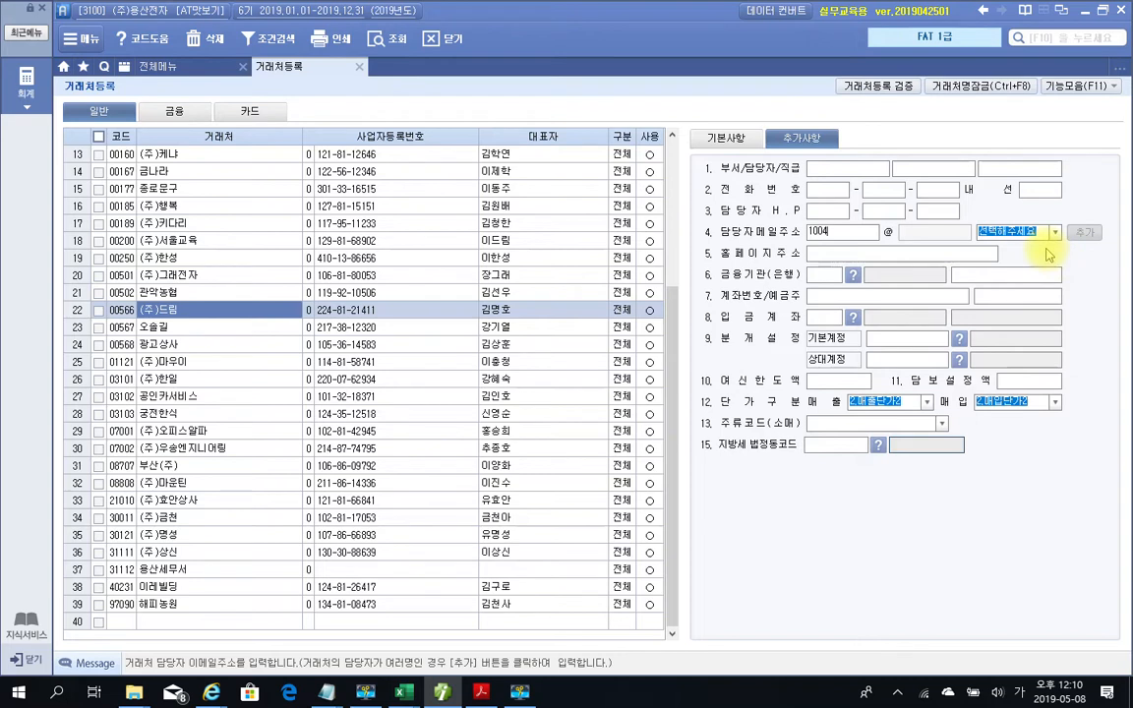
click(1058, 236)
click(1058, 236)
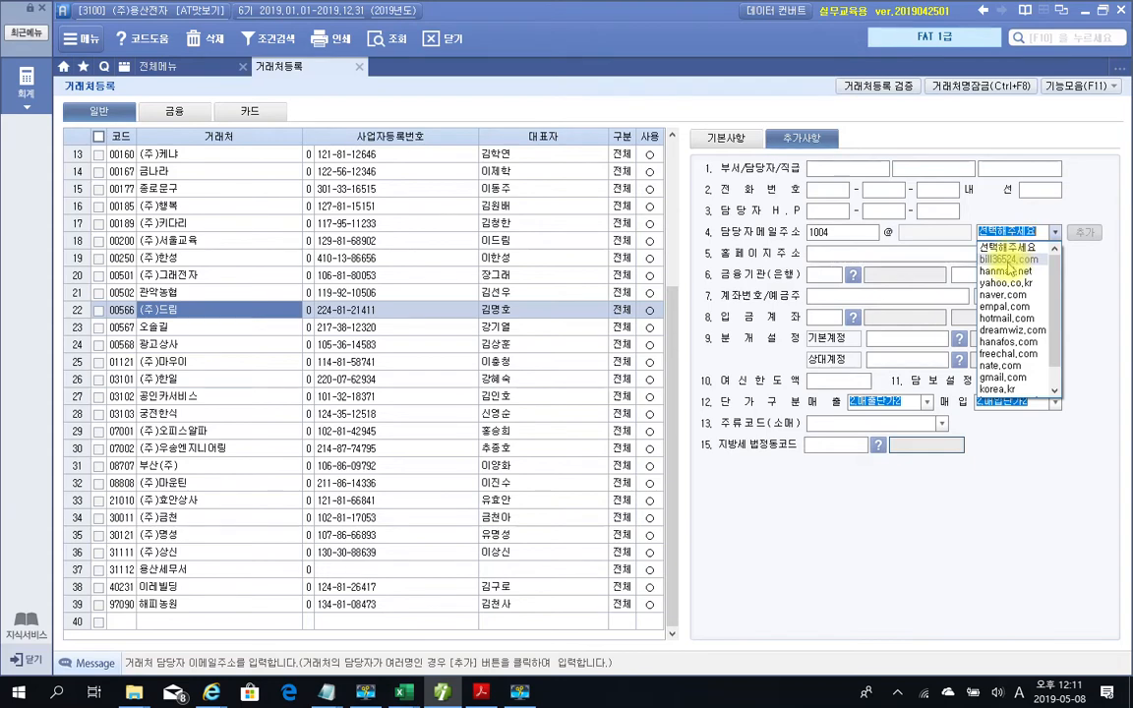
click(1009, 260)
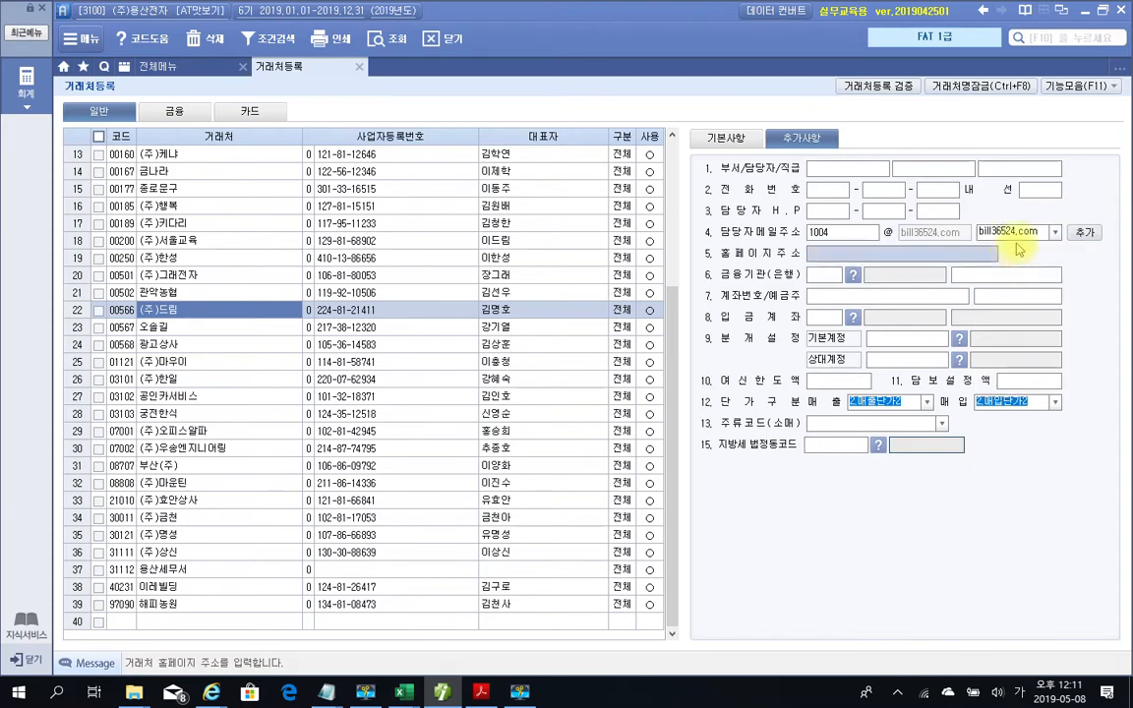
click(1055, 234)
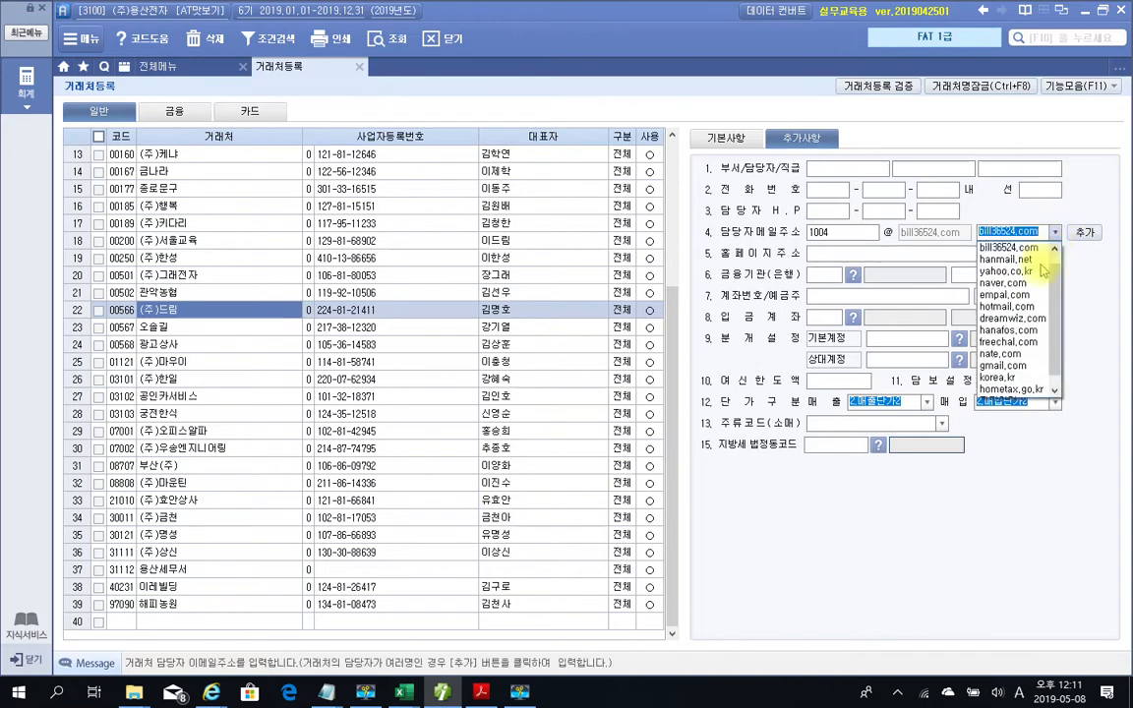
click(1031, 234)
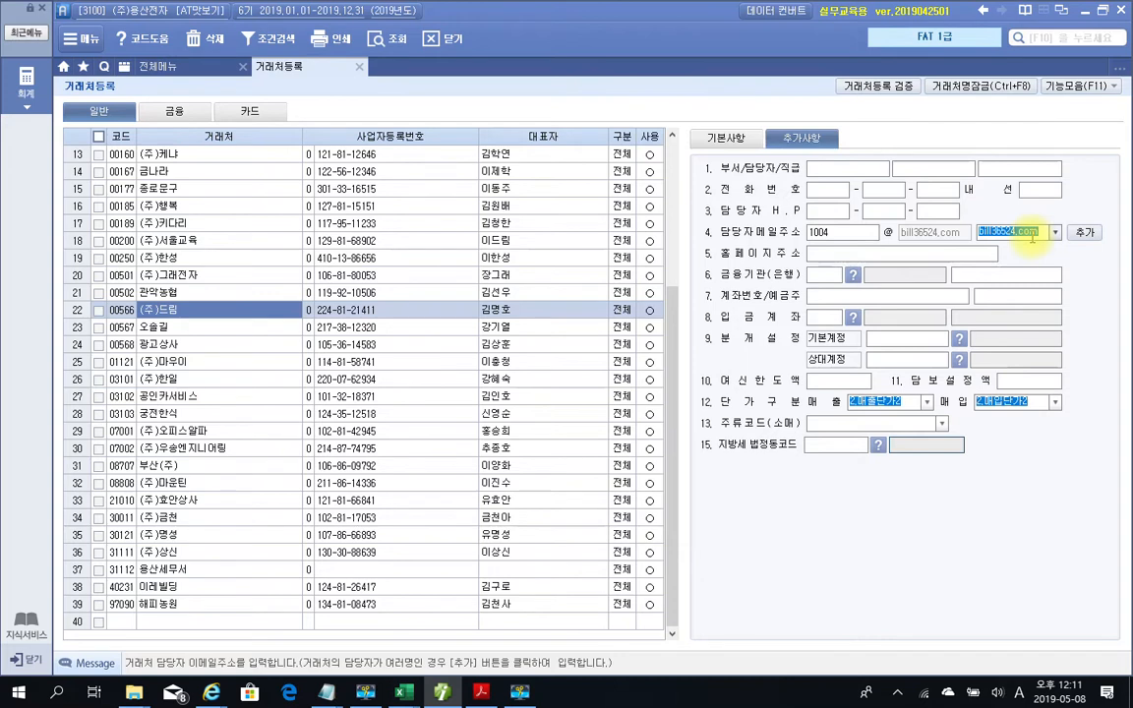
click(837, 236)
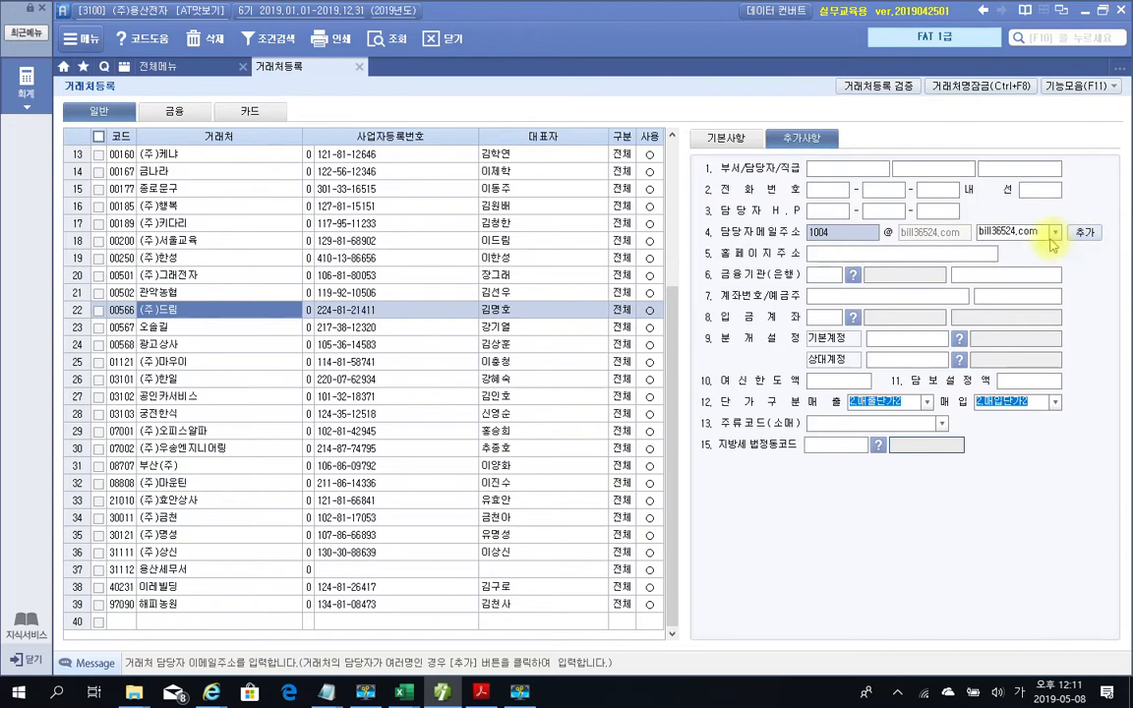
Check the basic details, then close the 거래처등록 screen
click(728, 139)
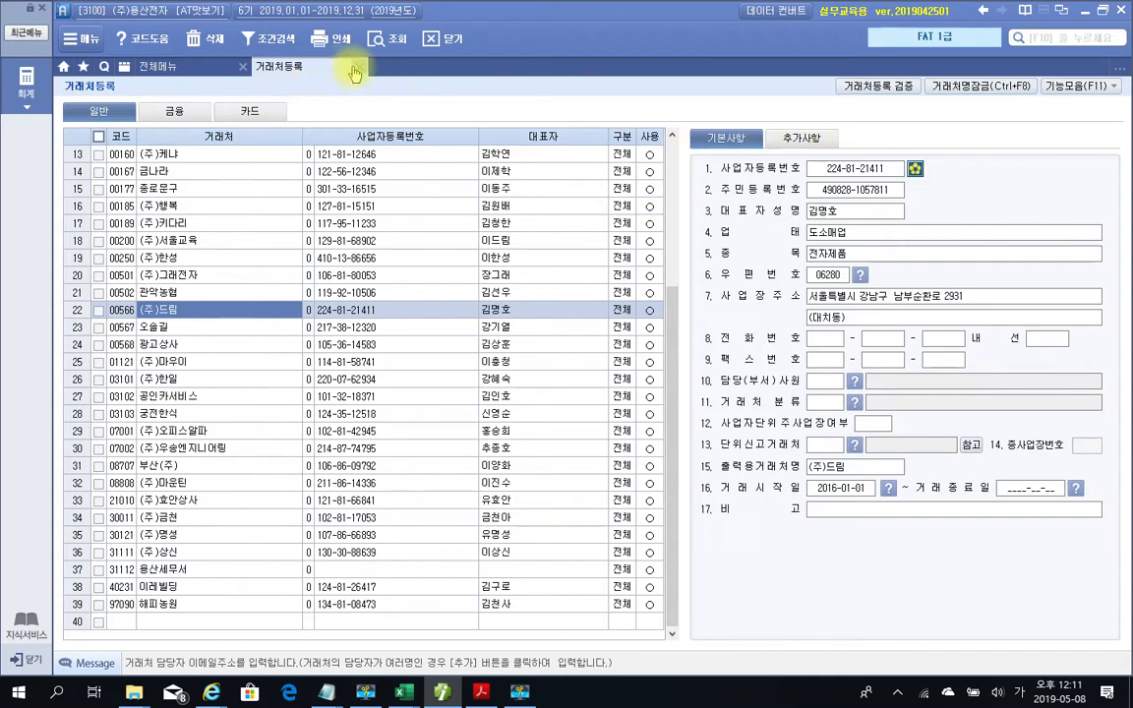
click(359, 71)
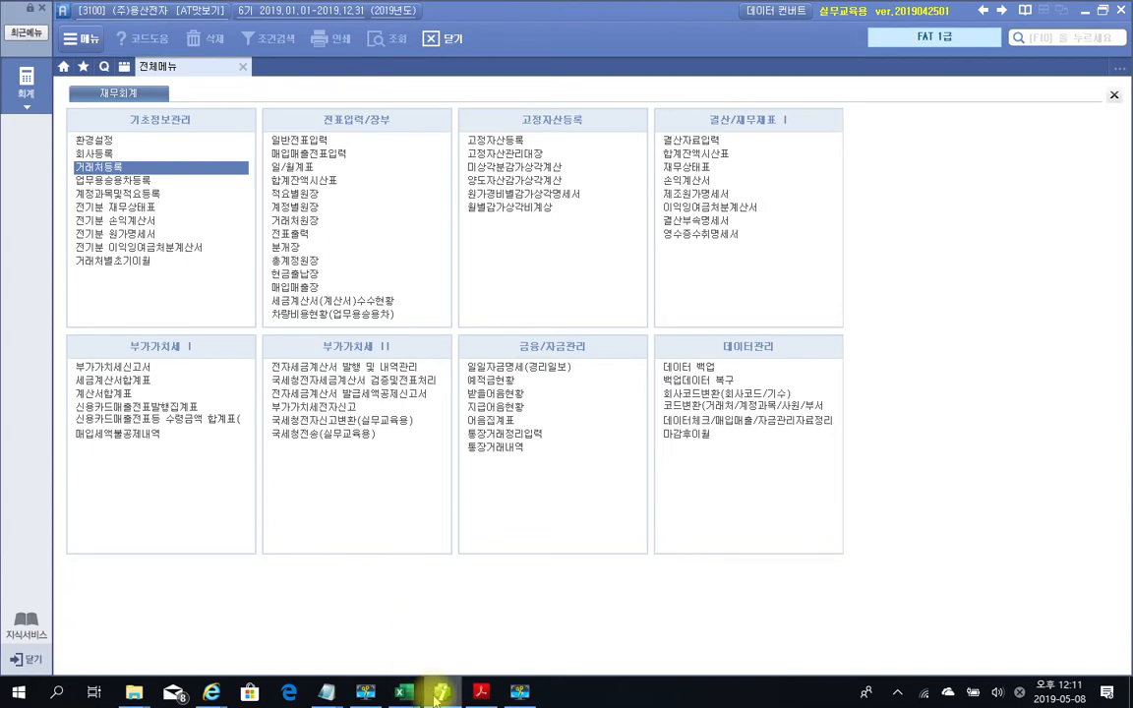
mouse_move(436, 699)
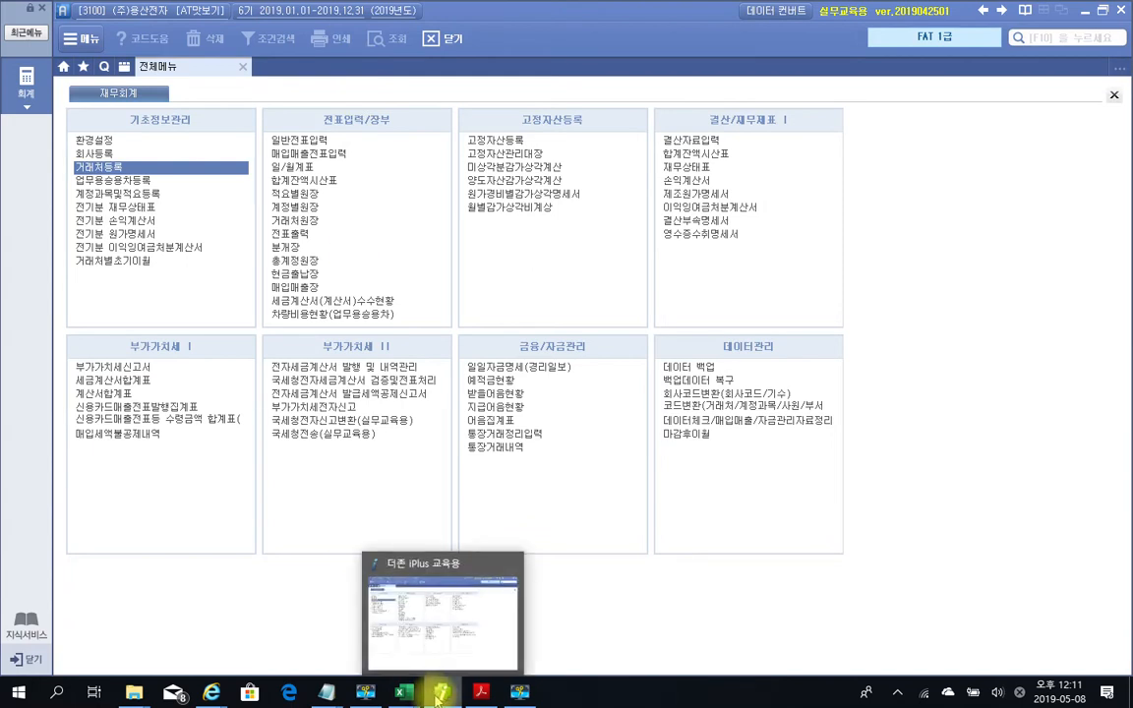
Bring the workbook PDF forward and scroll to page 7's 전기분재무제표 입력수정 balance sheet
click(441, 696)
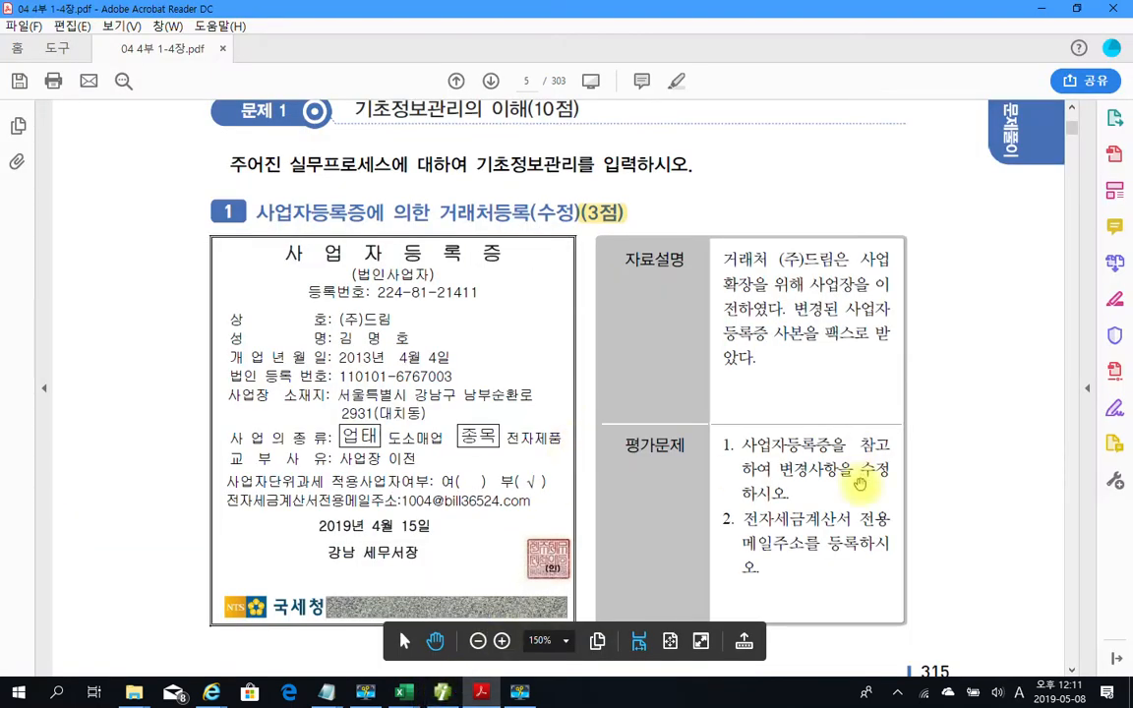
scroll(860, 484, down, 4)
scroll(860, 484, down, 6)
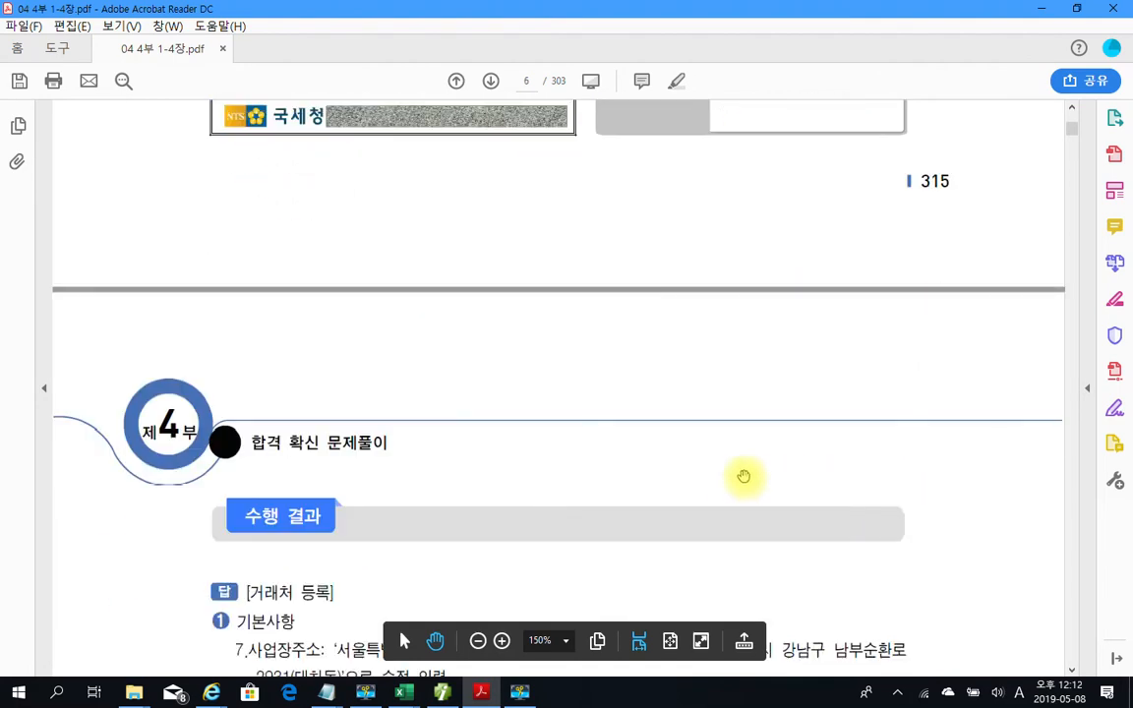
scroll(721, 468, down, 6)
scroll(719, 469, down, 5)
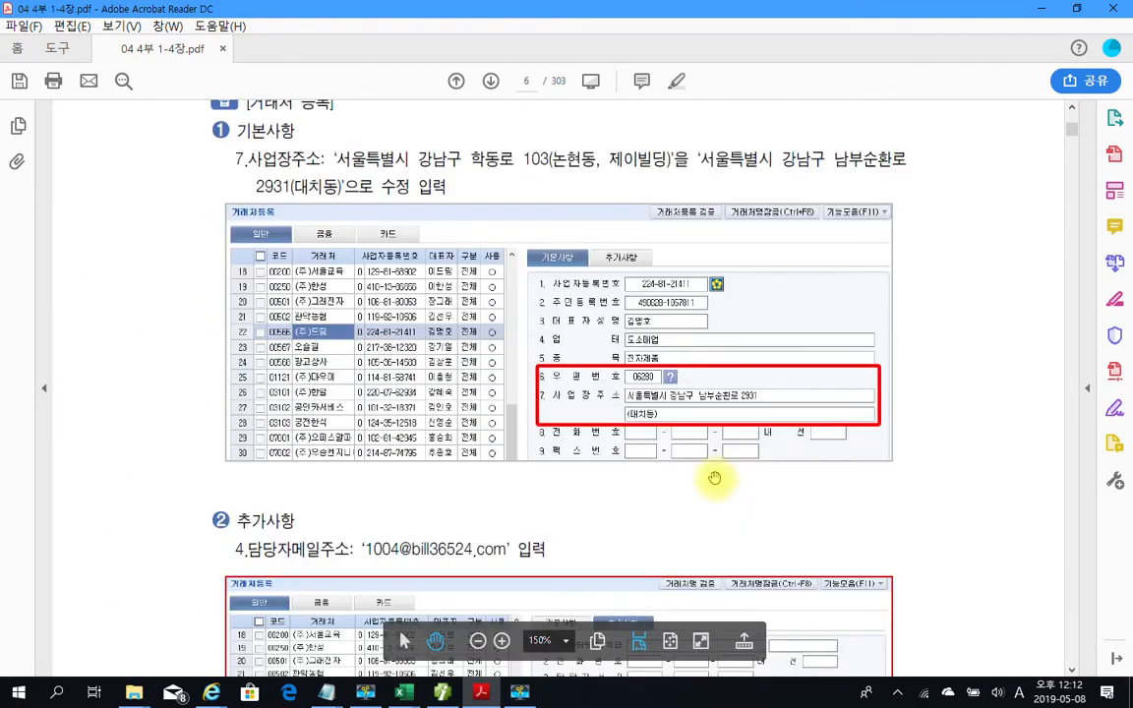
scroll(516, 485, up, 3)
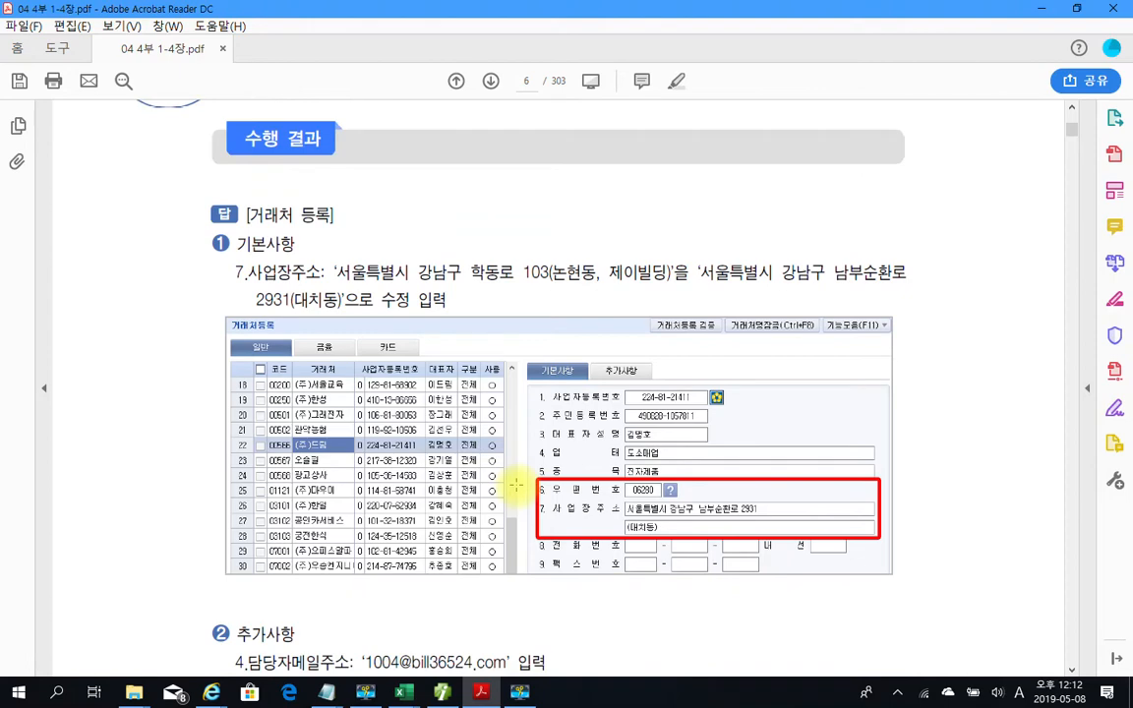
scroll(516, 486, down, 3)
scroll(517, 483, down, 14)
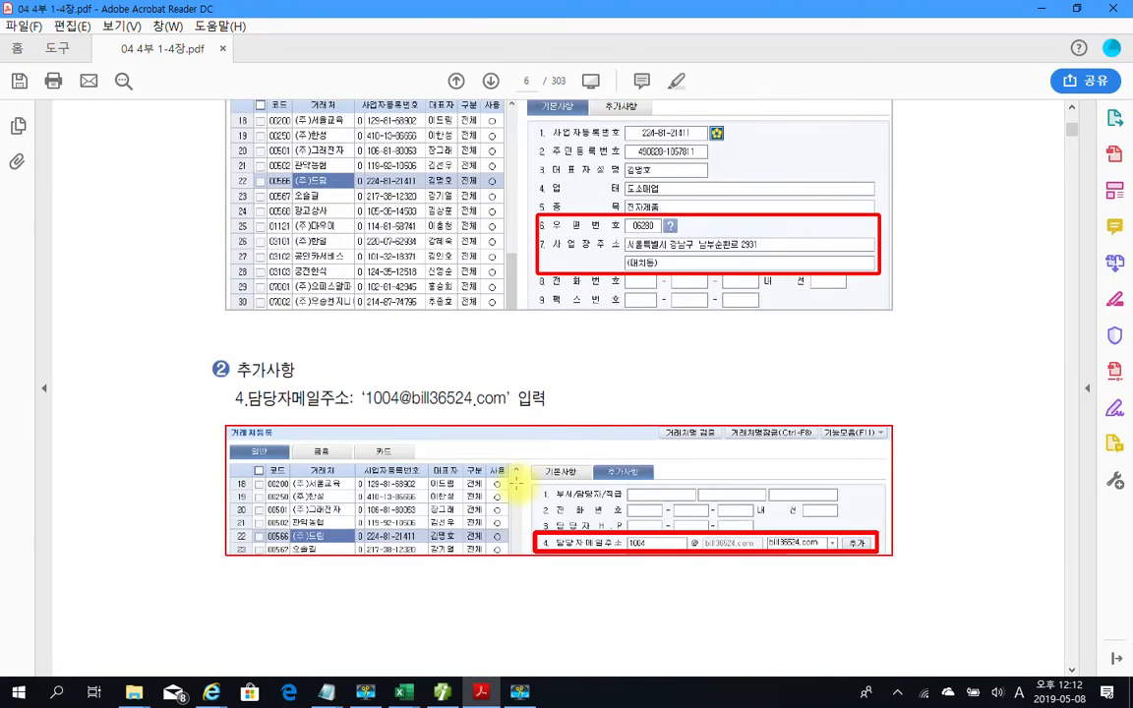
scroll(516, 481, down, 16)
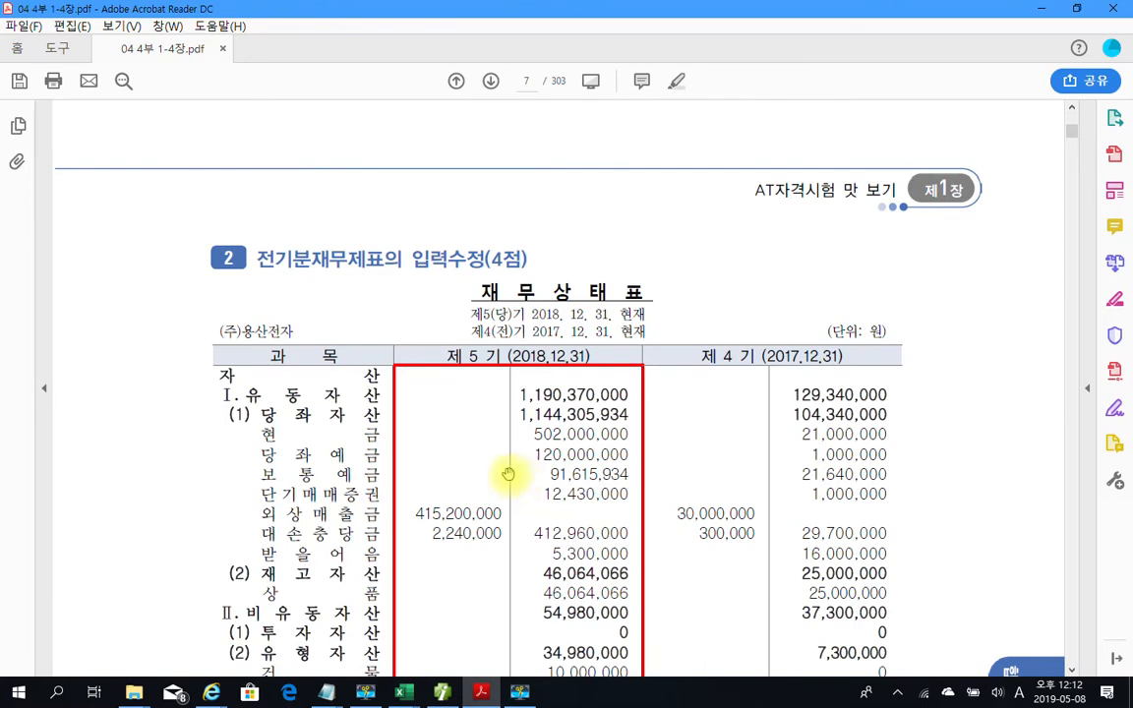
Scroll through page 7's 재무상태표 and the page-8 task to review them
scroll(298, 334, up, 7)
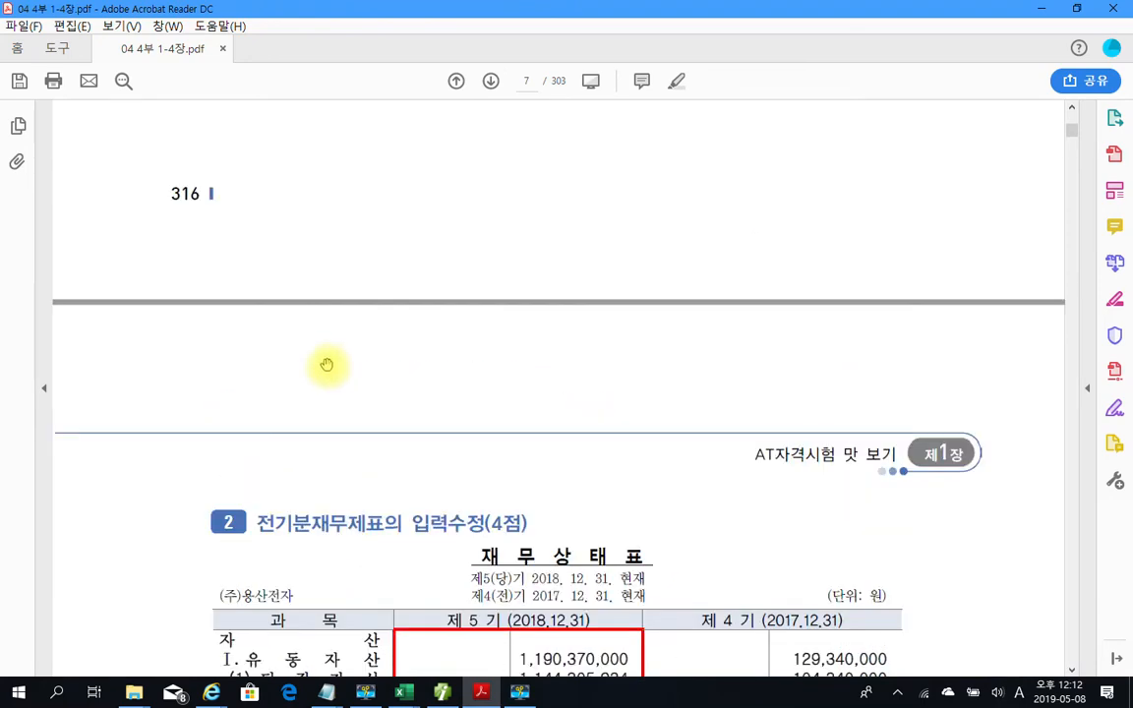
scroll(451, 413, down, 7)
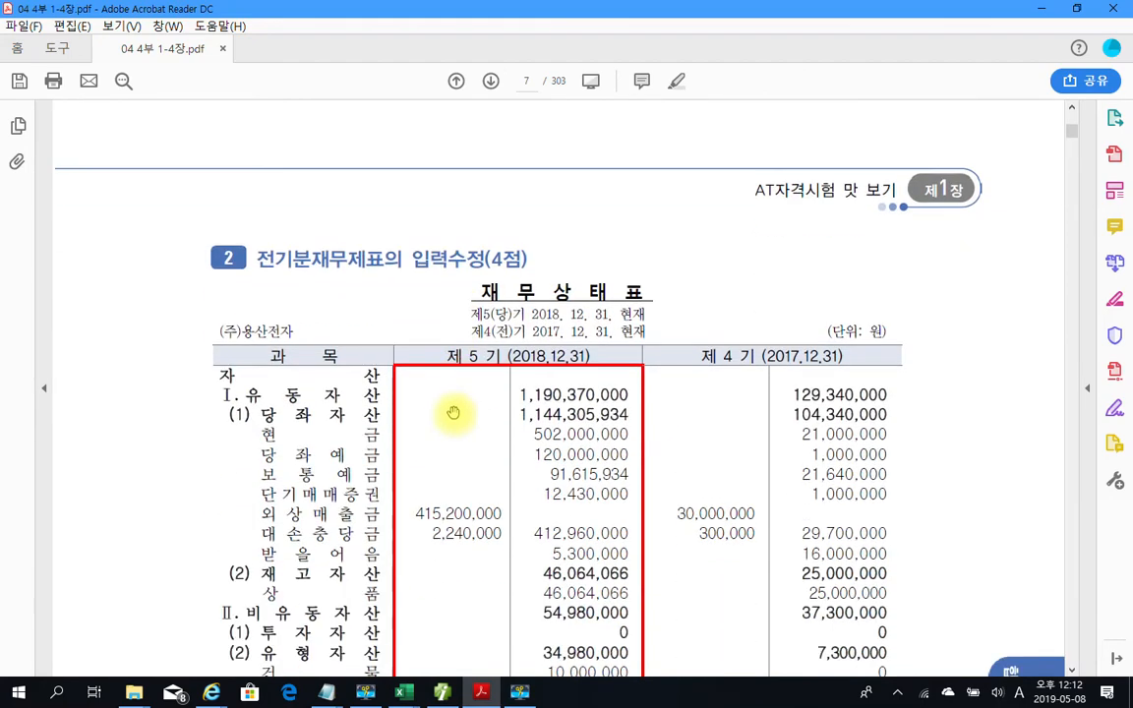
scroll(454, 413, down, 1)
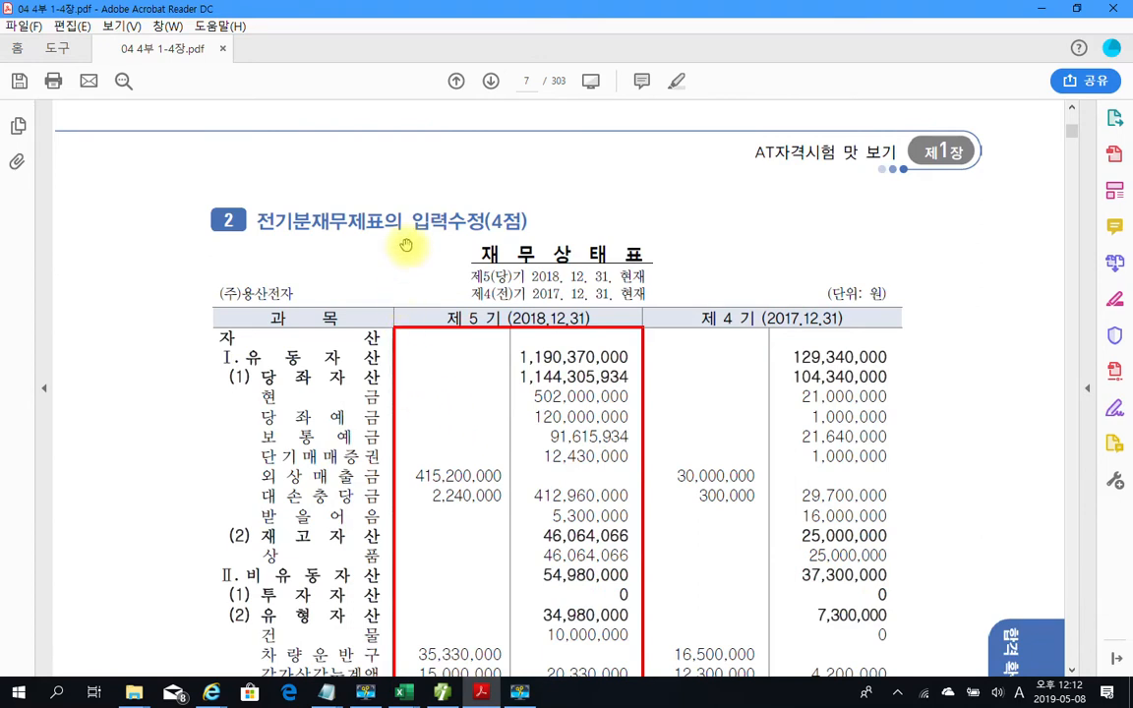
scroll(496, 422, down, 1)
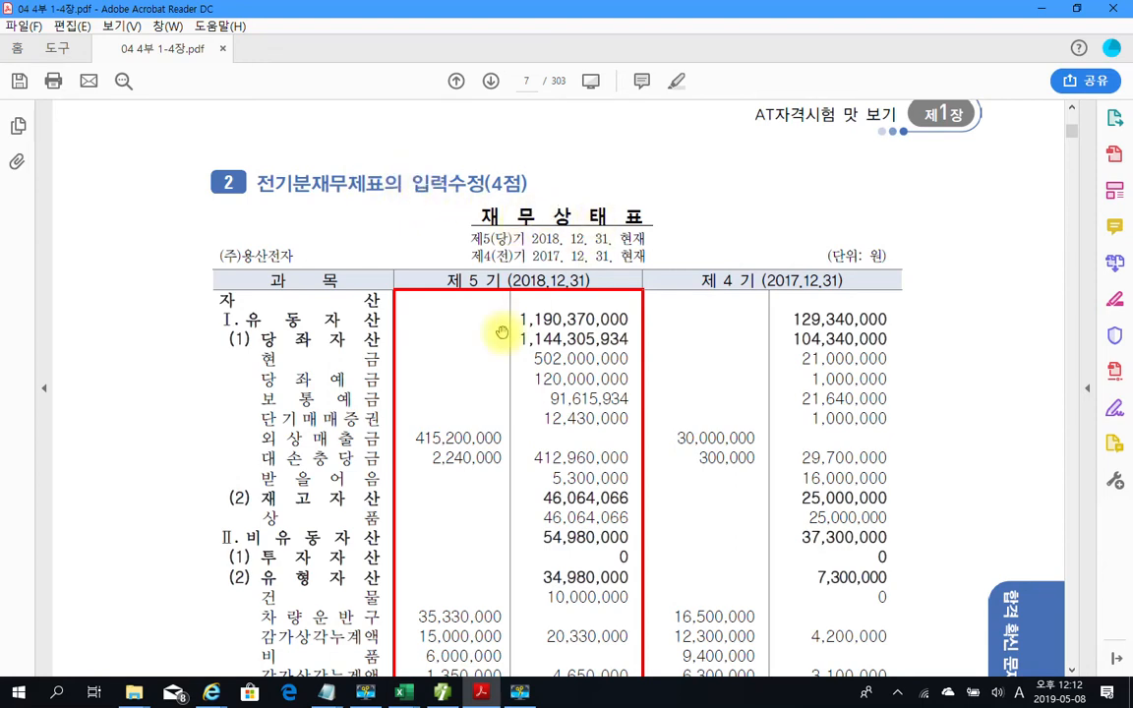
scroll(502, 332, down, 10)
scroll(500, 331, down, 5)
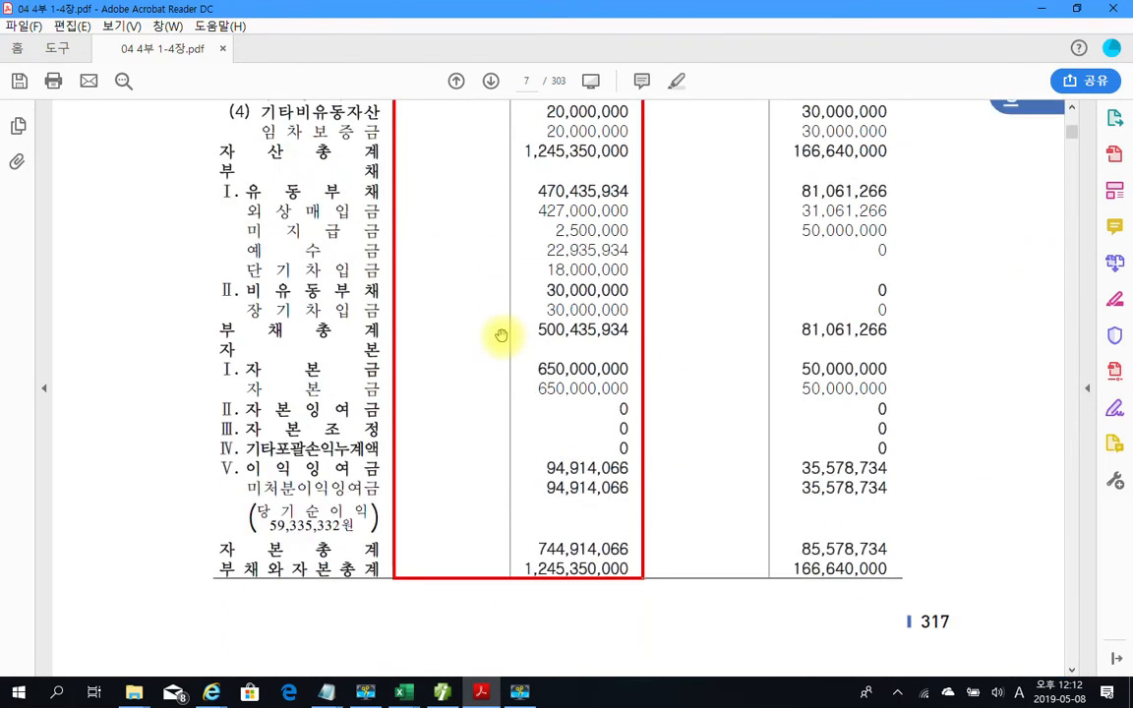
scroll(475, 360, up, 8)
scroll(475, 360, up, 6)
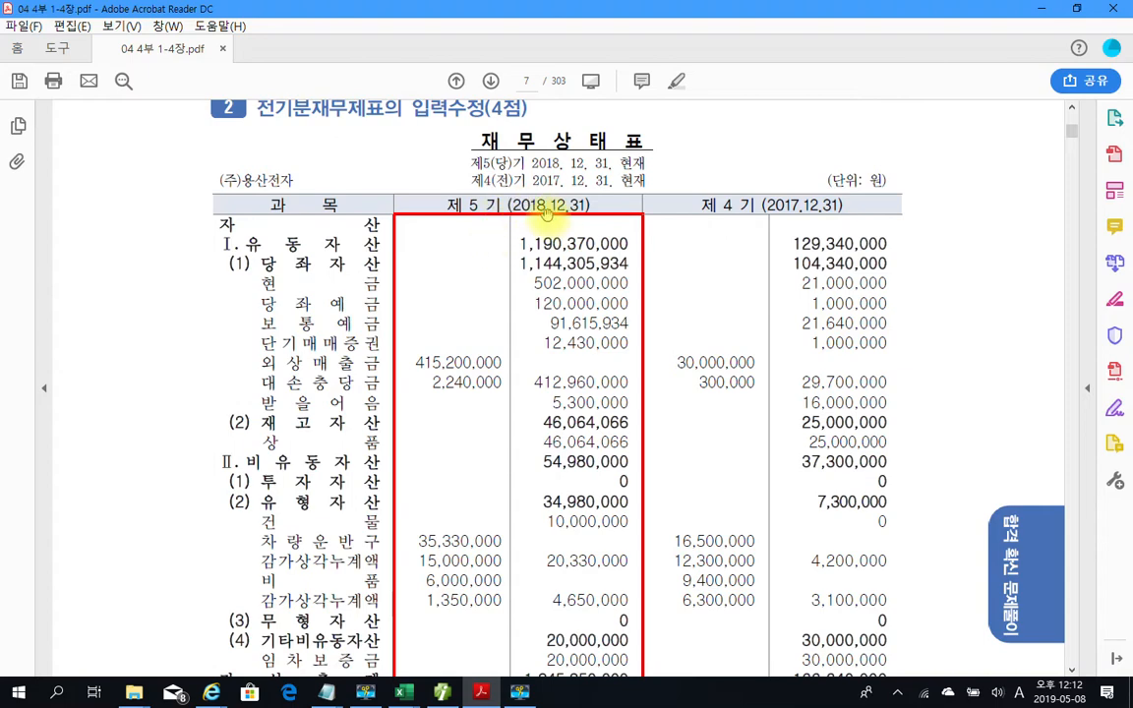
scroll(468, 463, down, 10)
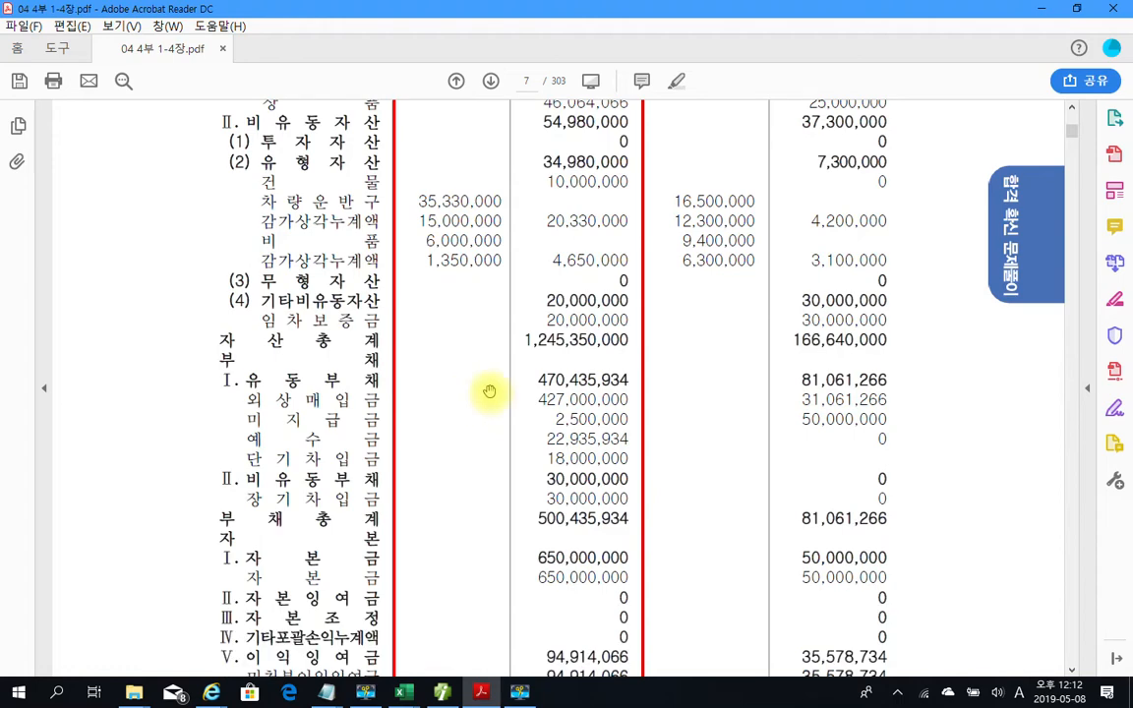
scroll(506, 409, down, 3)
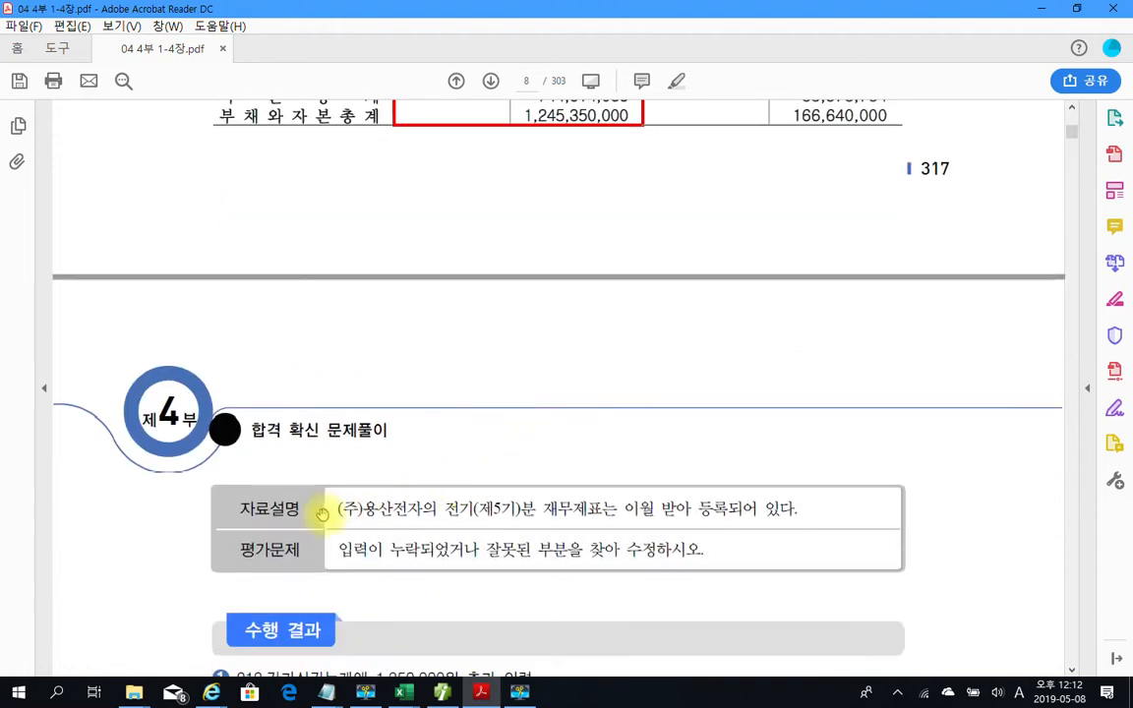
scroll(324, 435, down, 2)
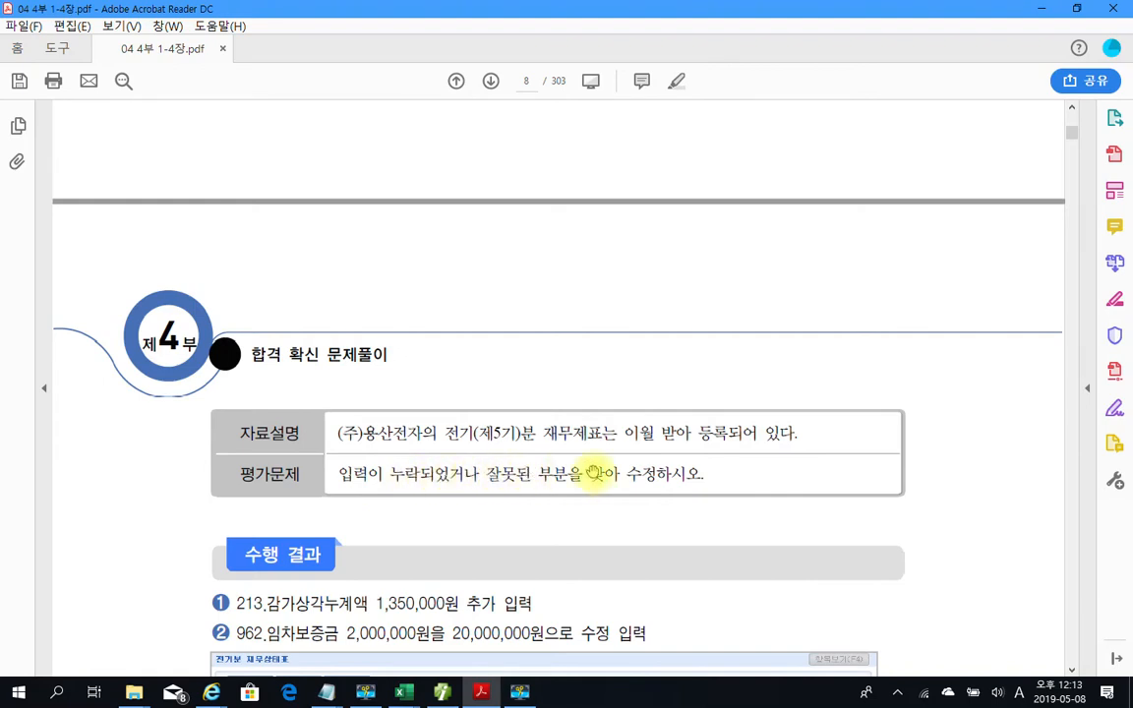
Box the evaluation task in red, clear the marks, and return to the accounting program
mouse_move(332, 457)
mouse_down()
mouse_move(445, 494)
mouse_move(744, 495)
mouse_up()
mouse_move(302, 480)
mouse_down()
mouse_move(237, 483)
mouse_move(257, 460)
mouse_move(295, 467)
mouse_move(301, 481)
mouse_up()
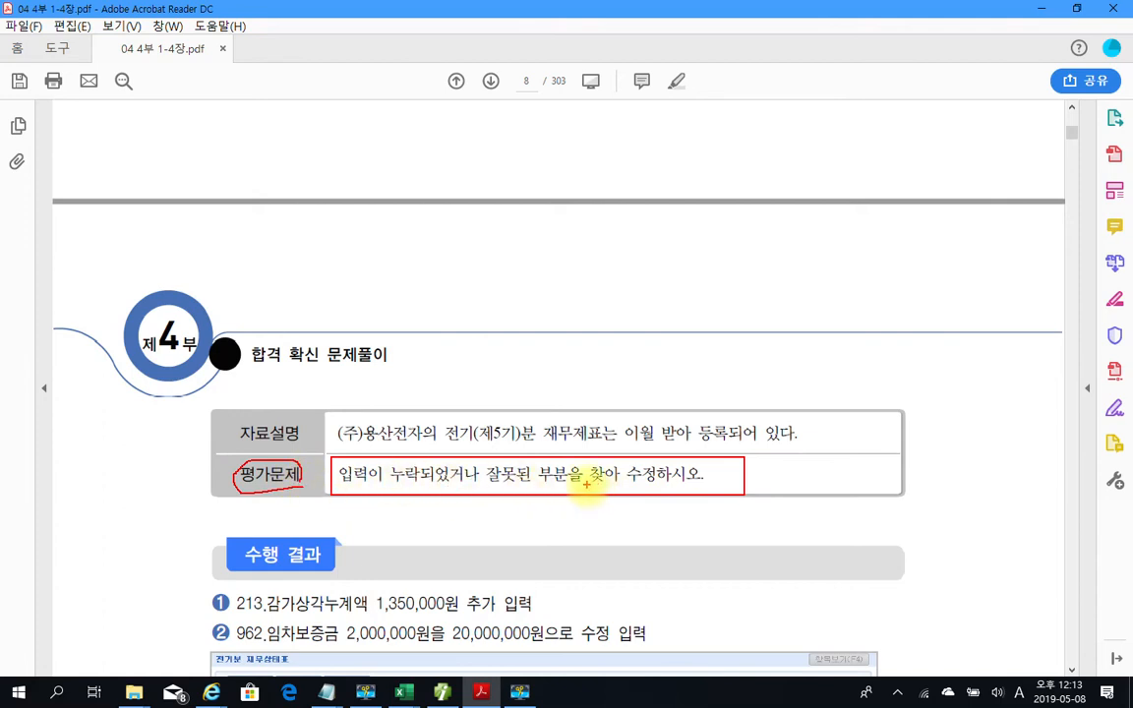
key(Escape)
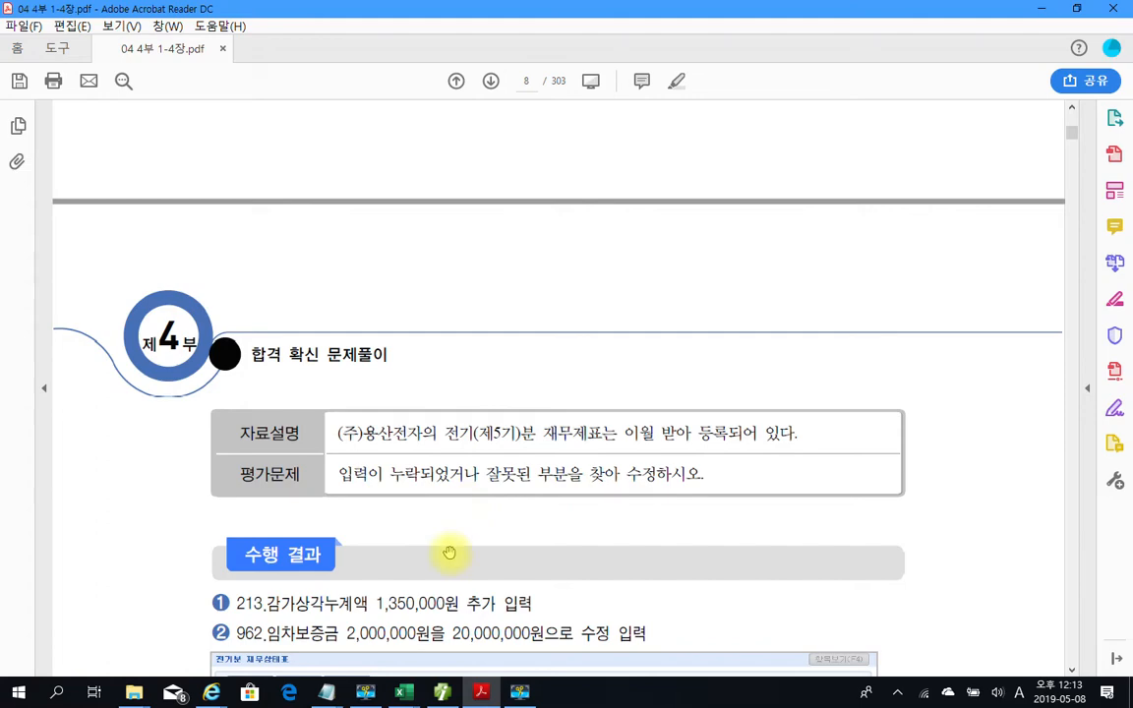
scroll(457, 551, up, 5)
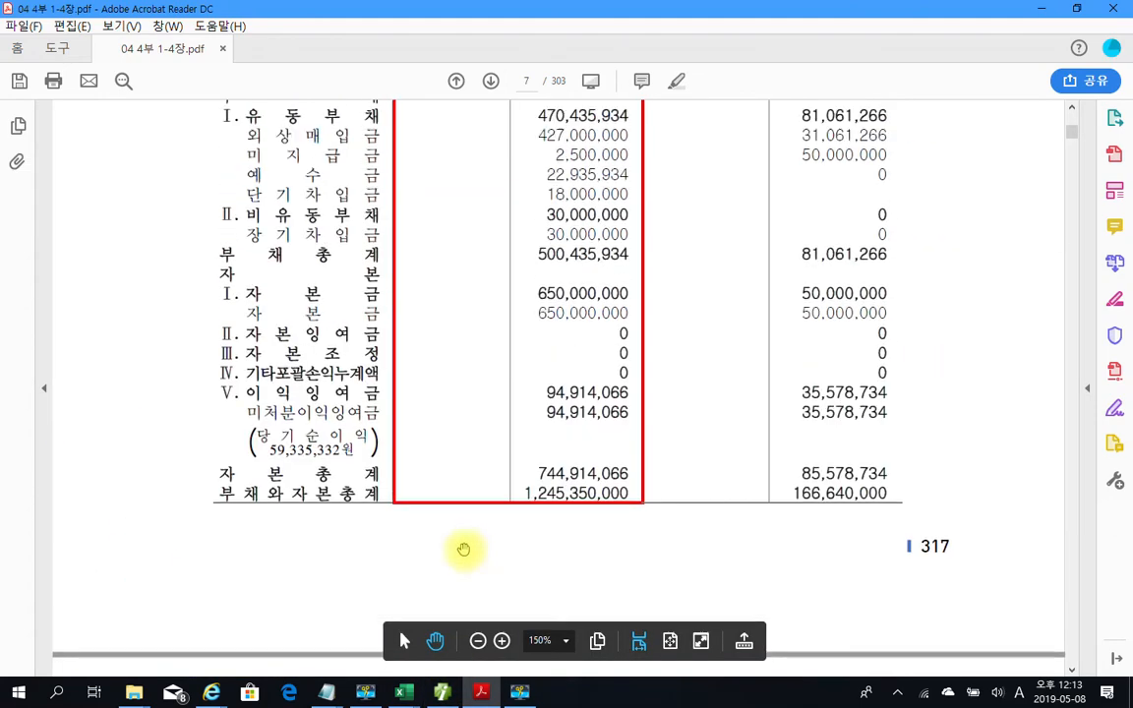
scroll(463, 549, up, 6)
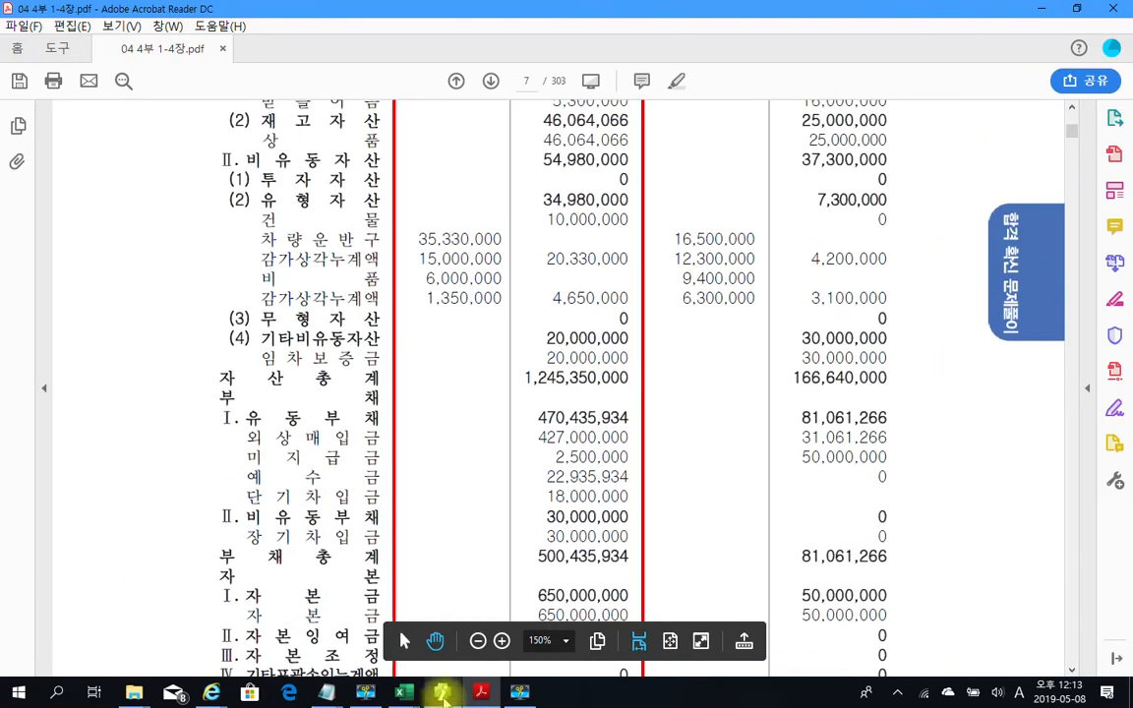
click(442, 693)
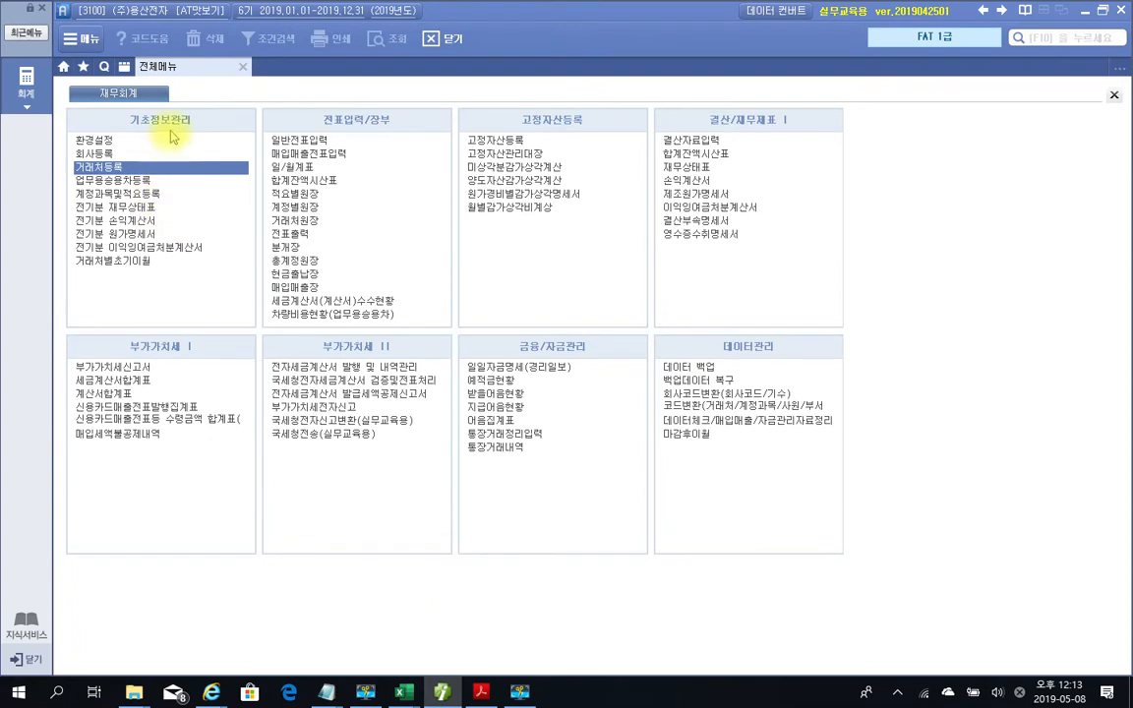
click(91, 208)
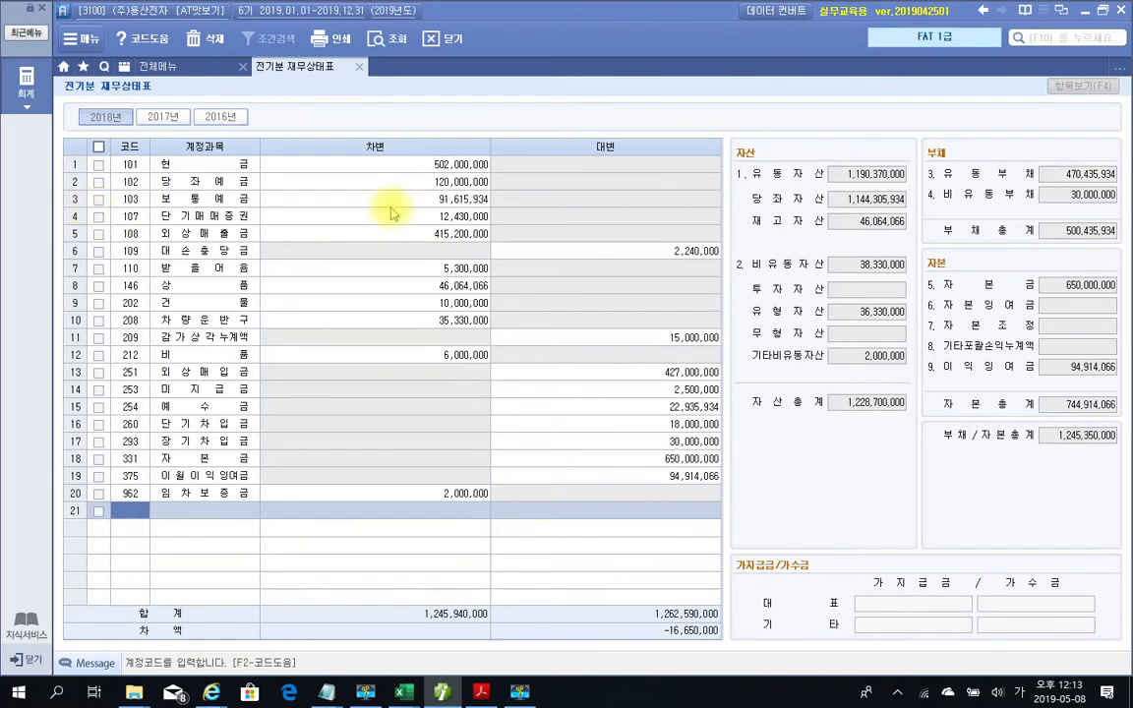
drag(282, 129, 726, 512)
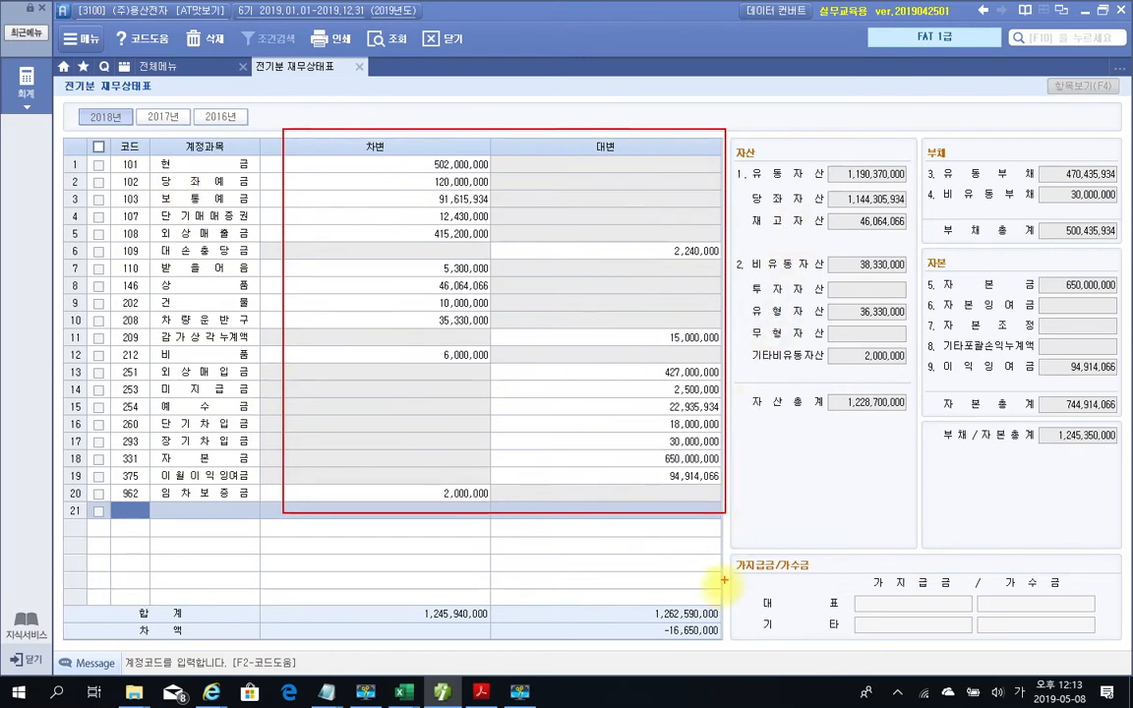
drag(619, 620, 733, 652)
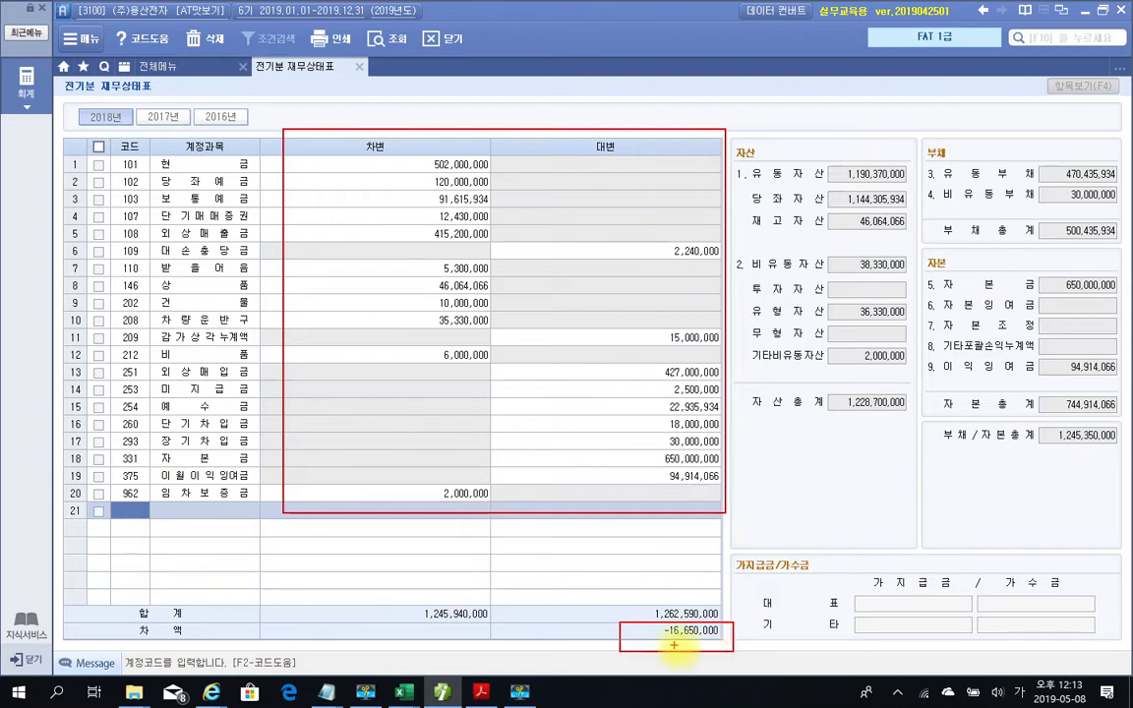
drag(642, 637, 652, 640)
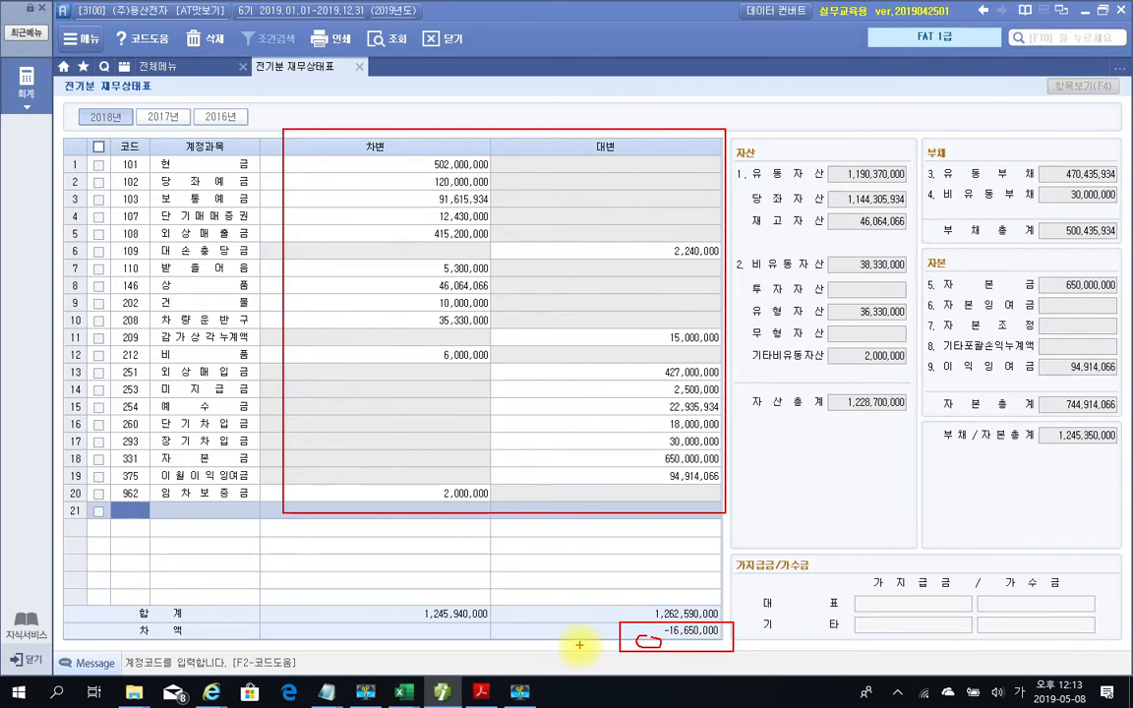
key(Escape)
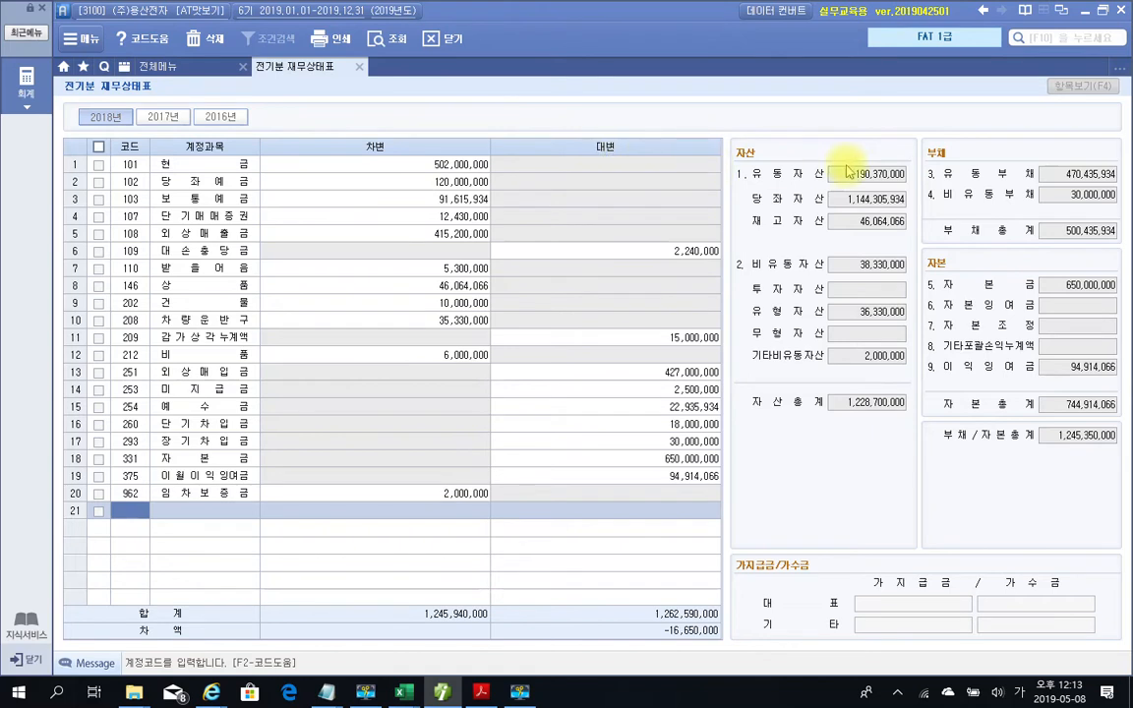
mouse_move(824, 159)
mouse_down()
mouse_move(857, 187)
mouse_move(906, 188)
mouse_up()
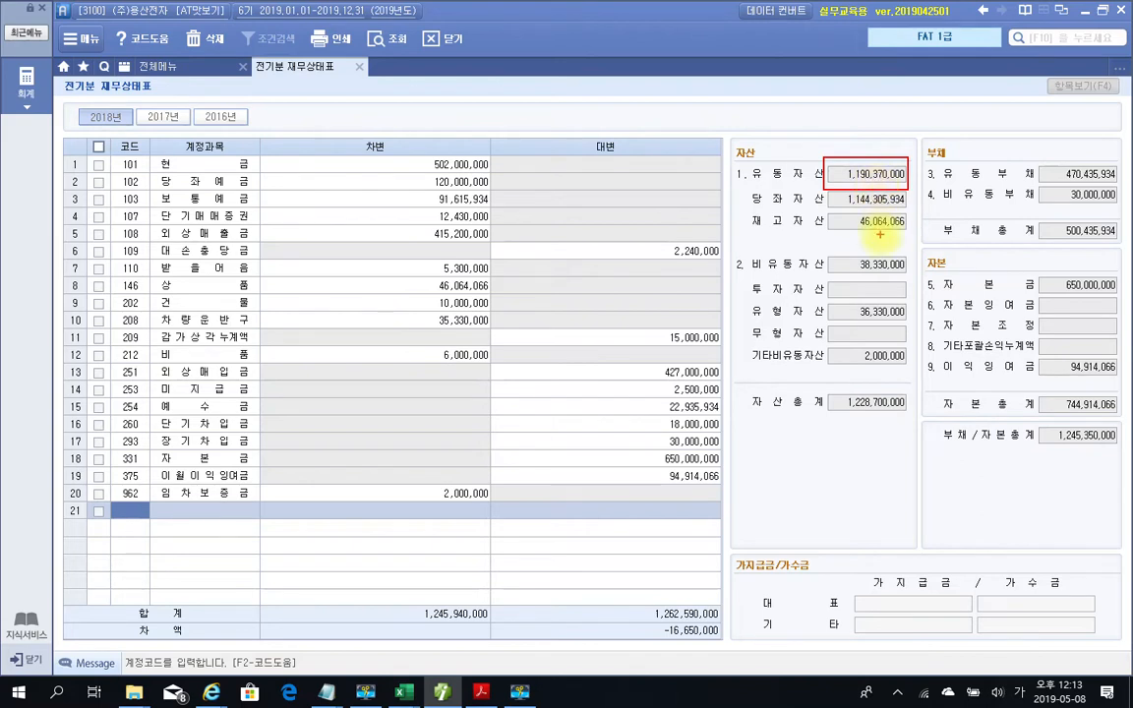
mouse_move(826, 251)
mouse_down()
mouse_move(847, 270)
mouse_move(909, 278)
mouse_up()
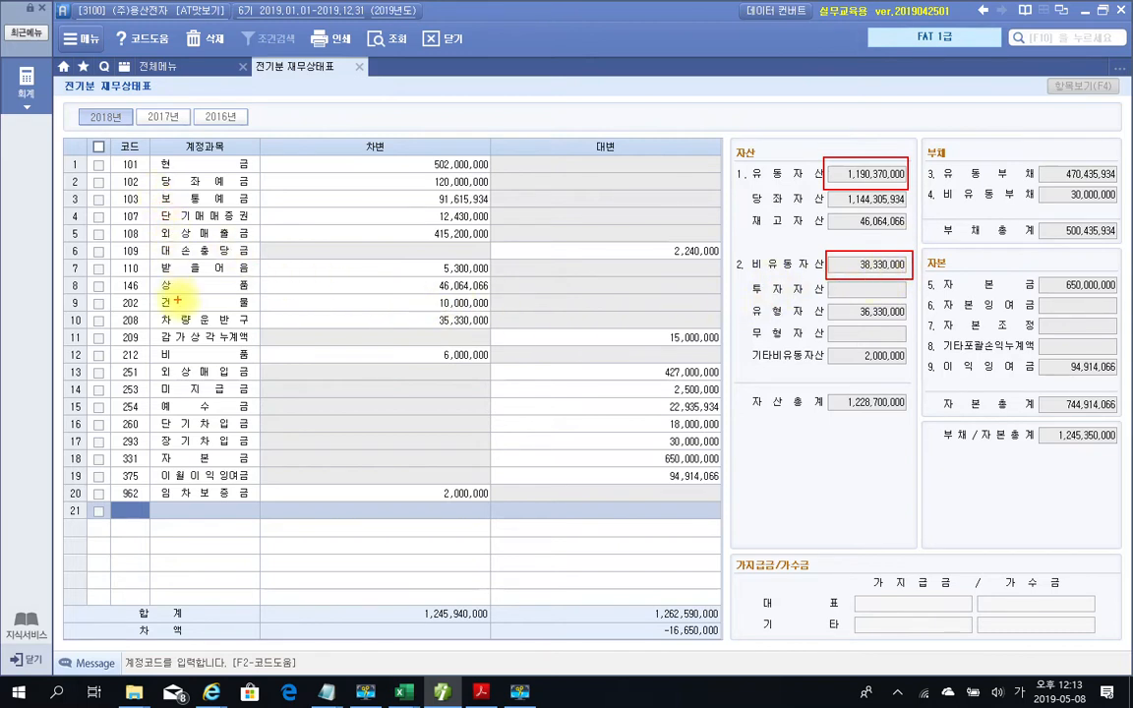
drag(152, 293, 259, 302)
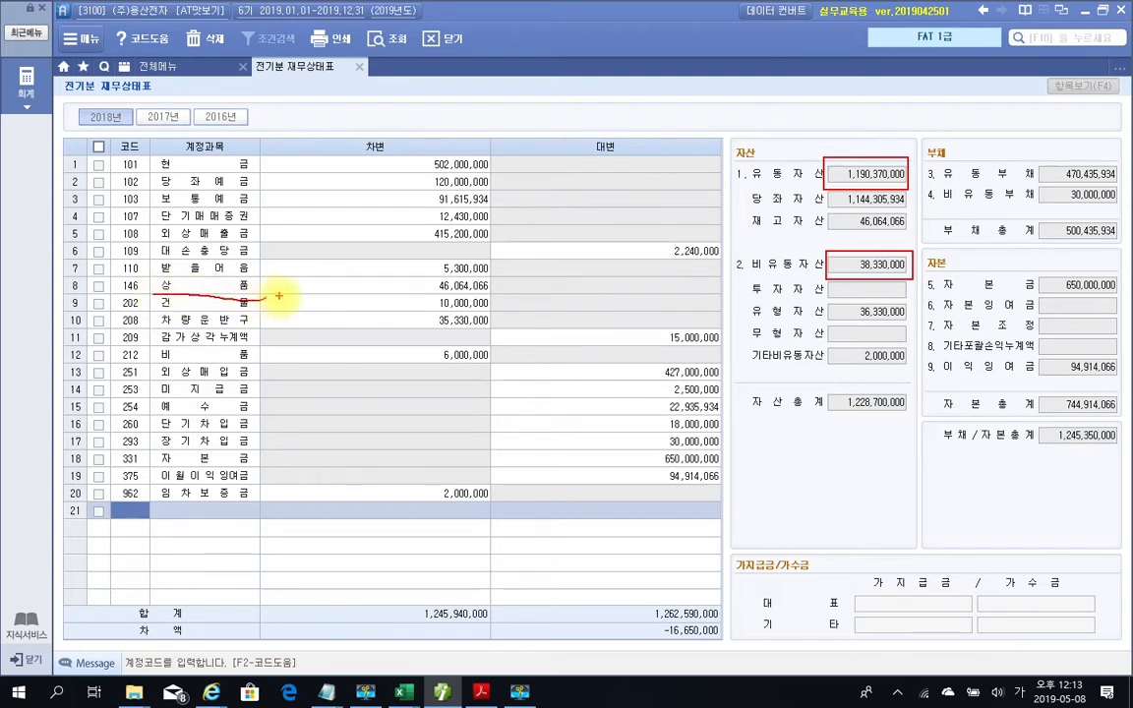
drag(61, 295, 177, 296)
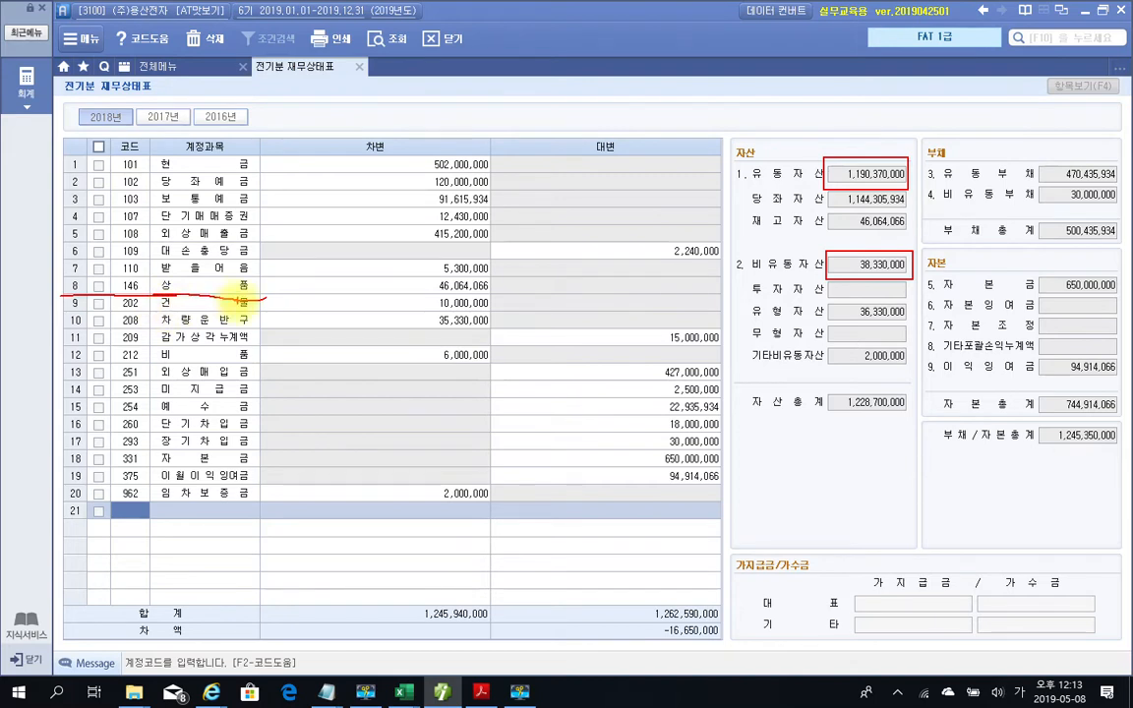
key(Escape)
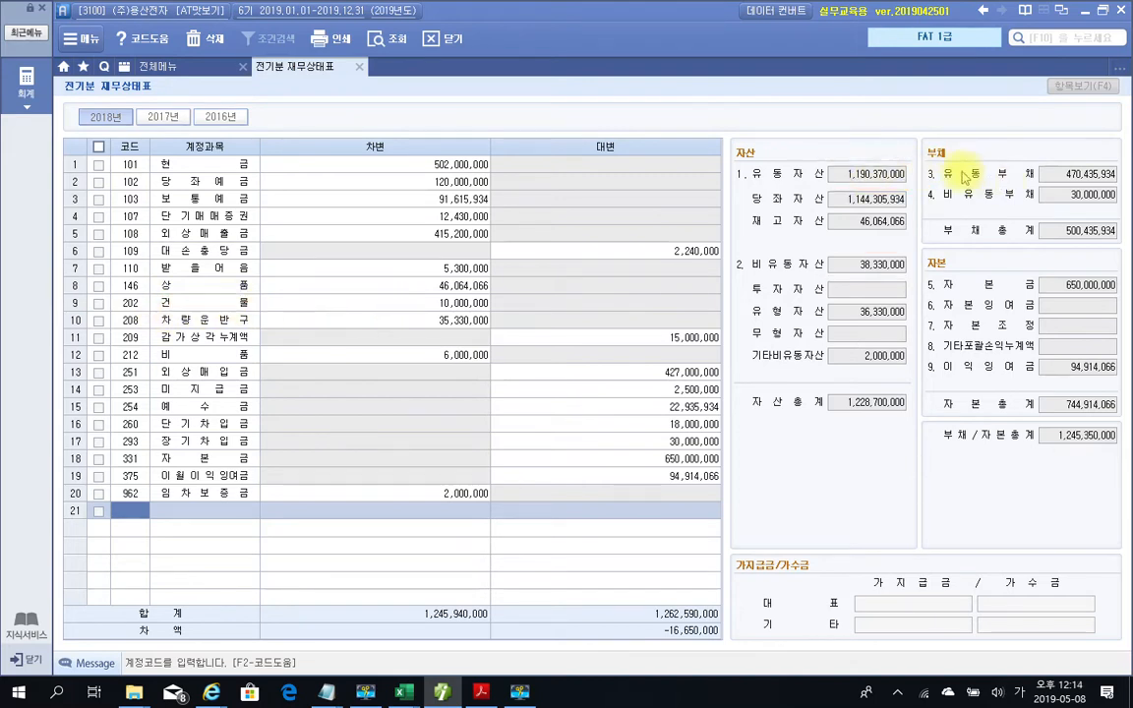
click(423, 307)
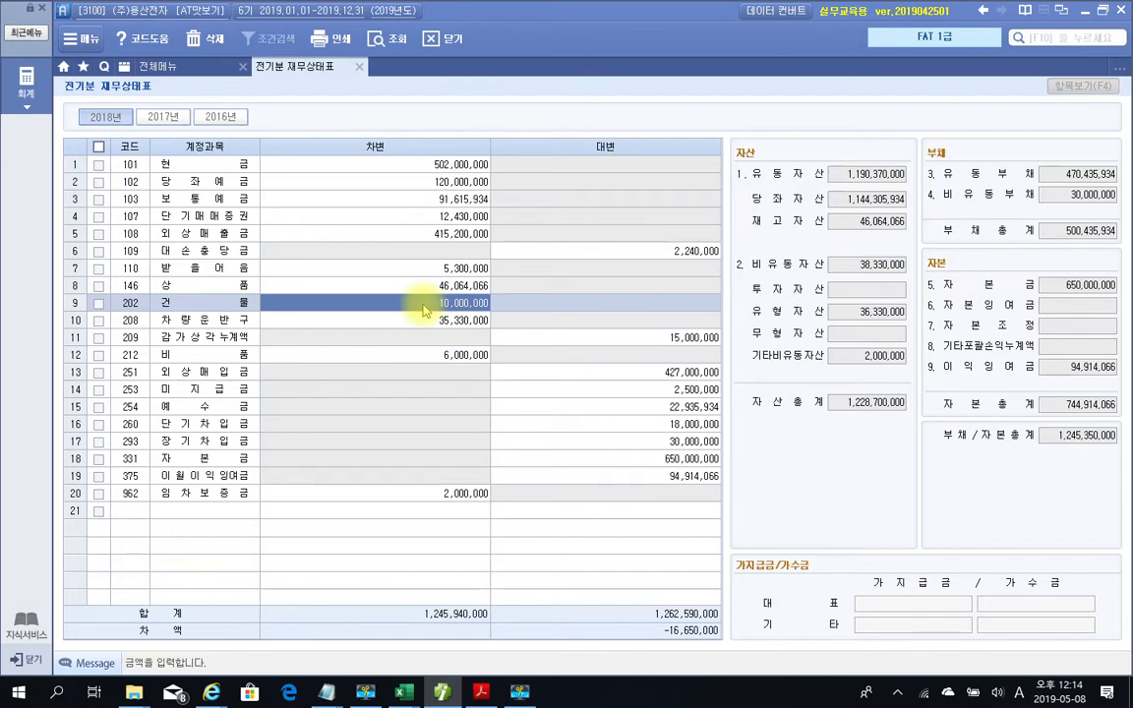
click(444, 323)
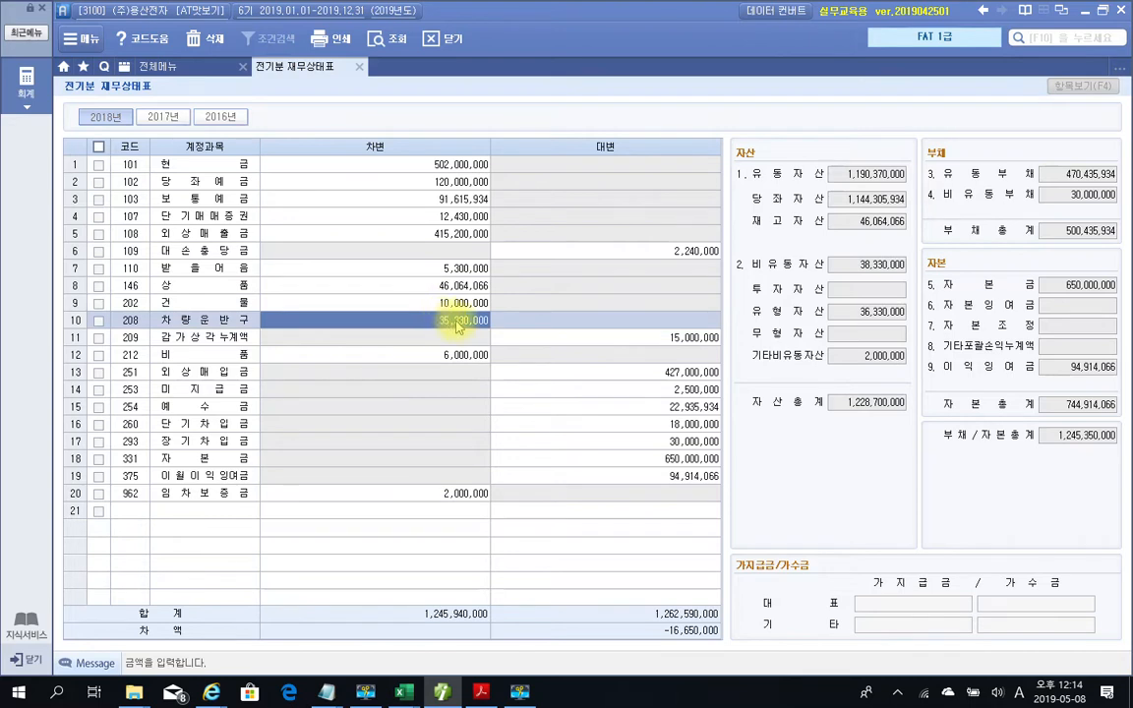
click(459, 341)
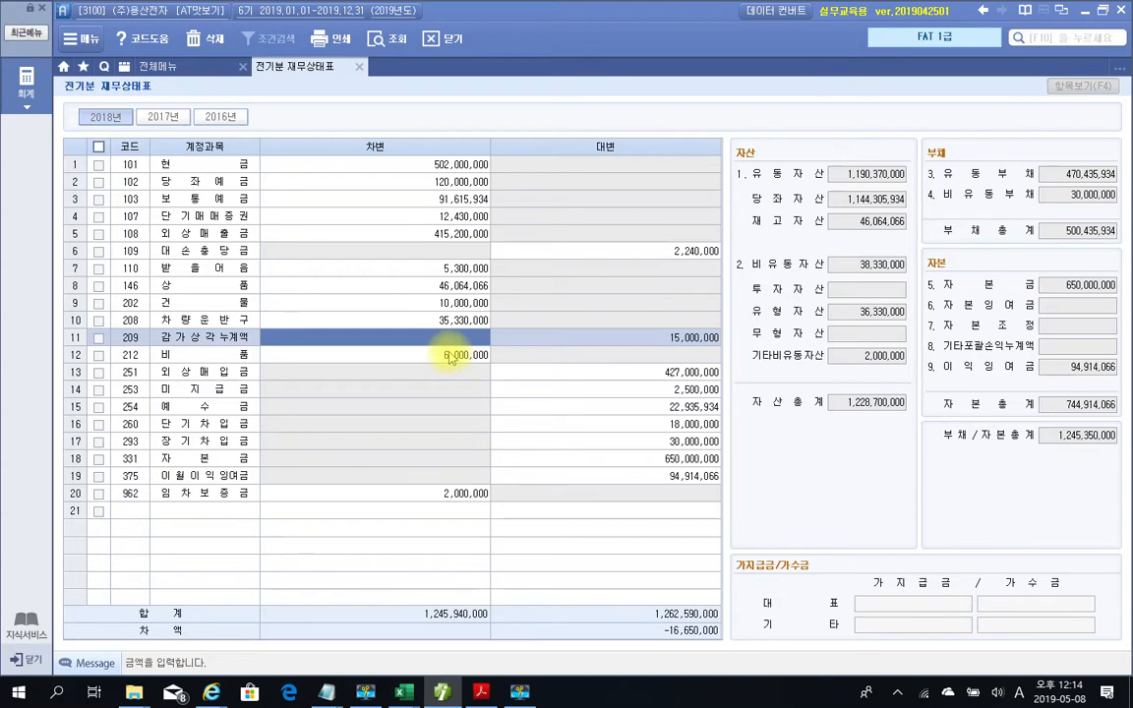
click(449, 356)
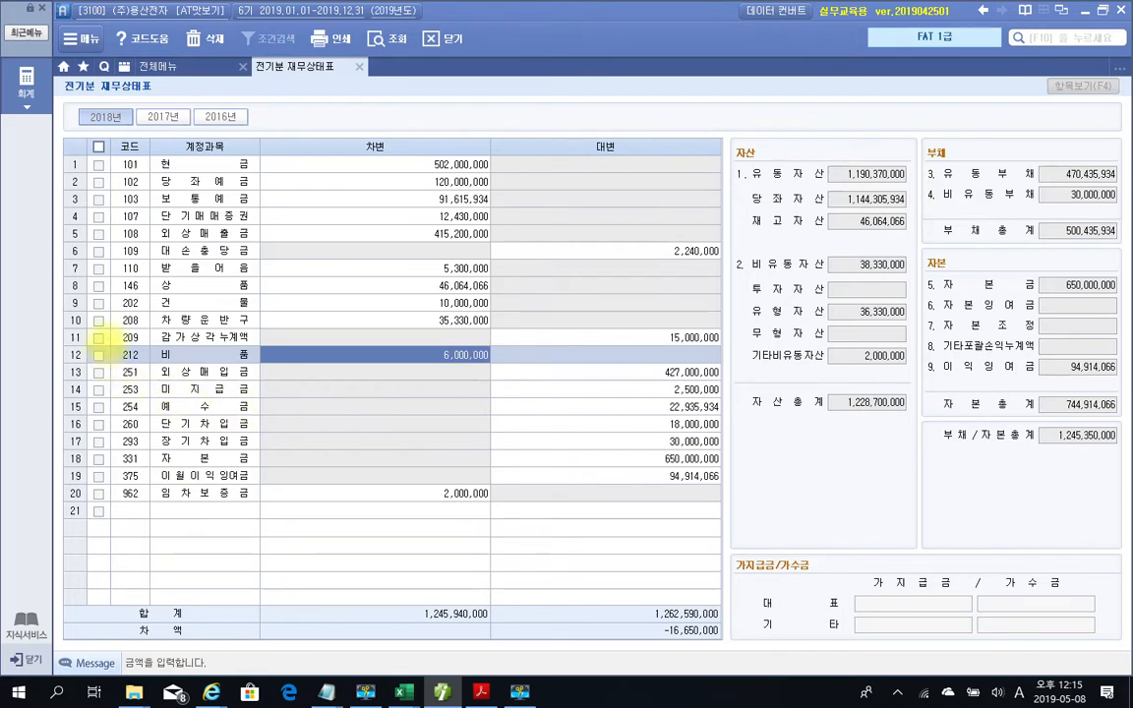
drag(106, 344, 155, 365)
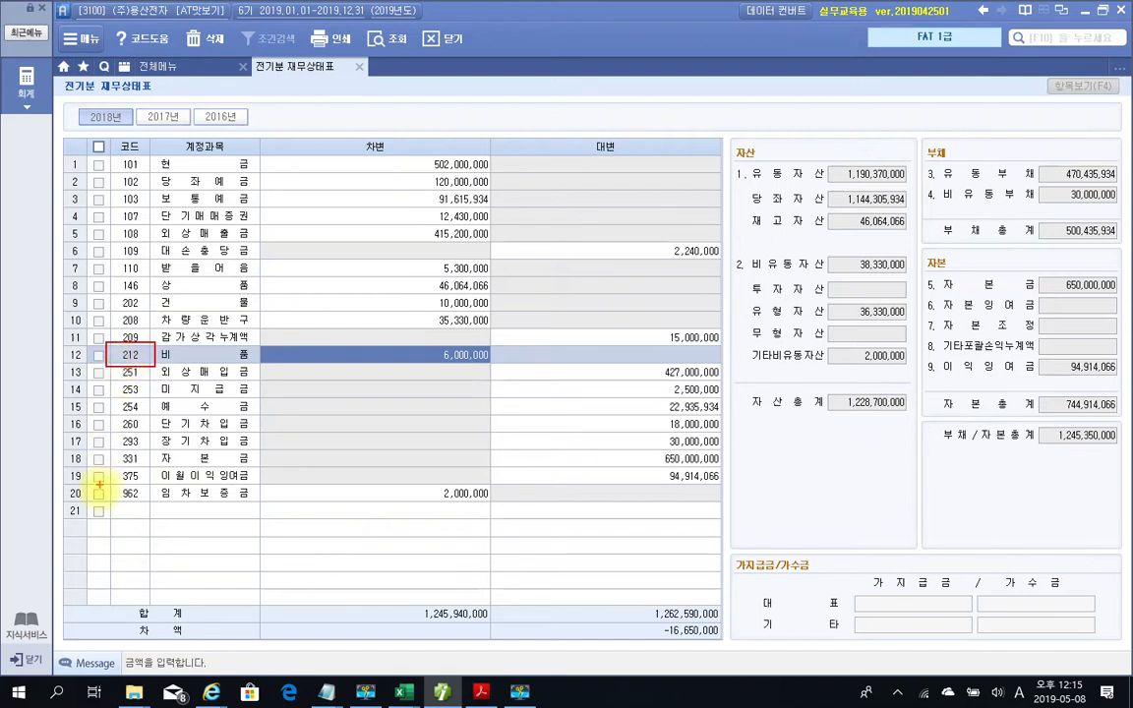
mouse_move(147, 515)
mouse_down()
mouse_move(108, 509)
mouse_move(163, 517)
mouse_up()
Enter account 213 감가상각누계액 in row 21 with a 1,350,000 credit
key(Escape)
click(141, 516)
text(213)
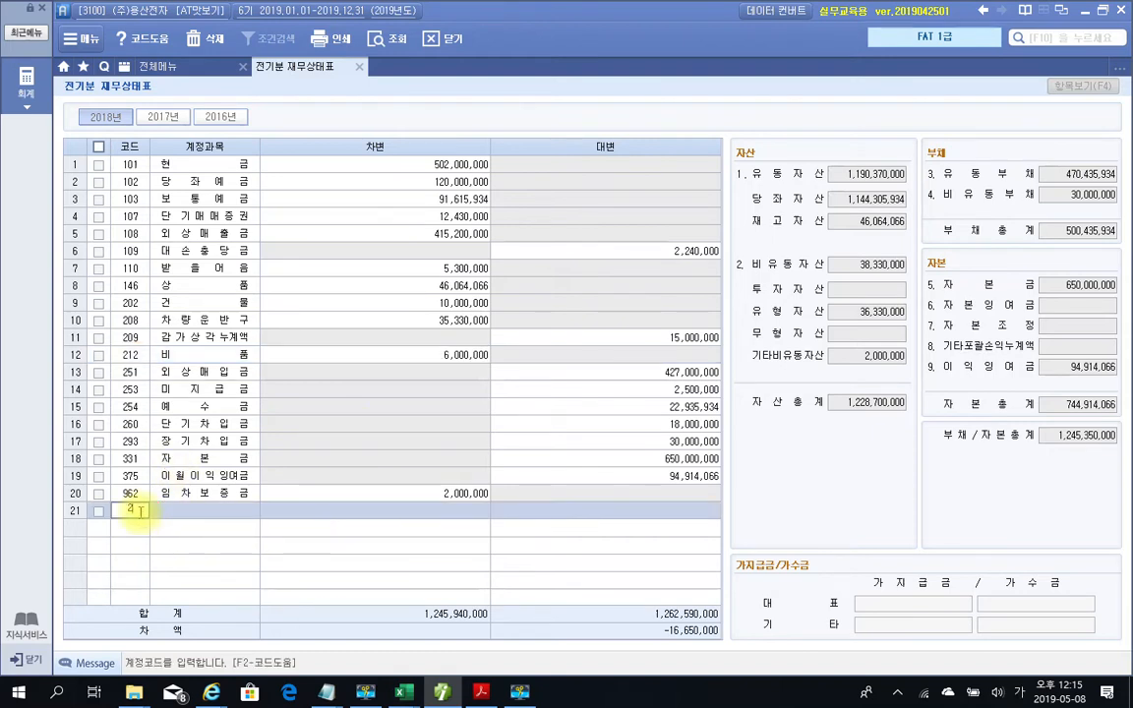
key(Return)
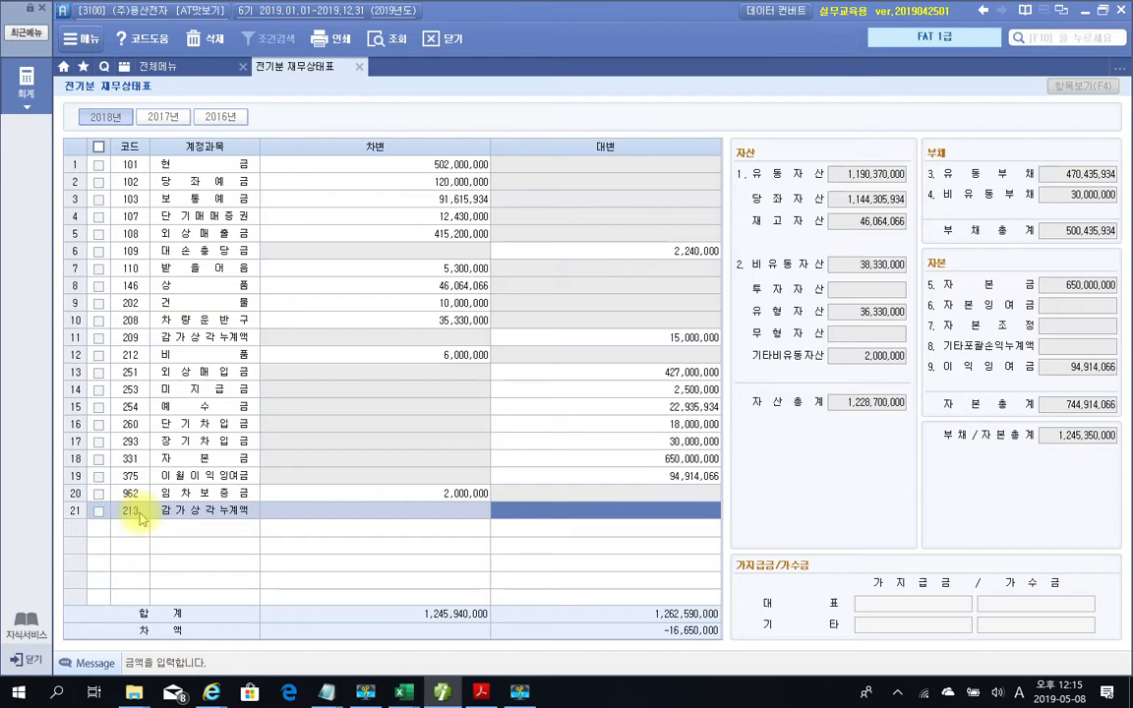
text(1350000)
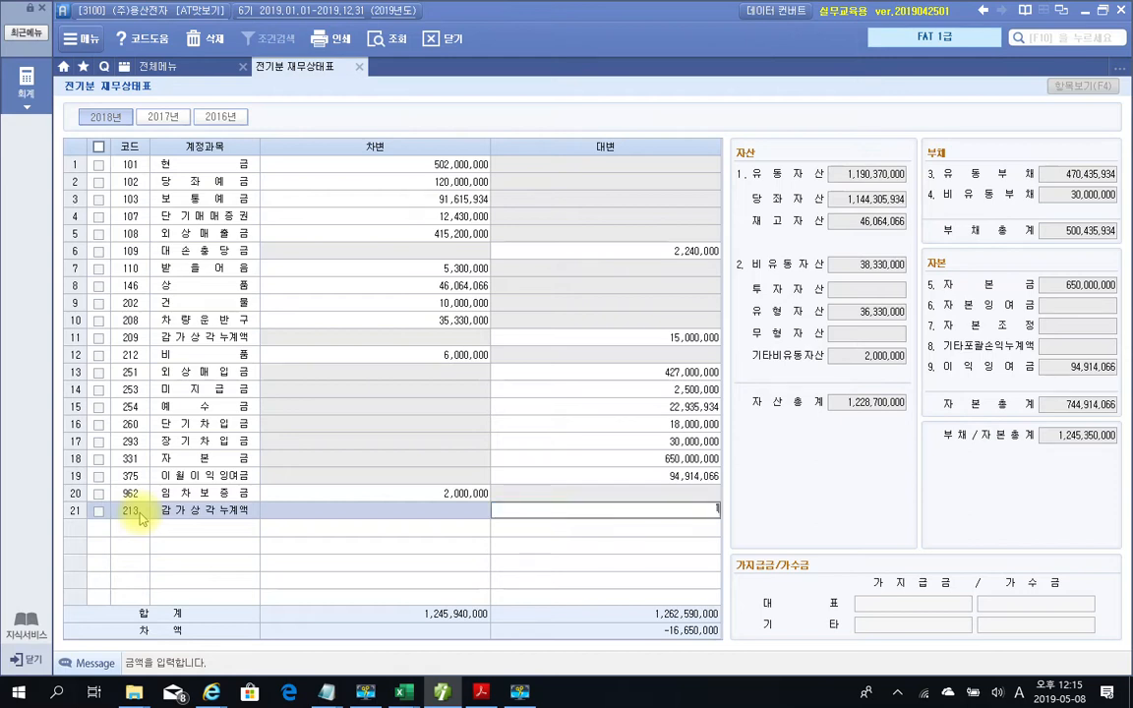
key(Return)
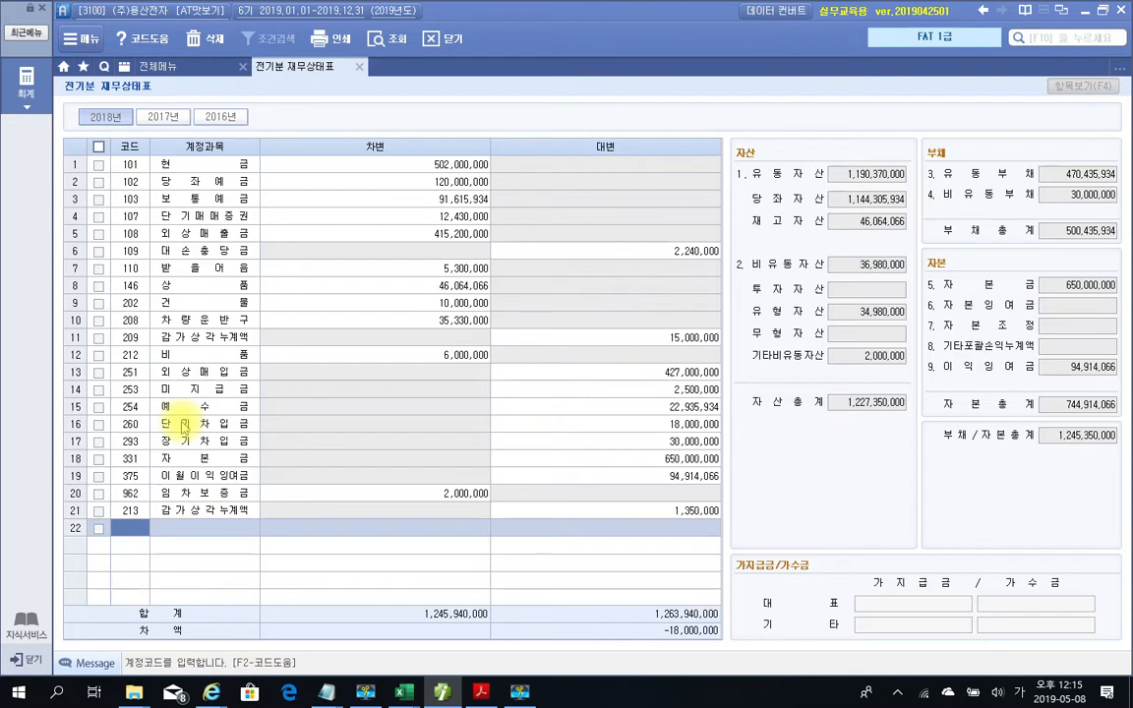
Correct the 임차보증금 debit from 2,000,000 to 20,000,000 and mark the zero 차액
click(167, 493)
click(430, 495)
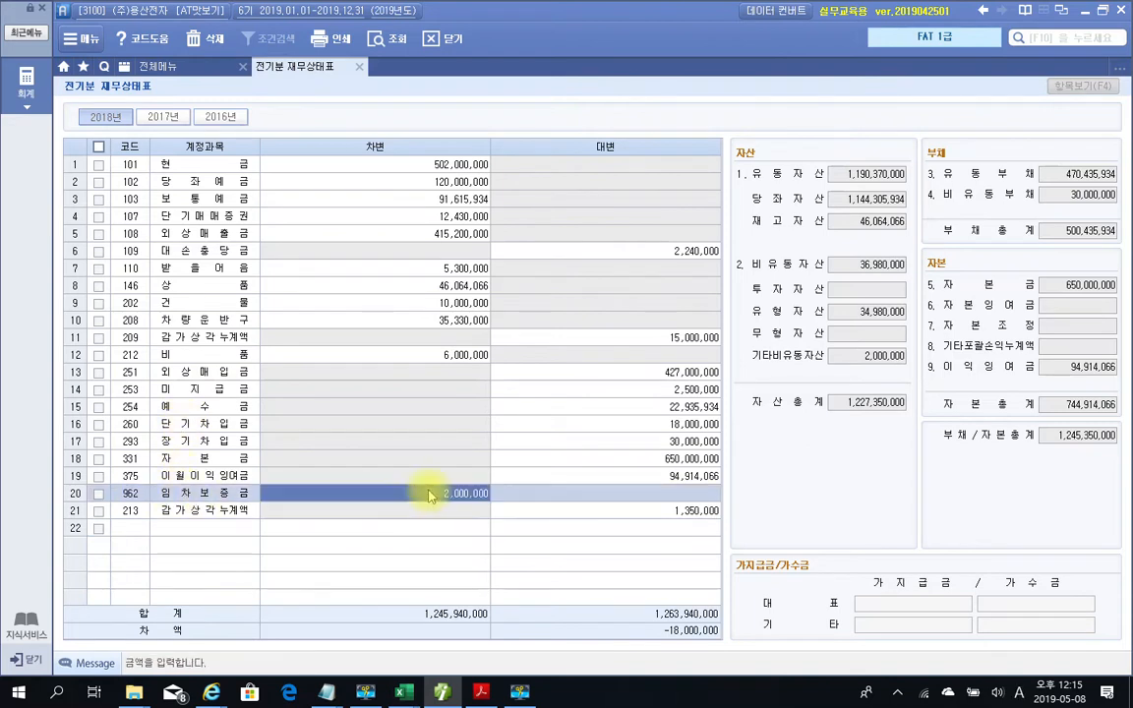
click(482, 497)
text(0)
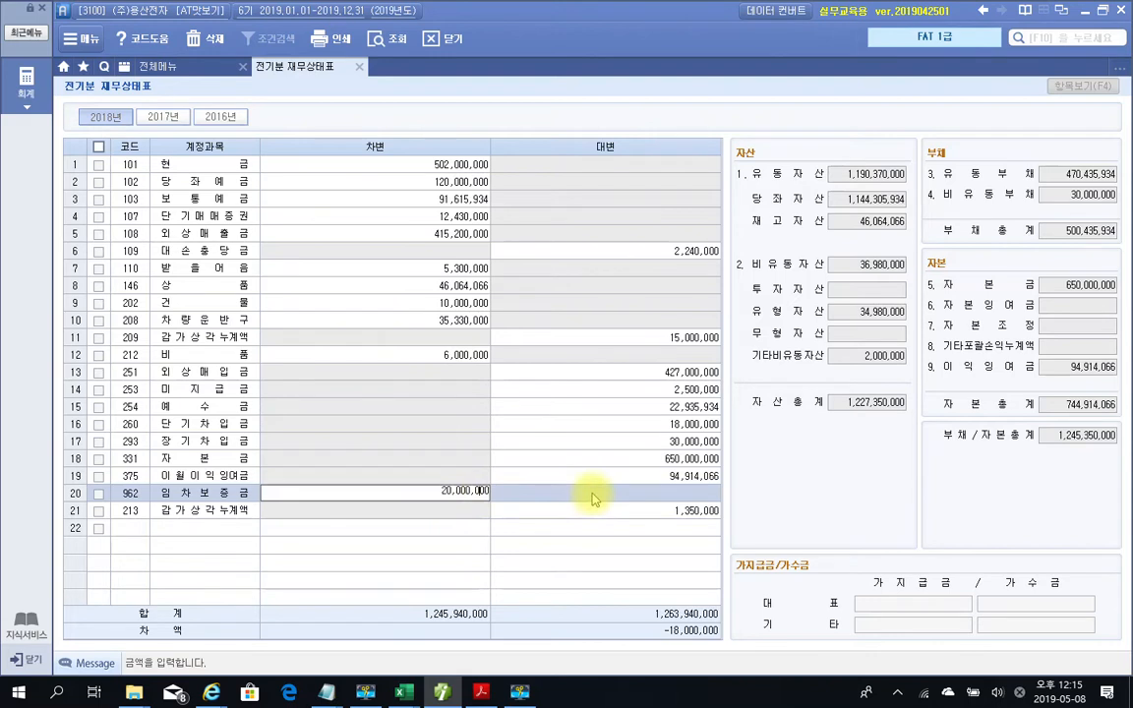
key(Return)
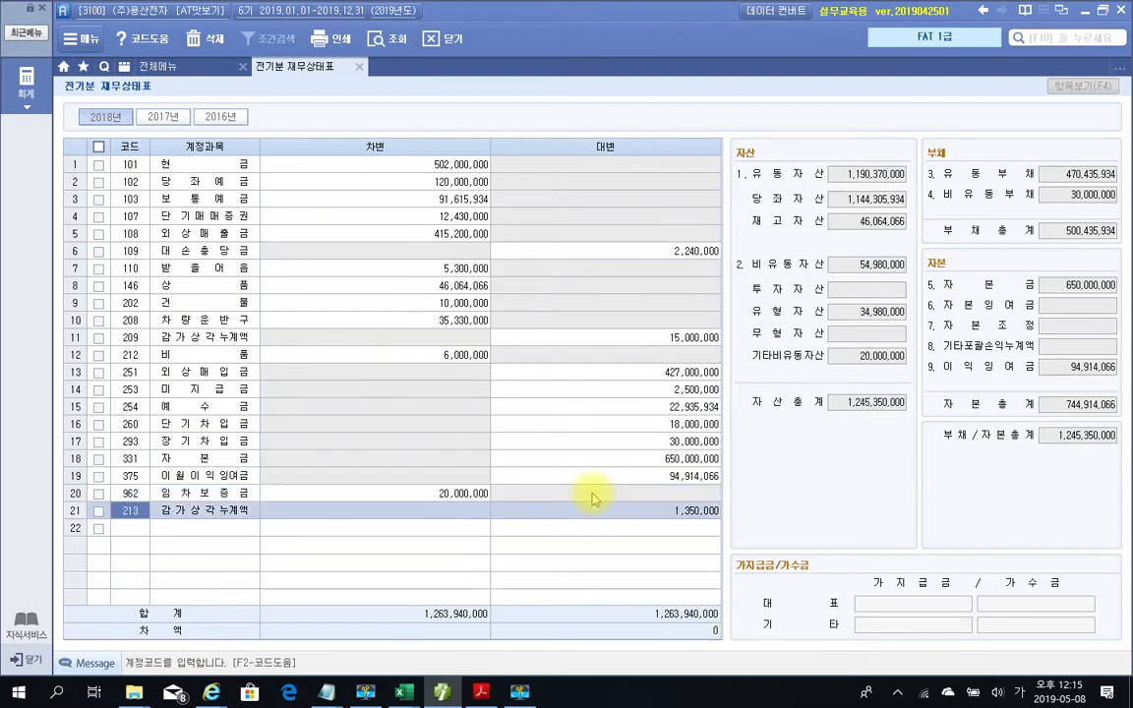
click(455, 493)
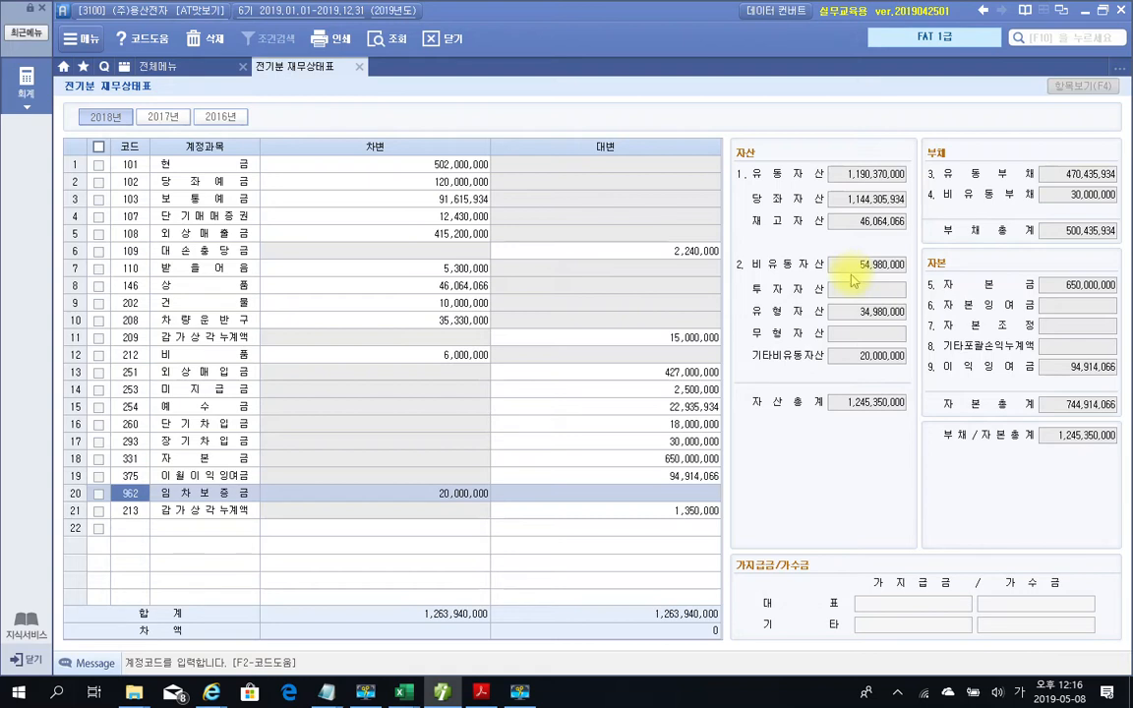
drag(646, 621, 756, 649)
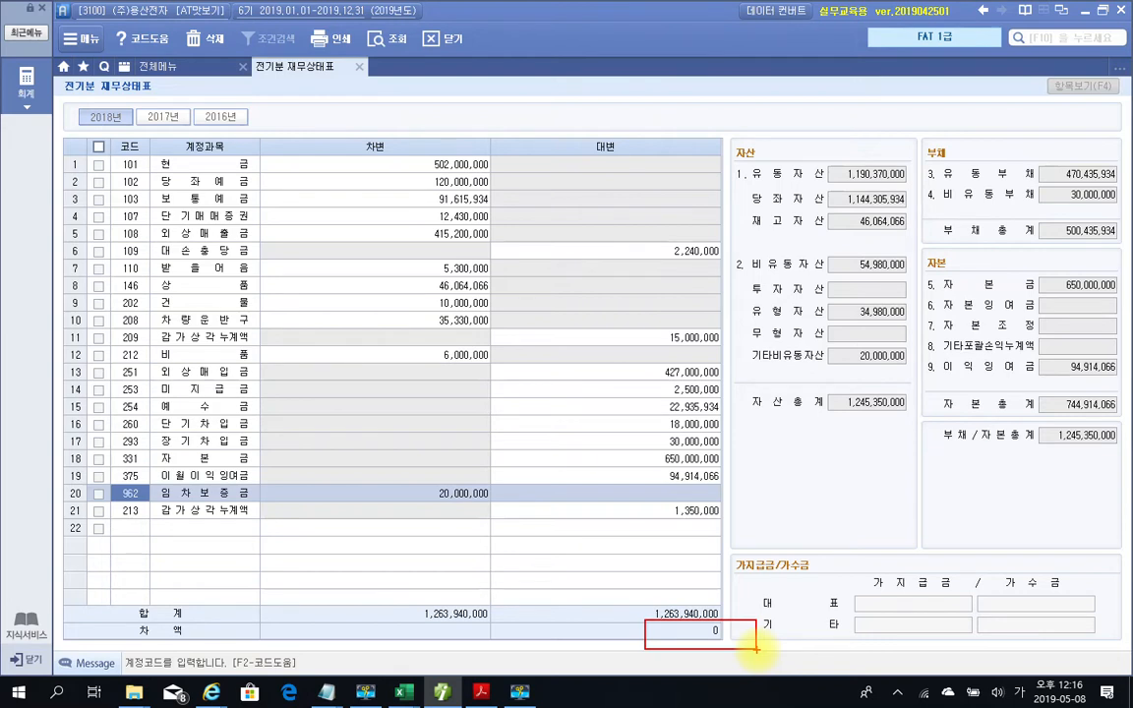
mouse_move(701, 647)
mouse_down()
mouse_move(709, 607)
mouse_move(735, 656)
mouse_up()
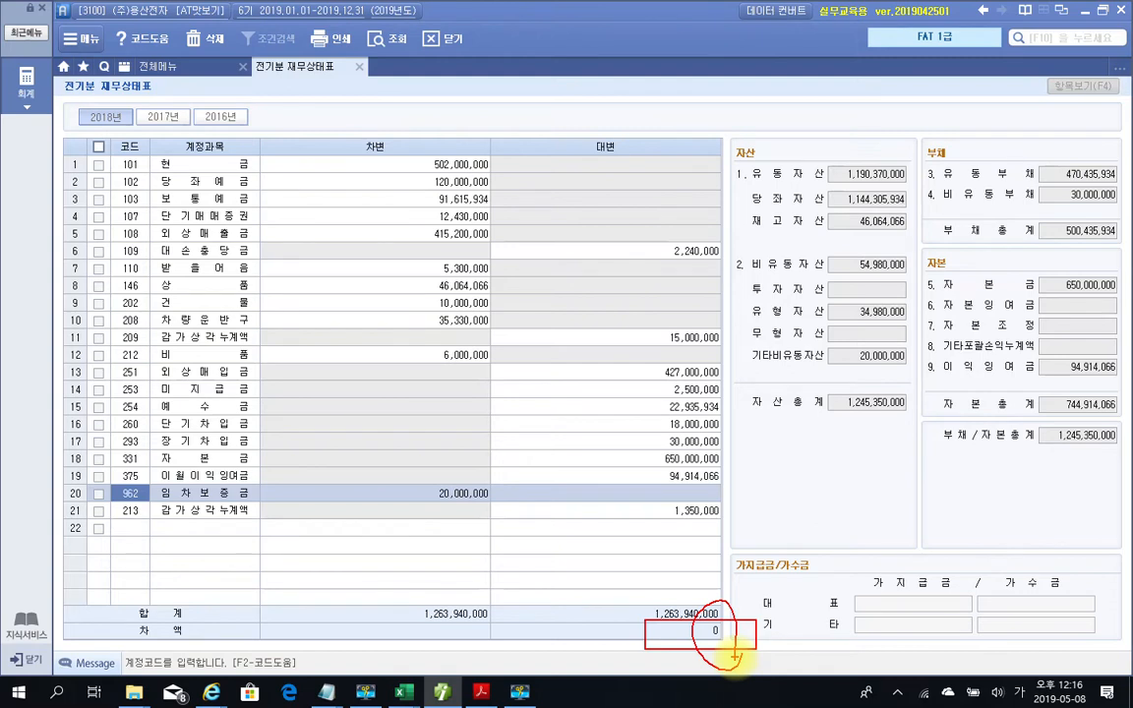
Circle the asset, liability and equity totals in red, clear them, and close 전기분 재무상태표
mouse_move(864, 150)
mouse_down()
mouse_move(827, 185)
mouse_move(865, 155)
mouse_up()
mouse_move(834, 270)
mouse_down()
mouse_move(866, 261)
mouse_move(868, 246)
mouse_up()
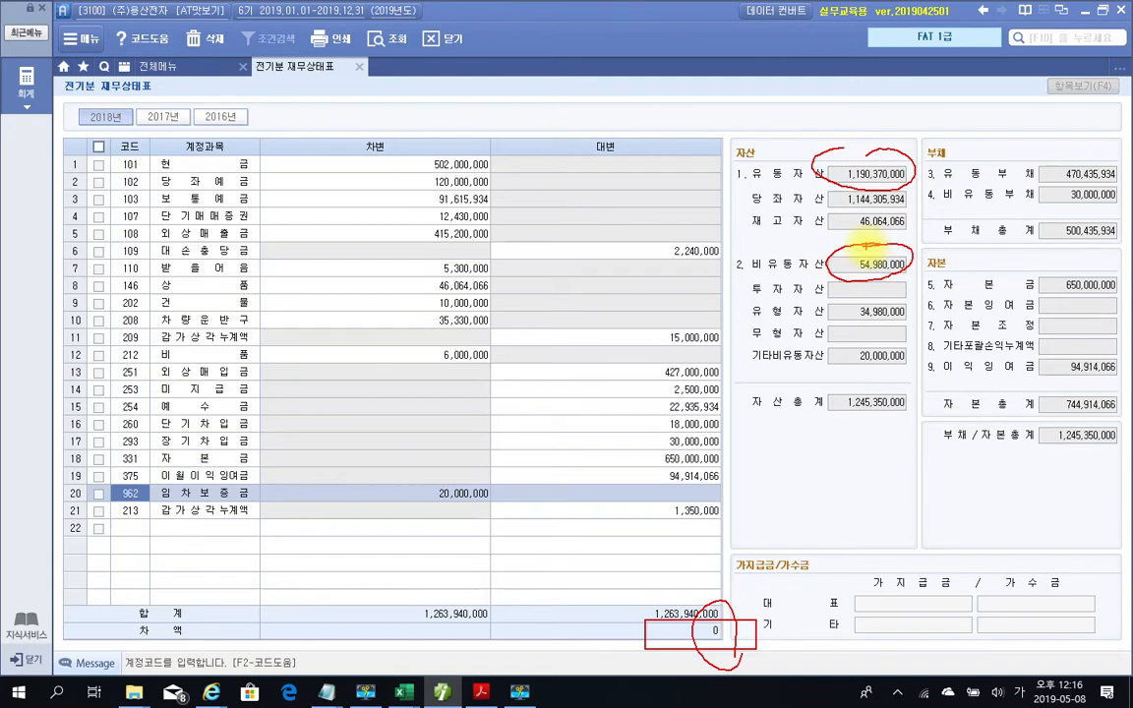
mouse_move(1102, 216)
mouse_down()
mouse_move(1045, 240)
mouse_move(1118, 230)
mouse_up()
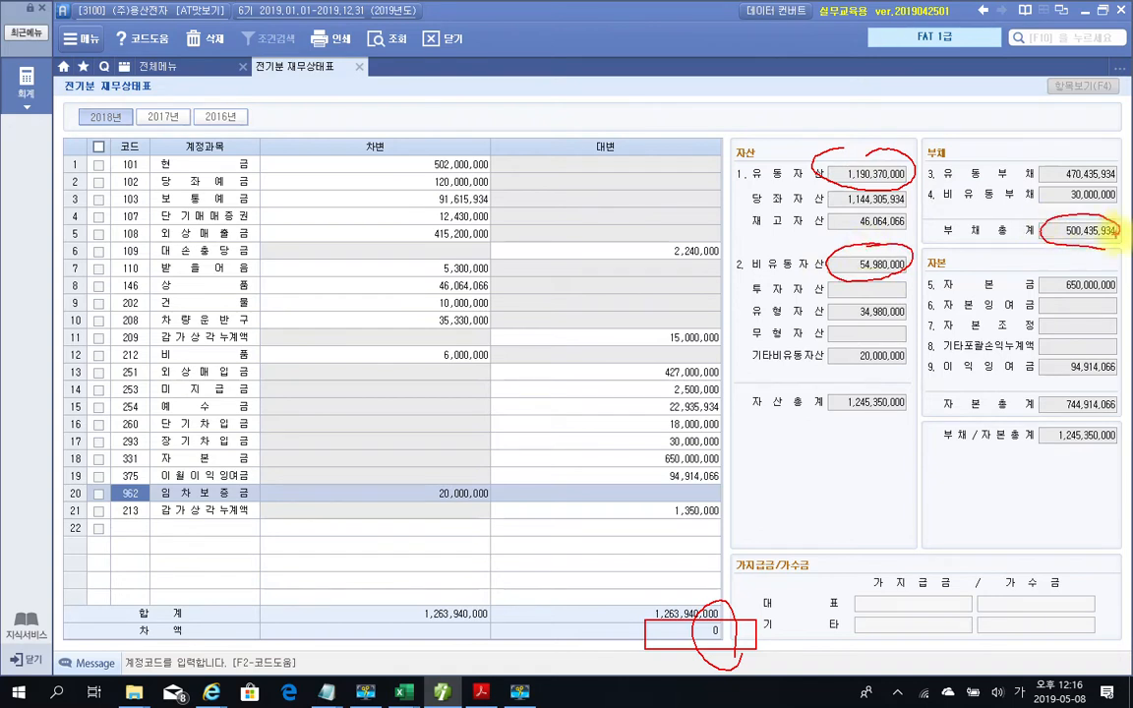
drag(1082, 381, 1103, 425)
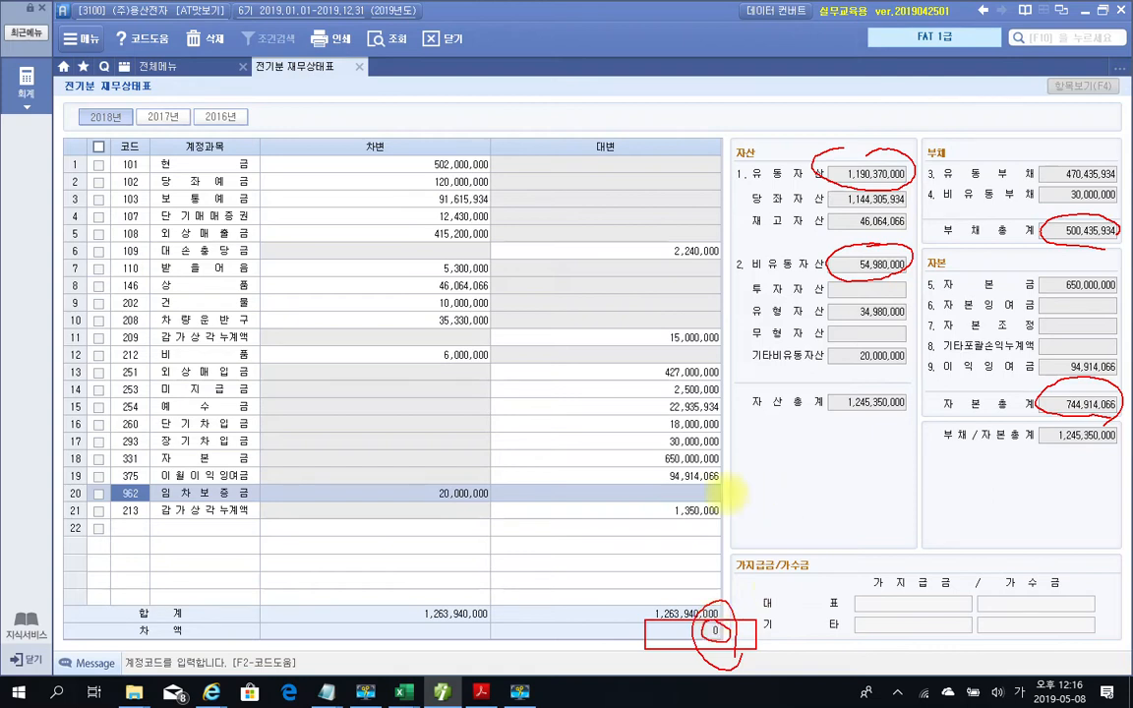
key(Escape)
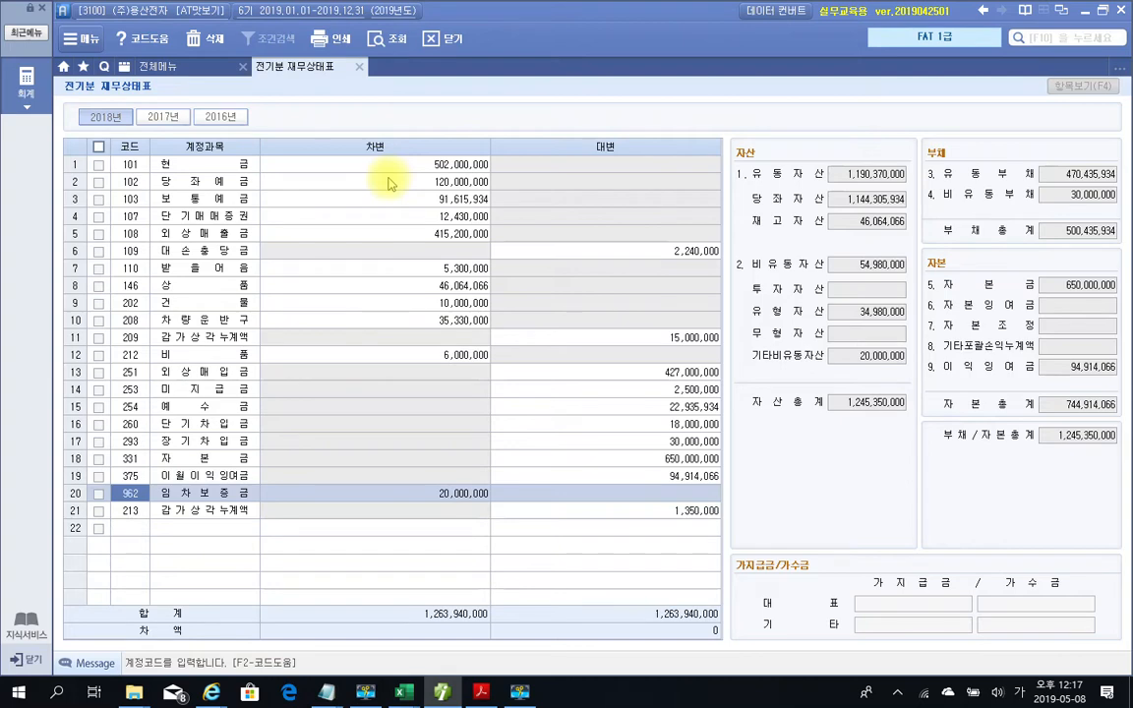
click(360, 69)
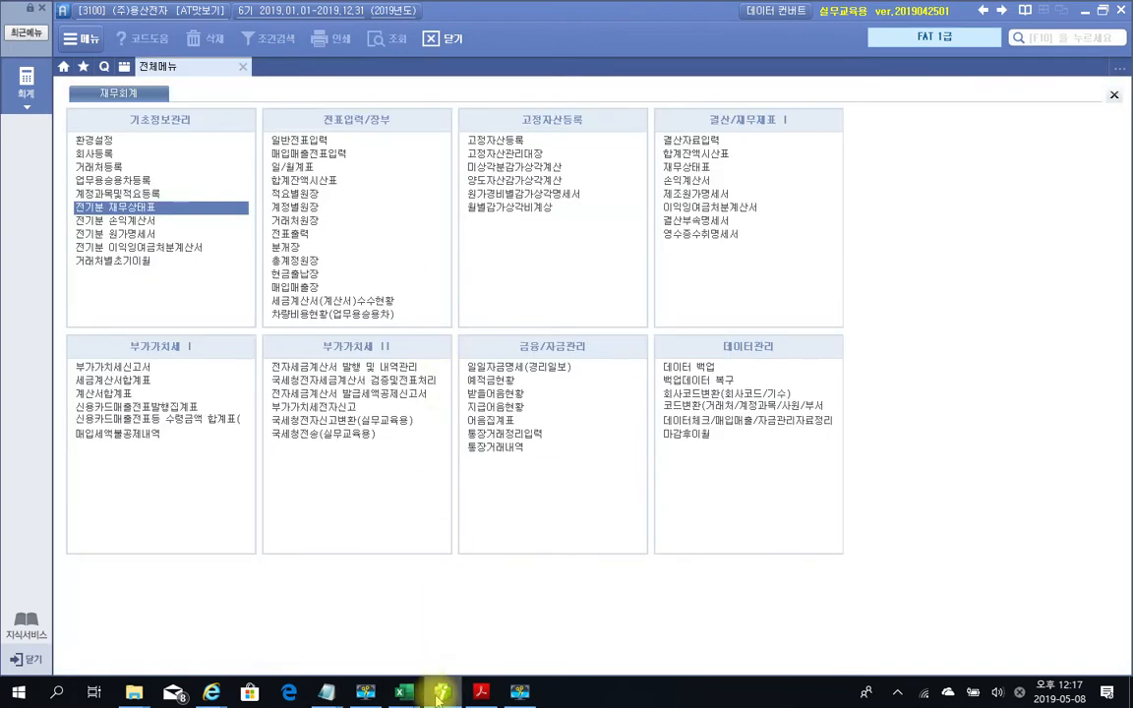
Switch to the PDF and scroll to page 9's 거래처별초기이월 등록 및 수정 question
click(442, 693)
scroll(578, 423, down, 3)
scroll(578, 423, down, 6)
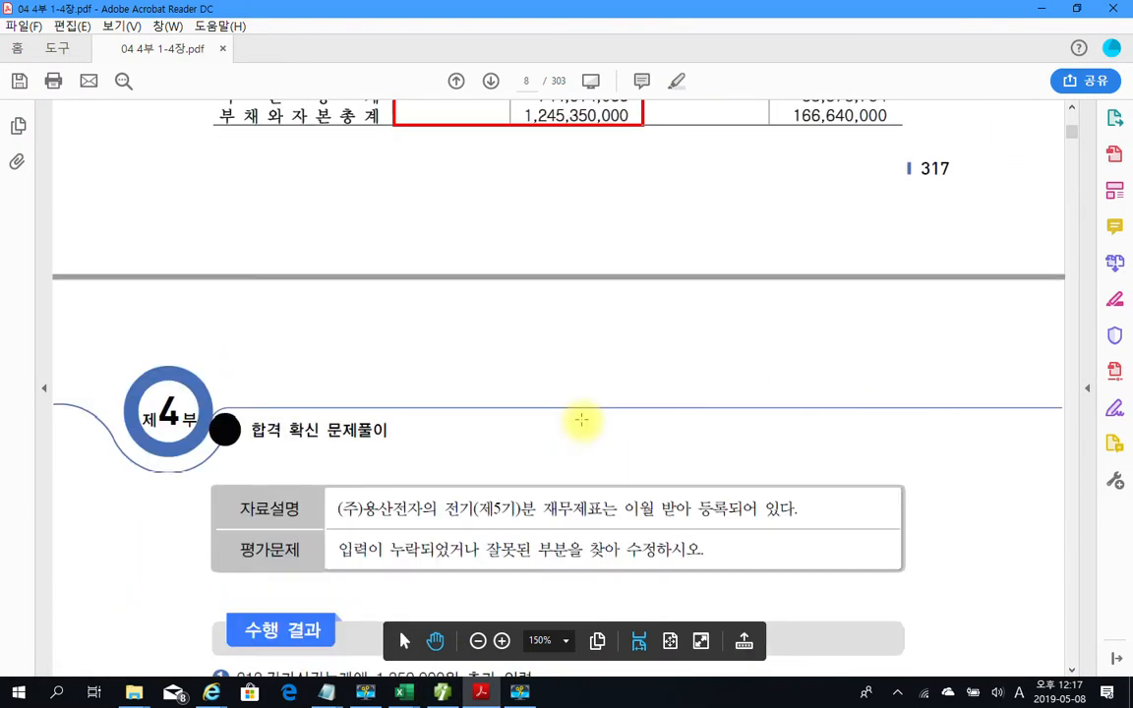
scroll(581, 420, down, 4)
scroll(593, 413, down, 5)
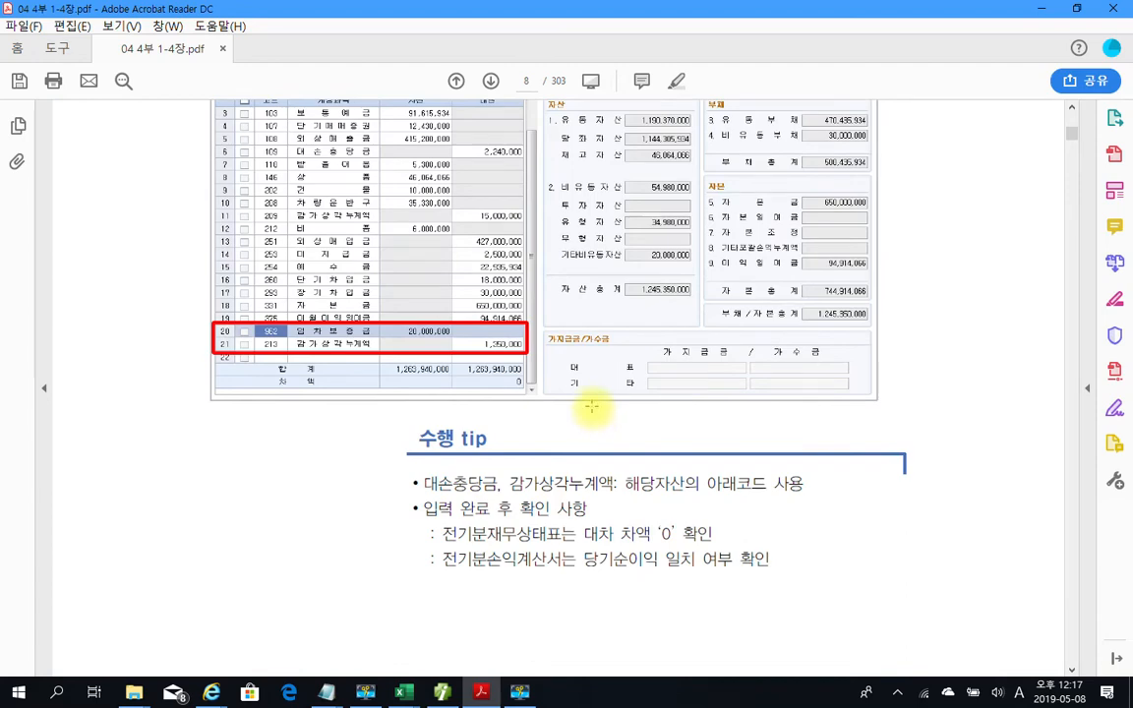
scroll(592, 407, down, 5)
scroll(593, 407, down, 4)
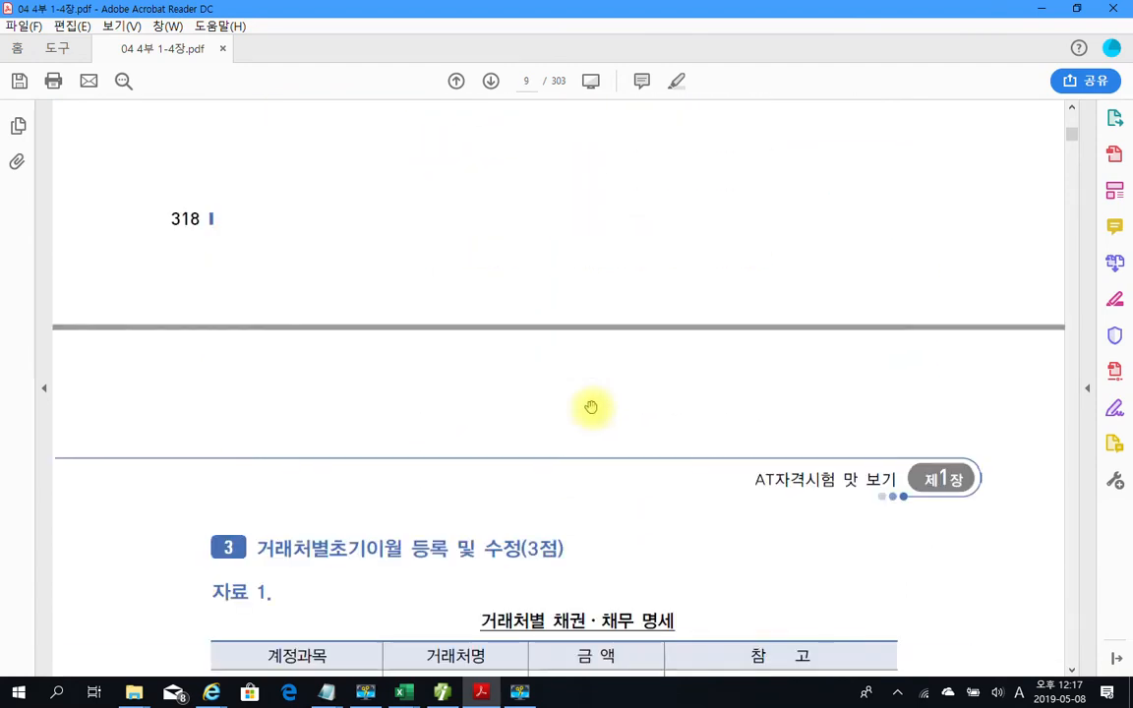
scroll(591, 399, up, 3)
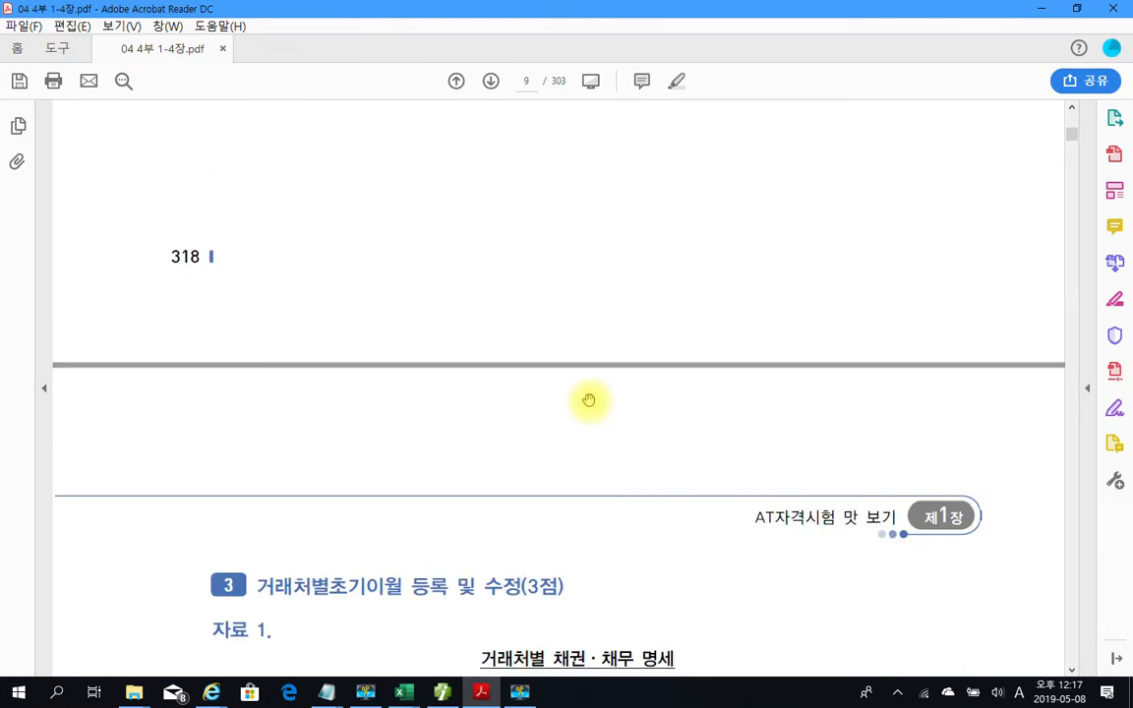
scroll(589, 400, down, 2)
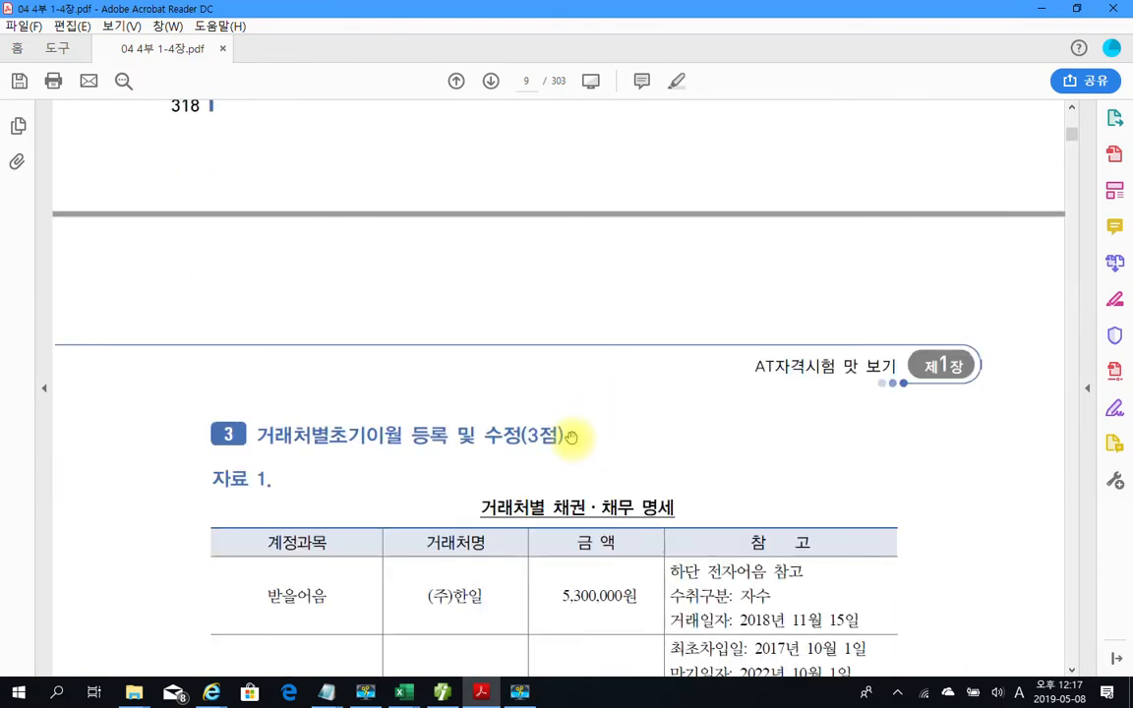
scroll(571, 432, up, 6)
scroll(545, 394, up, 3)
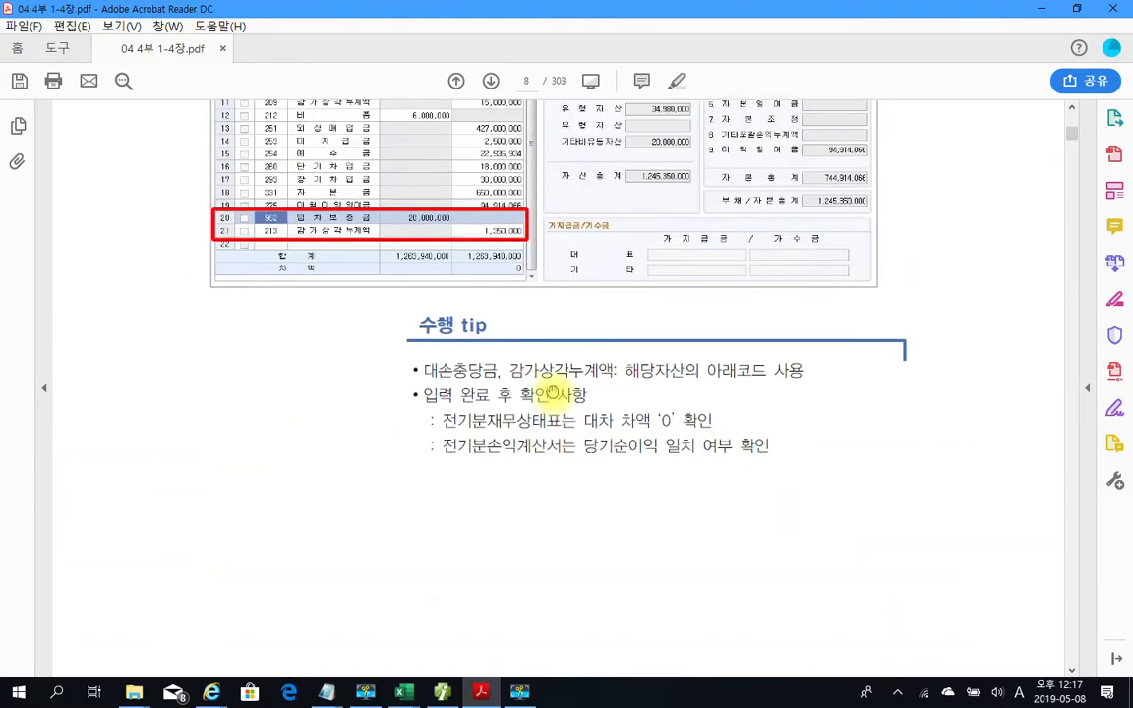
scroll(652, 344, up, 6)
scroll(723, 379, up, 15)
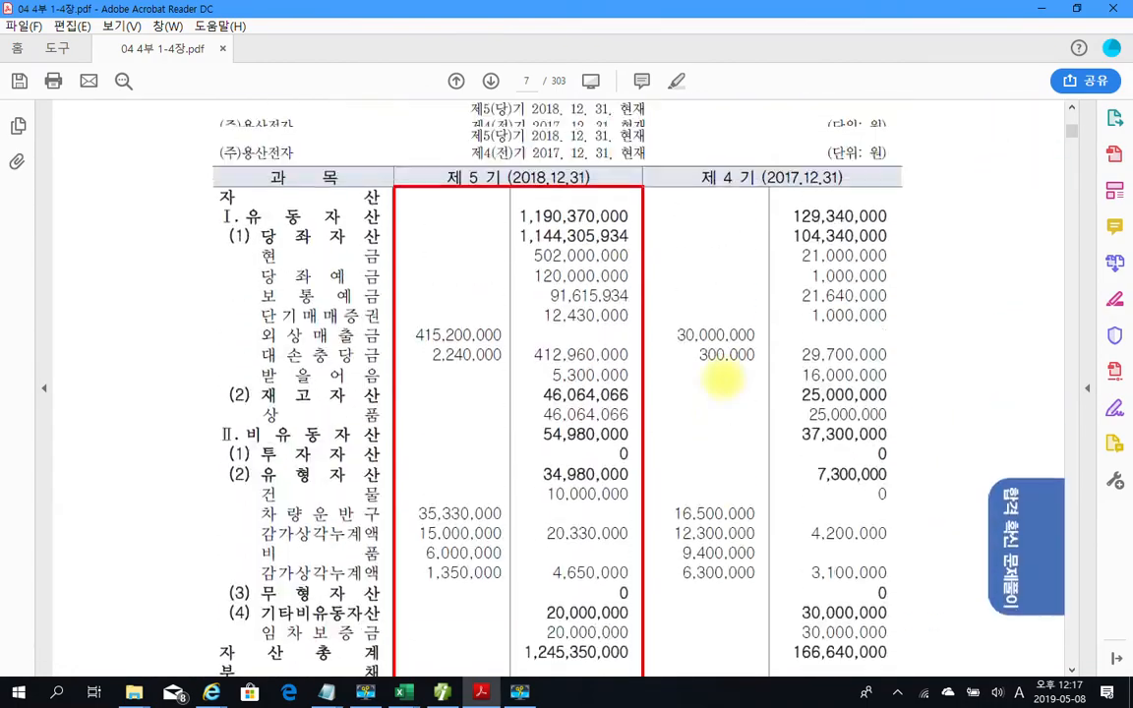
scroll(723, 379, down, 3)
scroll(724, 381, down, 20)
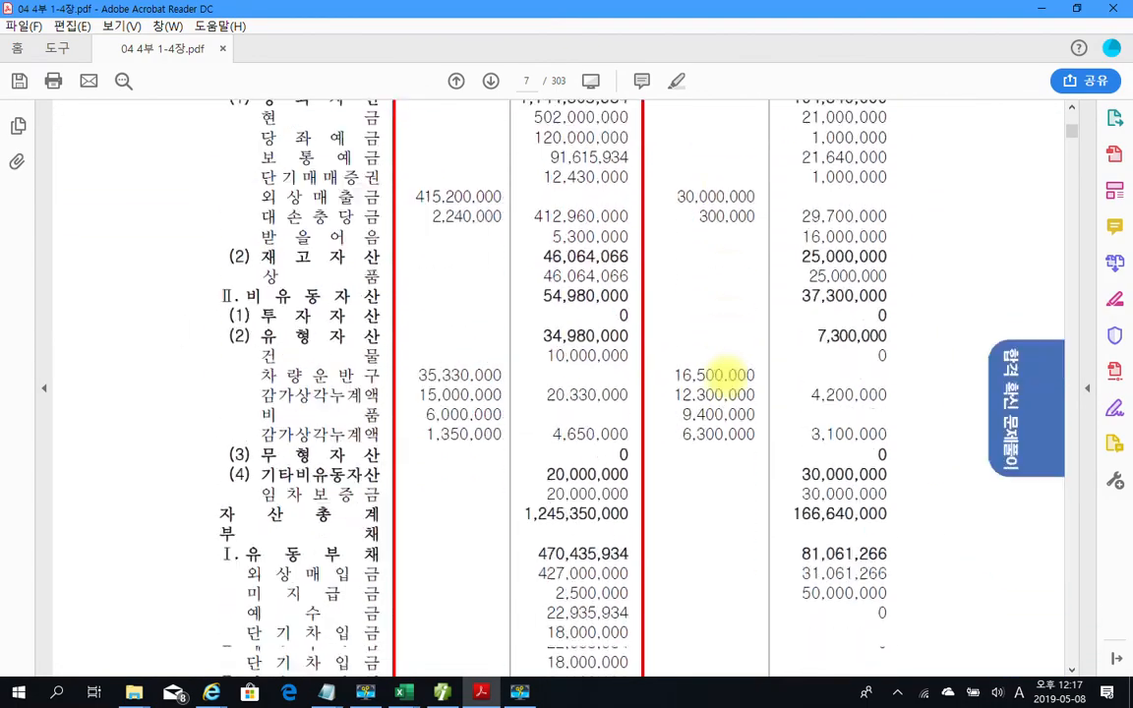
scroll(725, 366, up, 6)
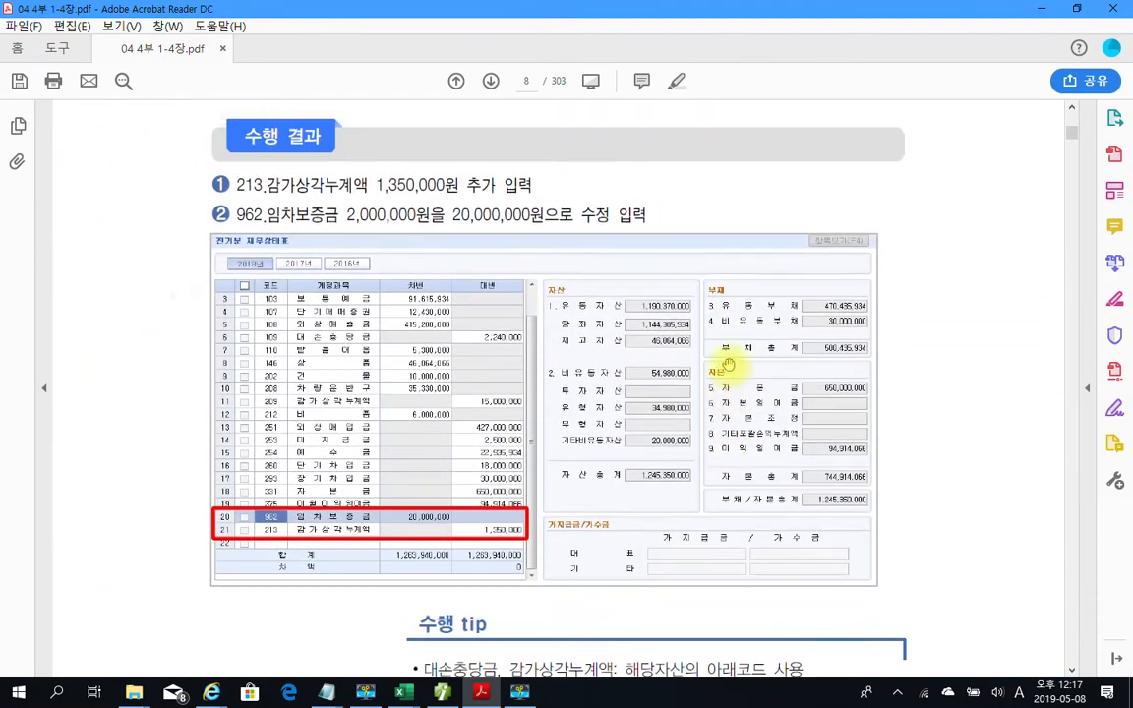
scroll(732, 366, down, 6)
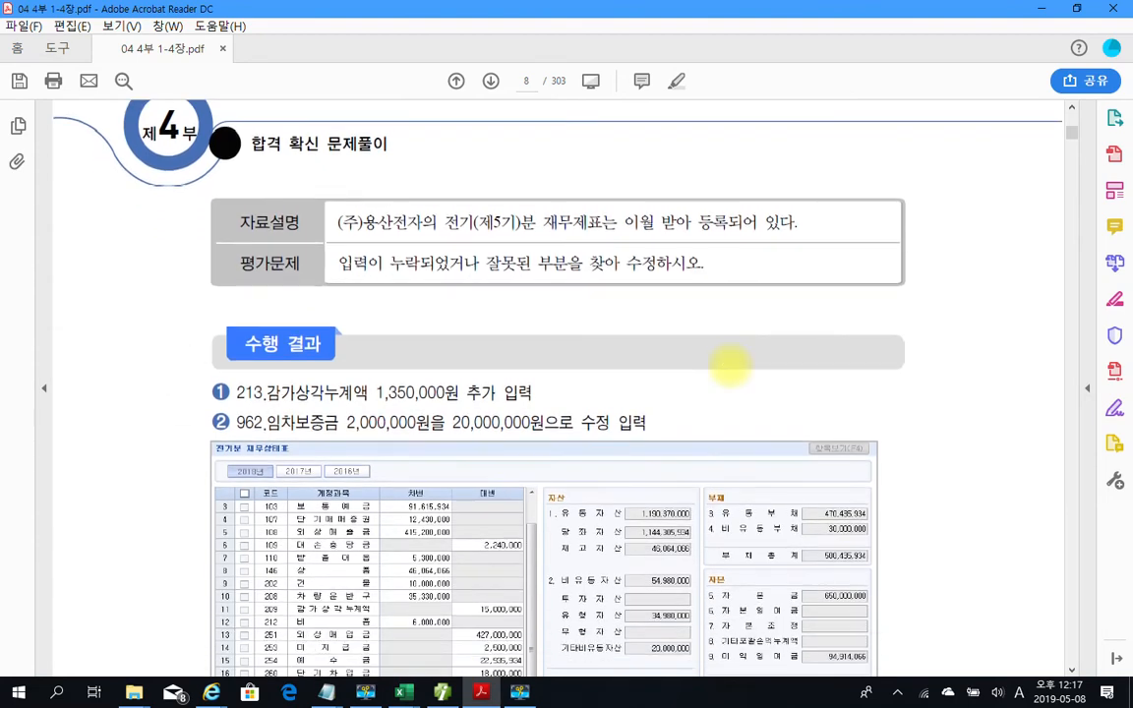
scroll(739, 362, down, 5)
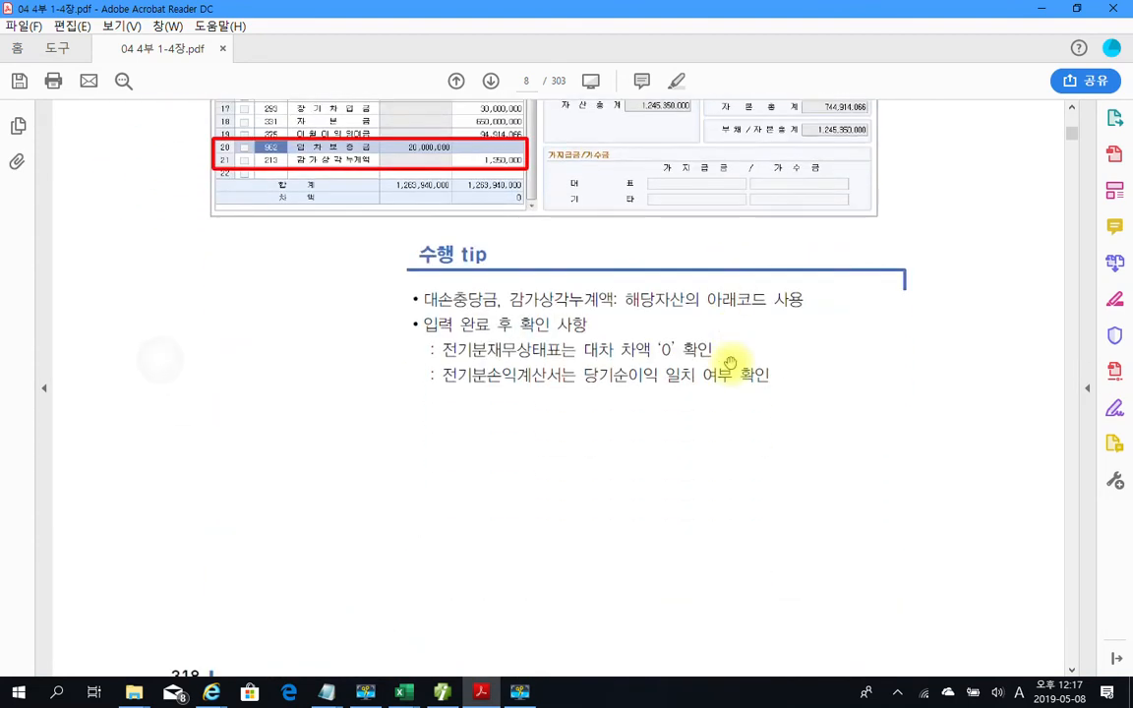
scroll(731, 363, down, 8)
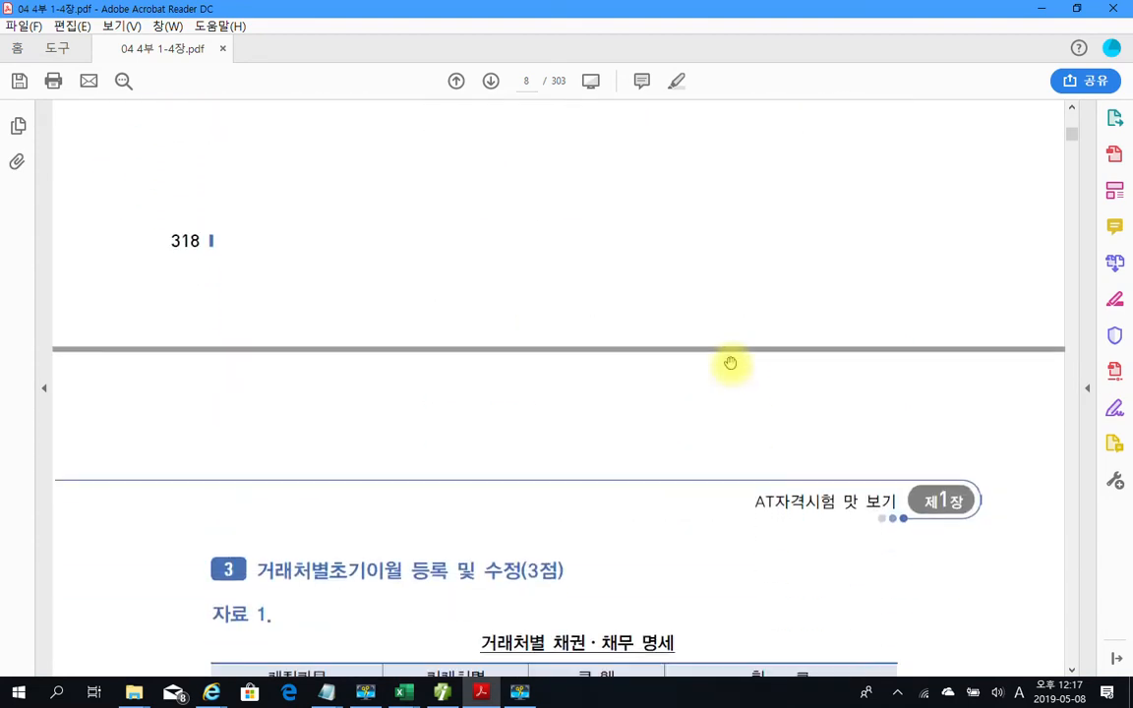
scroll(730, 364, up, 1)
right_click(153, 339)
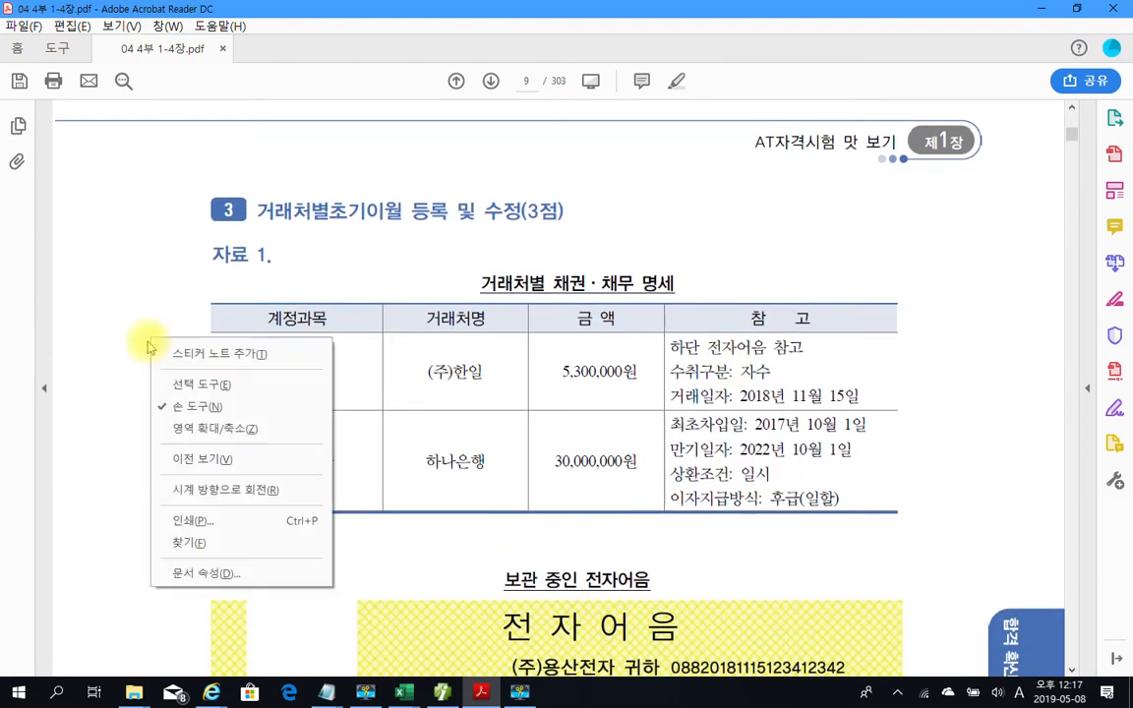
Review the 자료 1 table and the 5,300,000원 electronic bill in the PDF, then switch back to Smart A
double_click(297, 222)
click(314, 236)
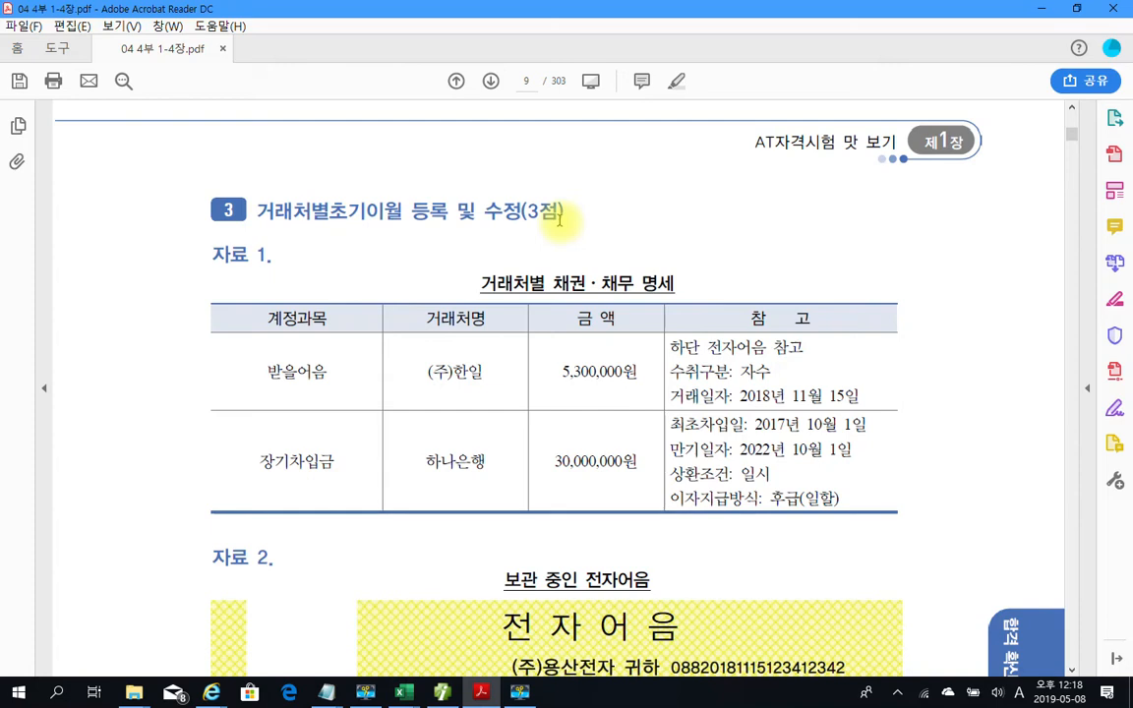
scroll(417, 382, down, 1)
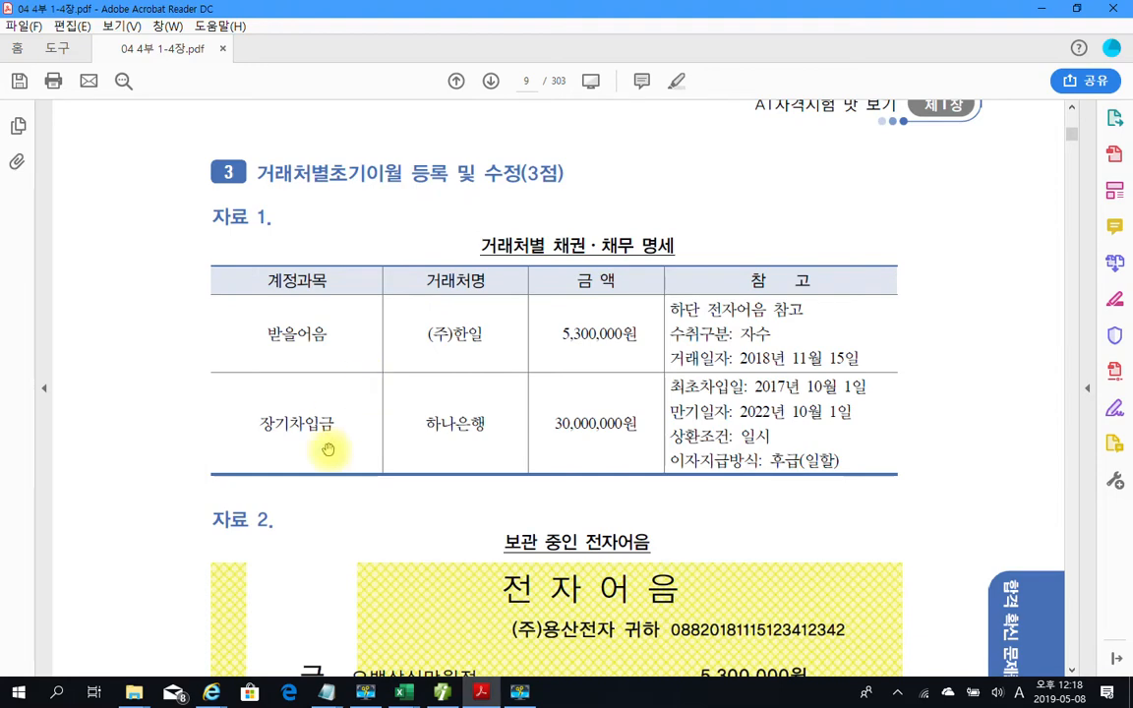
scroll(328, 450, down, 1)
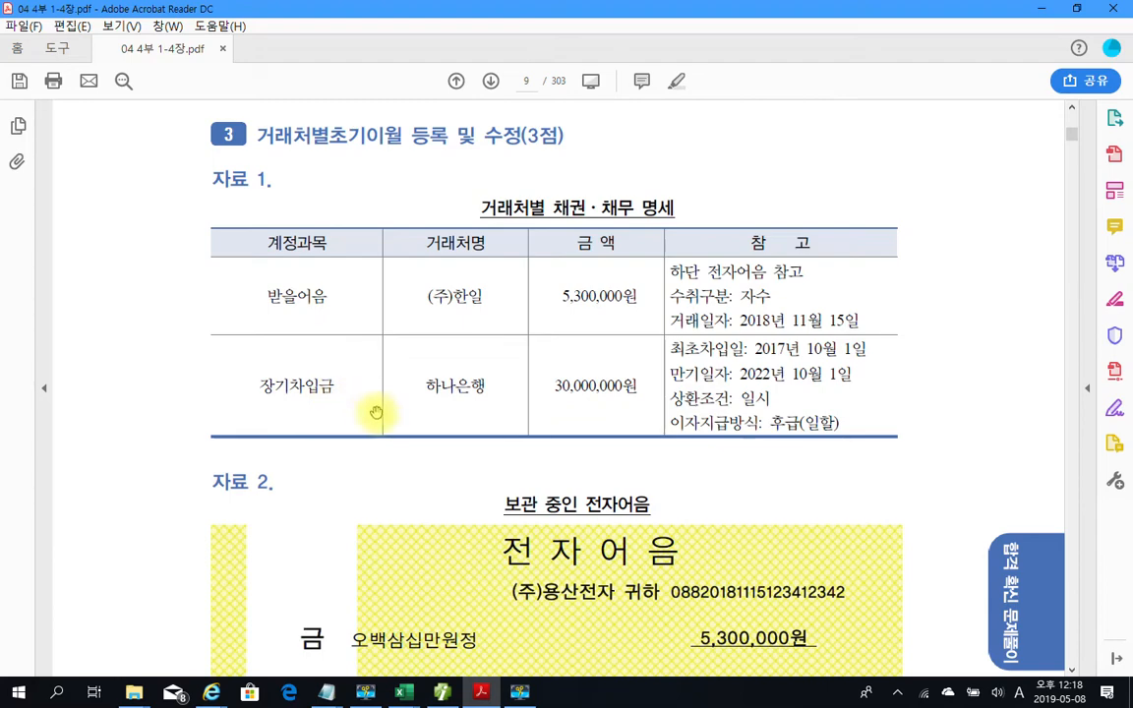
scroll(433, 442, down, 3)
scroll(435, 444, down, 2)
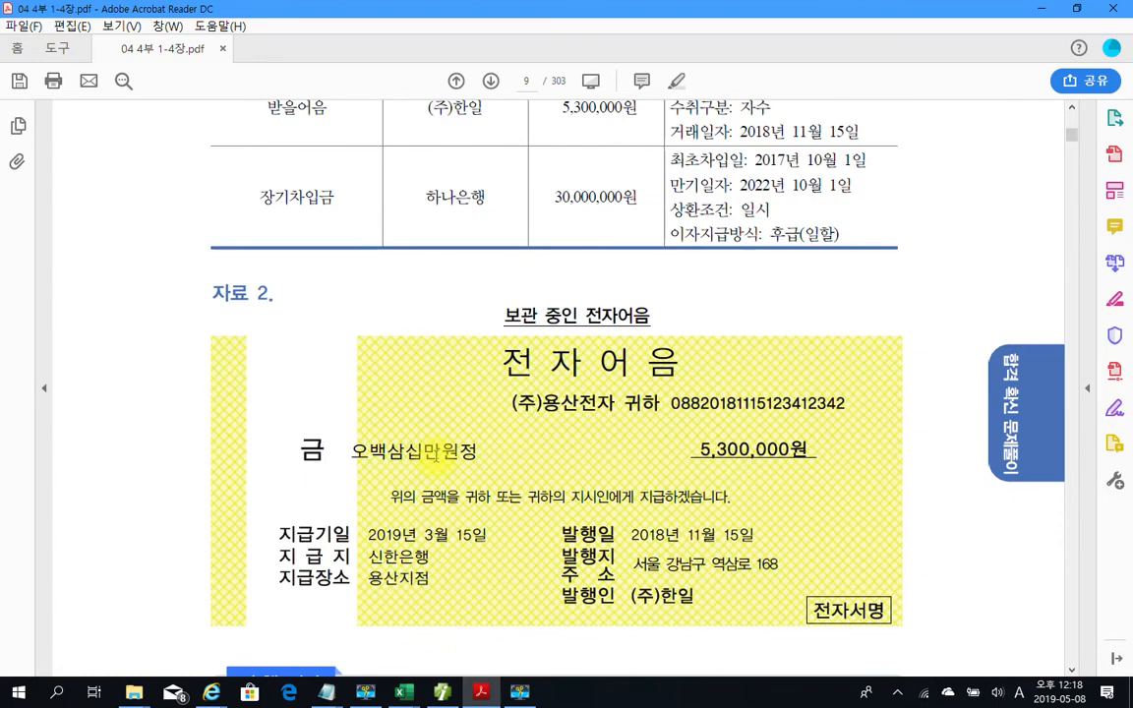
scroll(433, 452, down, 10)
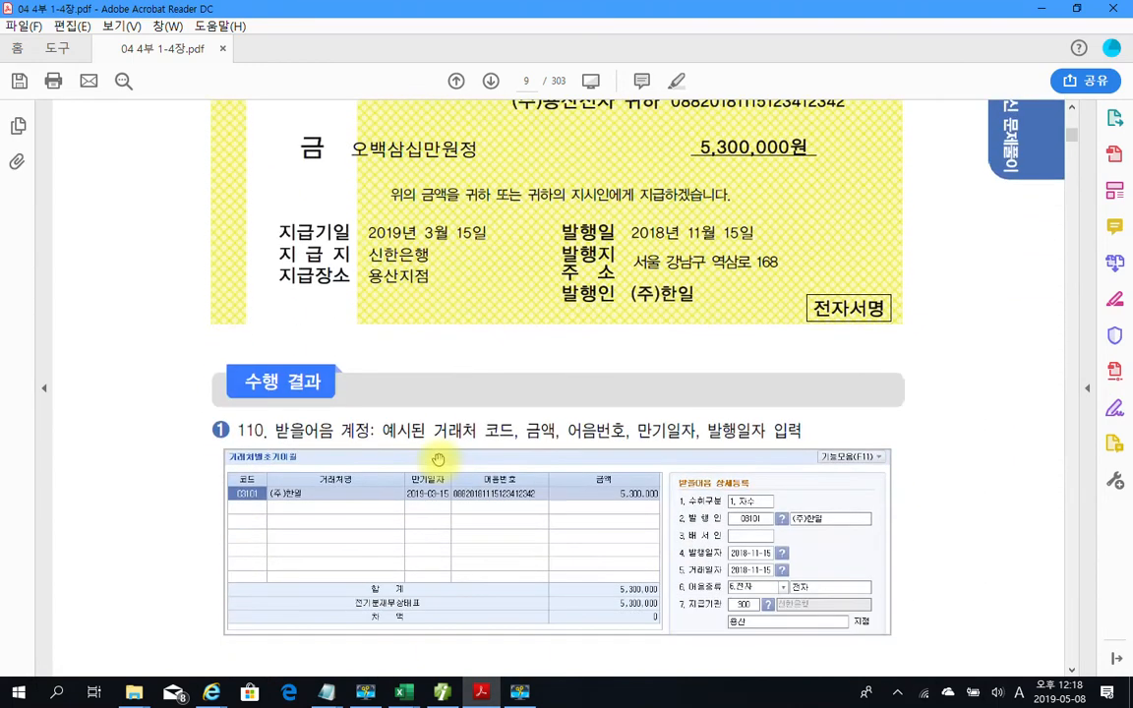
scroll(378, 422, up, 7)
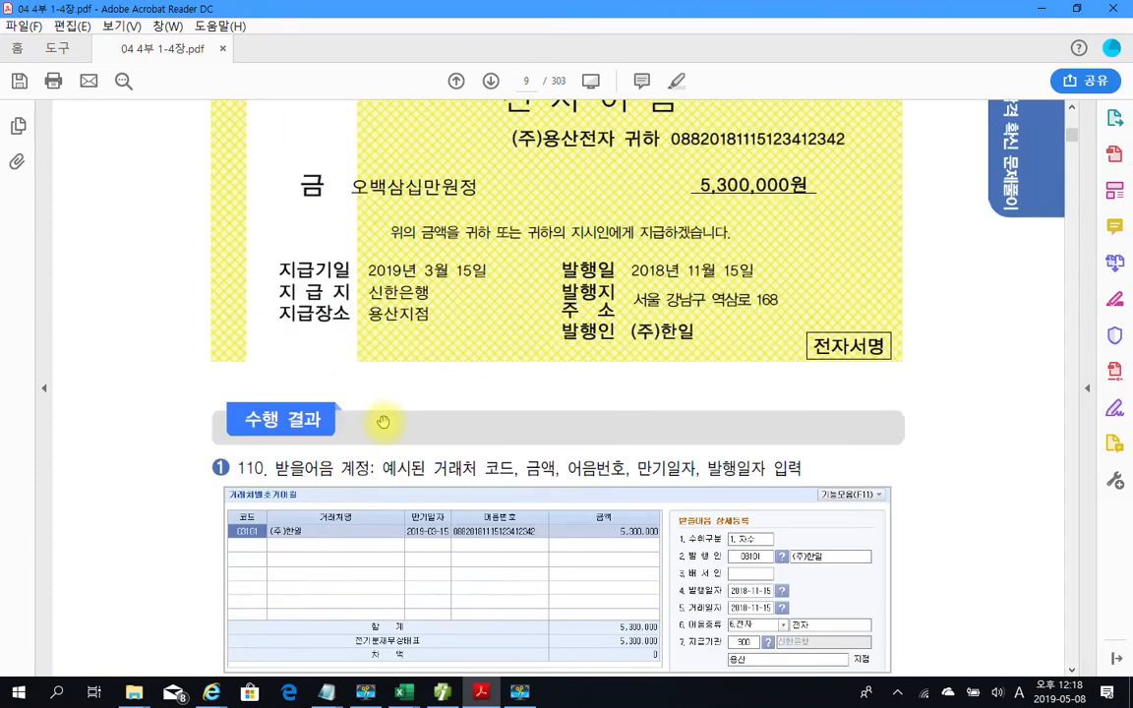
scroll(382, 421, up, 8)
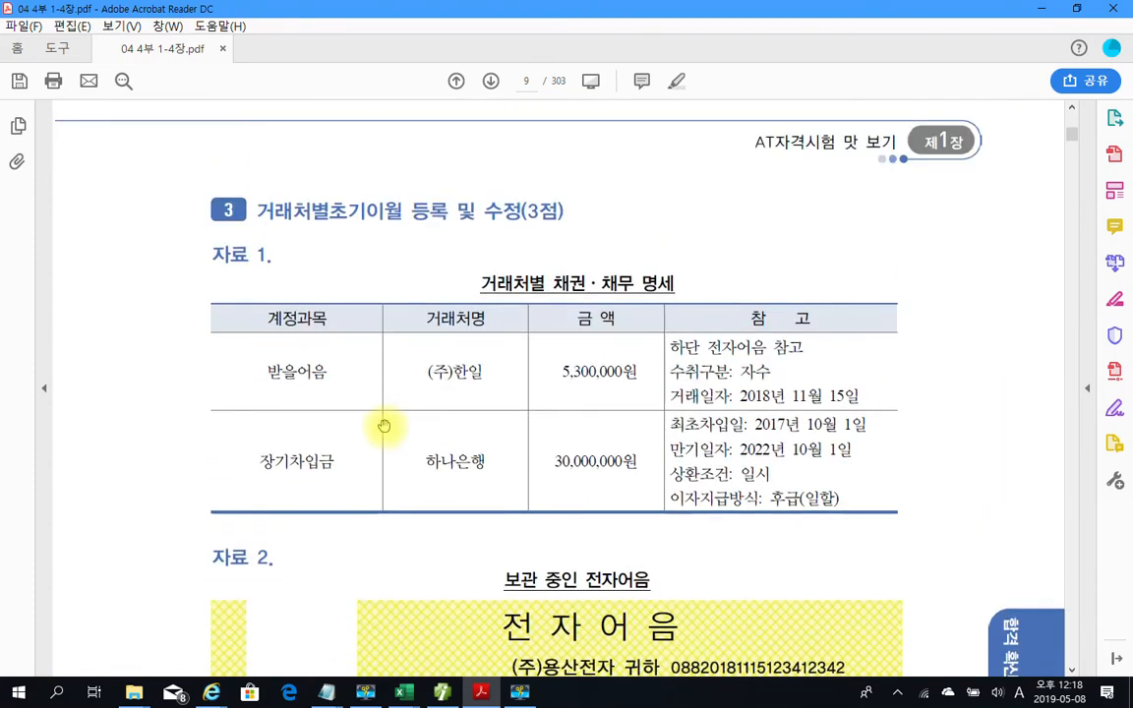
scroll(384, 382, down, 1)
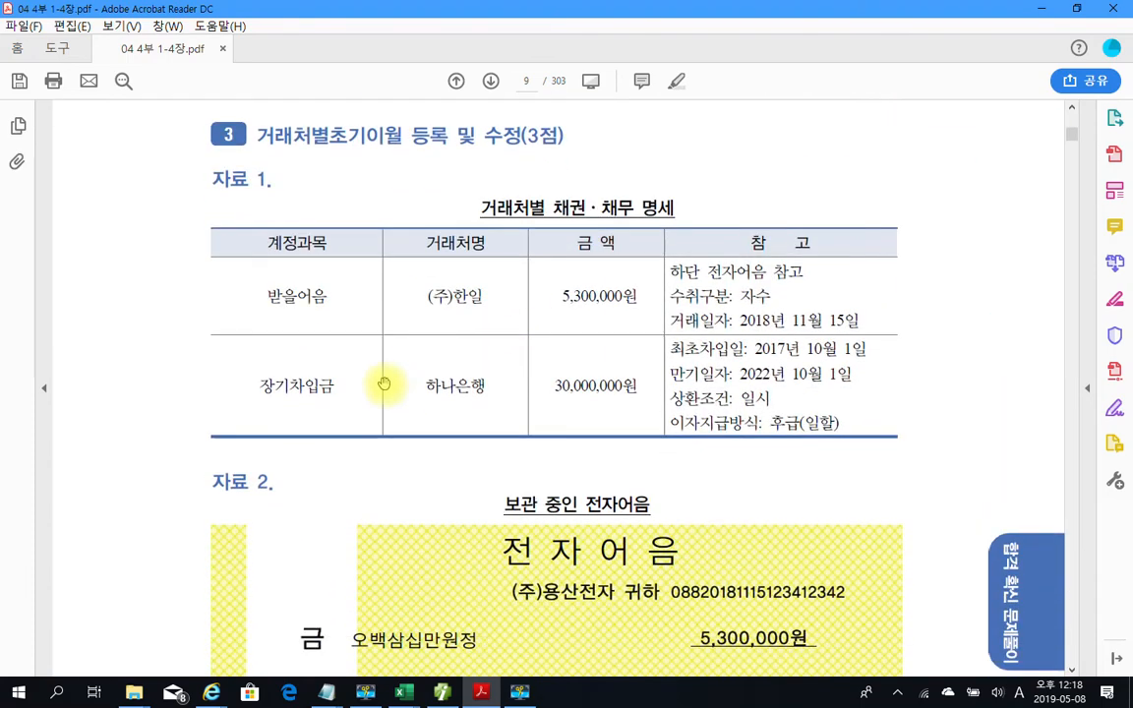
scroll(334, 404, down, 2)
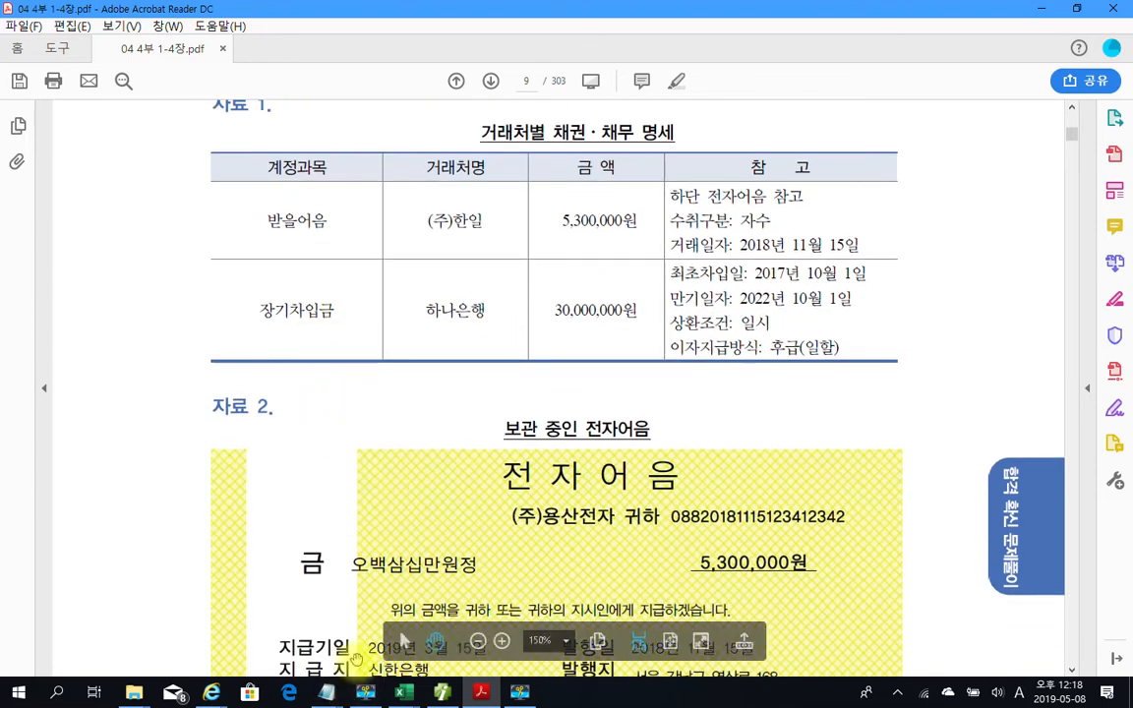
click(441, 694)
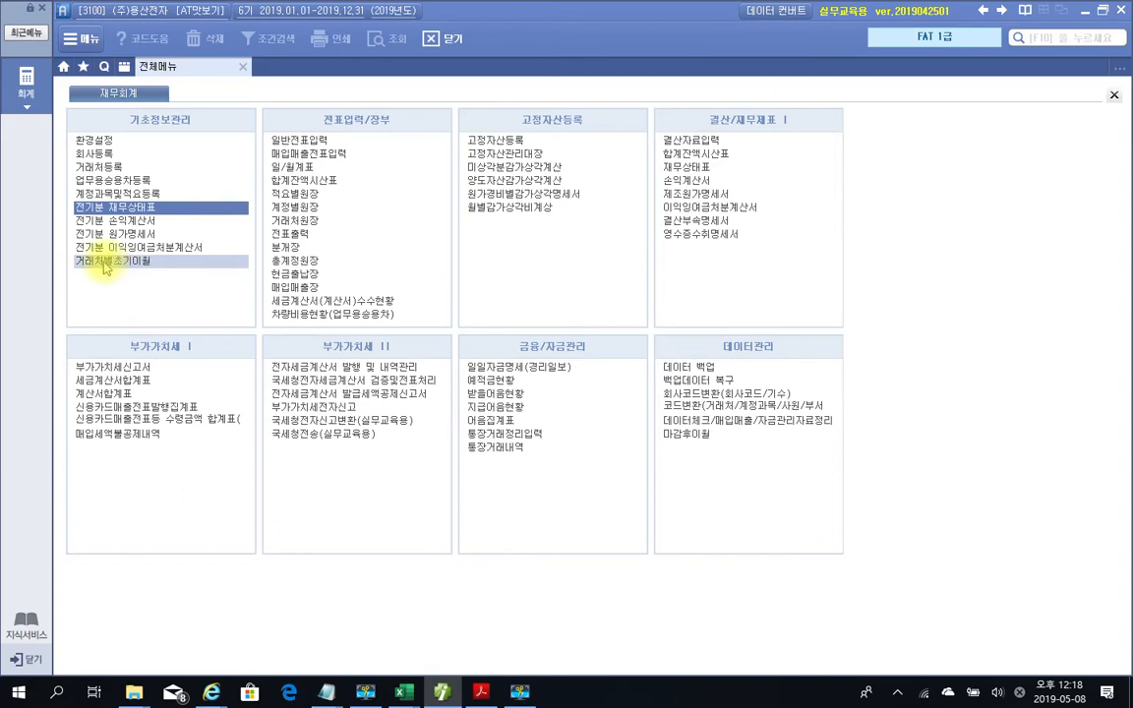
Open 거래처별초기이월, note the 5,300,000 차액 on 110 받을어음, and open its bill details
click(106, 263)
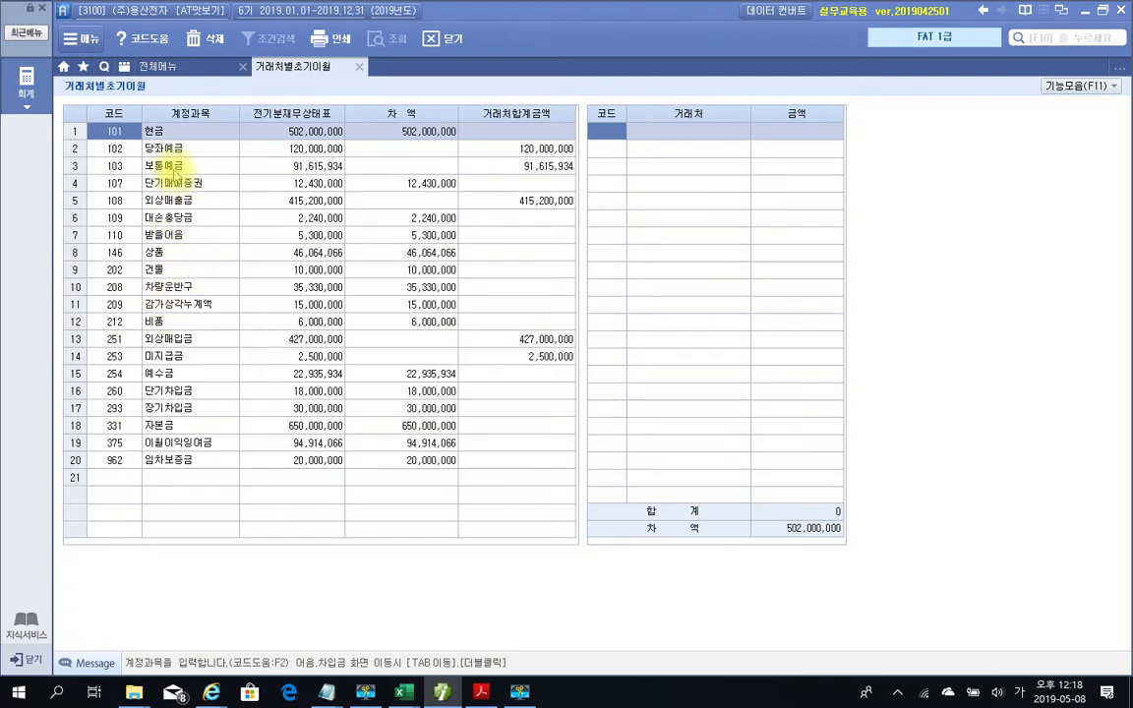
click(176, 237)
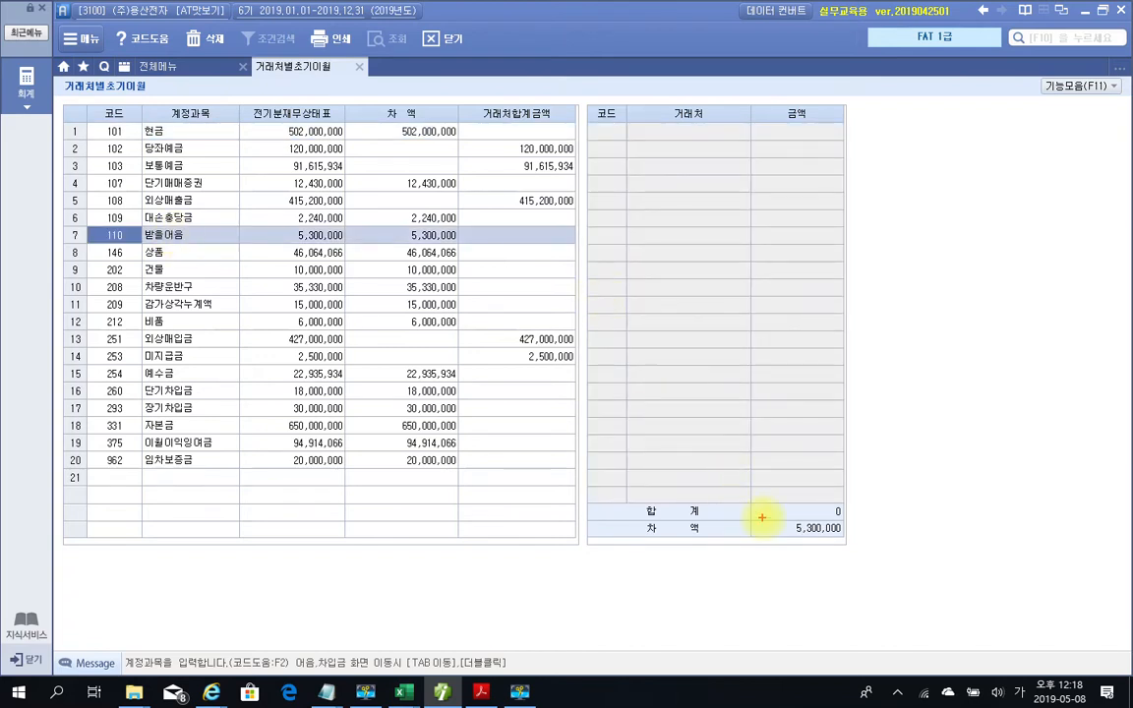
mouse_move(866, 548)
mouse_down()
mouse_move(879, 548)
mouse_move(863, 533)
mouse_up()
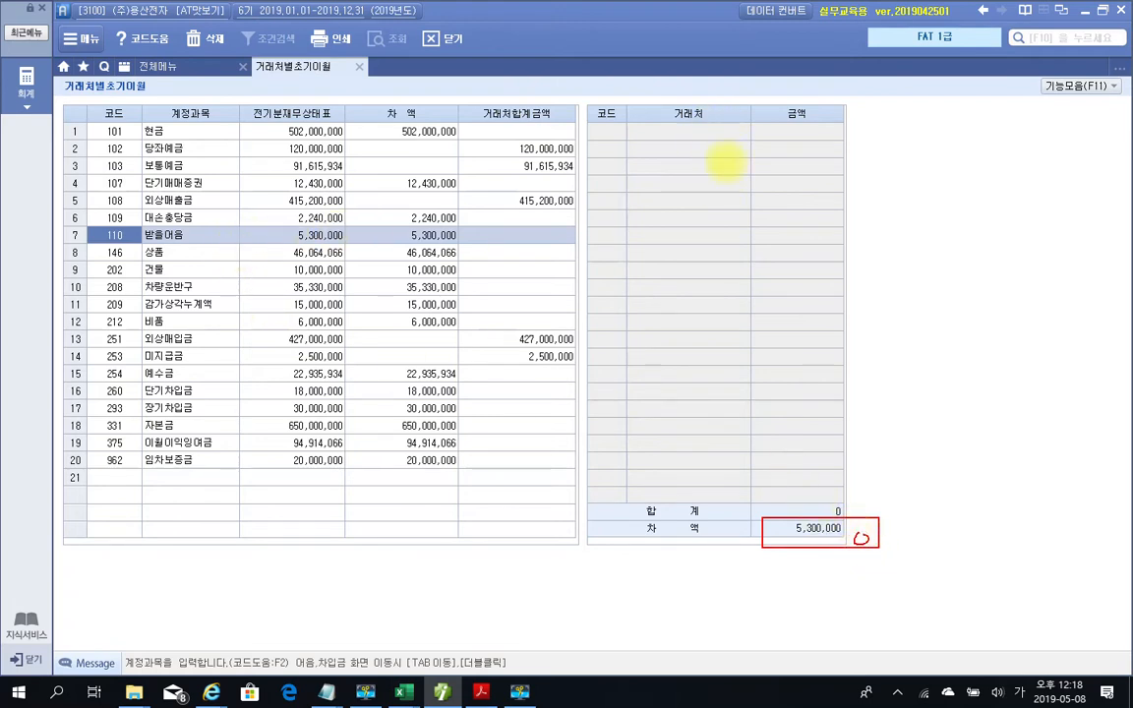
mouse_move(832, 190)
mouse_down()
mouse_move(615, 202)
mouse_move(639, 97)
mouse_move(830, 184)
mouse_up()
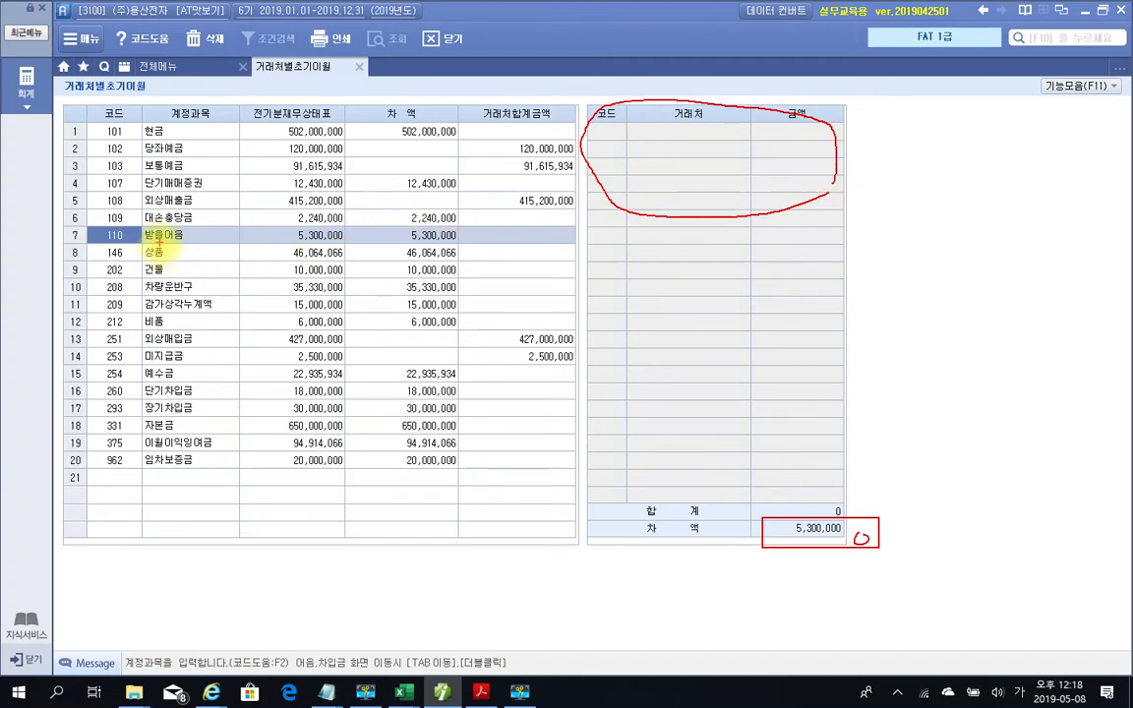
key(Escape)
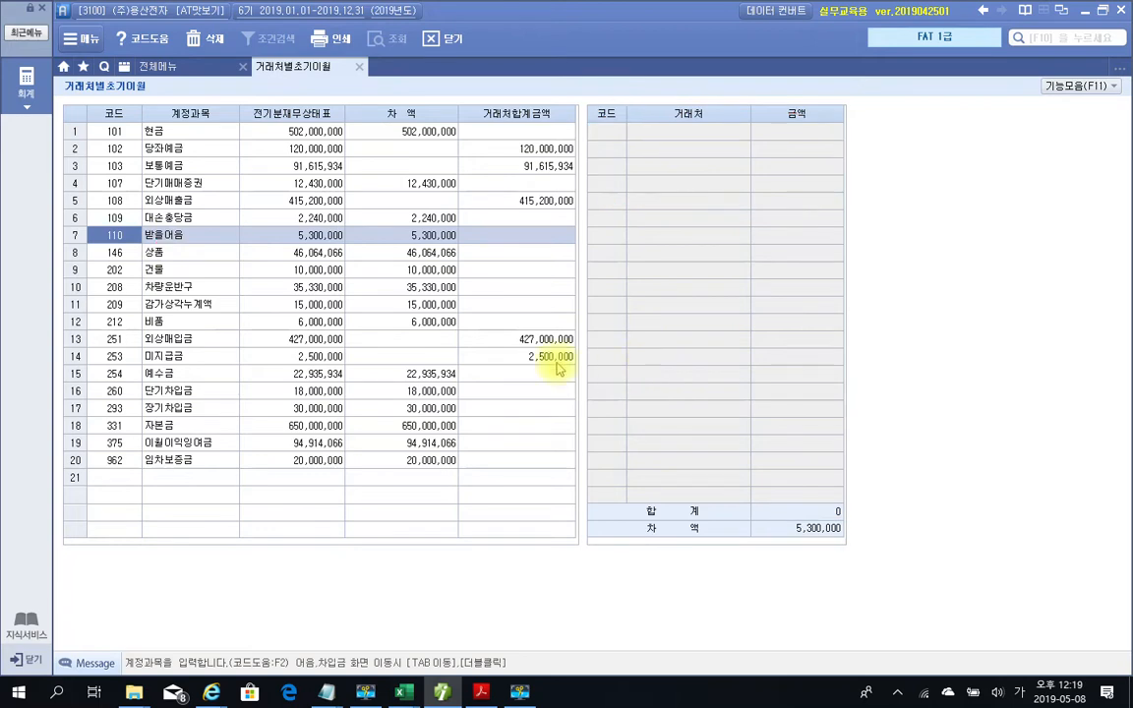
double_click(152, 236)
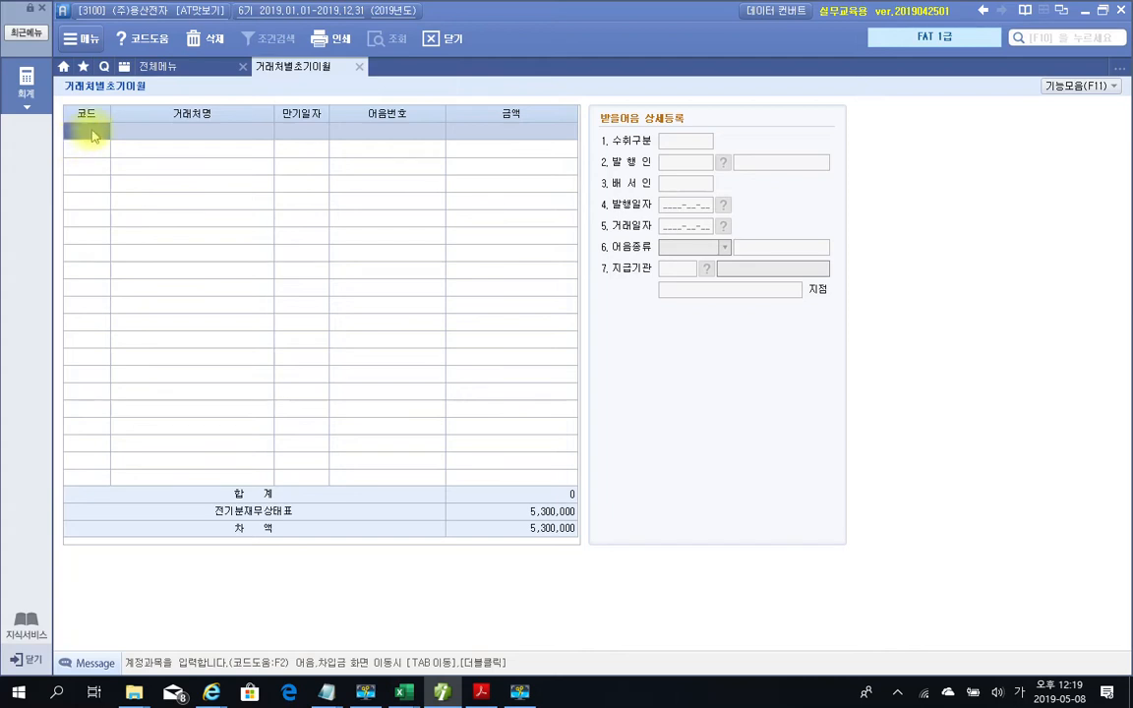
Pick the bill's client through the F2 client search and set maturity 2019-03-15
key(F2)
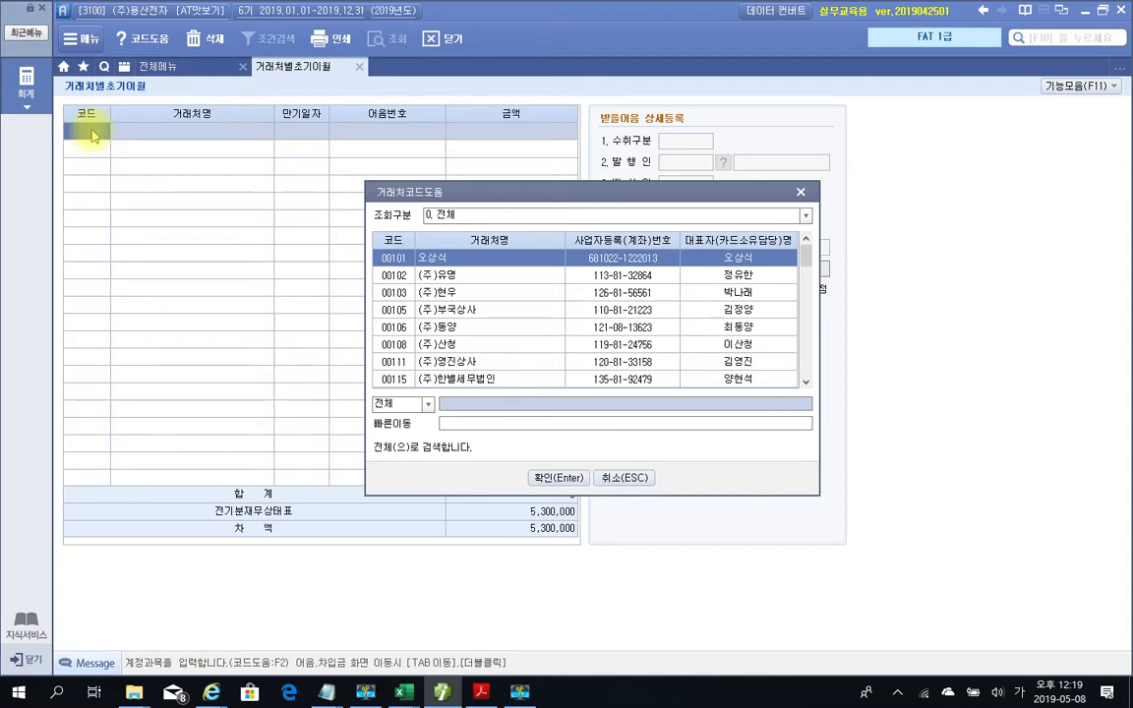
text(한별)
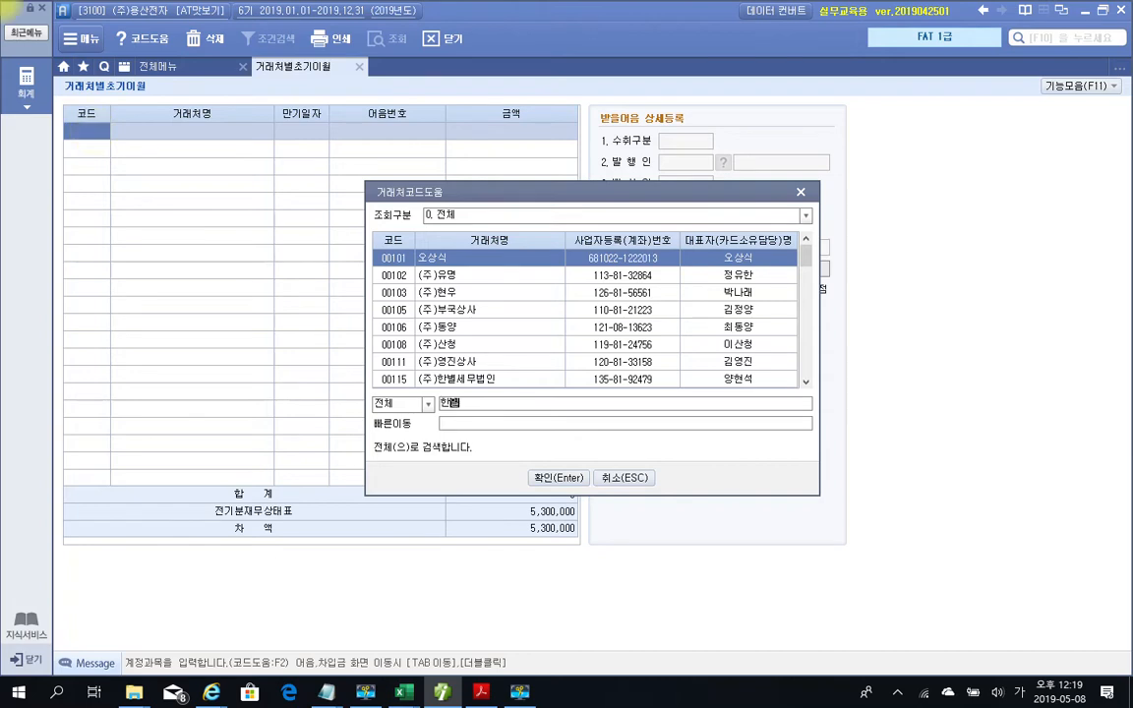
key(Return)
key(Return)
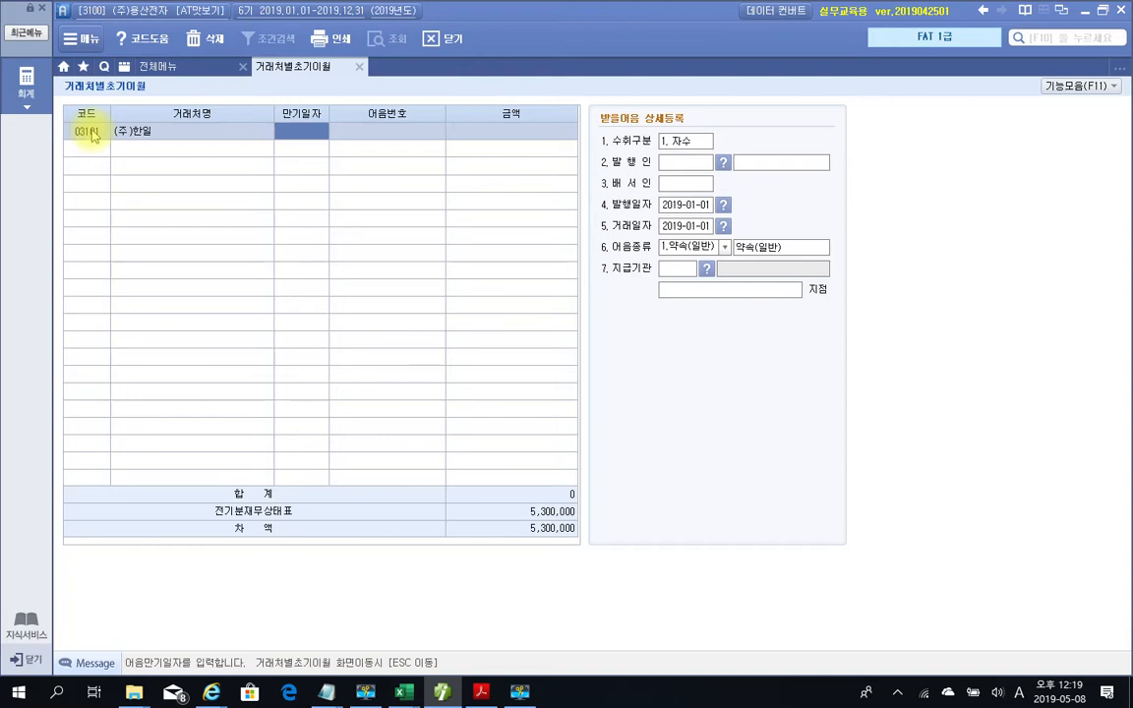
text(20190315)
key(Return)
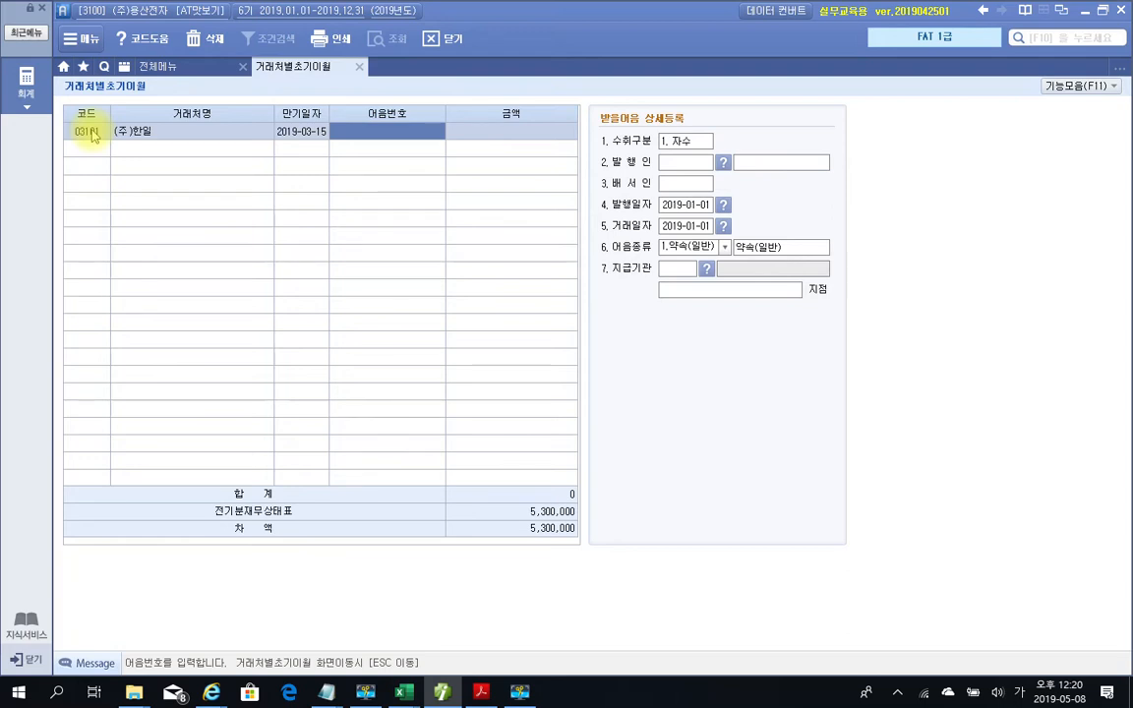
text(088)
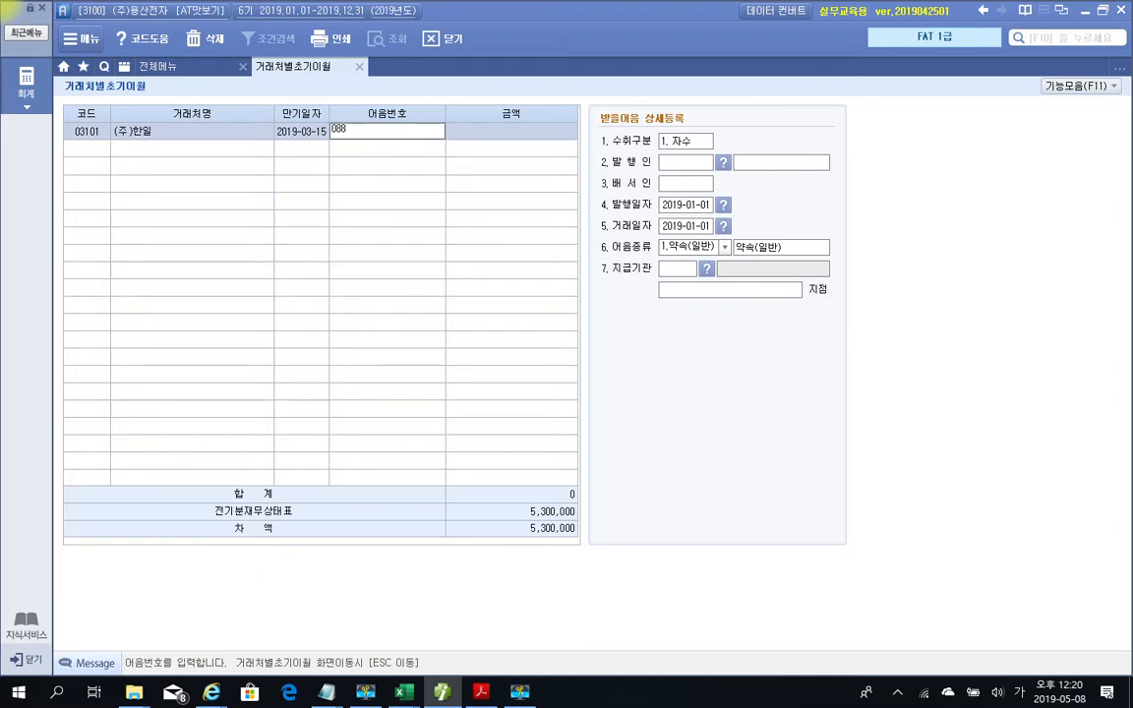
text(20181115)
text(123412342)
key(Return)
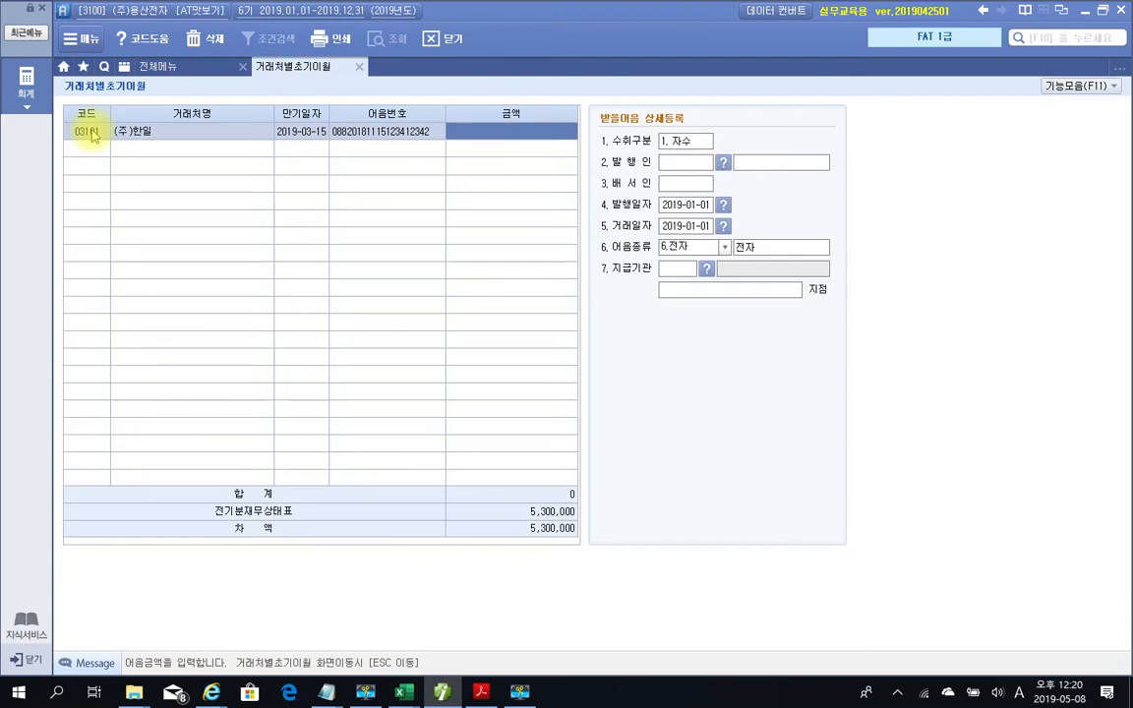
Enter the 5,300,000 bill amount and set the issuer to 03101 (주)한일
text(5,300,000)
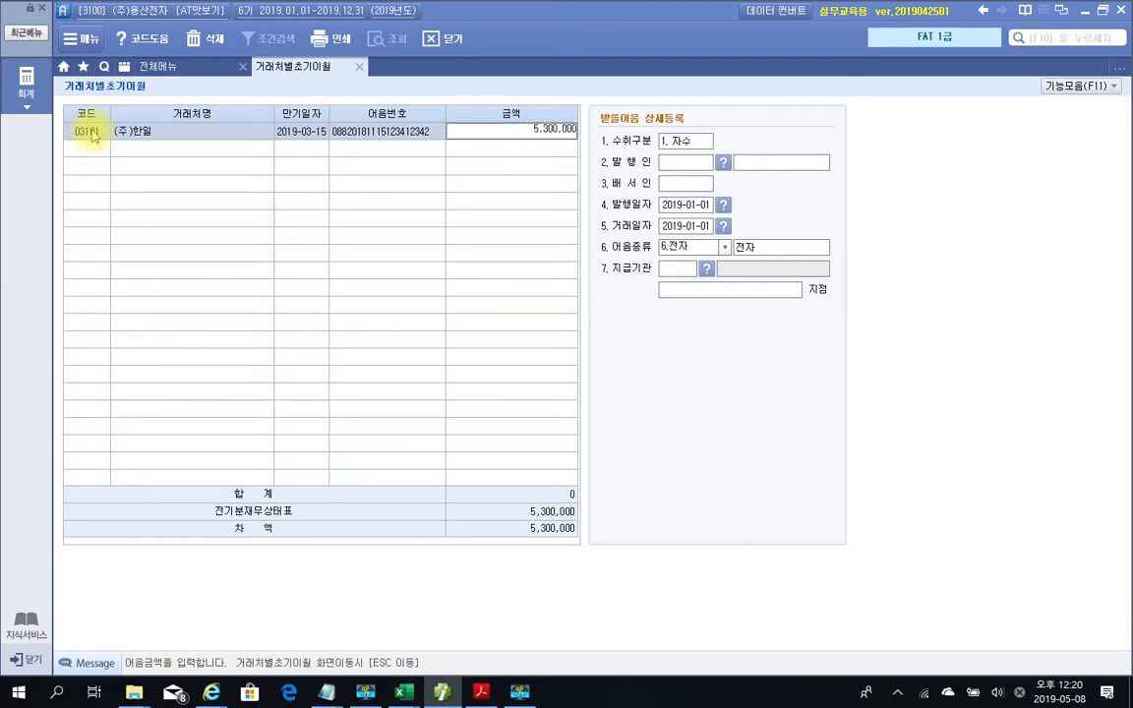
key(Return)
key(Return)
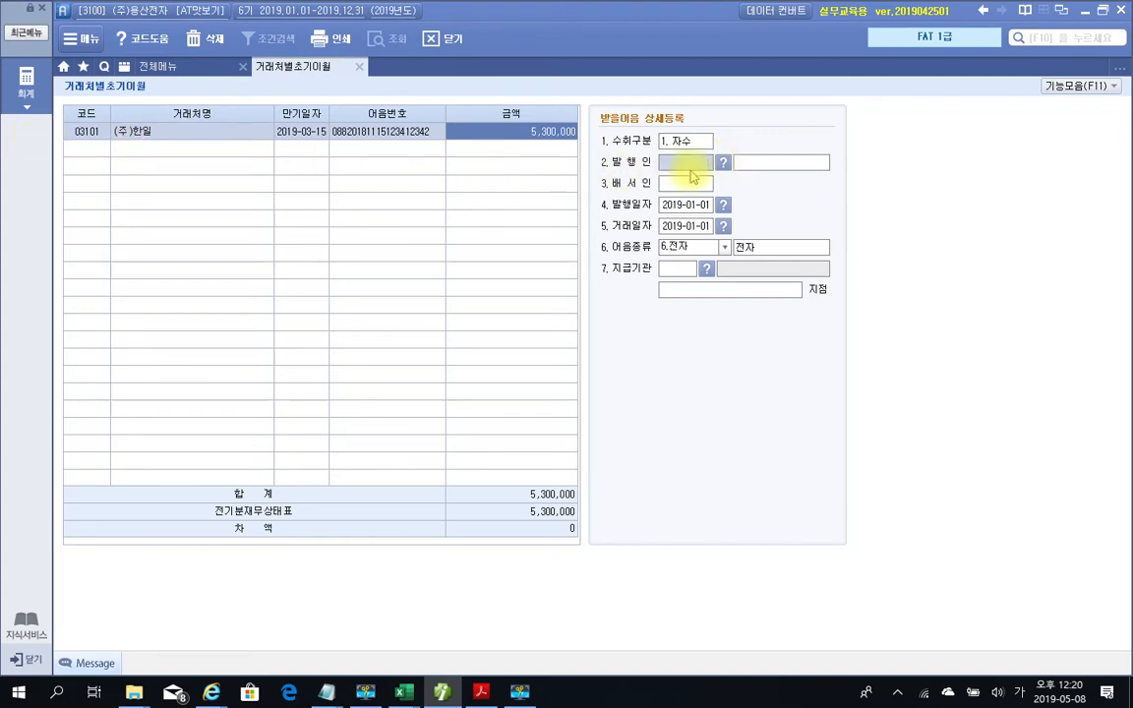
text(3101)
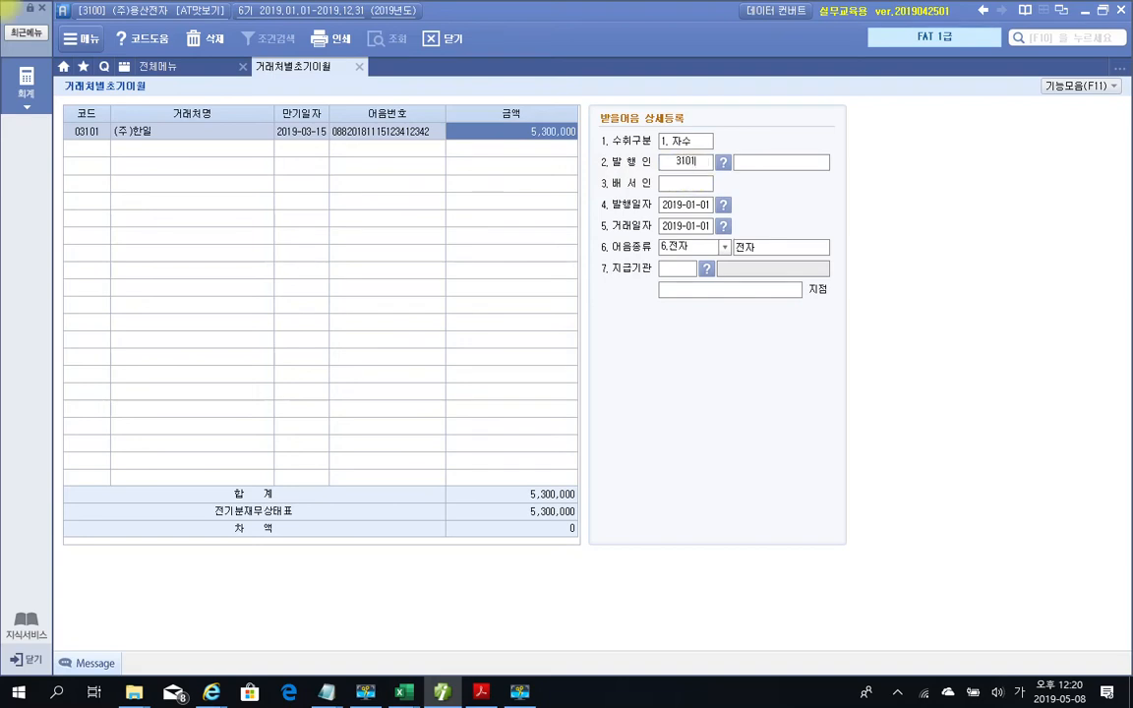
click(688, 165)
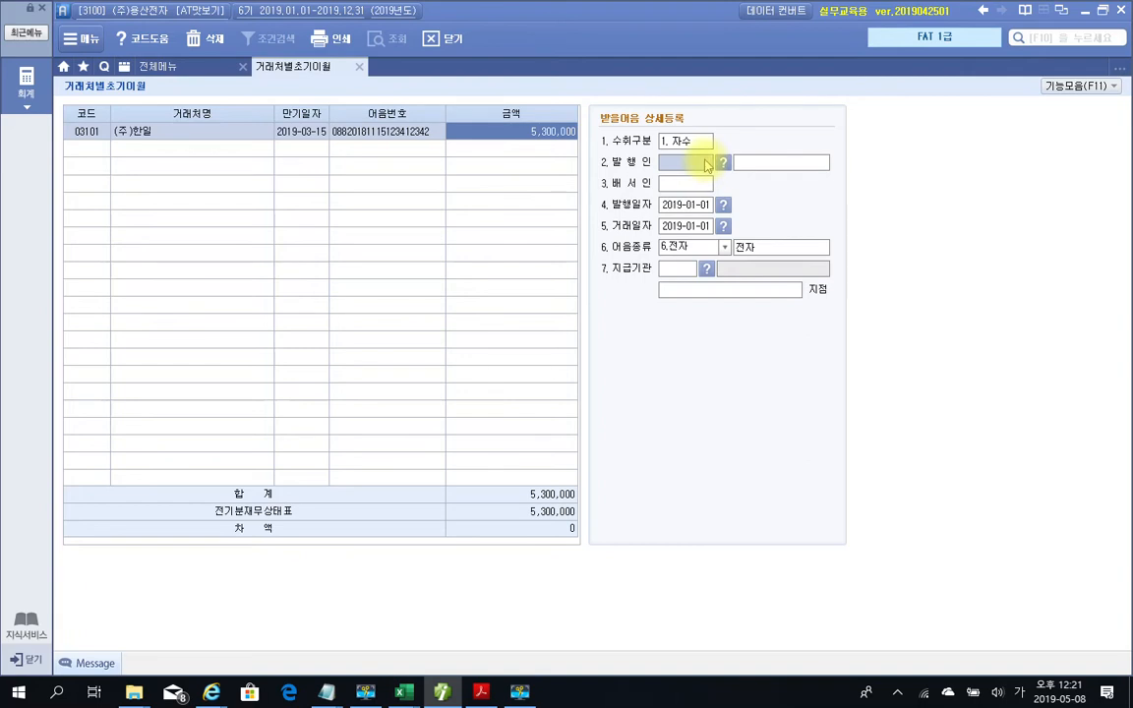
text(03101)
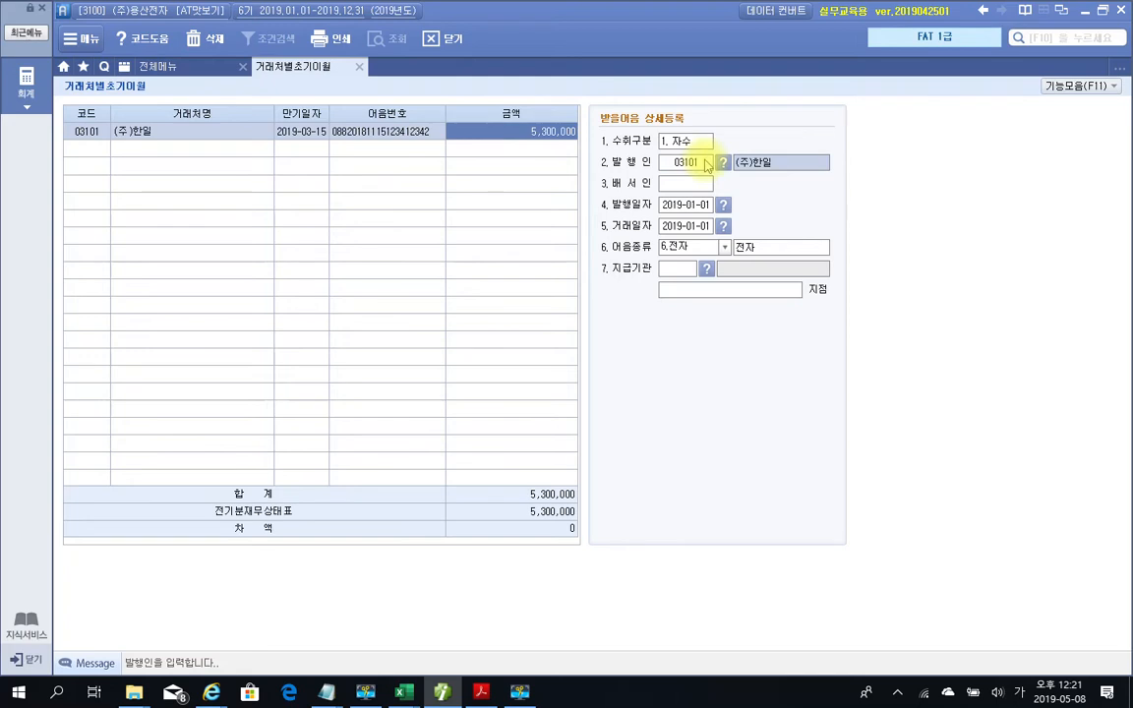
click(706, 165)
text(0)
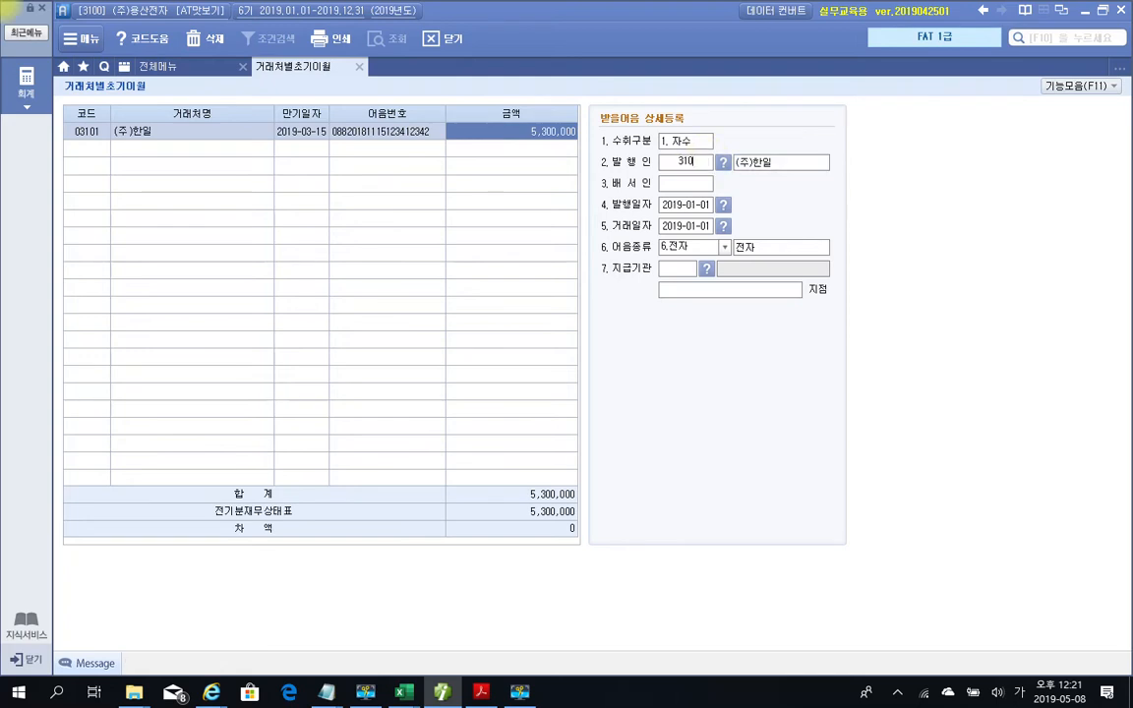
text(310103101)
key(Return)
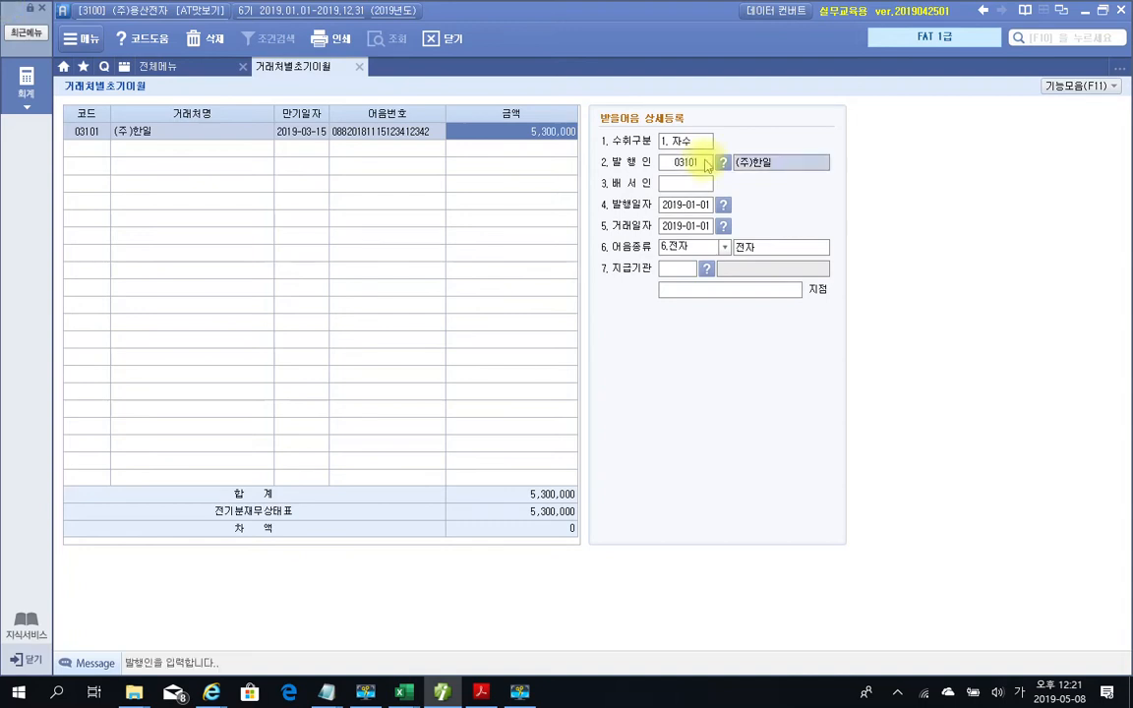
key(Return)
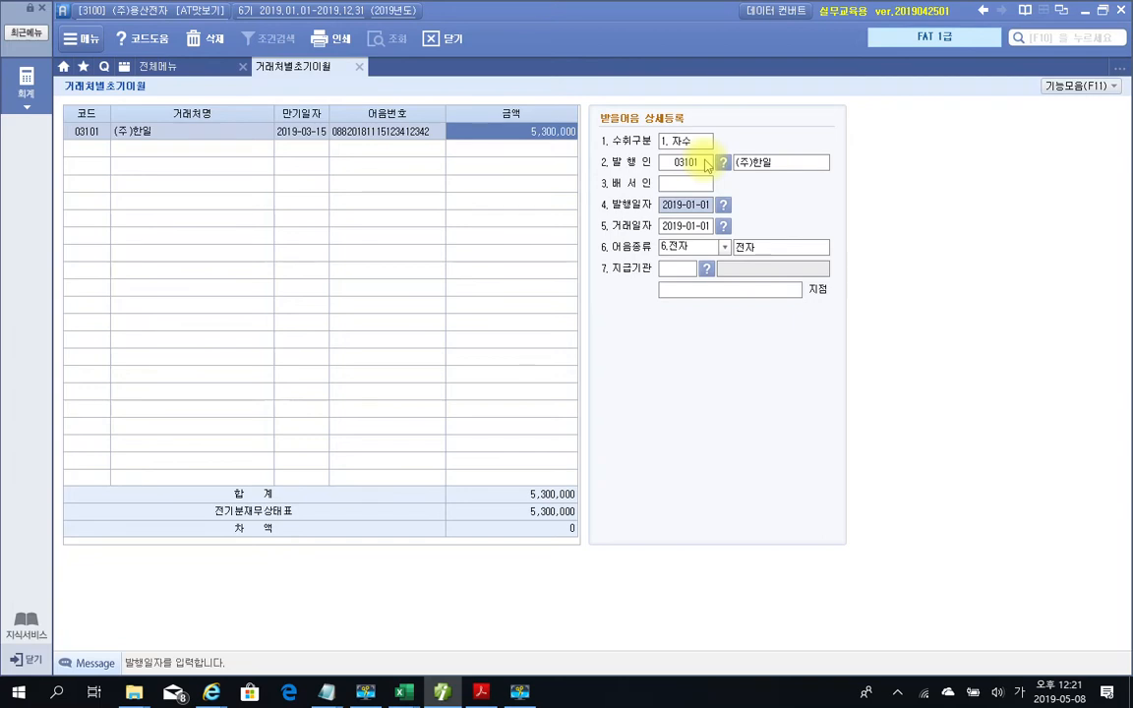
Set issue and transaction dates to 2018-11-15, keeping bill type 6.전자
text(20181115)
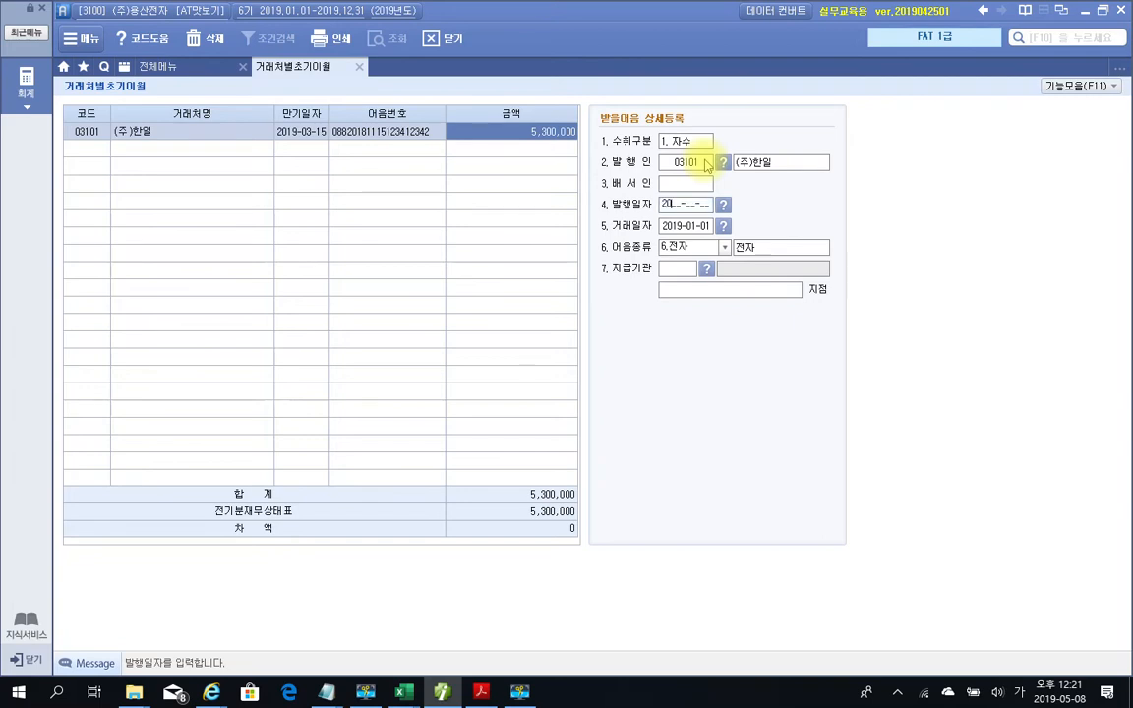
key(Return)
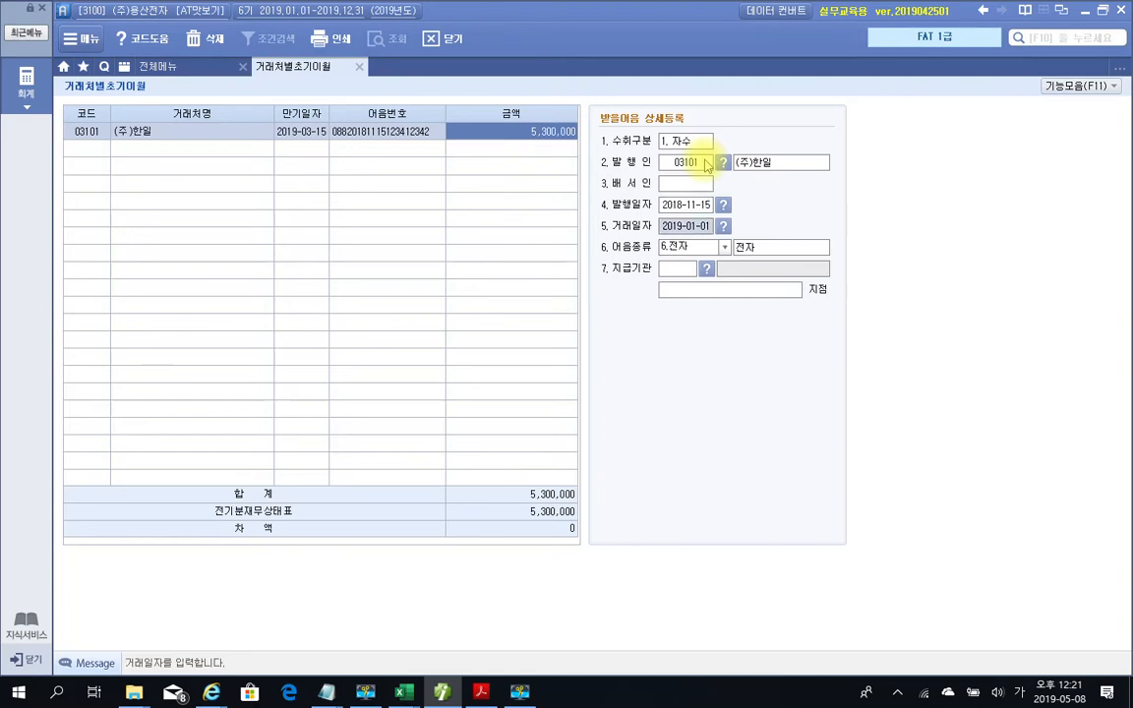
text(2018-11-15)
key(Return)
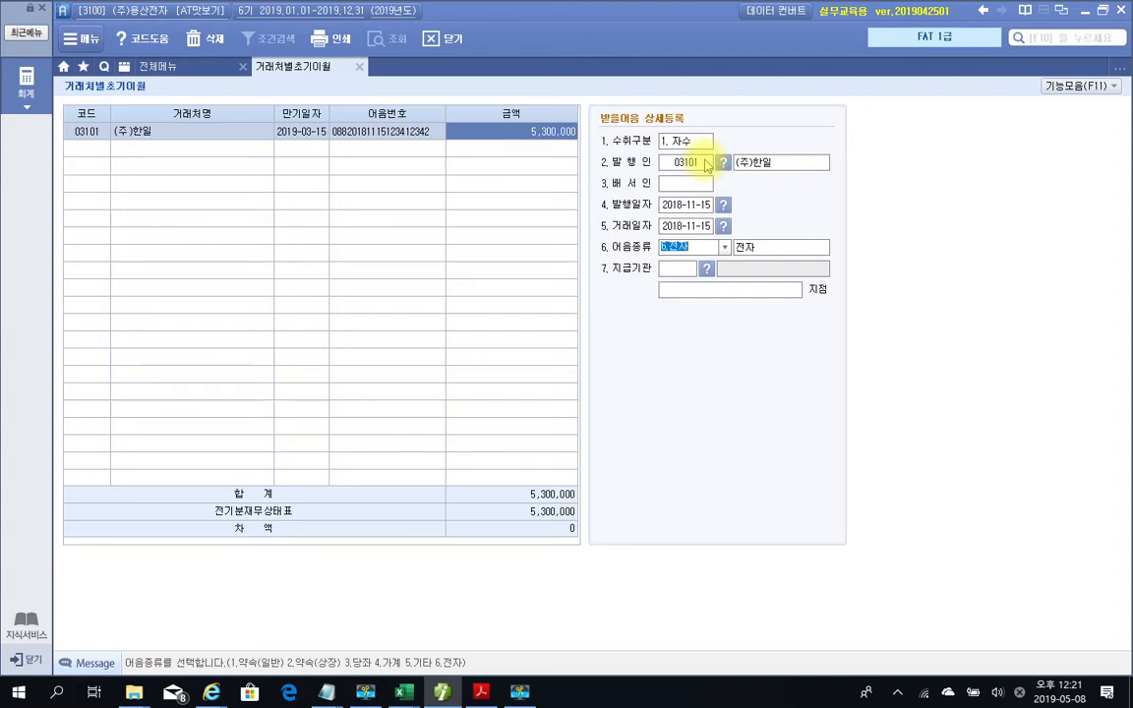
key(Return)
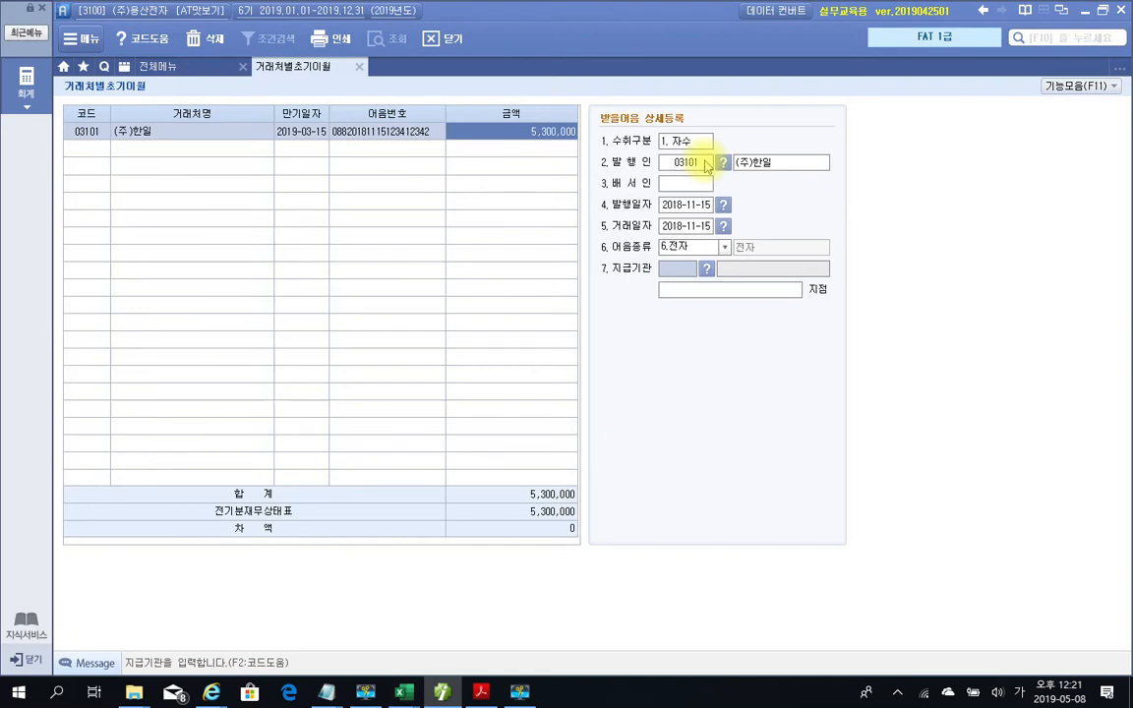
Set paying bank 300 신한은행 with branch 용산 and save the bill
click(706, 268)
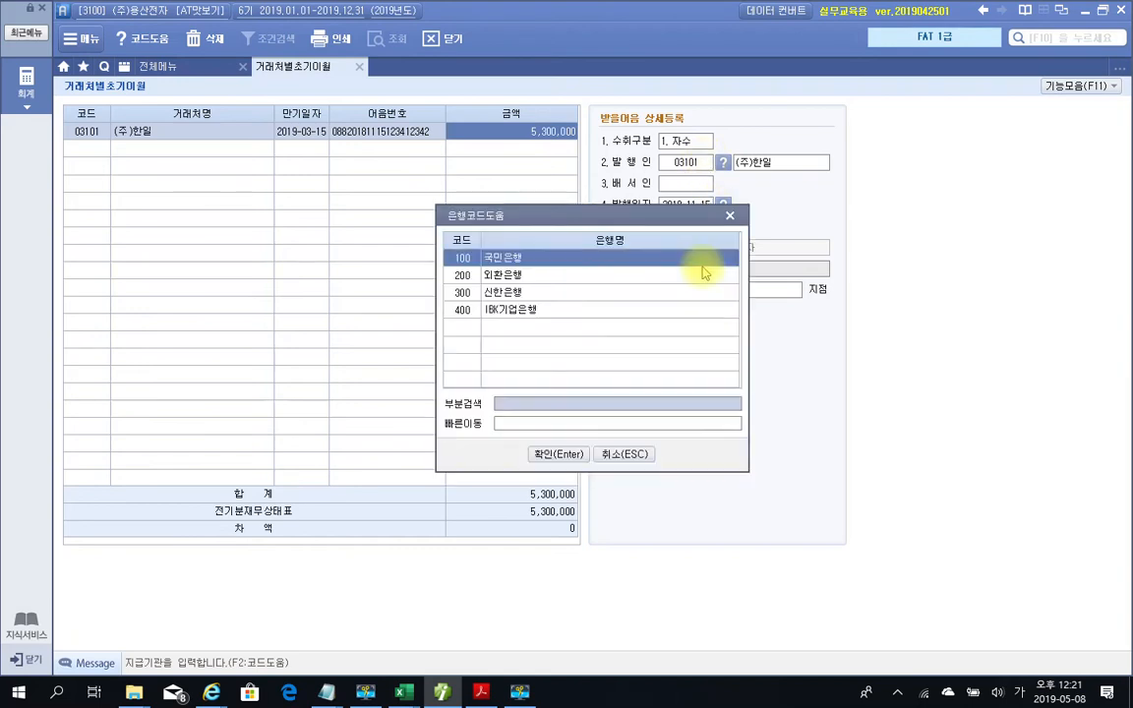
click(496, 292)
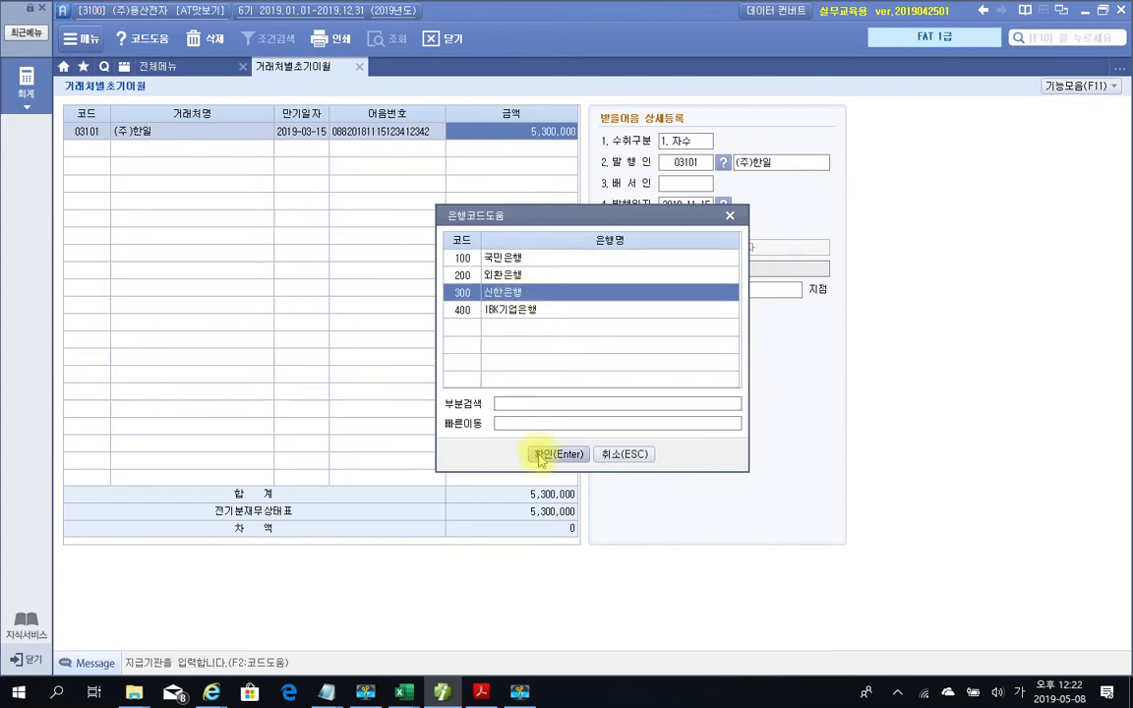
click(539, 457)
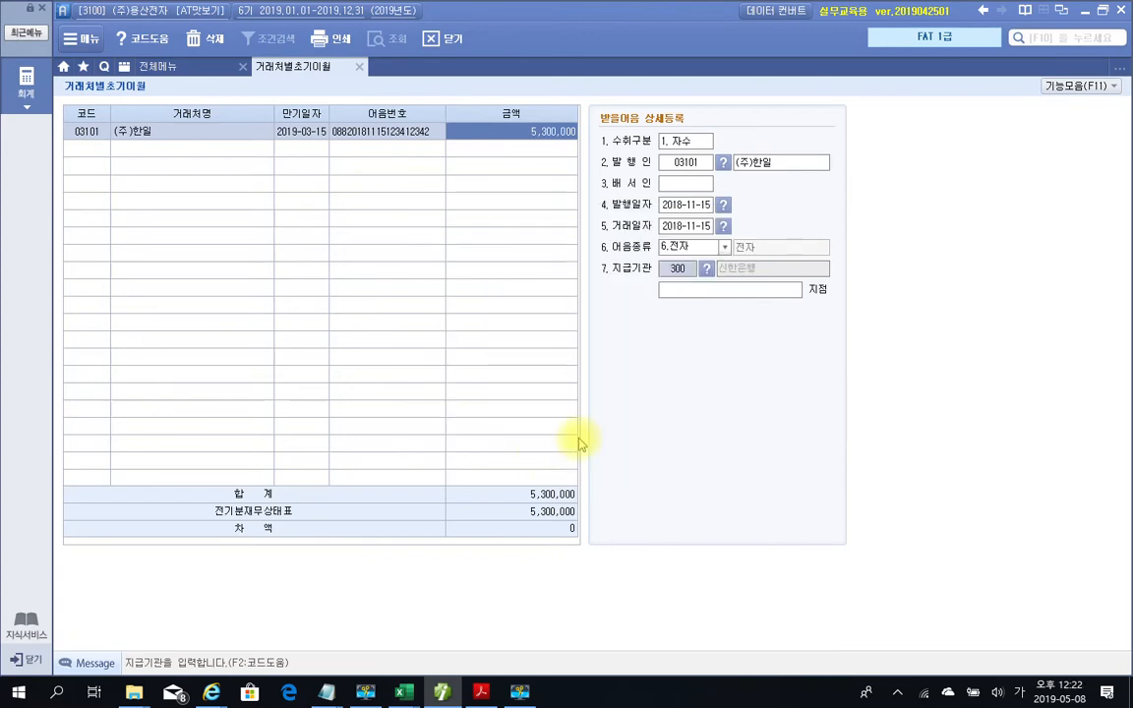
click(706, 293)
text(용산)
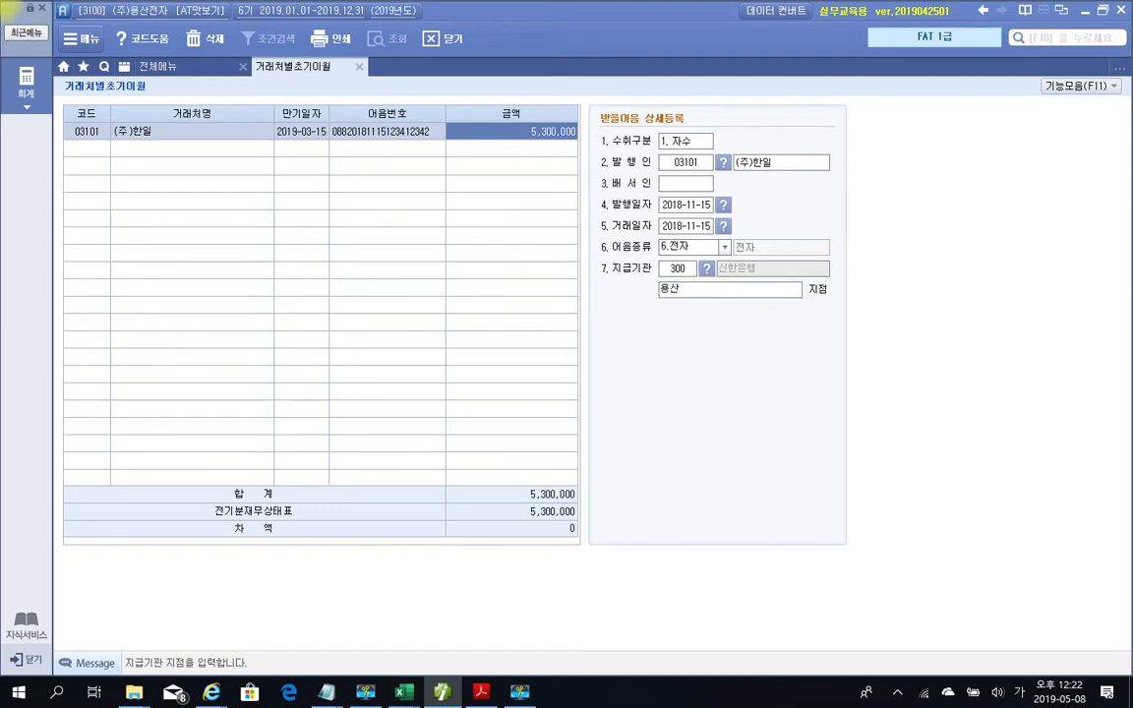
key(Return)
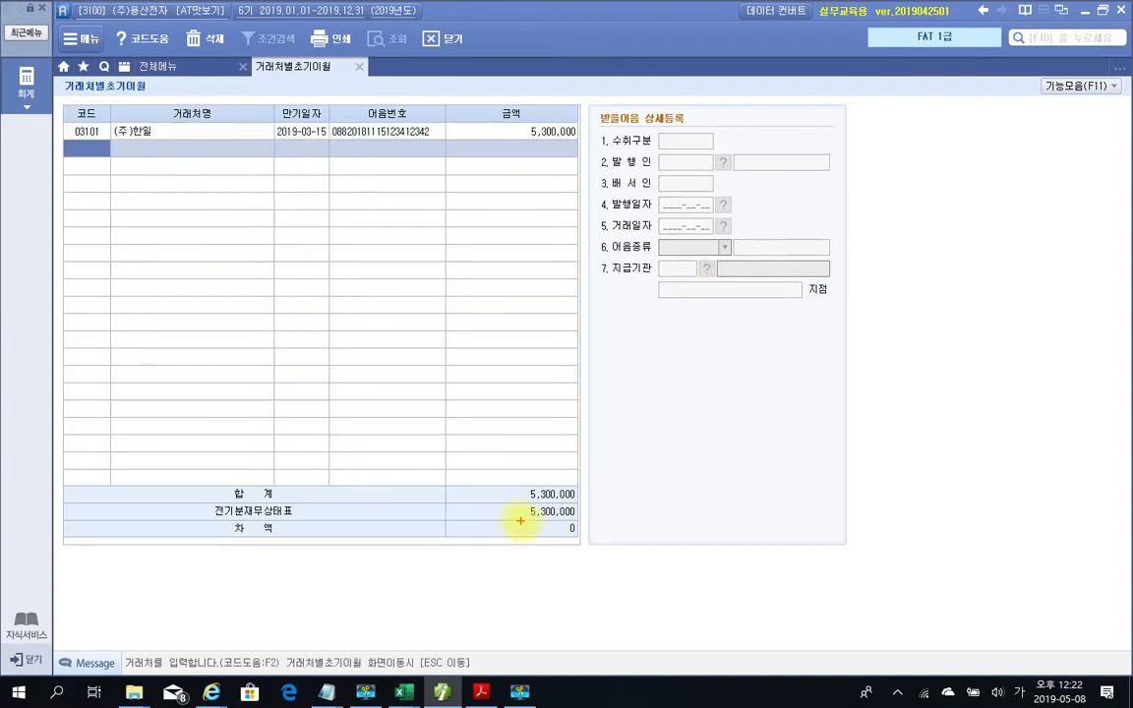
Return to the account list, confirm 받을어음 차액 is 0, and select 293 장기차입금
drag(570, 532, 592, 540)
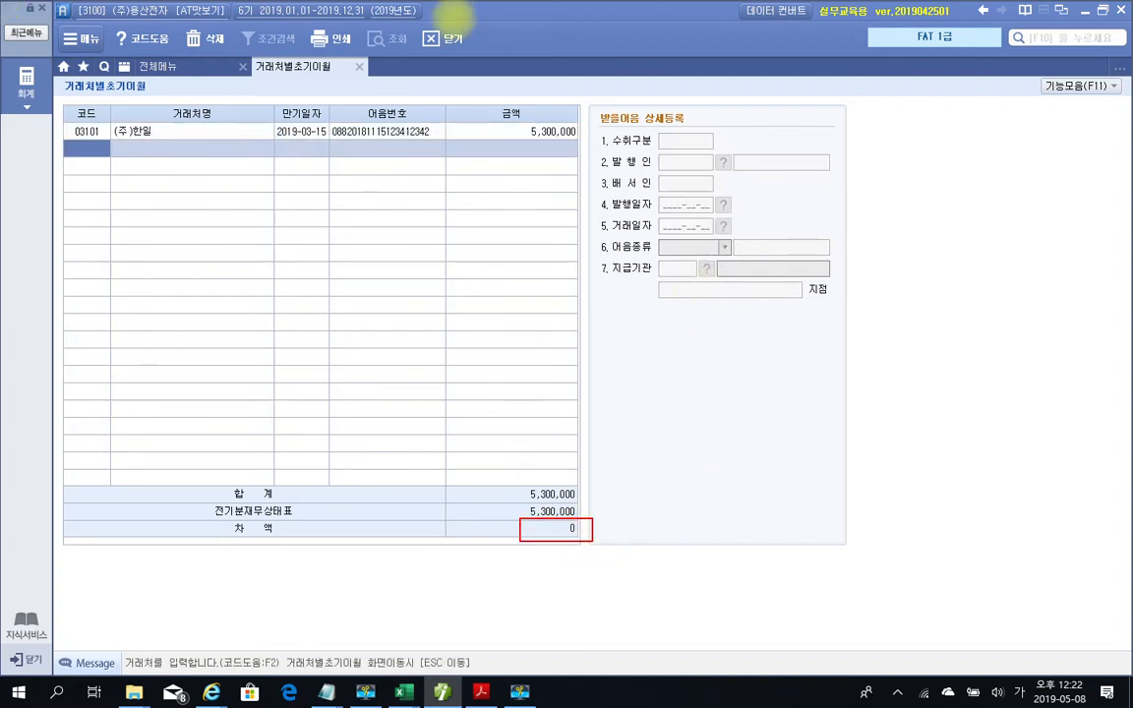
mouse_move(356, 51)
mouse_down()
mouse_move(343, 67)
mouse_move(378, 59)
mouse_move(349, 86)
mouse_move(343, 54)
mouse_move(368, 88)
mouse_move(342, 74)
mouse_move(377, 91)
mouse_up()
drag(351, 137, 359, 82)
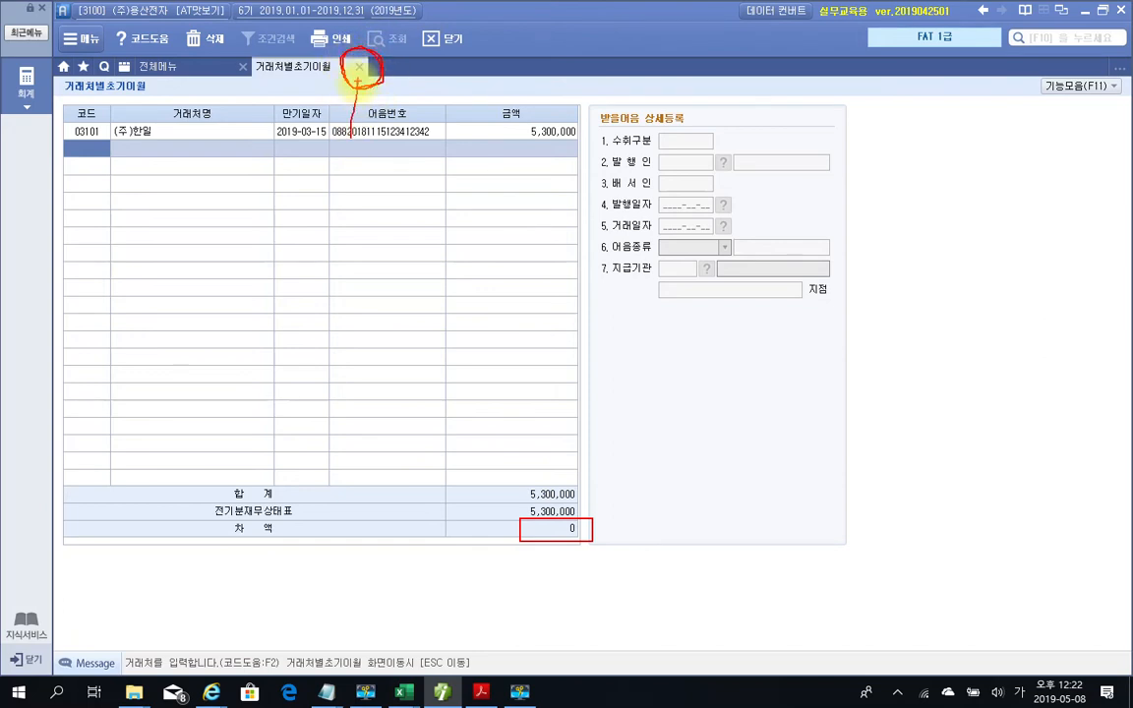
click(360, 71)
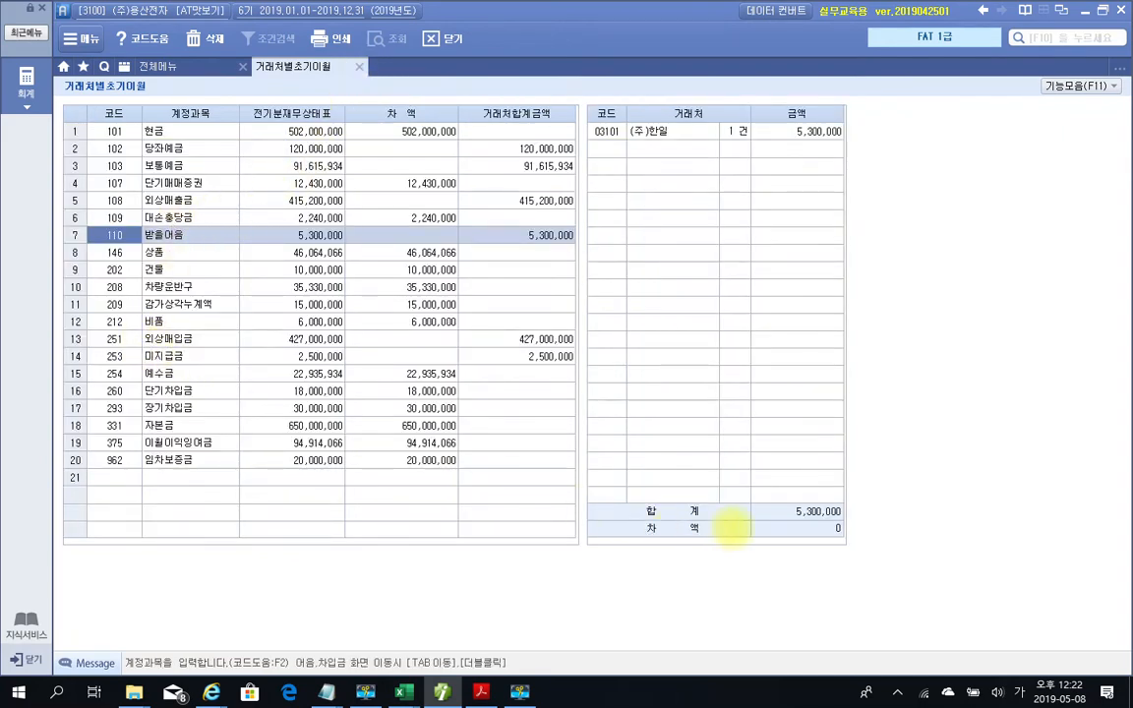
drag(759, 520, 858, 539)
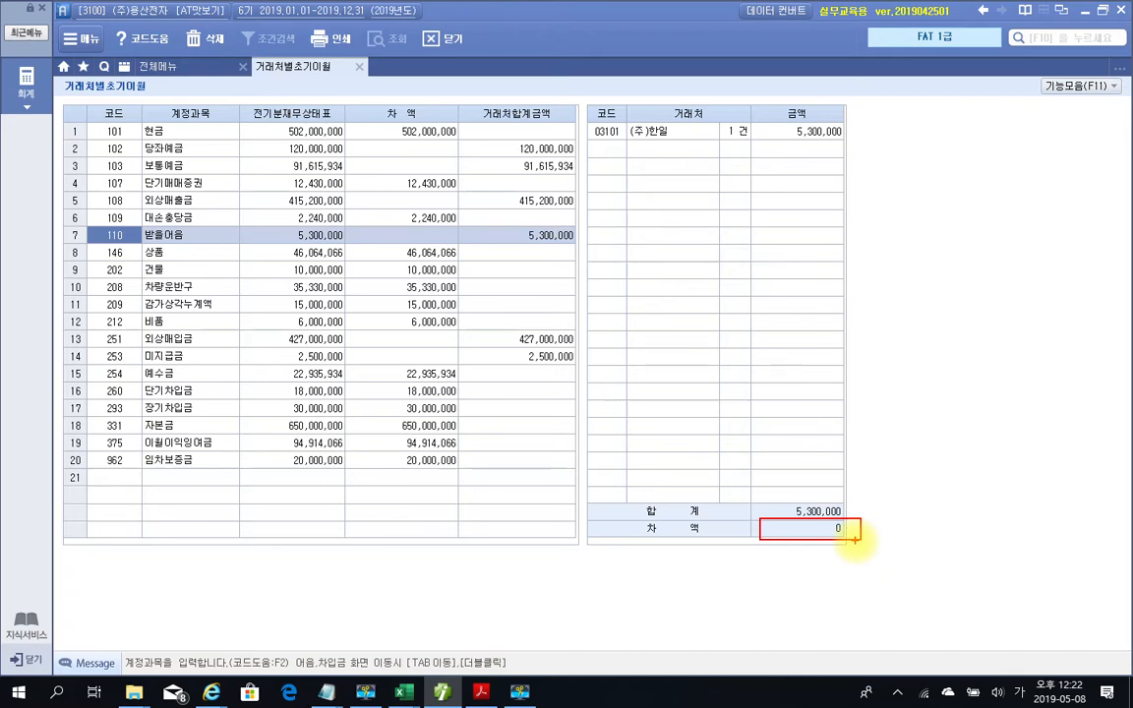
key(Escape)
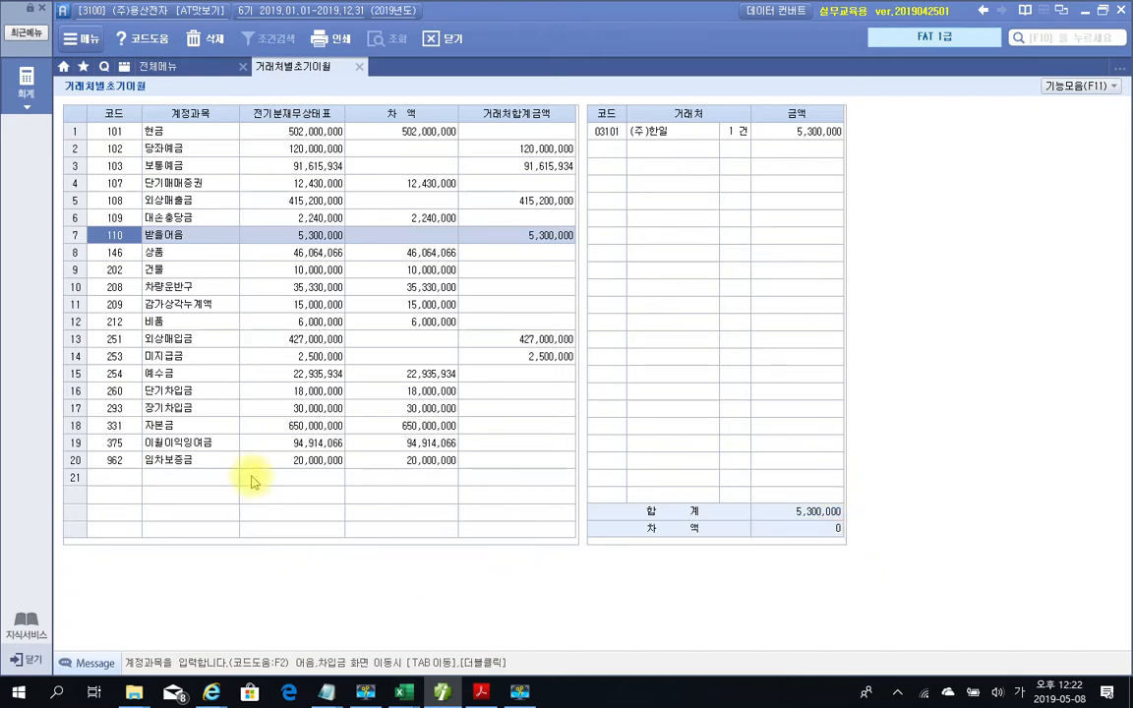
click(173, 410)
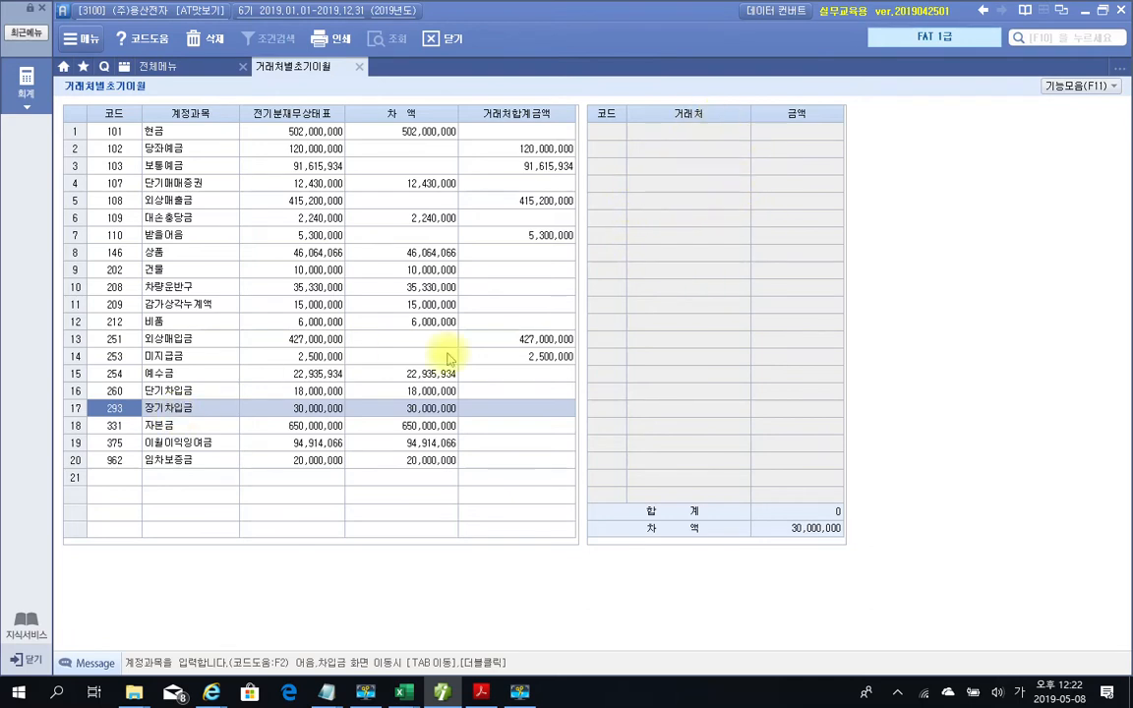
Open the 장기차입금 breakdown and set 98010 하나은행 as the lender
double_click(173, 411)
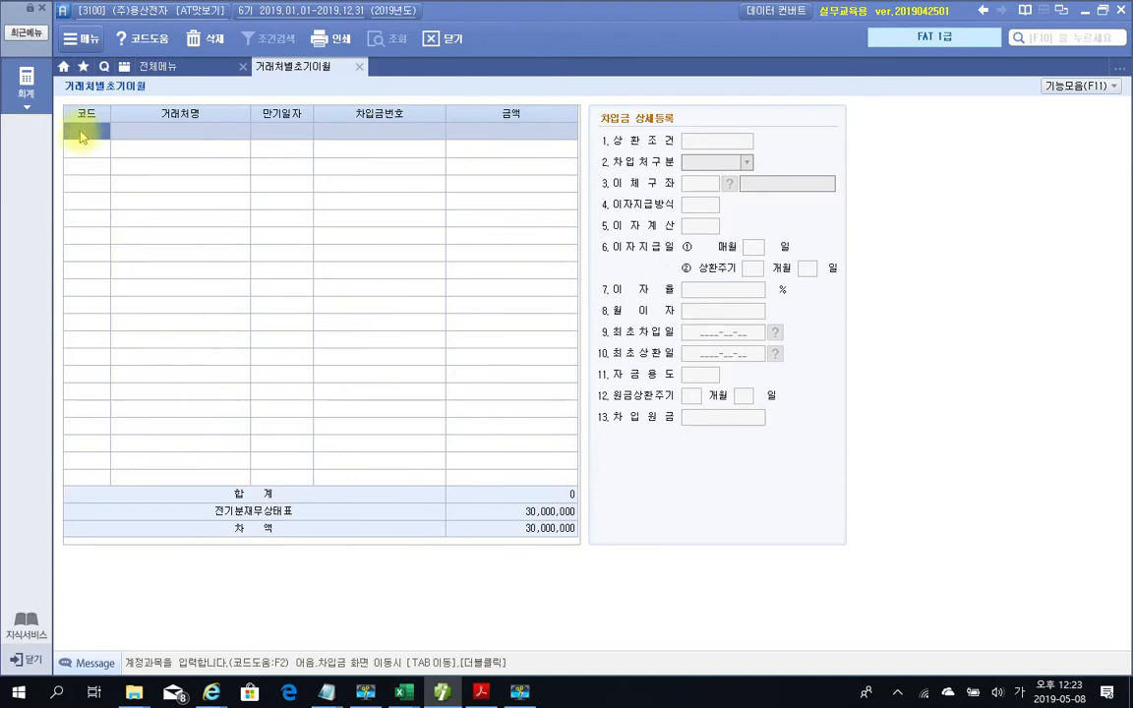
key(F2)
text(하나)
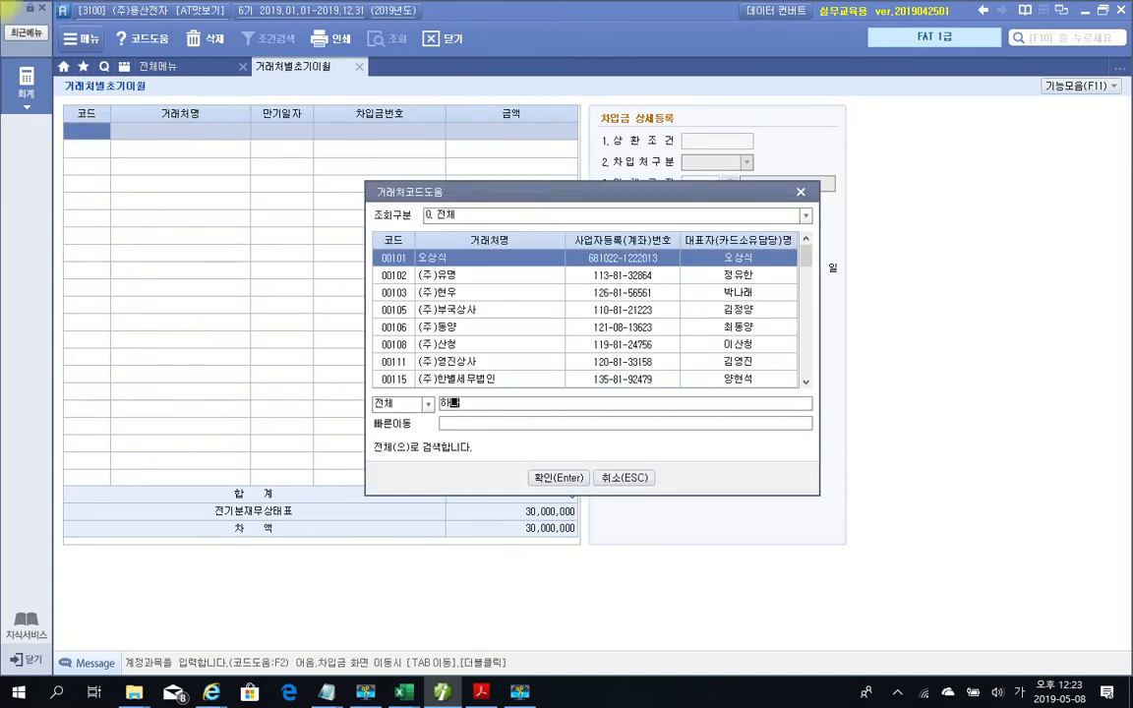
key(Return)
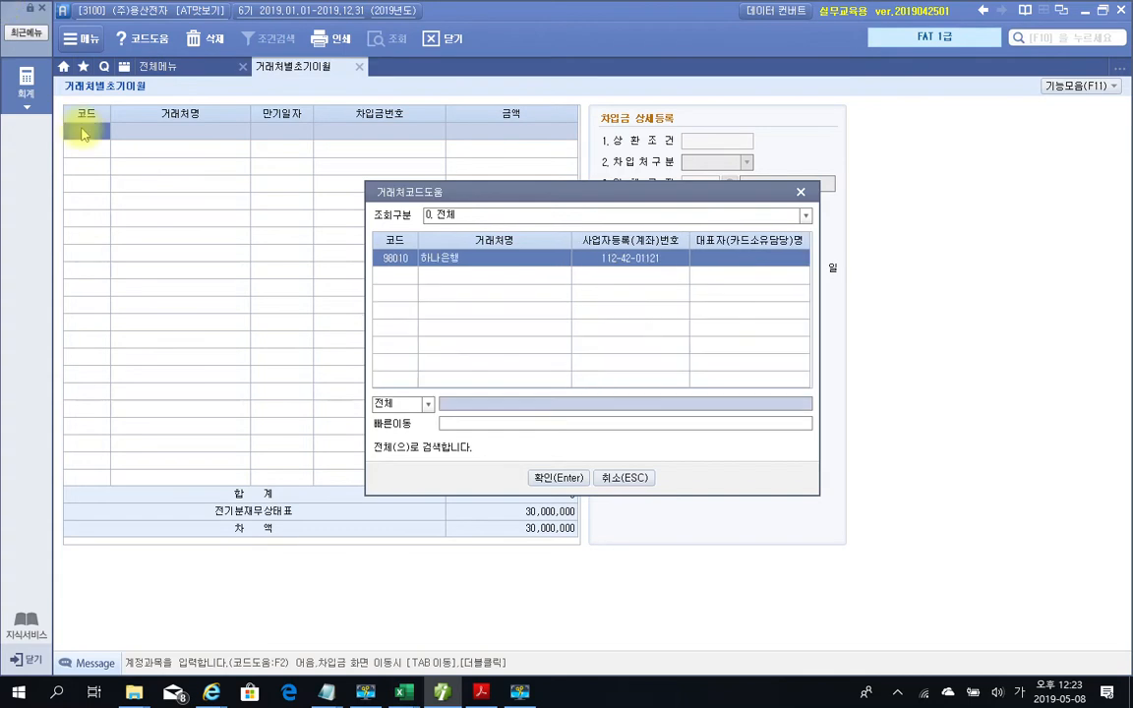
key(Return)
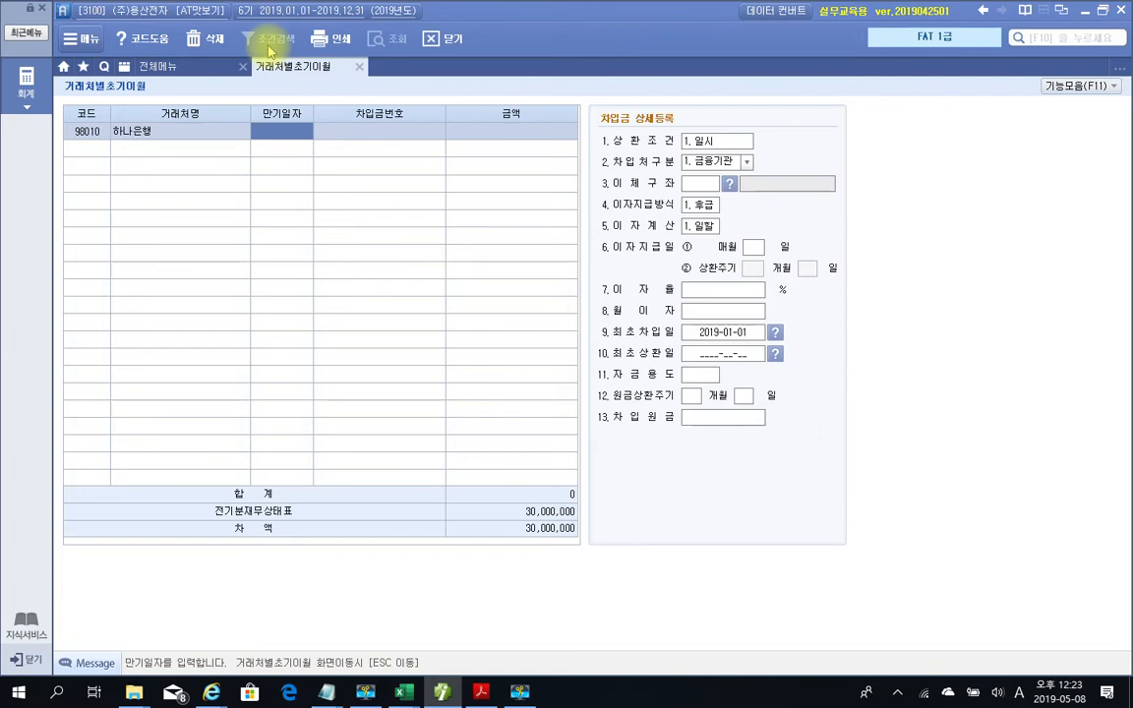
Enter maturity 2022-10-01 and a loan amount of 30,000,000
text(2022-)
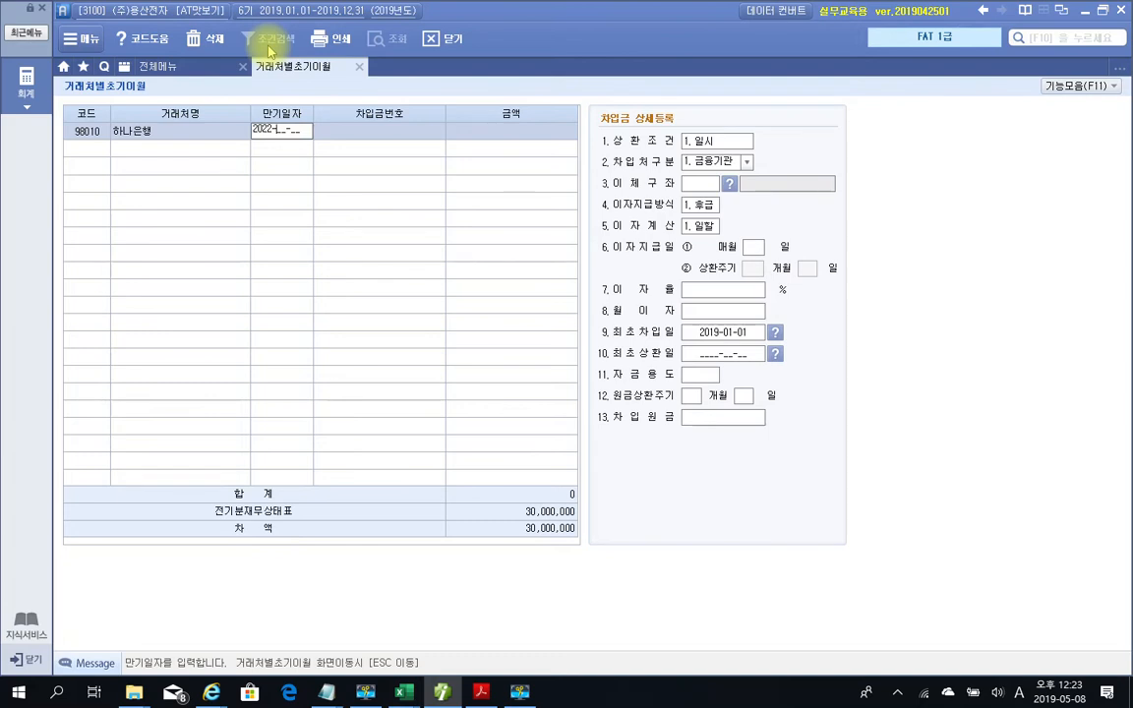
text(10-01)
key(Return)
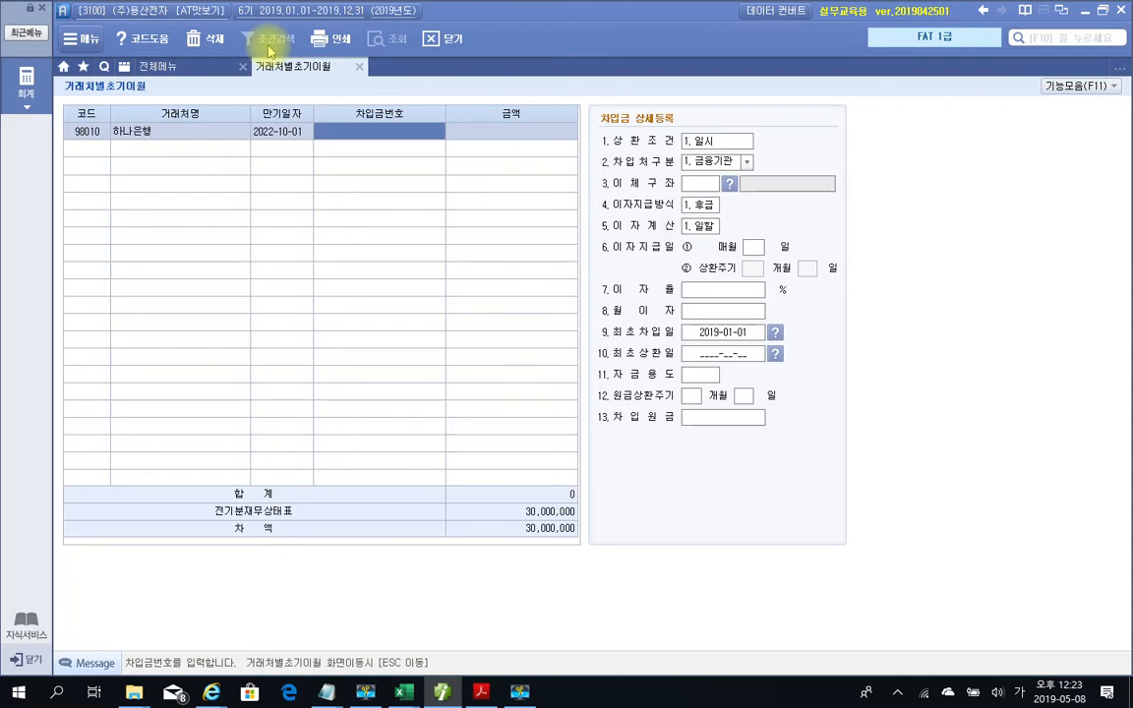
key(Return)
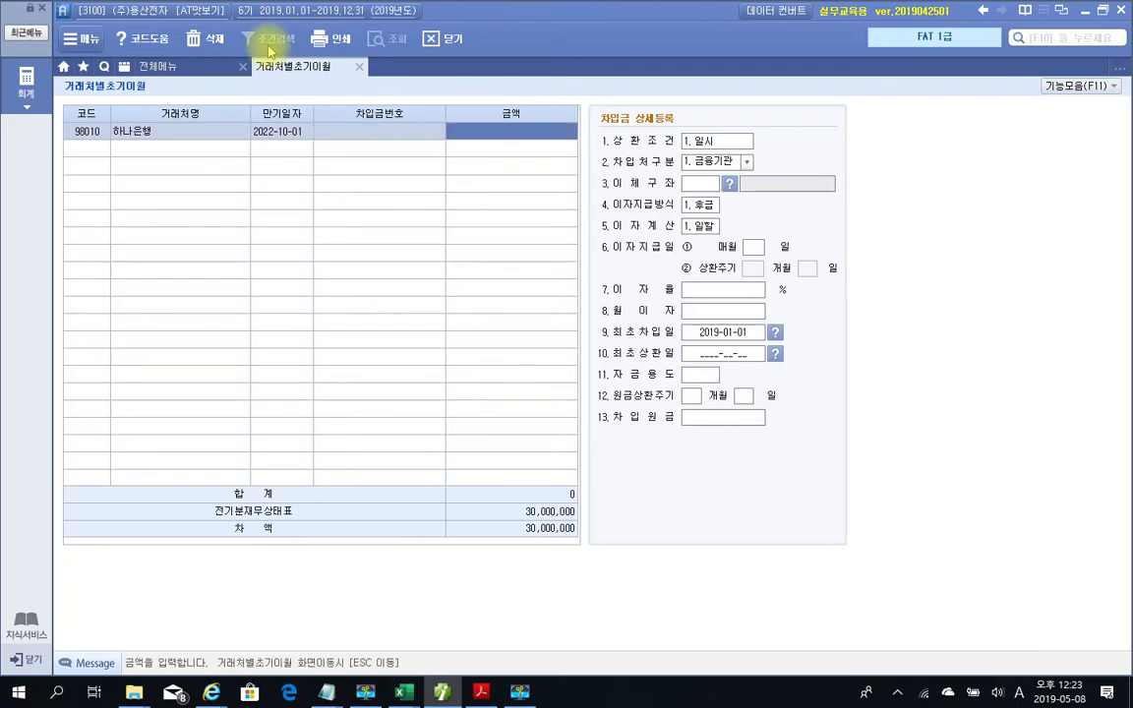
text(30000000)
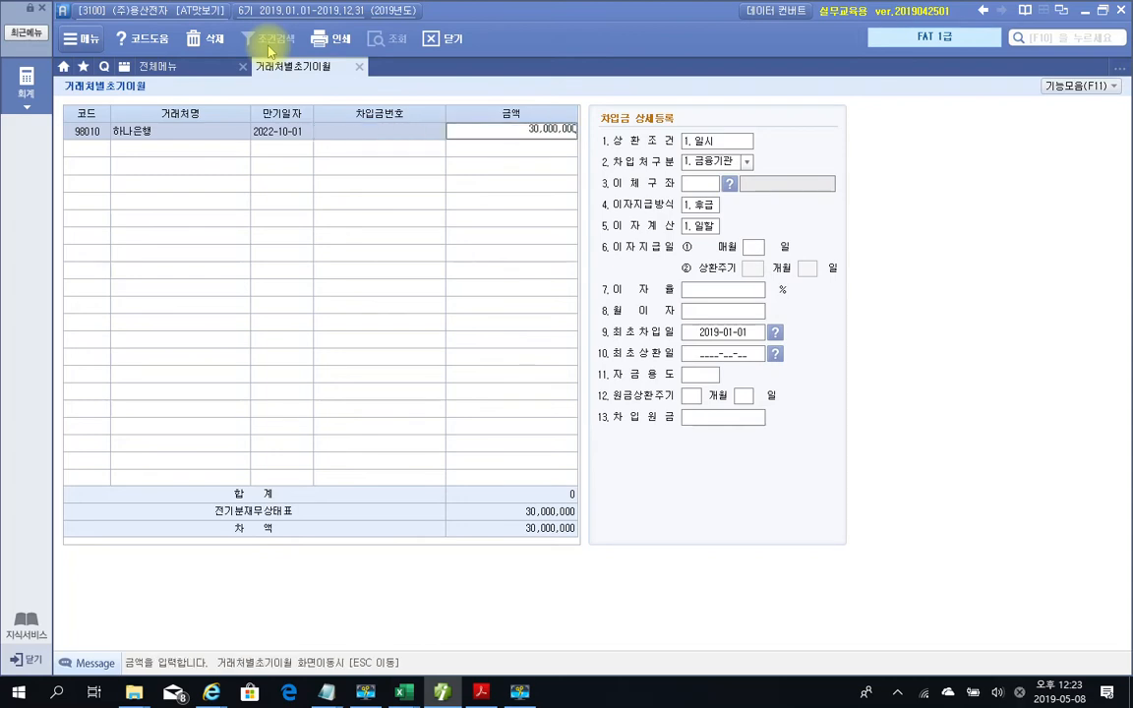
key(Return)
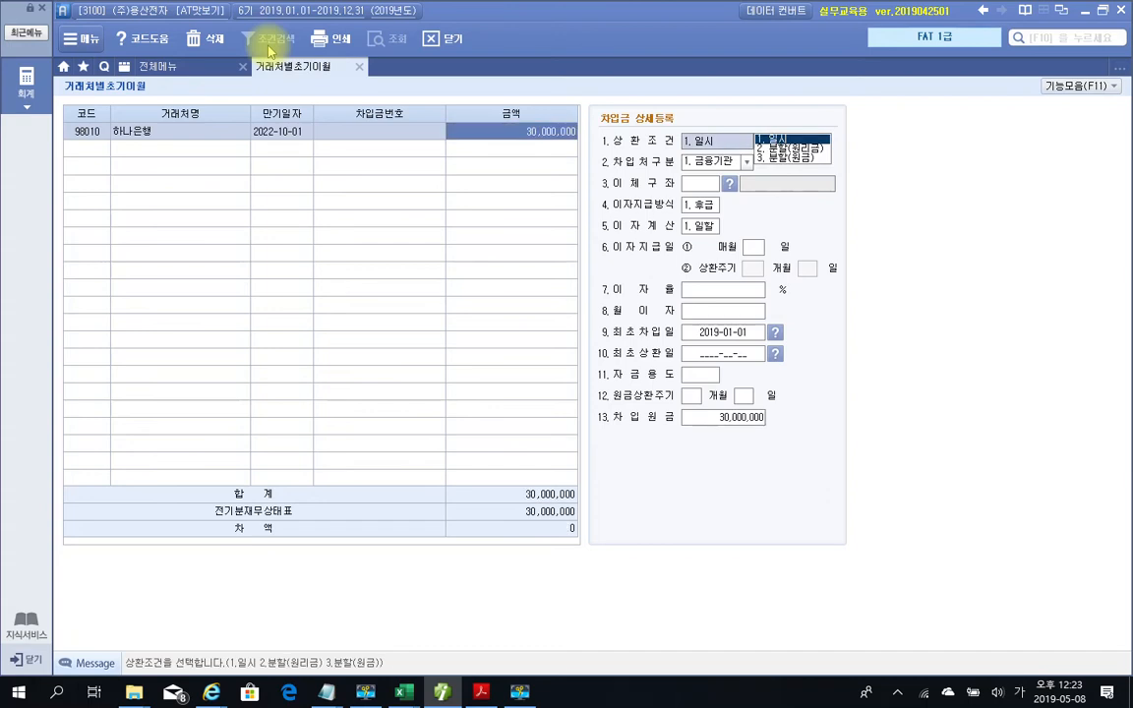
Keep 일시 repayment, 금융기관 lender type and 후급 interest in the loan details
key(Return)
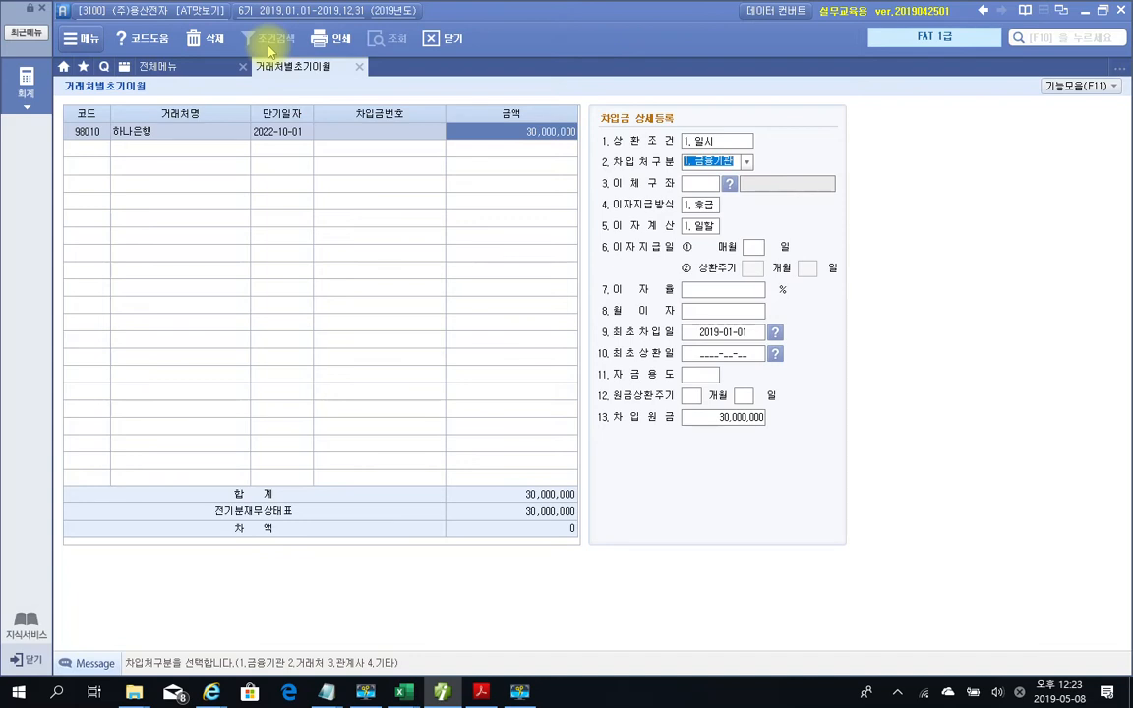
key(Return)
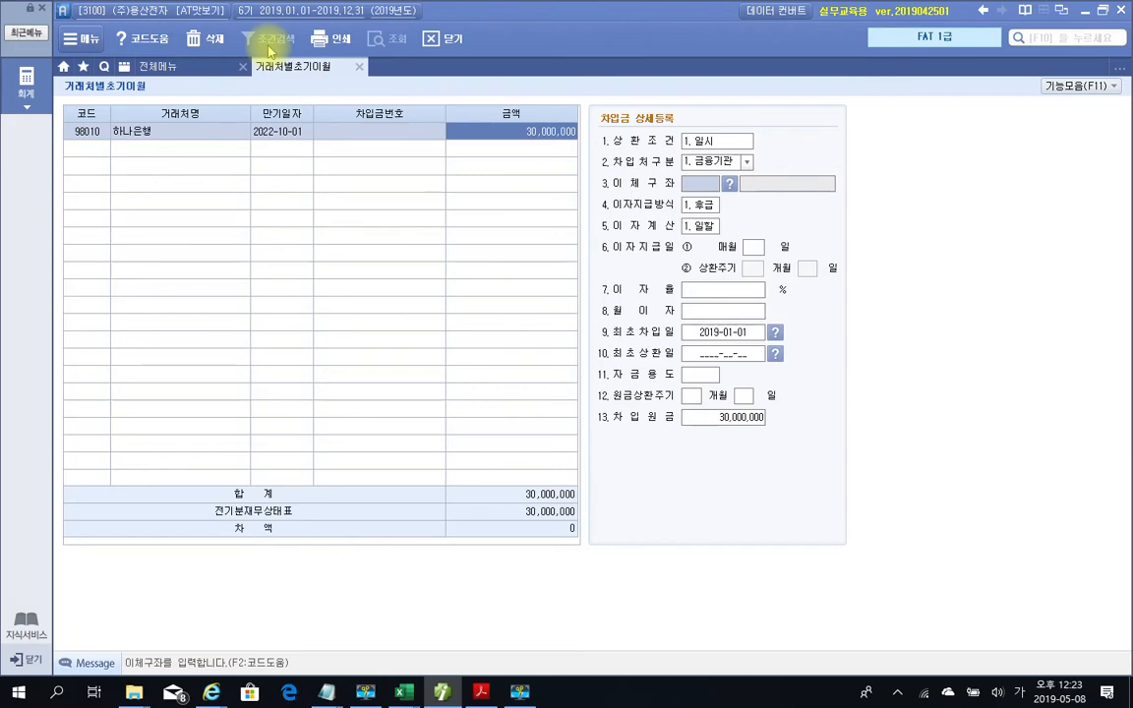
key(Return)
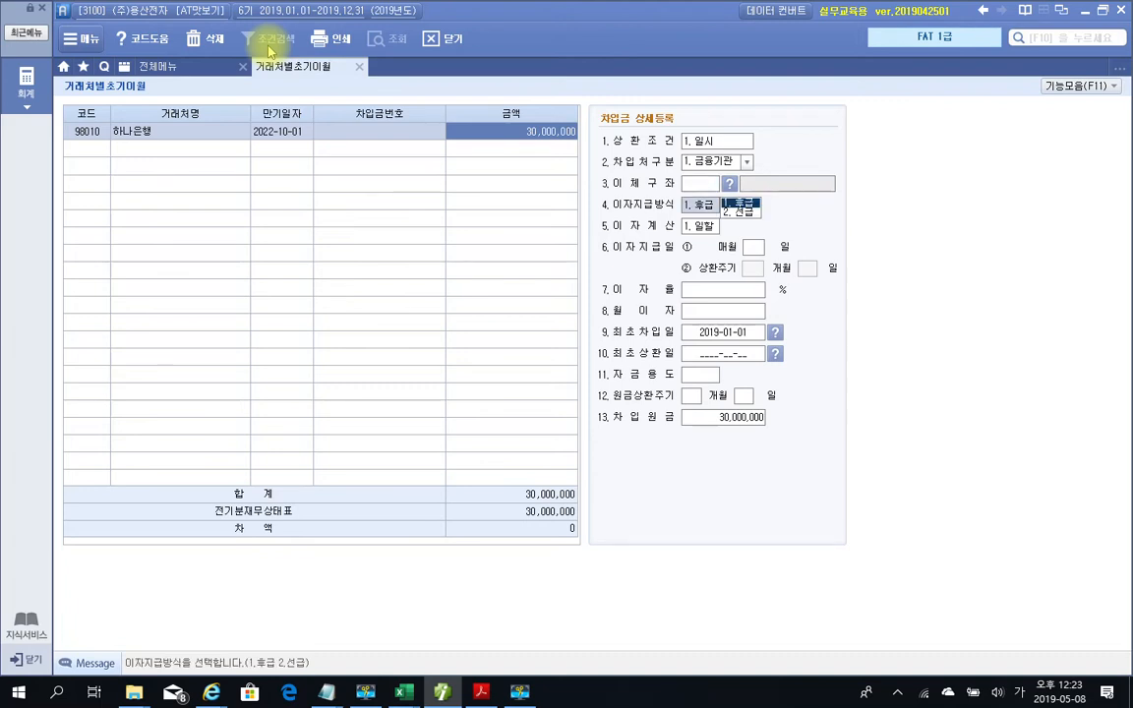
key(Return)
key(Return)
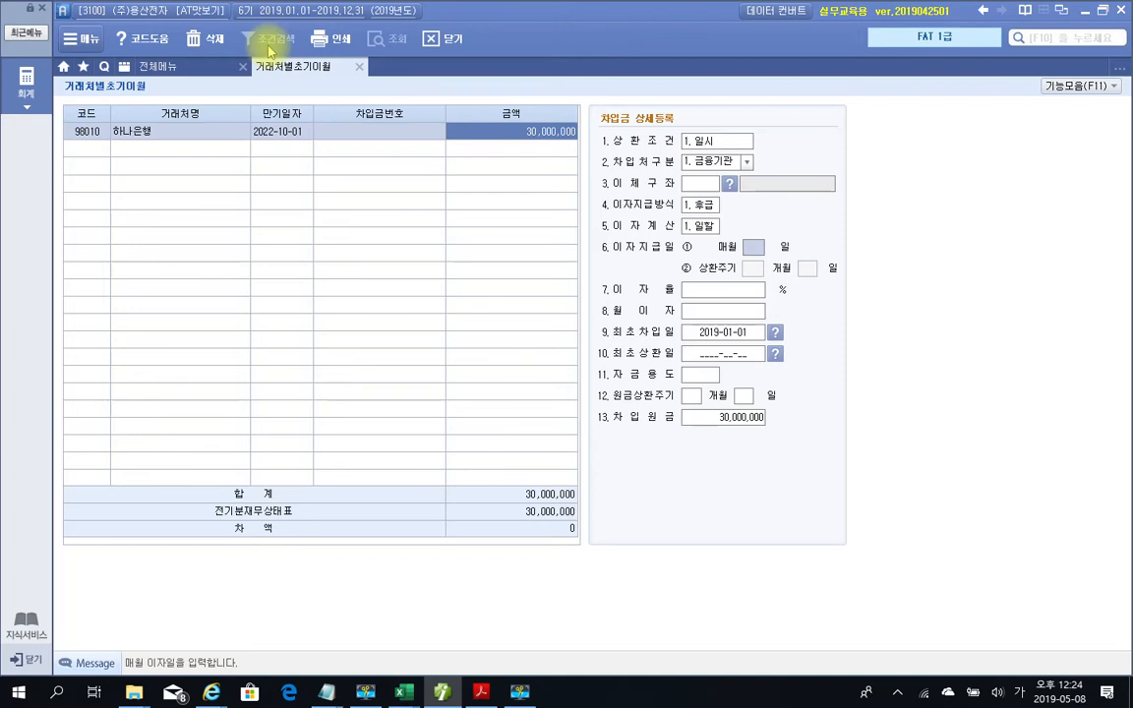
key(Return)
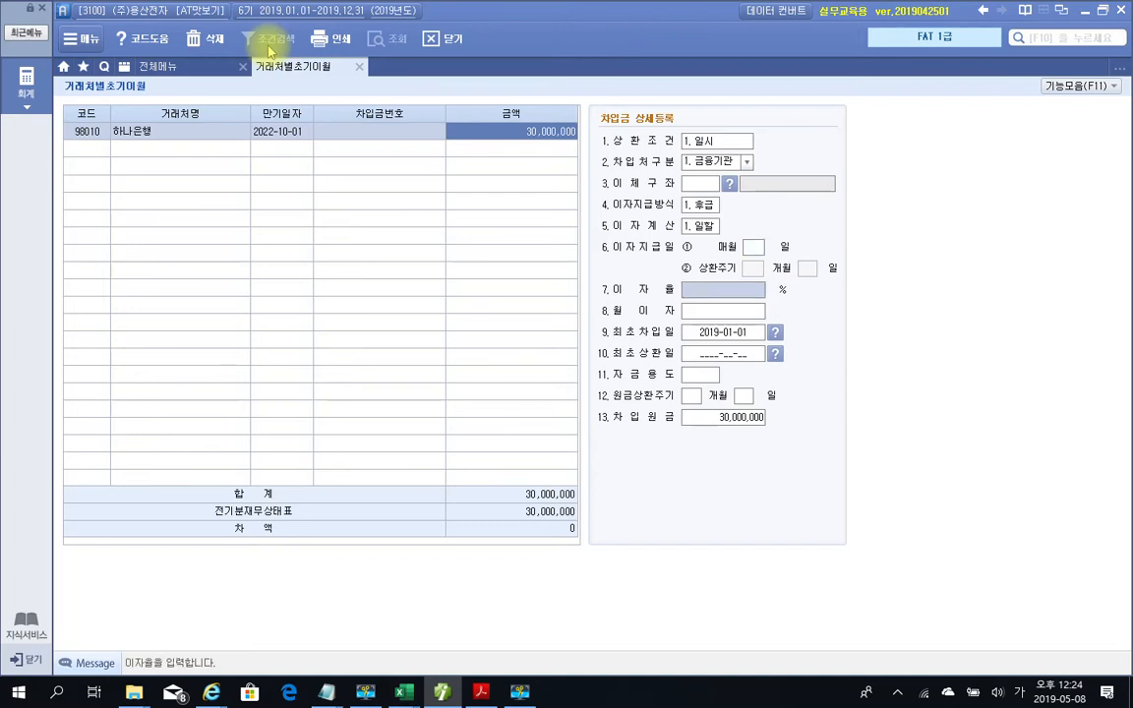
key(Return)
key(Return)
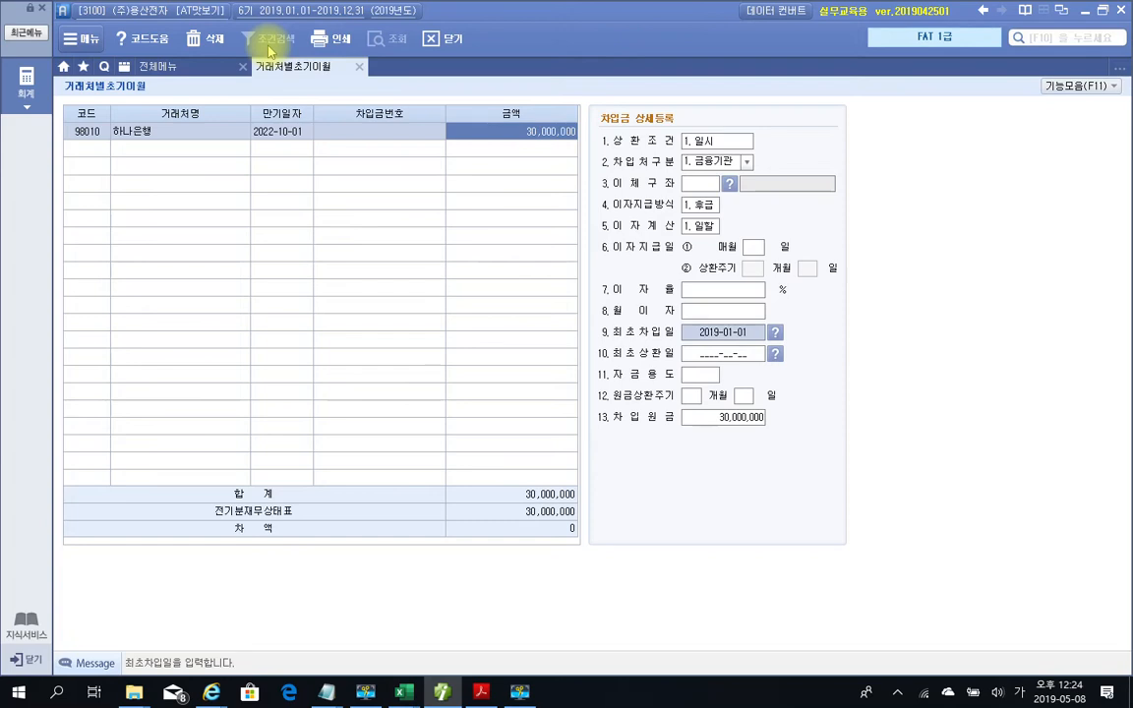
Enter 최초차입일 2017-10-01, leave remaining fields blank, and return to the account list
text(2017-)
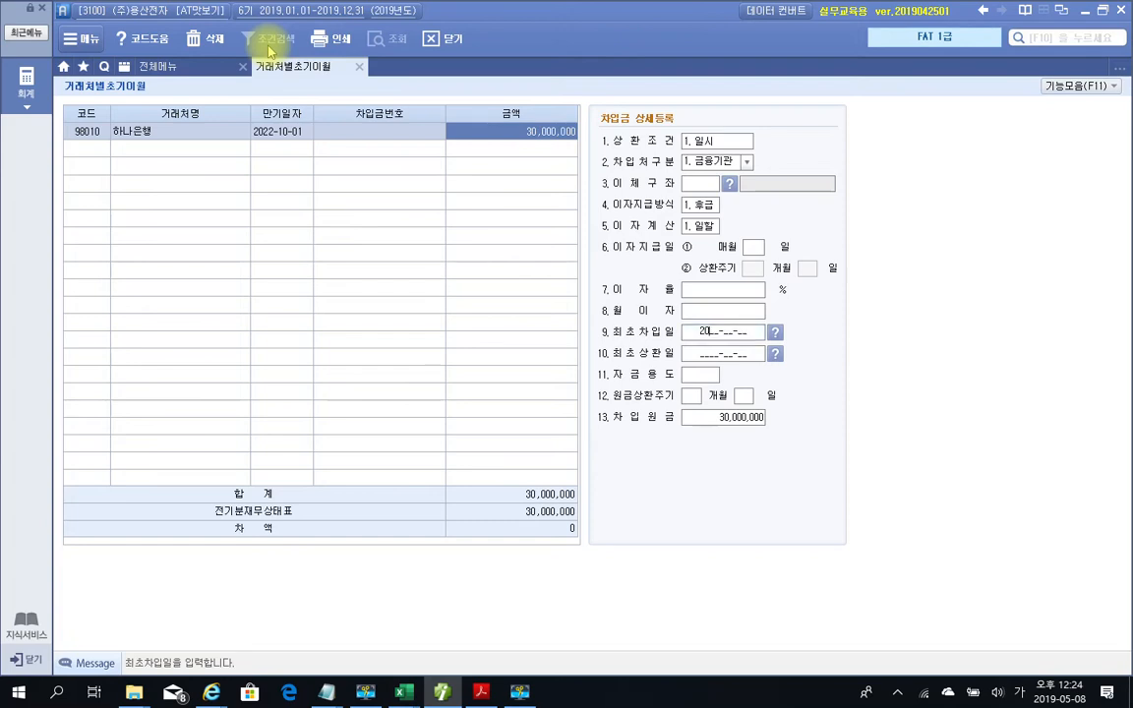
text(10-01)
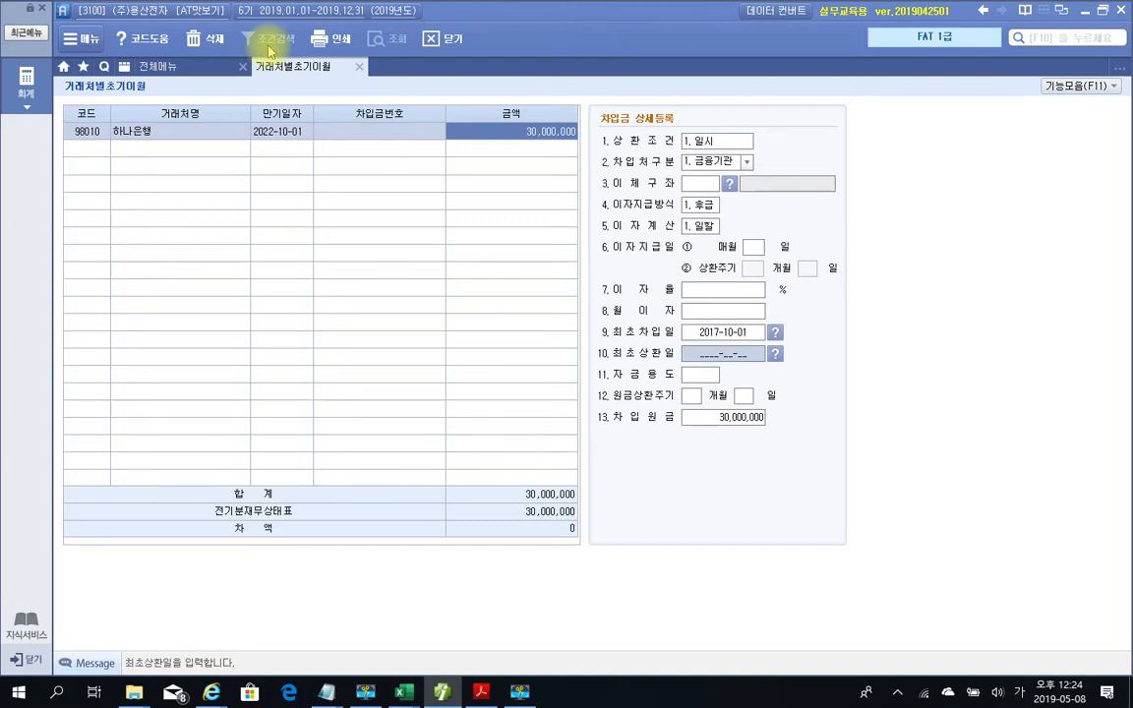
key(Return)
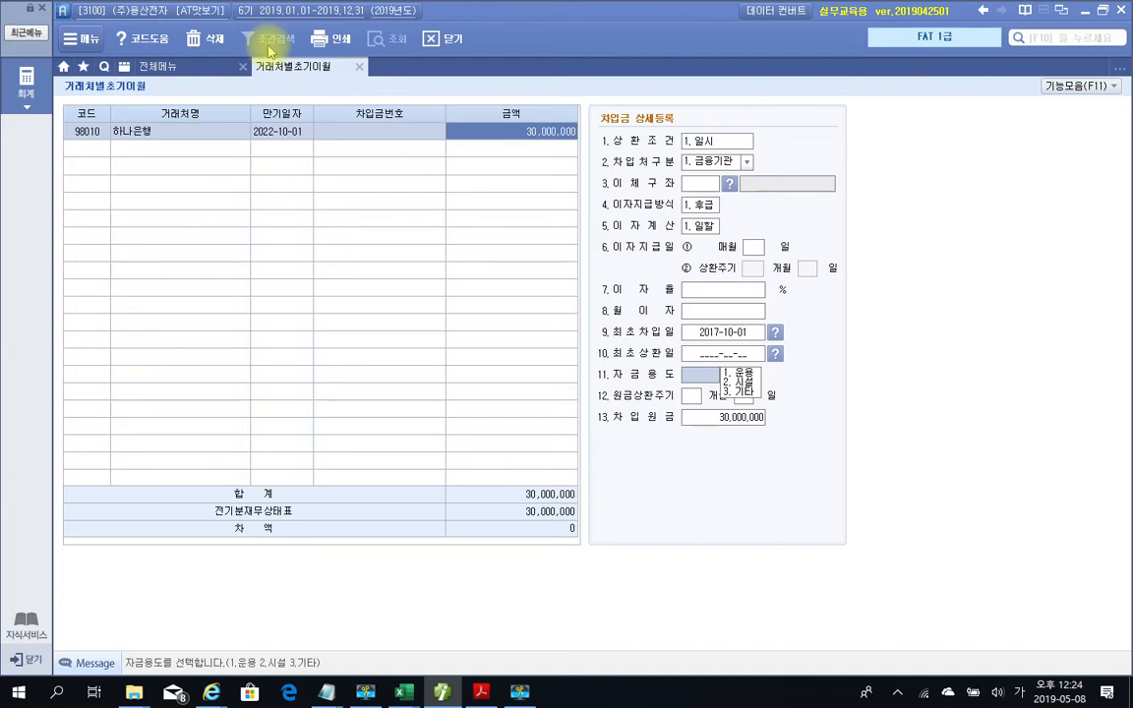
key(Return)
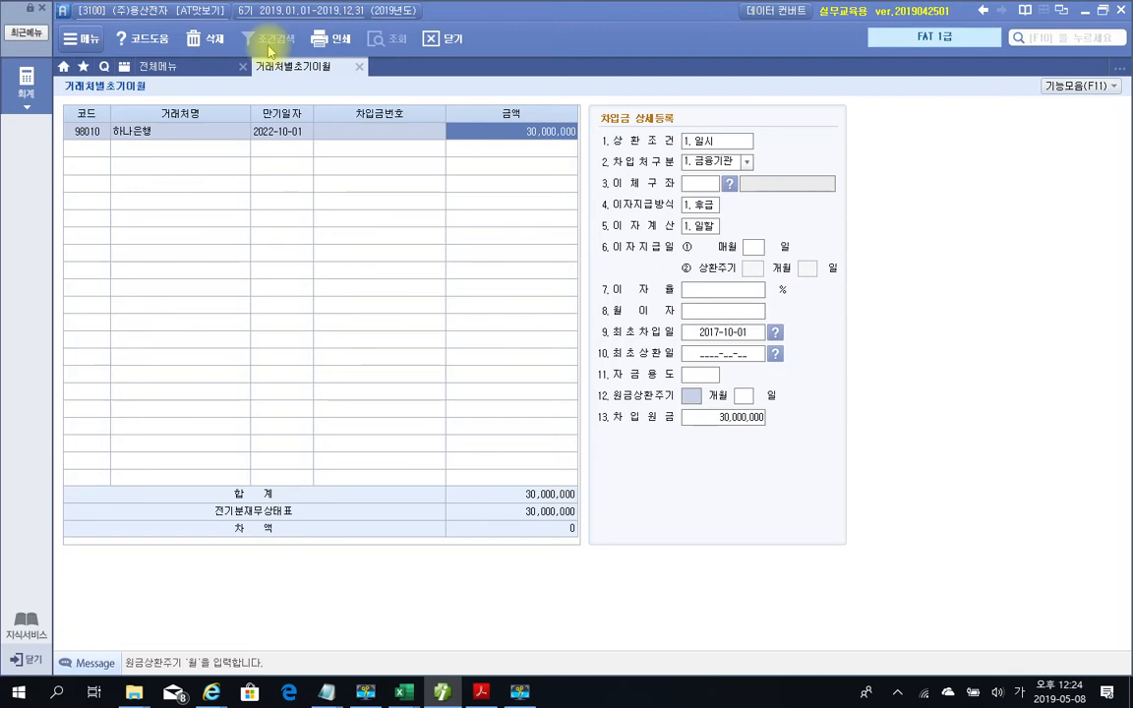
key(Return)
key(Return)
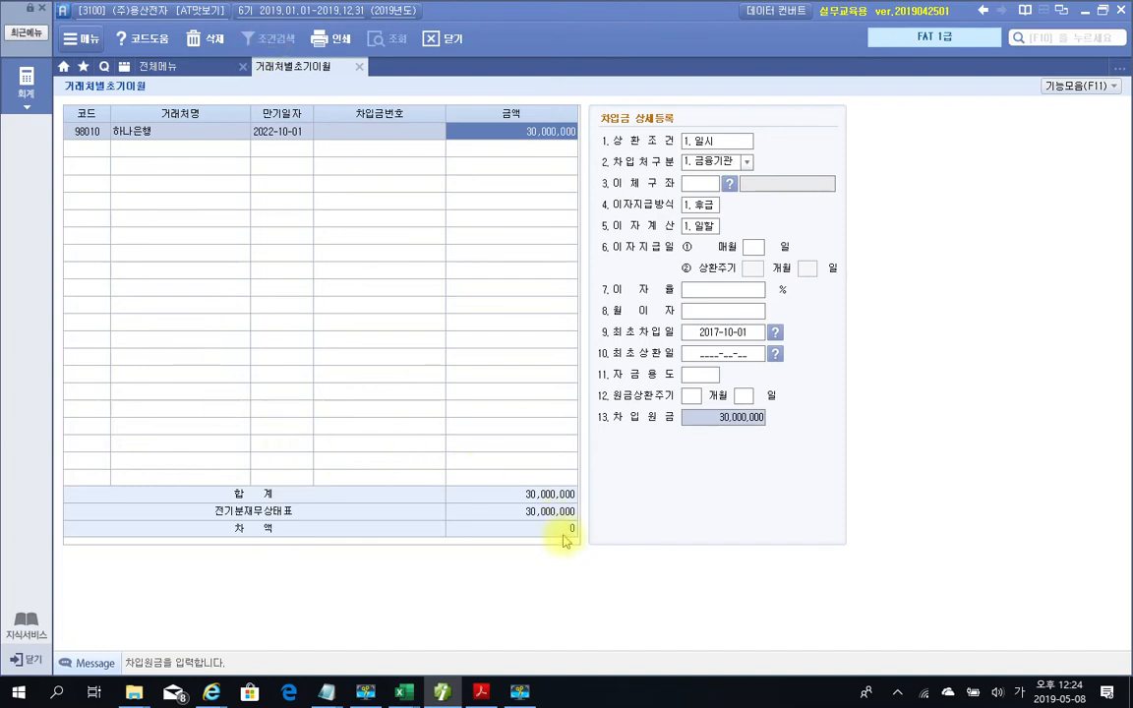
click(360, 67)
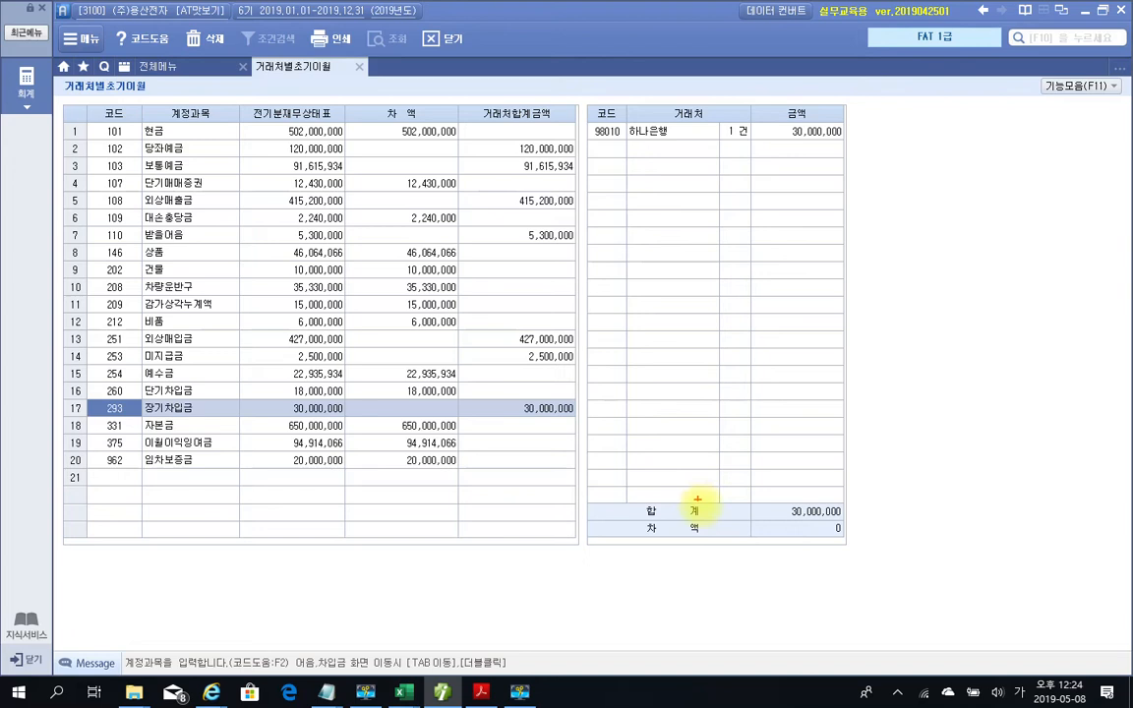
Mark the zero 차액 and the 장기차입금 하나은행 30,000,000 row on screen, then clear the marks
drag(735, 522, 867, 542)
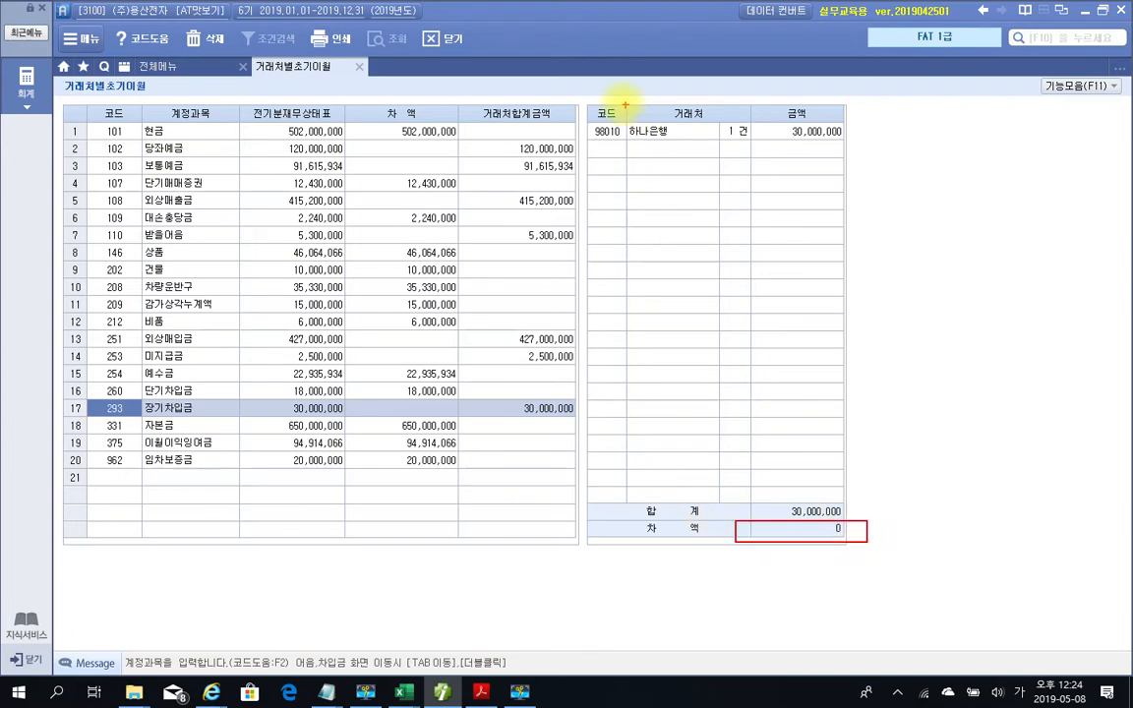
mouse_move(585, 111)
mouse_down()
mouse_move(792, 156)
mouse_move(787, 86)
mouse_move(588, 116)
mouse_up()
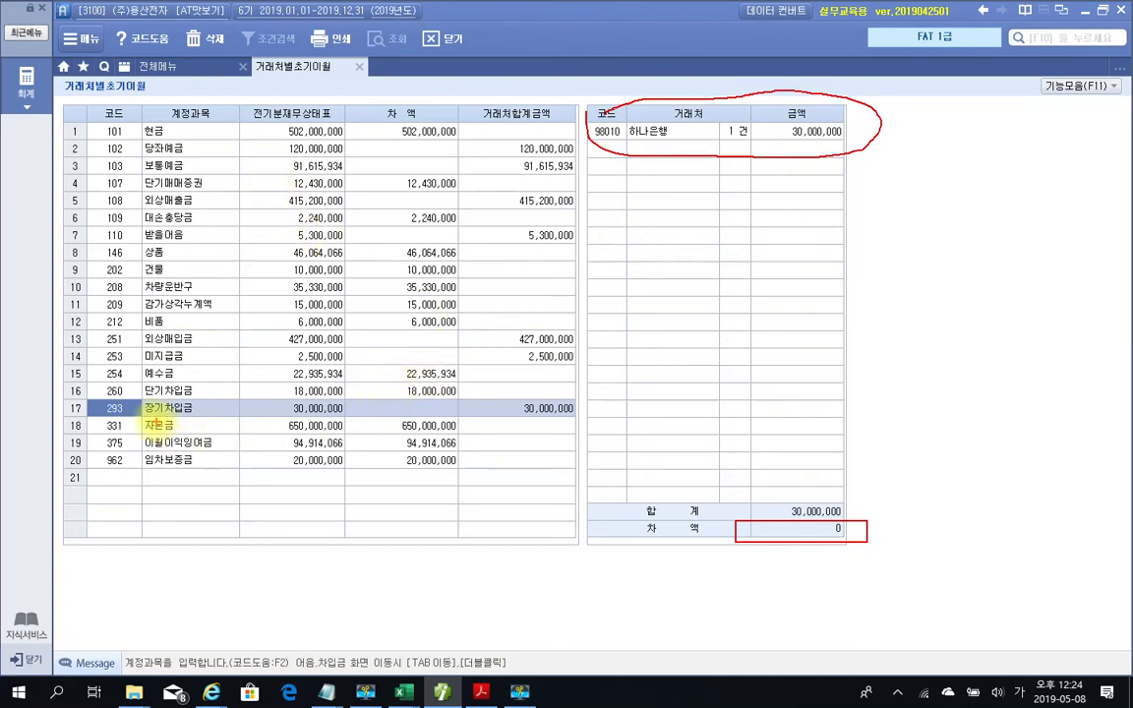
drag(99, 418, 571, 413)
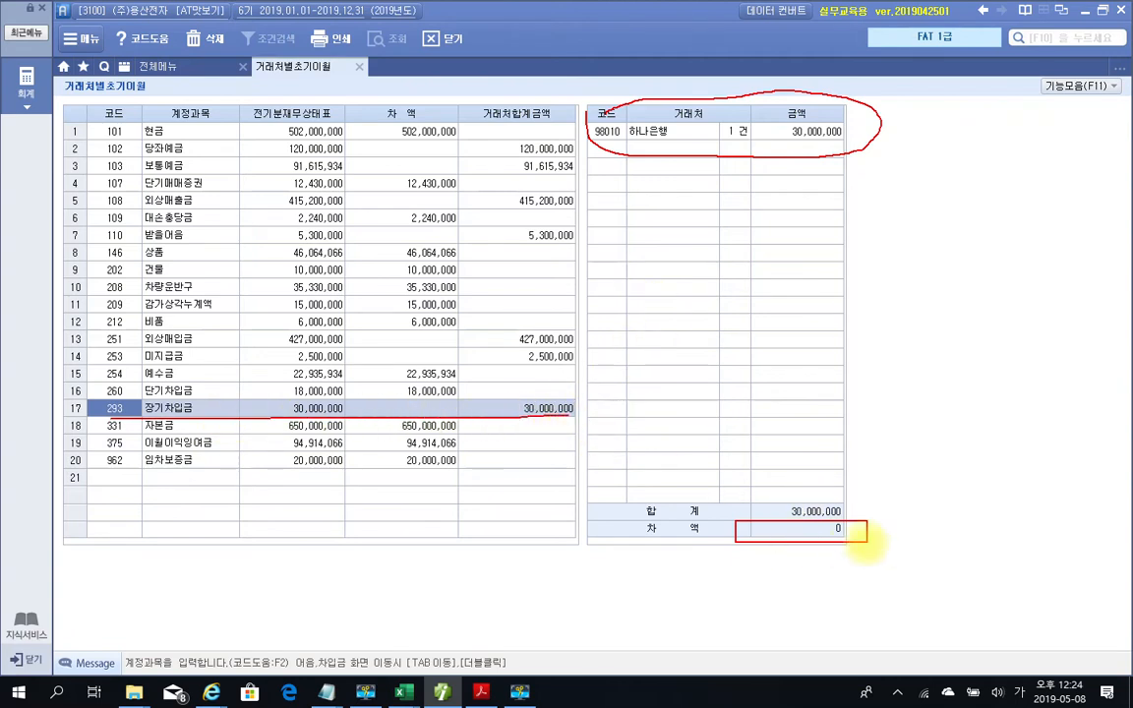
drag(868, 538, 889, 536)
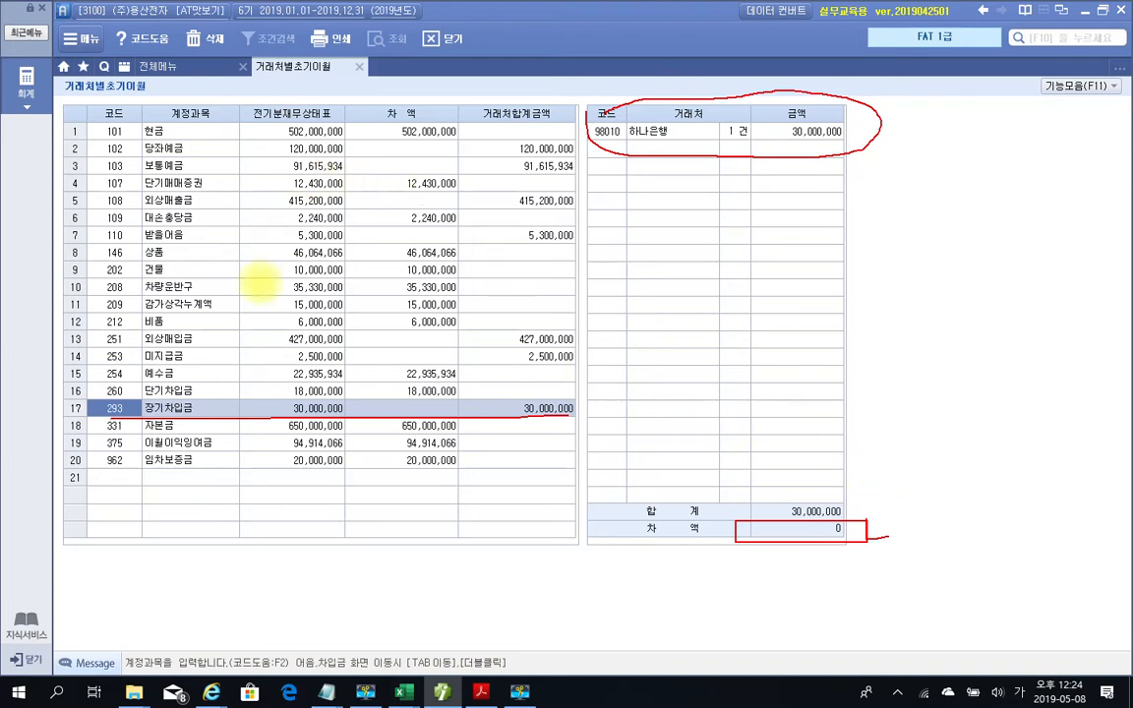
key(Escape)
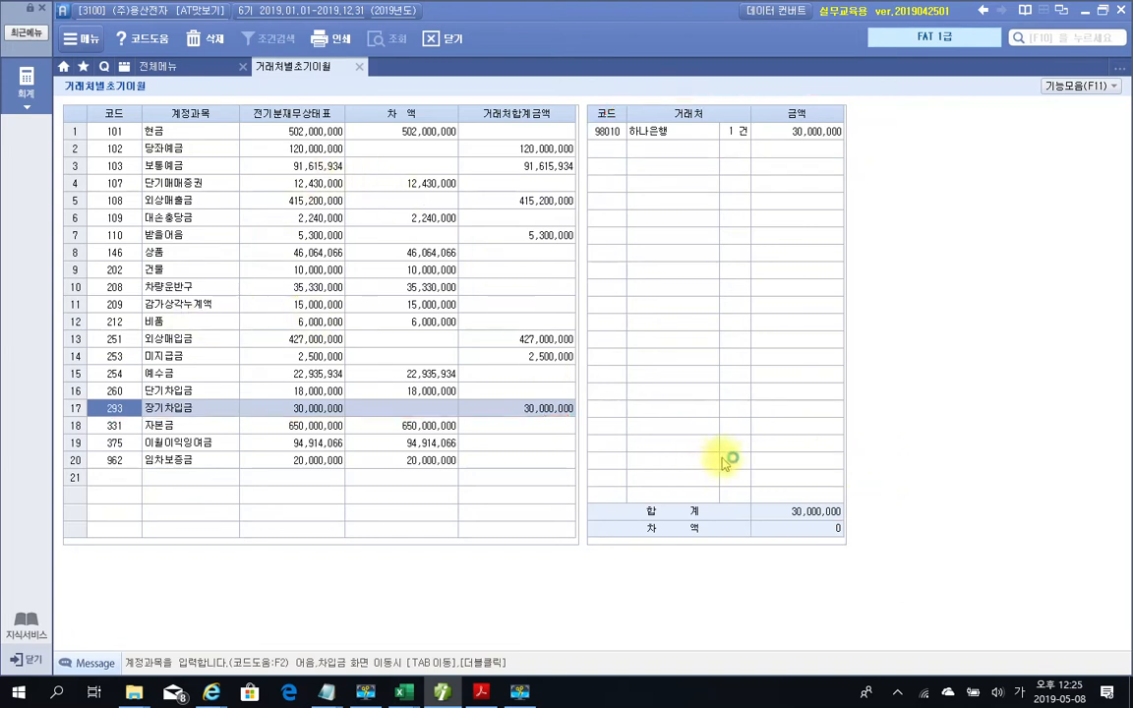
Close 거래처별초기이월 and highlight the 기초정보관리 menu group briefly
click(359, 69)
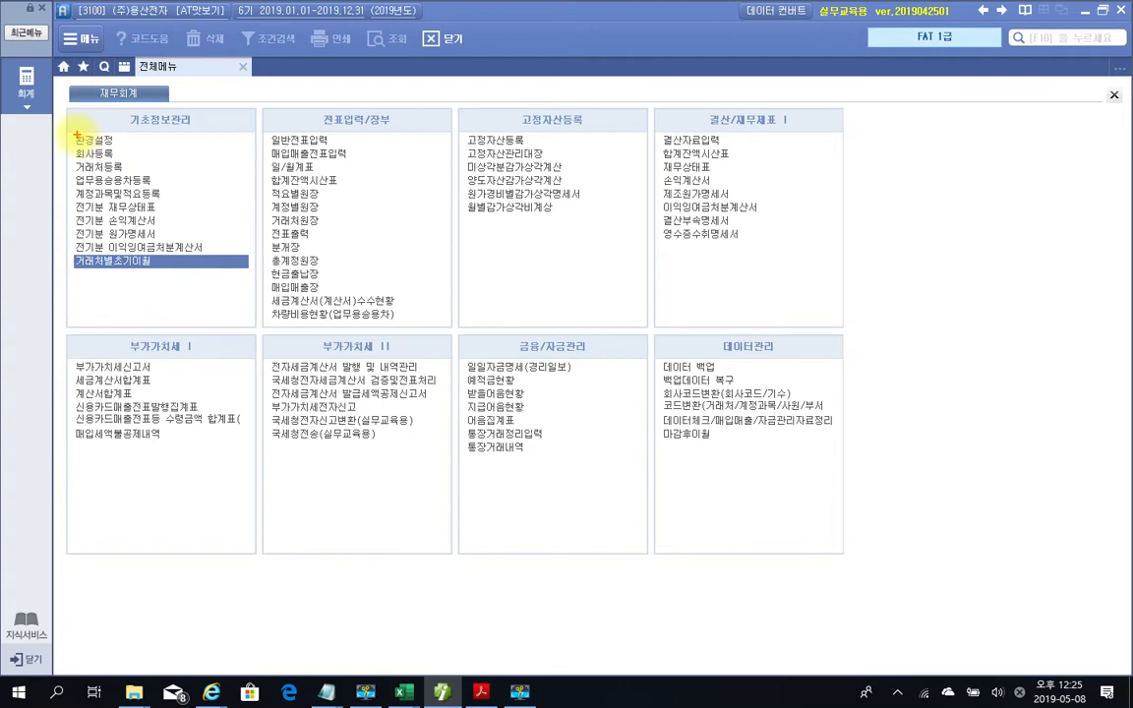
drag(70, 131, 251, 299)
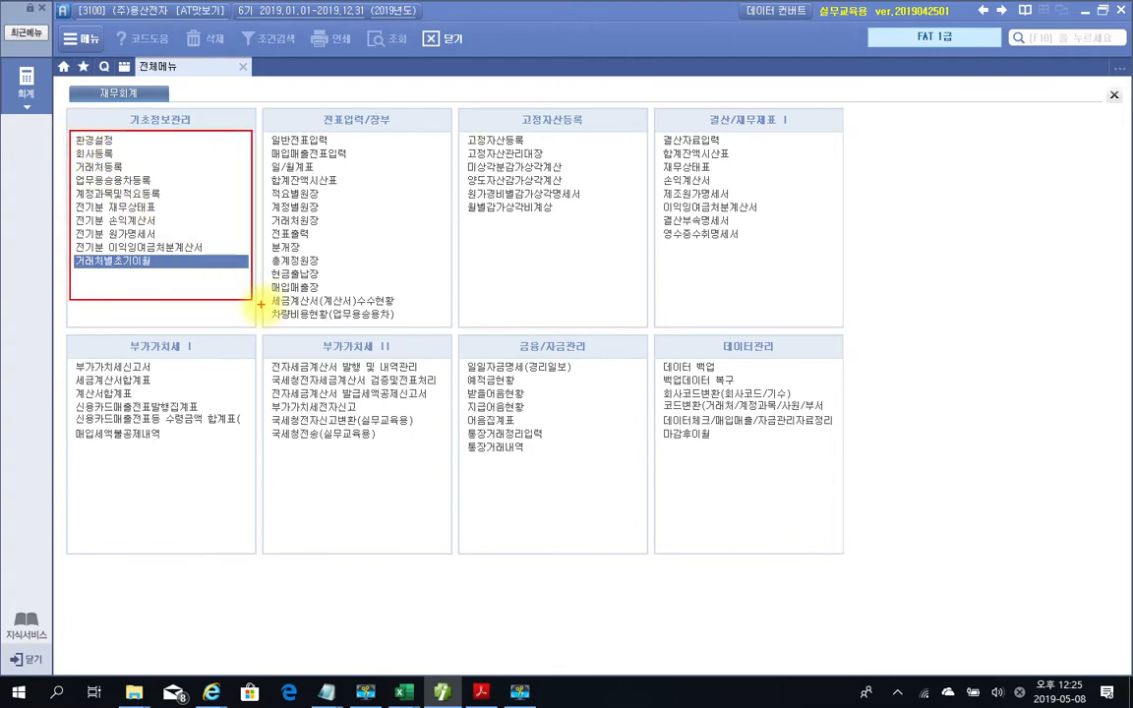
key(Escape)
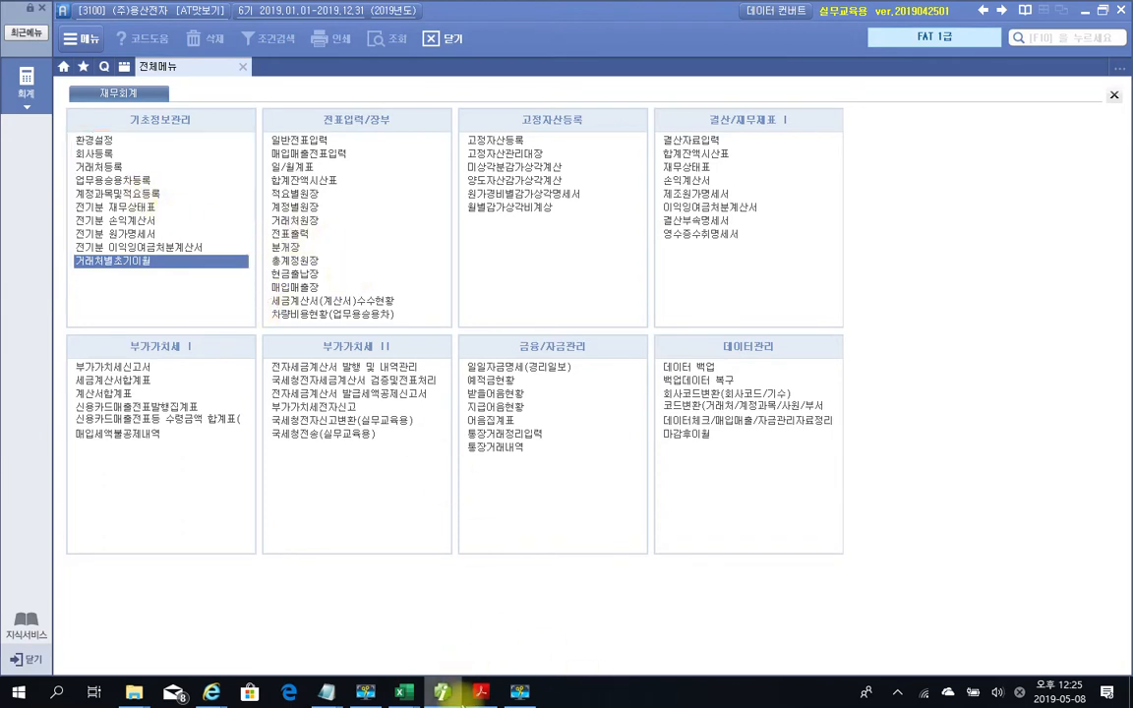
Bring the exercise PDF forward and scroll to 문제 2's 165,000원 cash receipt on page 10
click(479, 693)
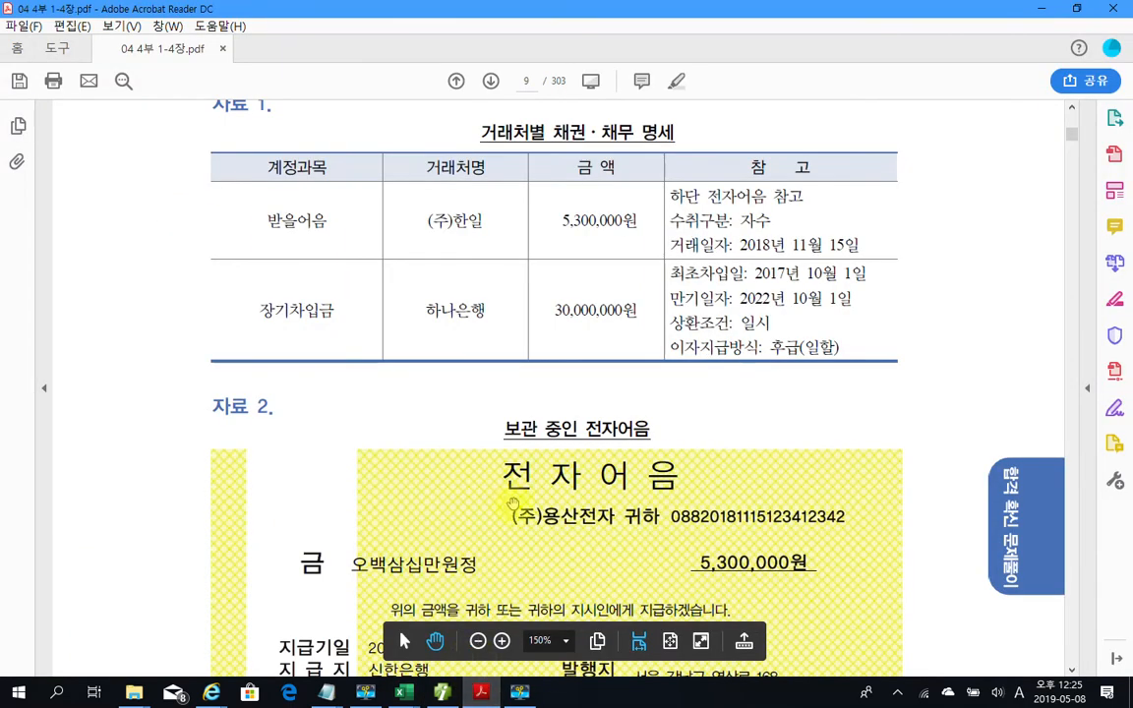
scroll(750, 511, down, 10)
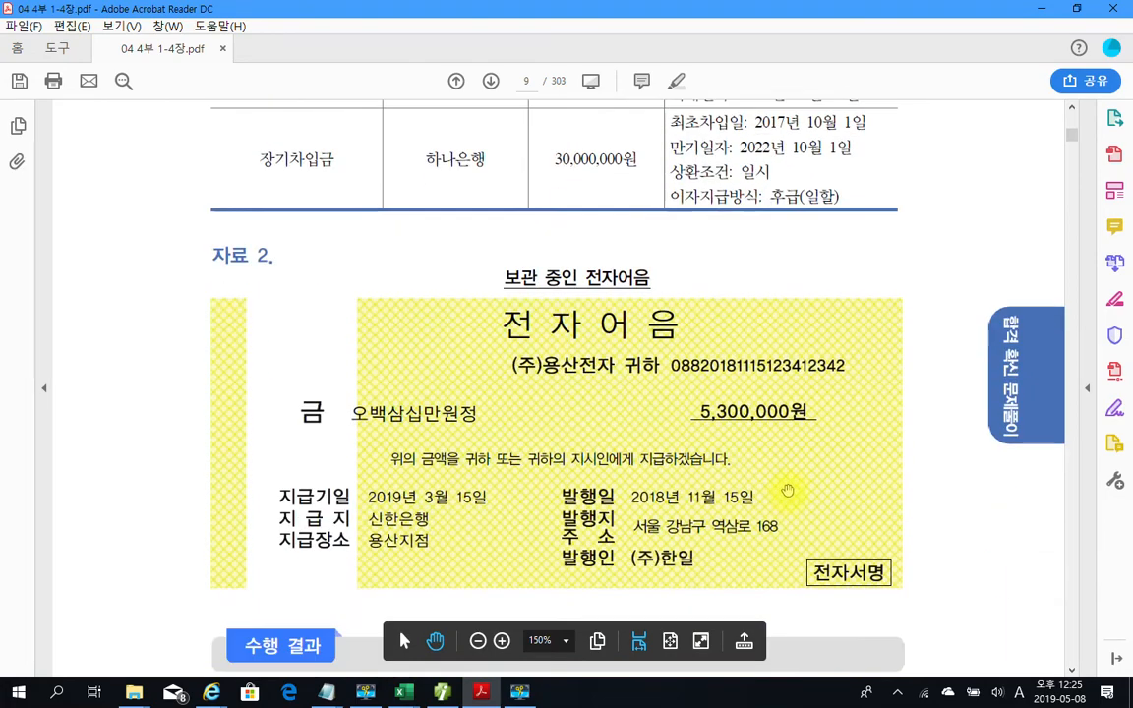
scroll(785, 482, down, 12)
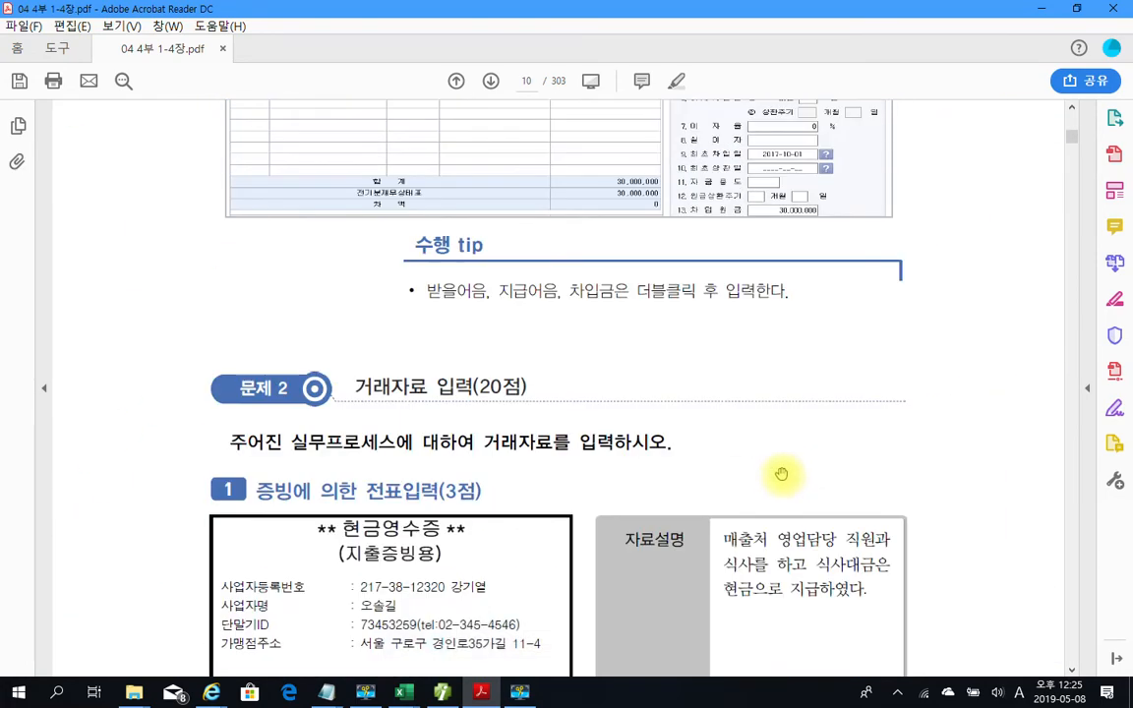
scroll(361, 401, down, 3)
scroll(266, 276, down, 2)
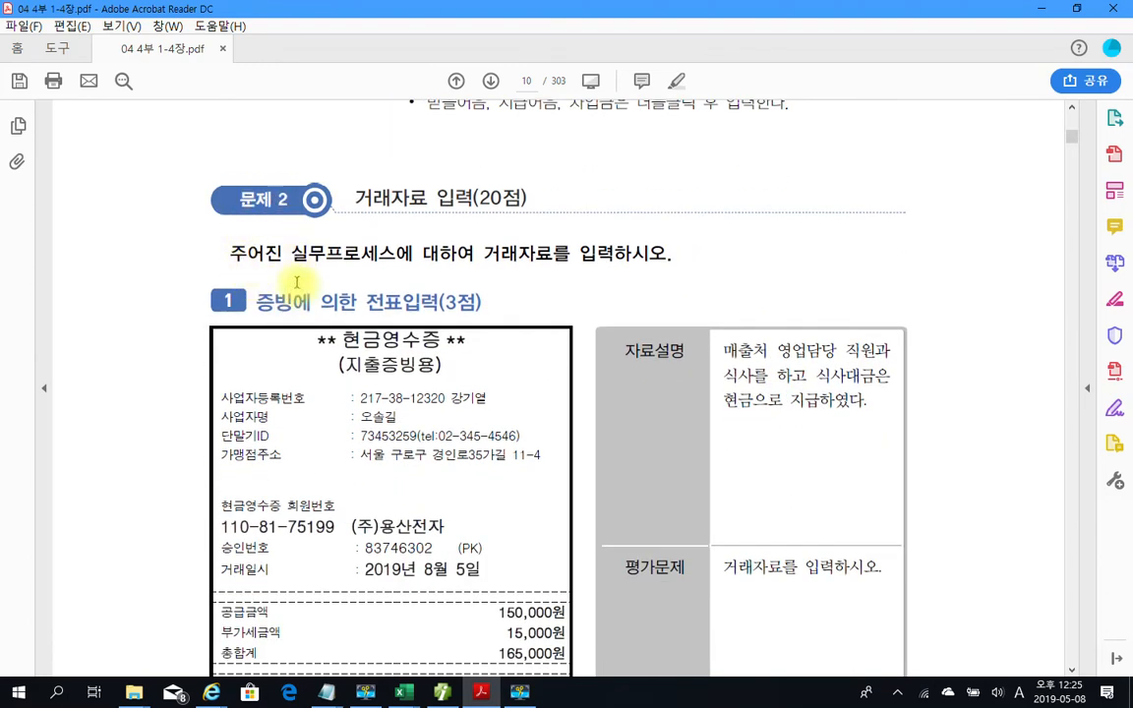
scroll(292, 276, down, 1)
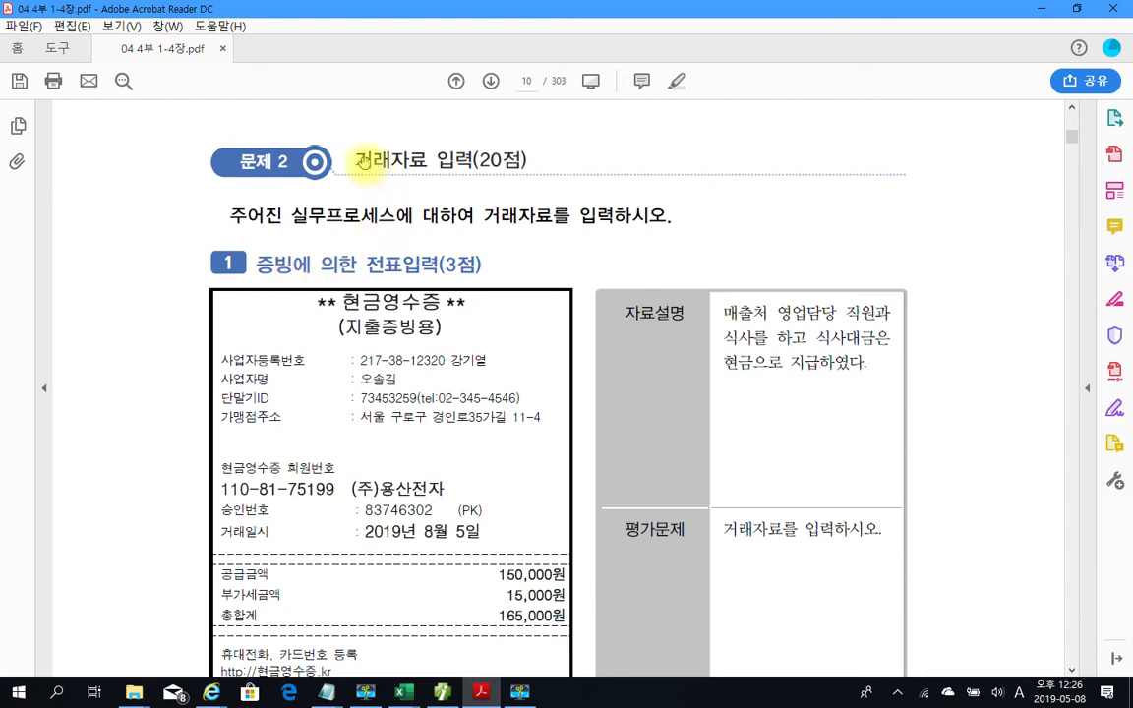
drag(352, 160, 518, 158)
Highlight the heading 거래자료 입력(20점) in yellow, then strike through 현금영수증 and remove that strikethrough
right_click(518, 159)
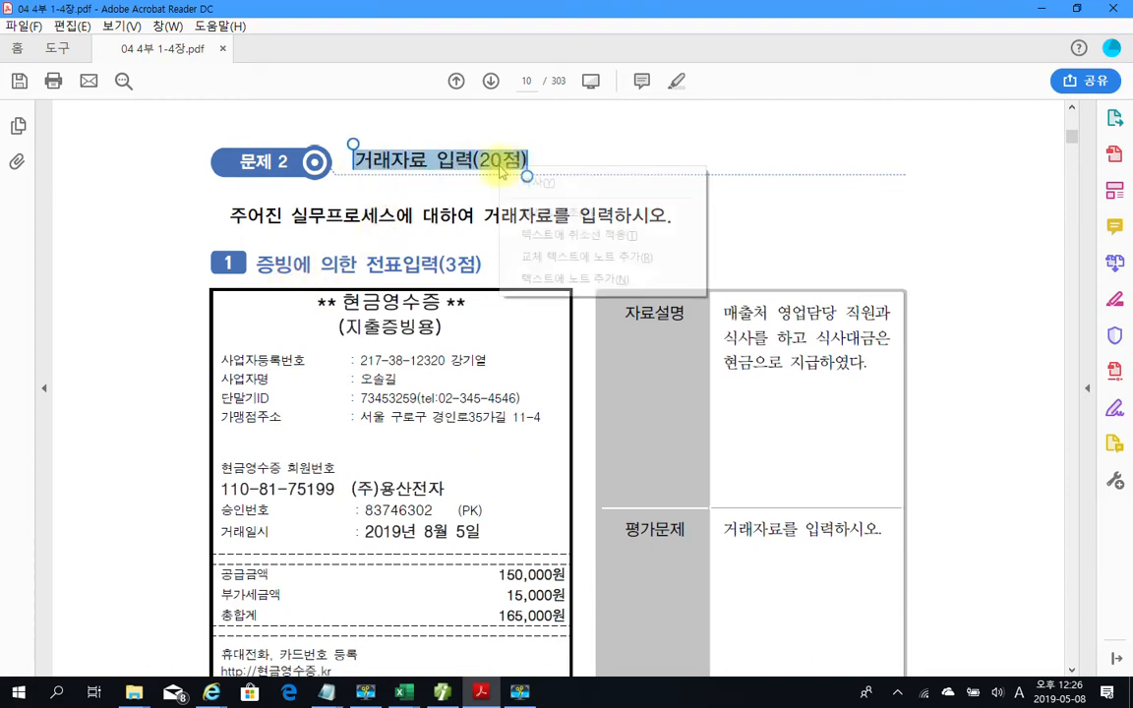
click(531, 216)
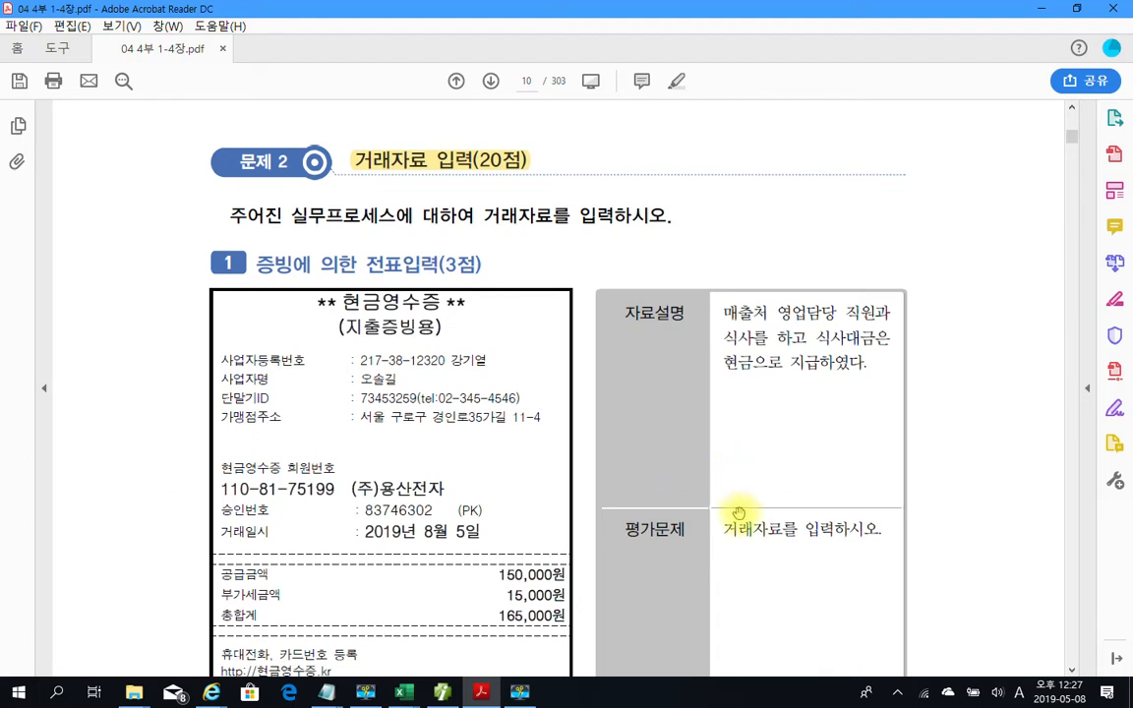
scroll(733, 497, down, 1)
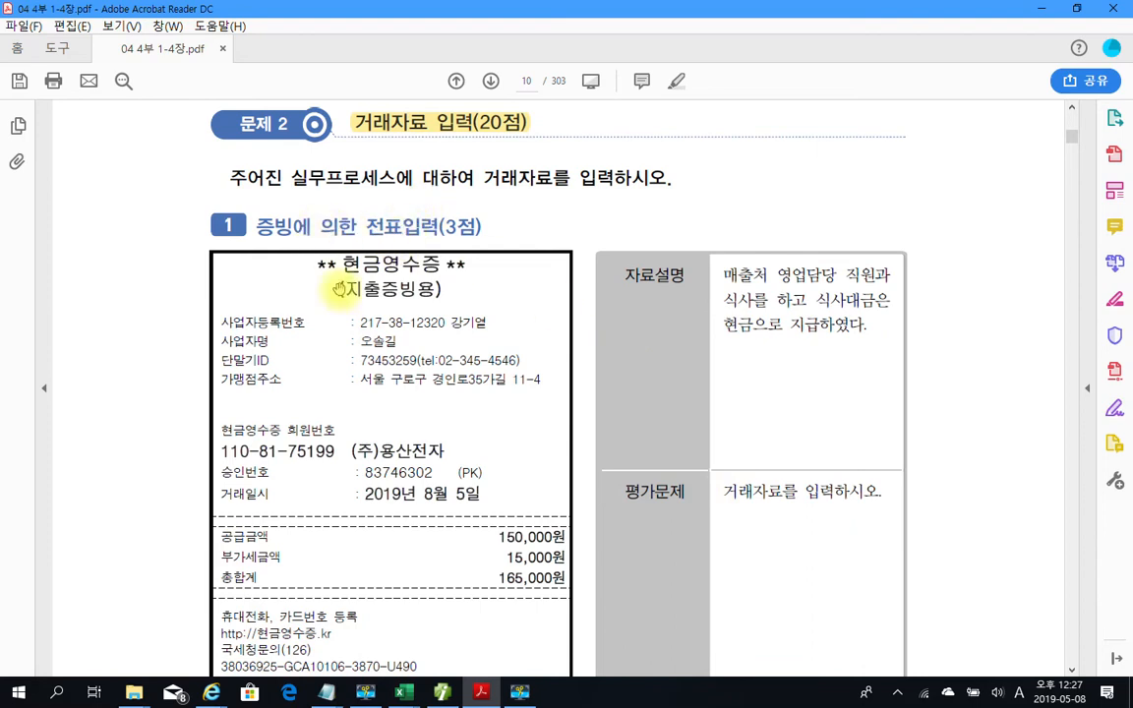
drag(342, 264, 437, 263)
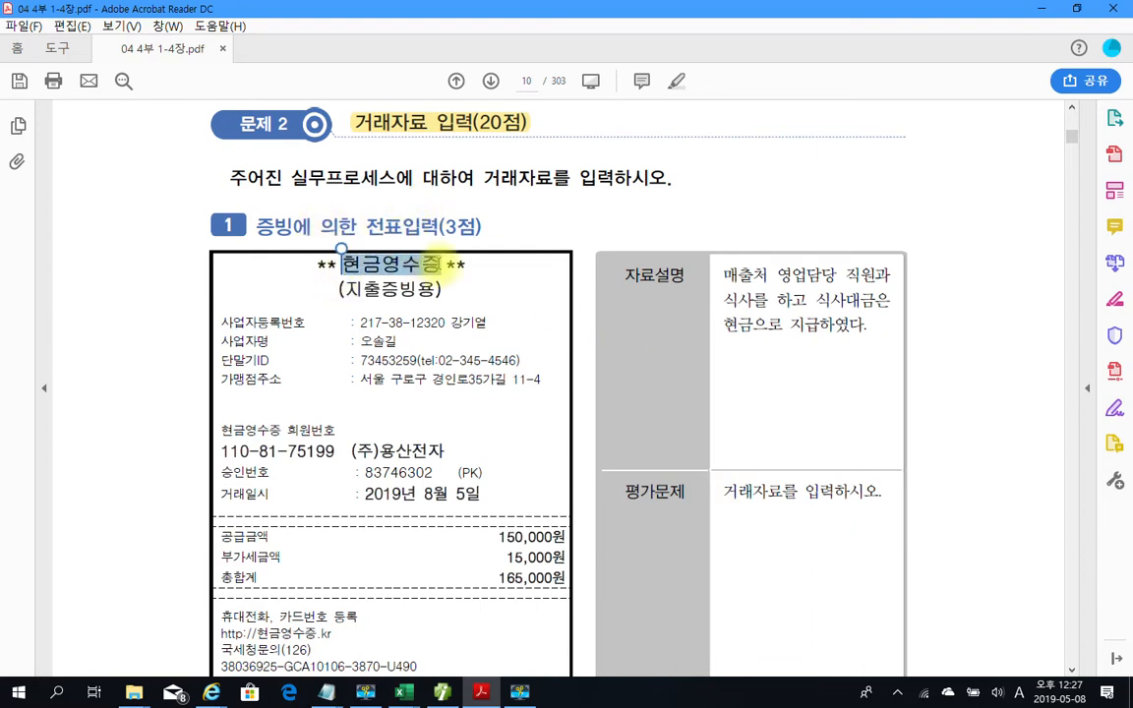
right_click(435, 264)
click(489, 336)
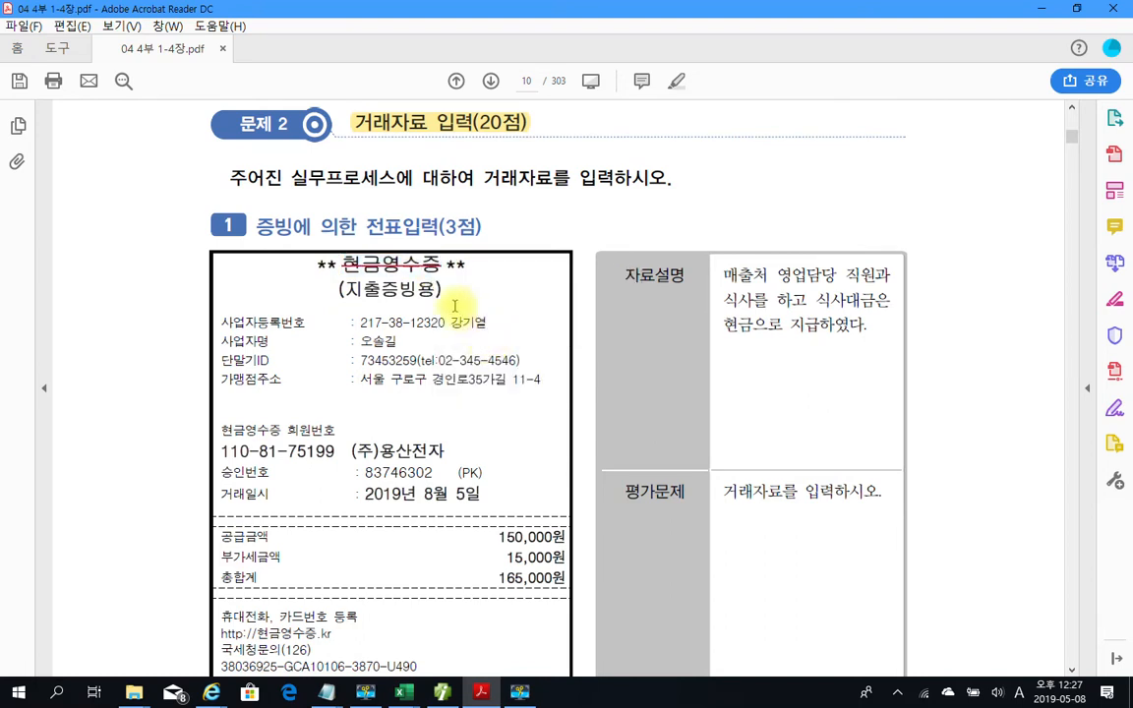
right_click(393, 266)
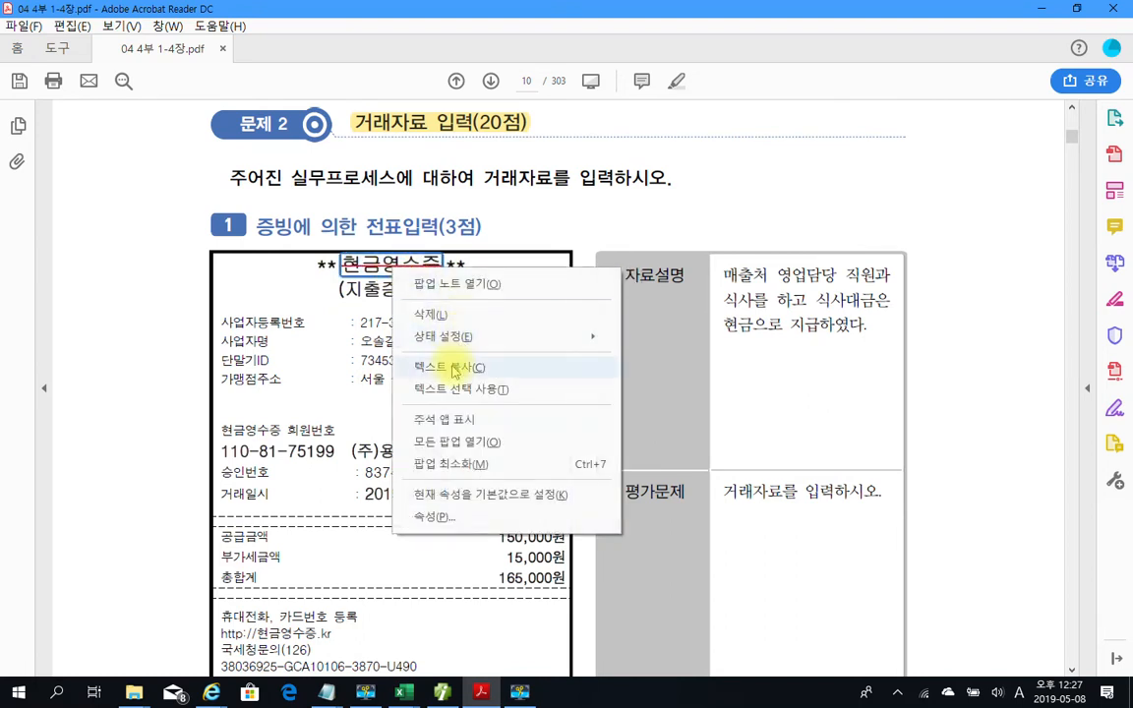
click(438, 315)
Highlight the 15,000원 VAT amount and 매출처 영업담당 직원과 식사를 in yellow
scroll(388, 349, down, 3)
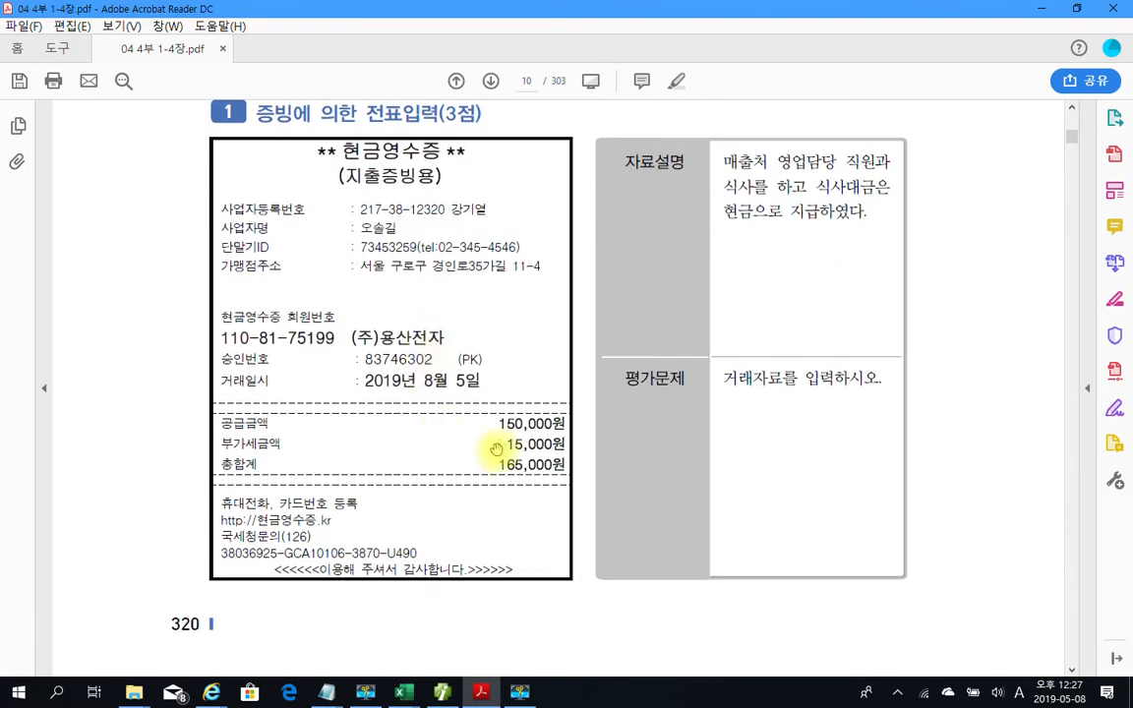
drag(502, 443, 566, 444)
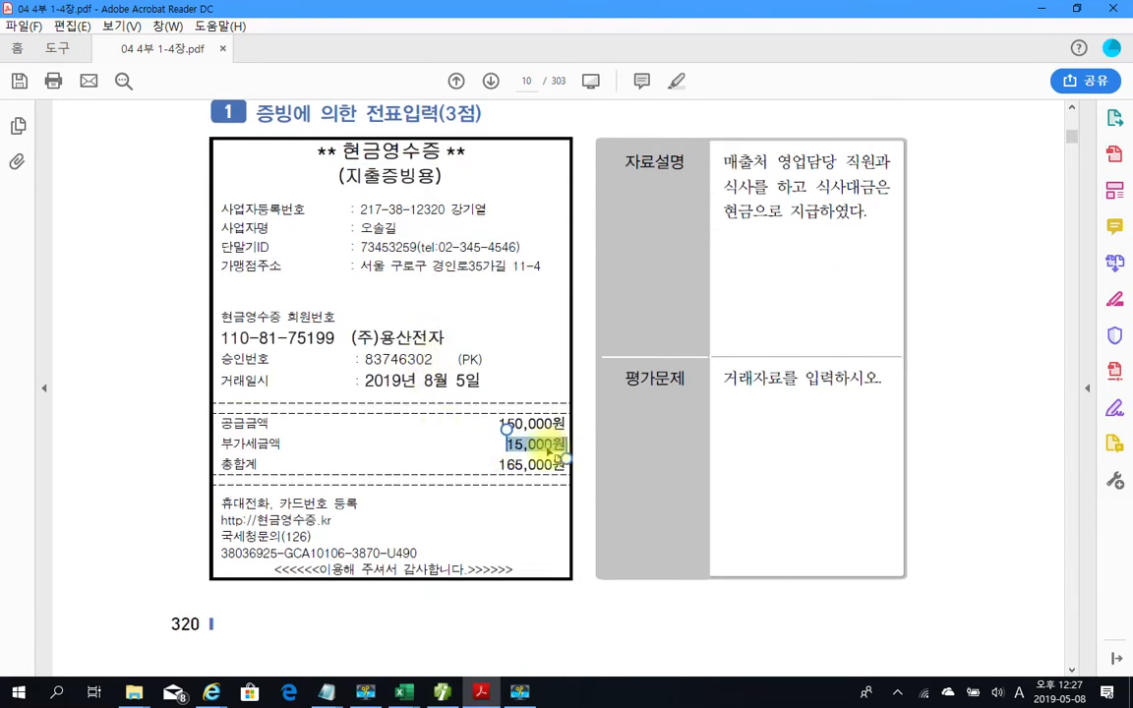
right_click(553, 448)
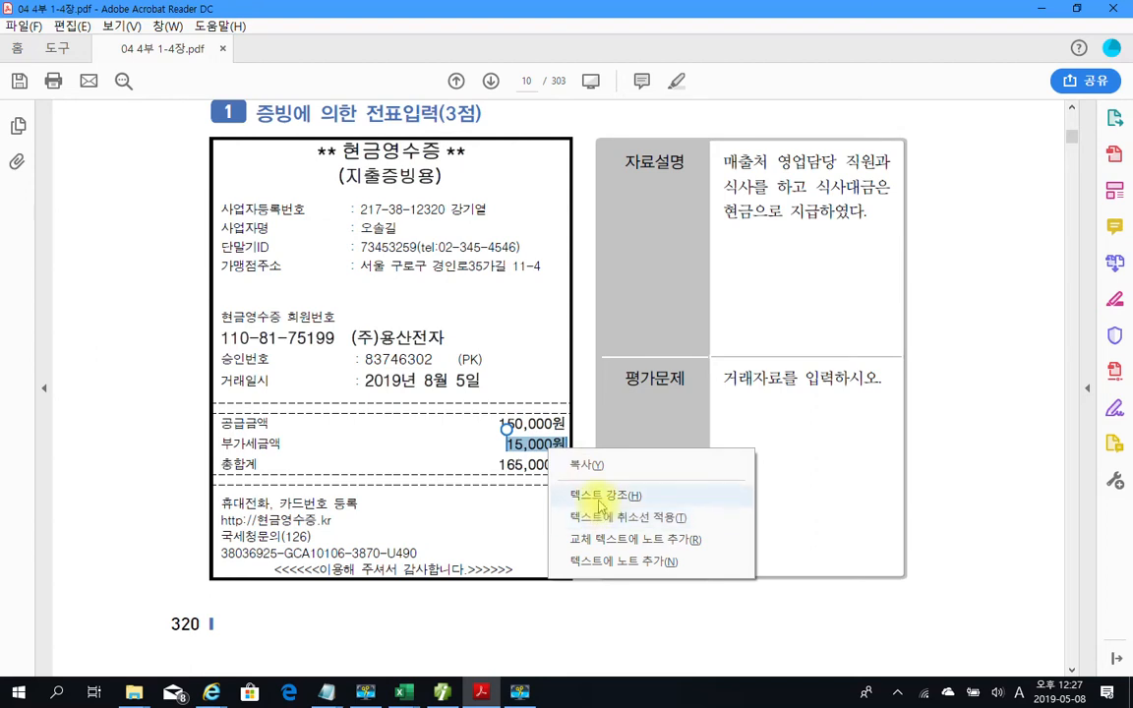
click(588, 495)
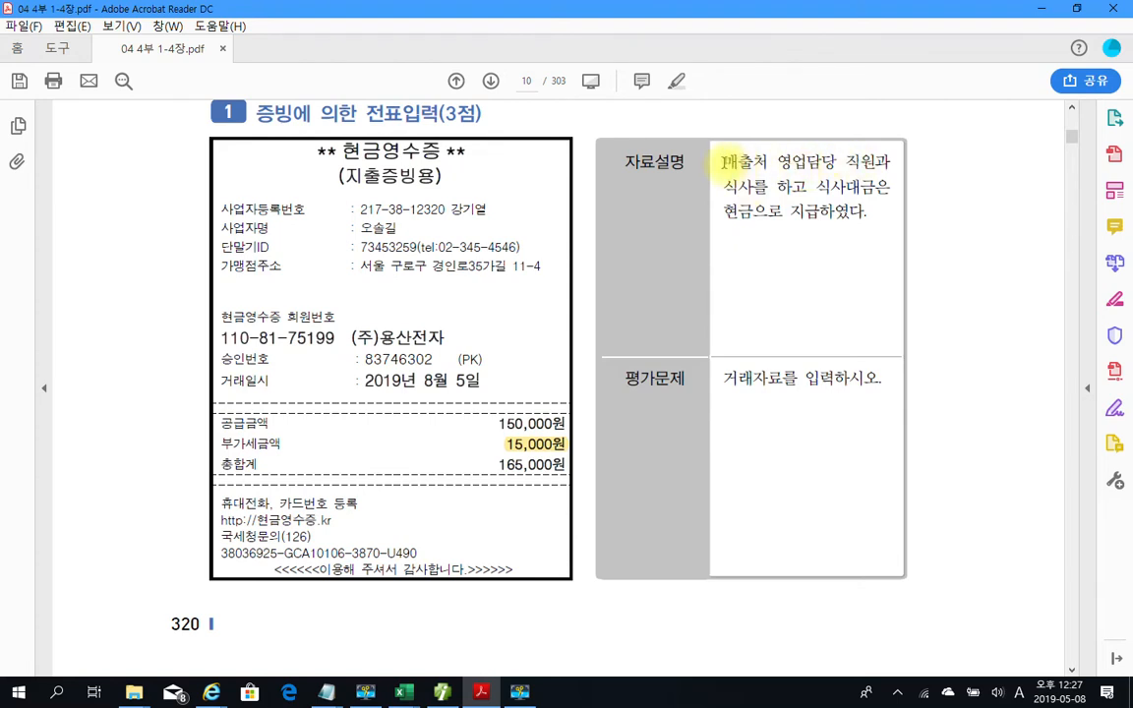
drag(724, 160, 773, 186)
right_click(765, 190)
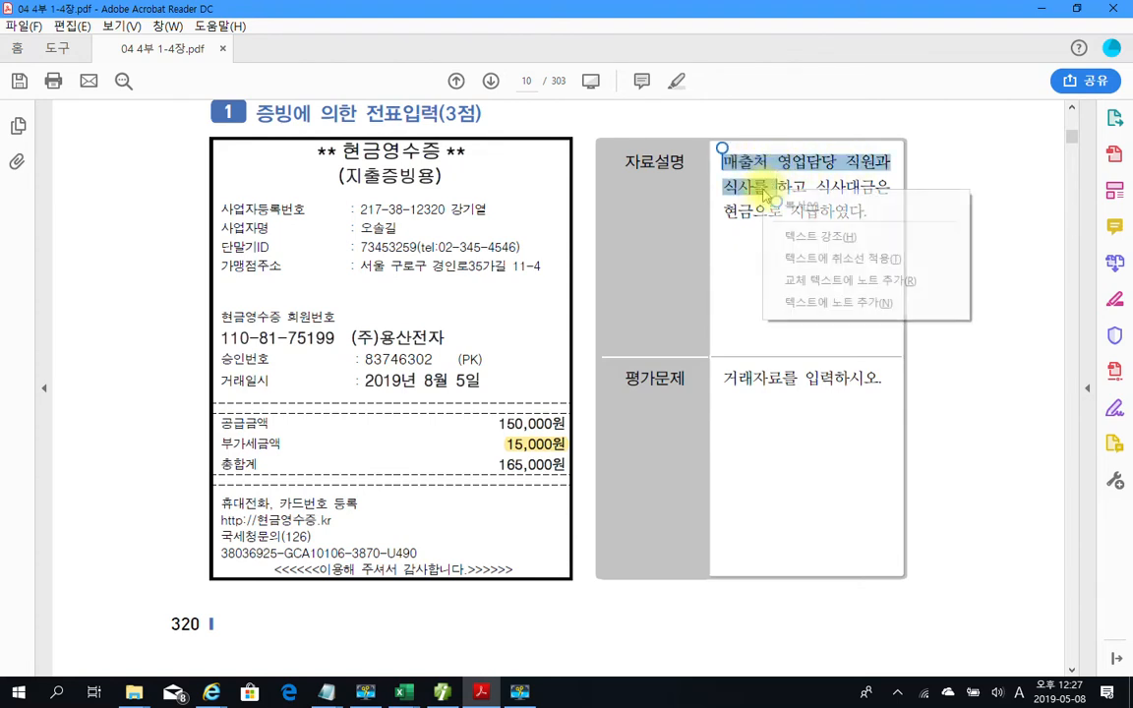
click(795, 237)
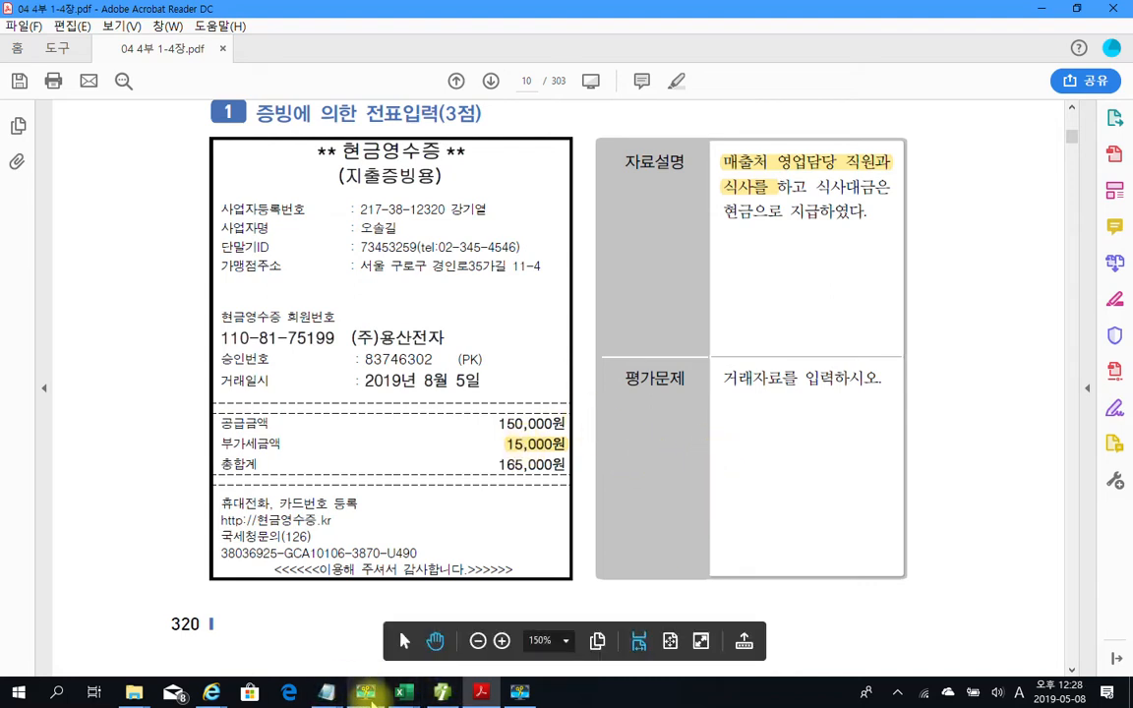
In Smart A's 일반전표입력, load the August journal and start a new entry dated day 5
click(442, 695)
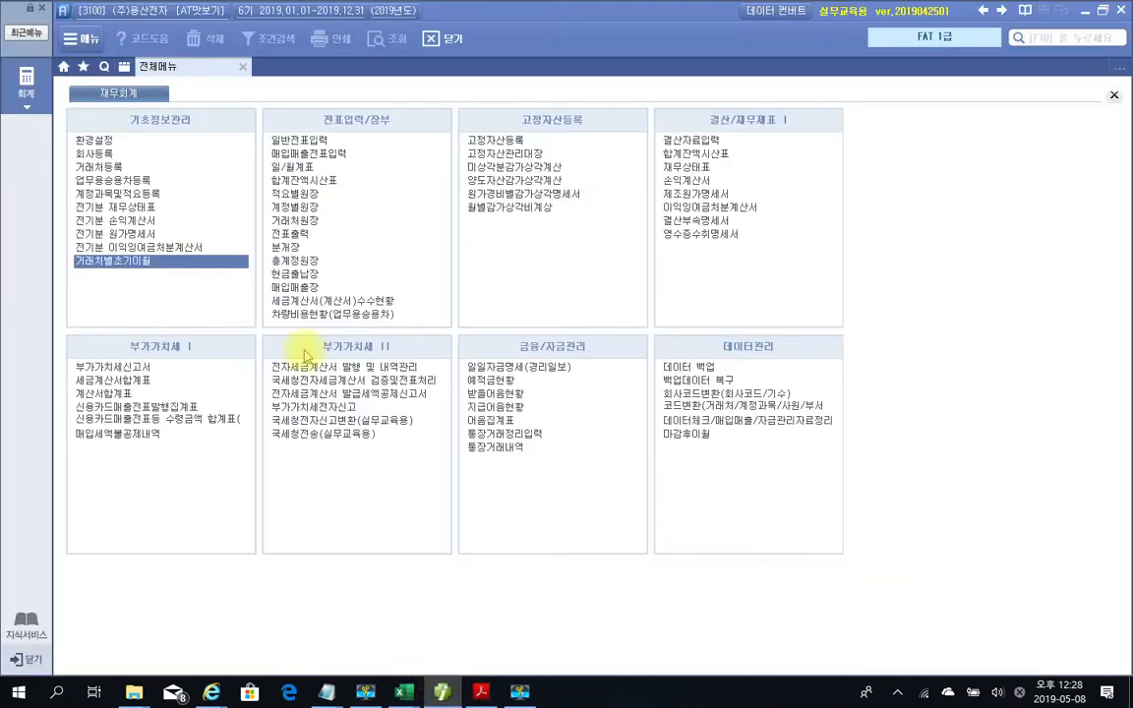
click(298, 140)
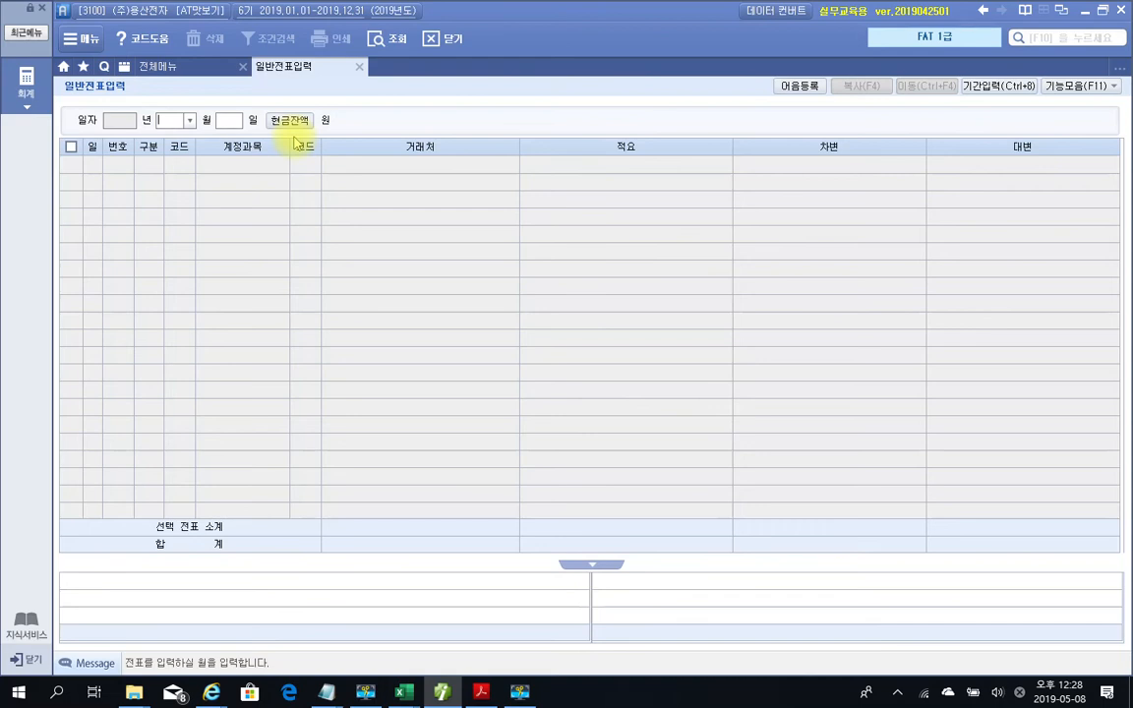
text(8)
key(Return)
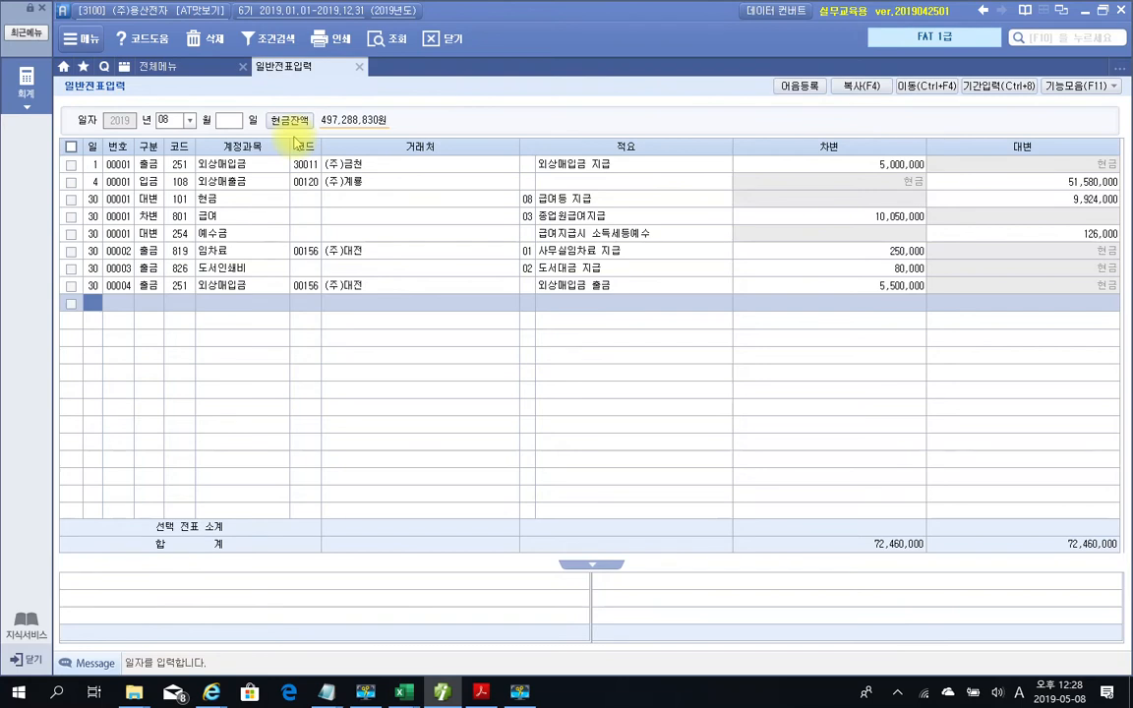
text(5)
key(Return)
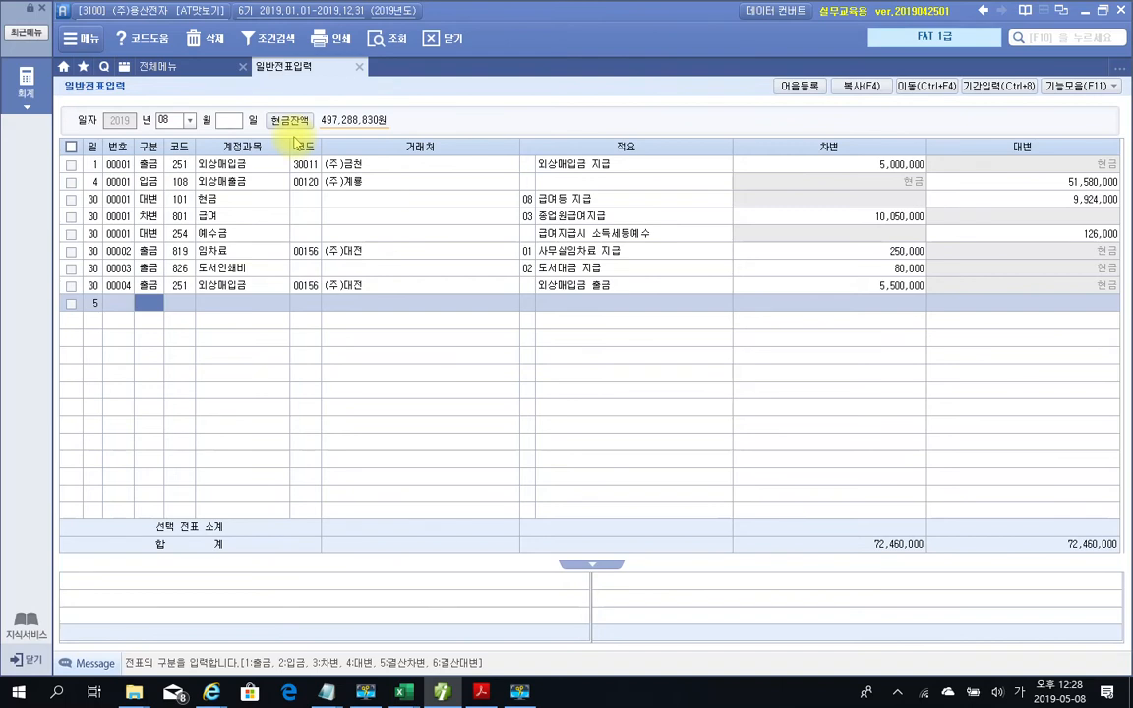
Record a 구분 1 (출금) voucher for 813 접대비 of 165,000
text(3)
key(Return)
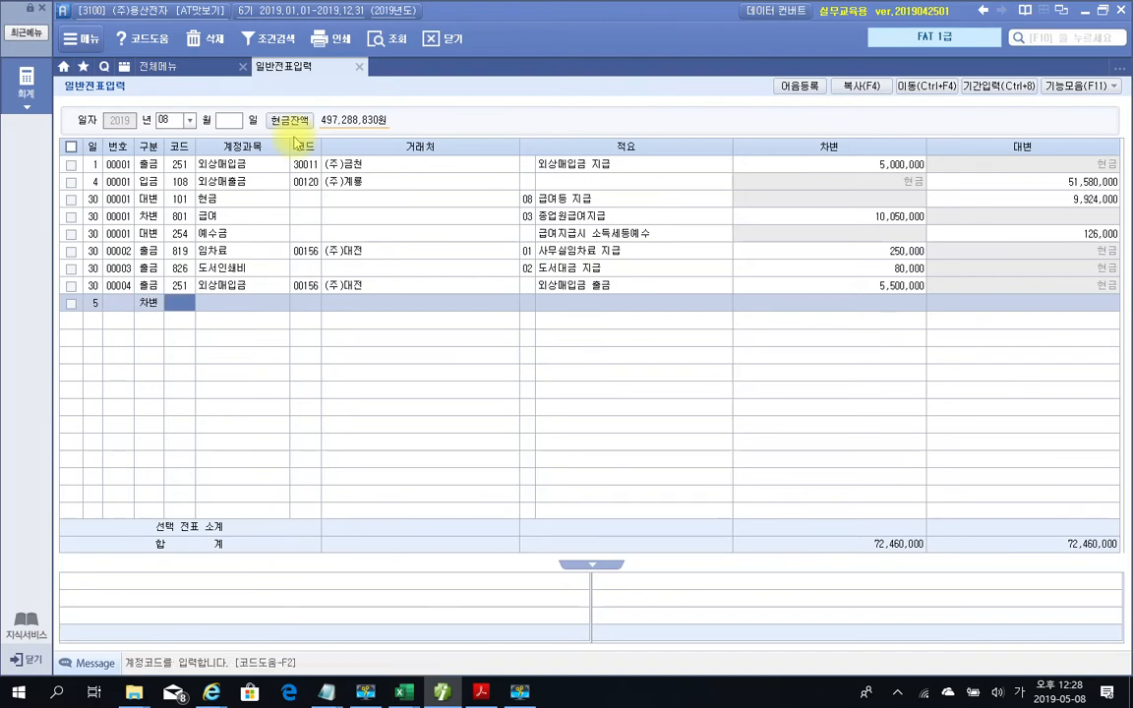
text(813)
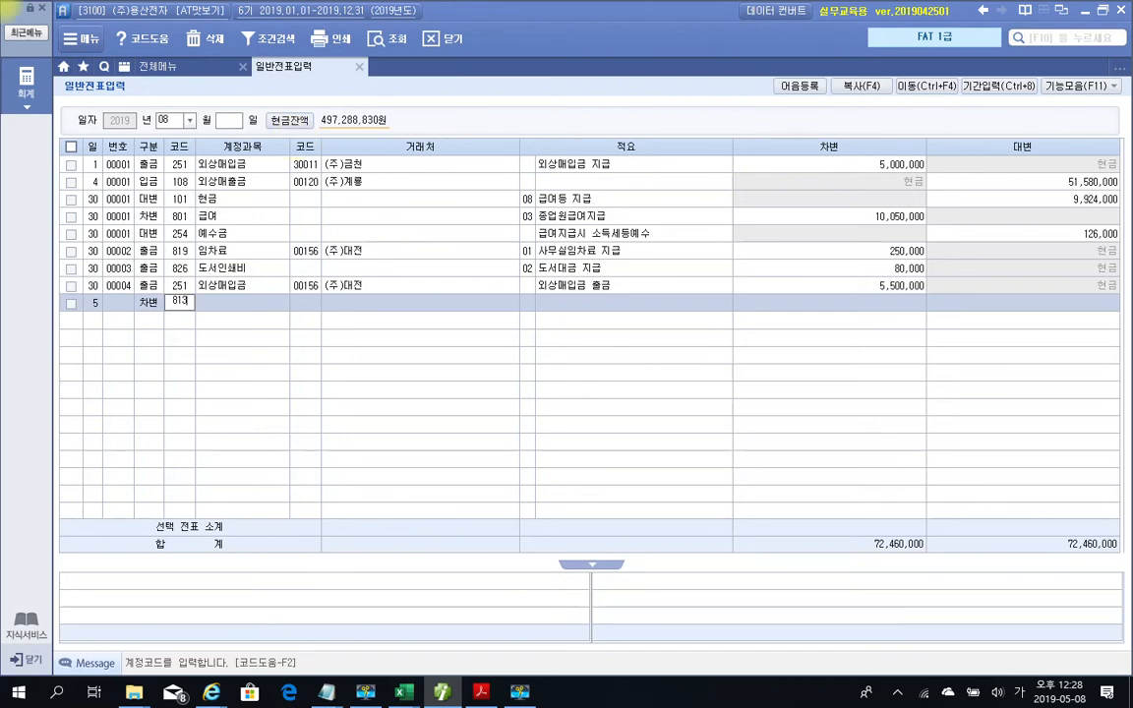
key(Return)
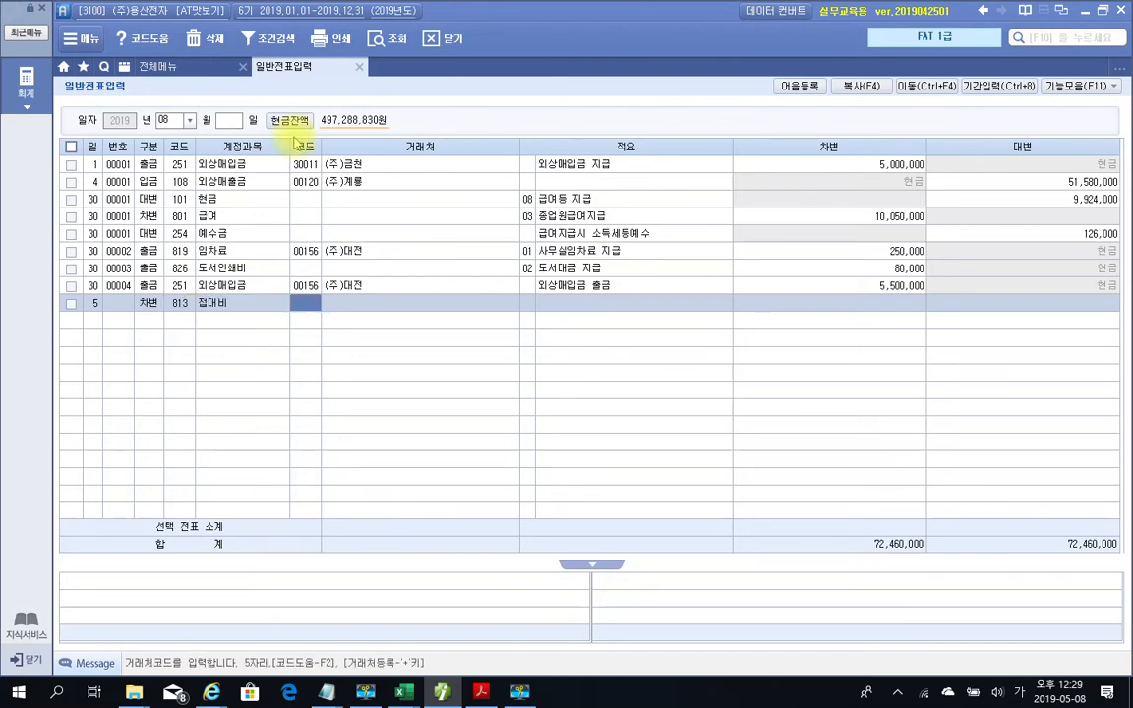
key(Left)
key(Left)
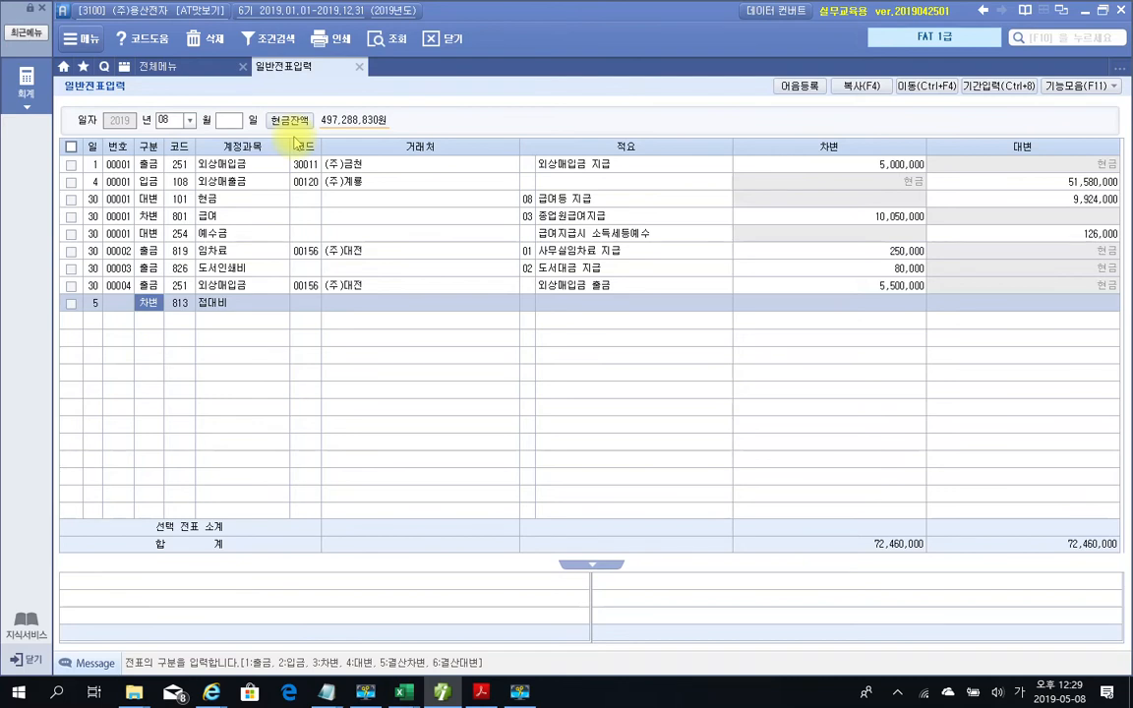
text(1)
key(Return)
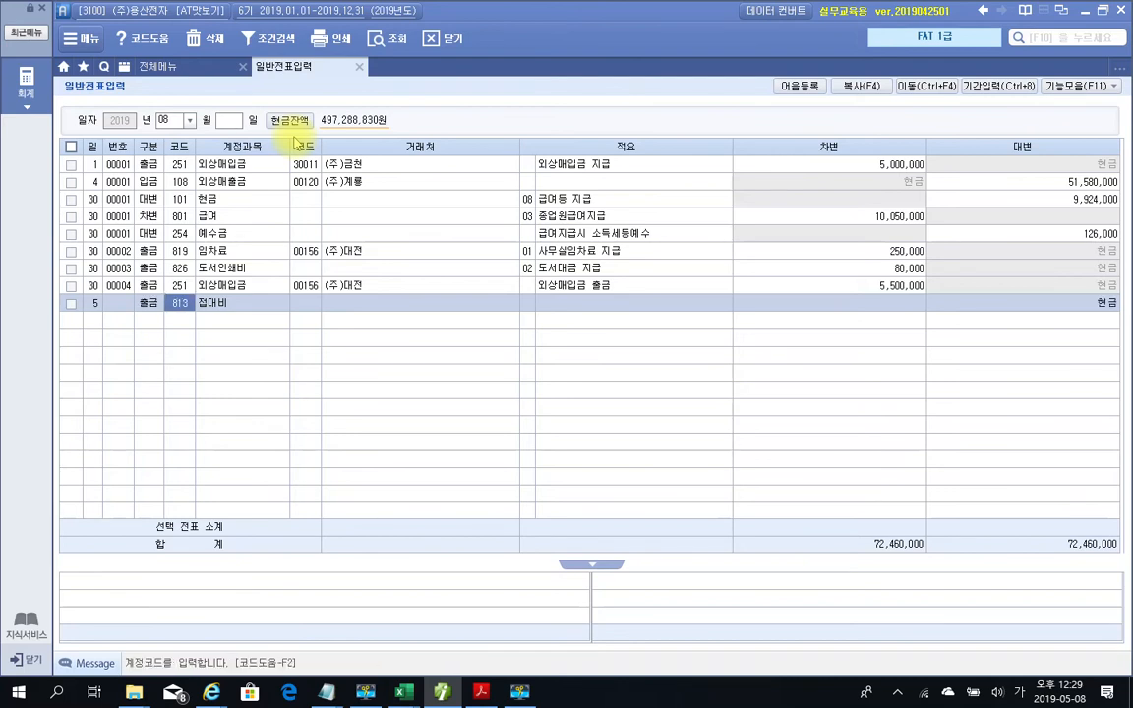
key(Return)
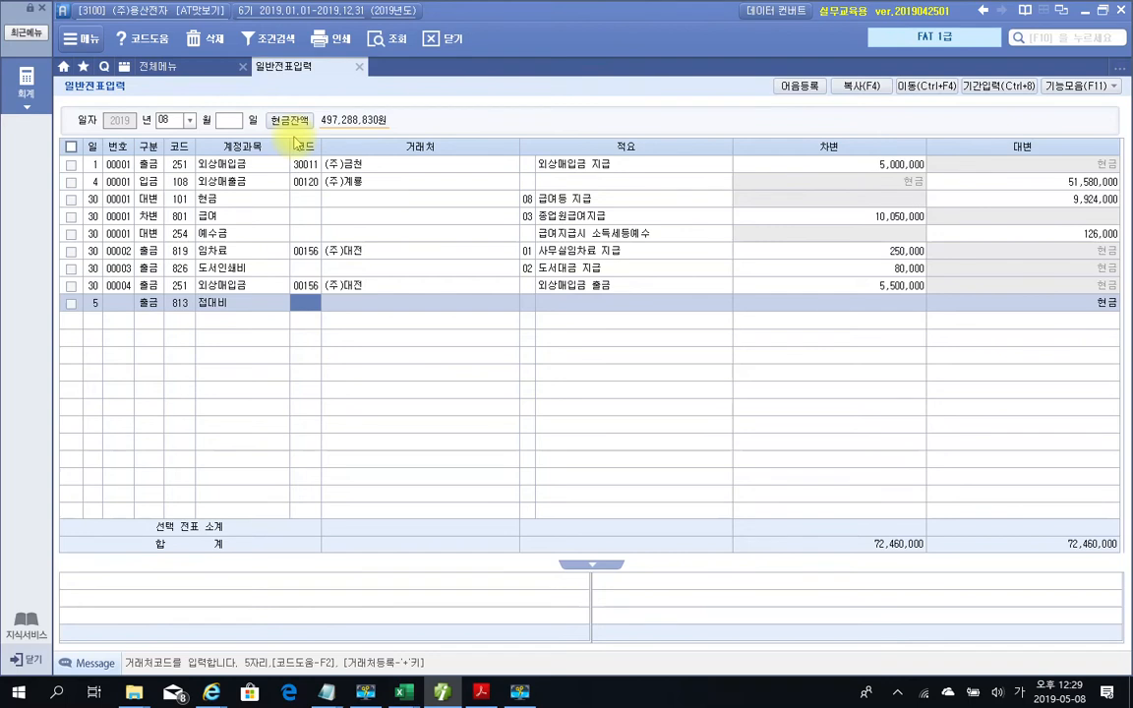
key(Return)
key(Return)
key(Return)
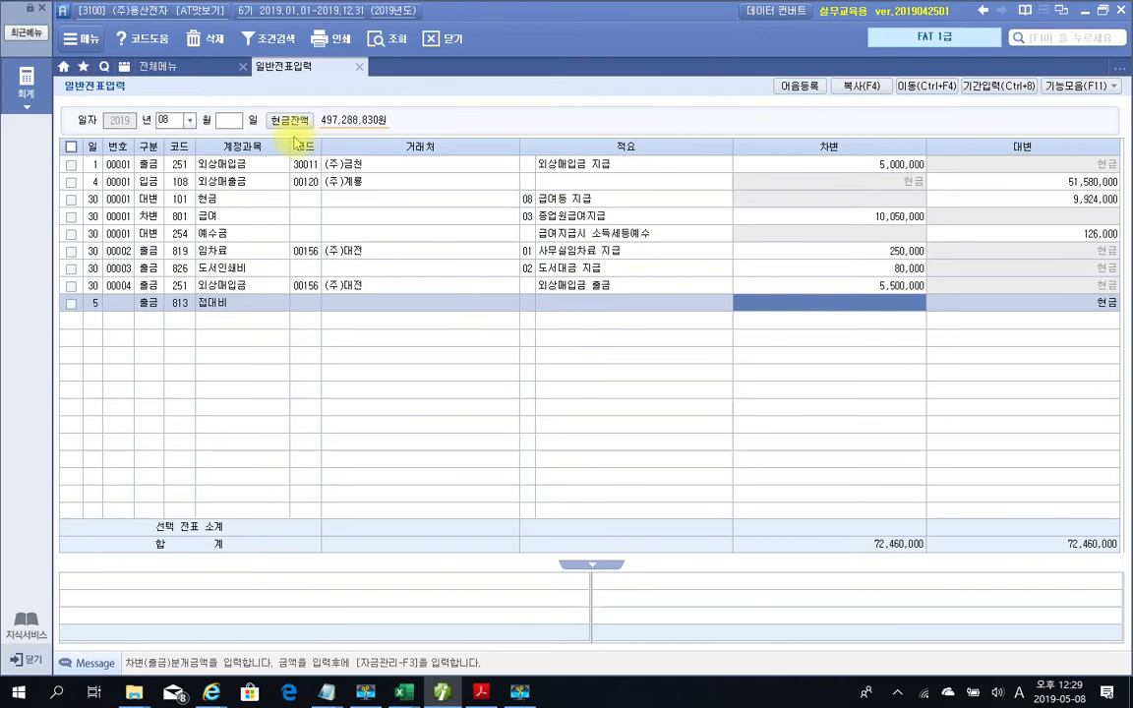
text(1650000)
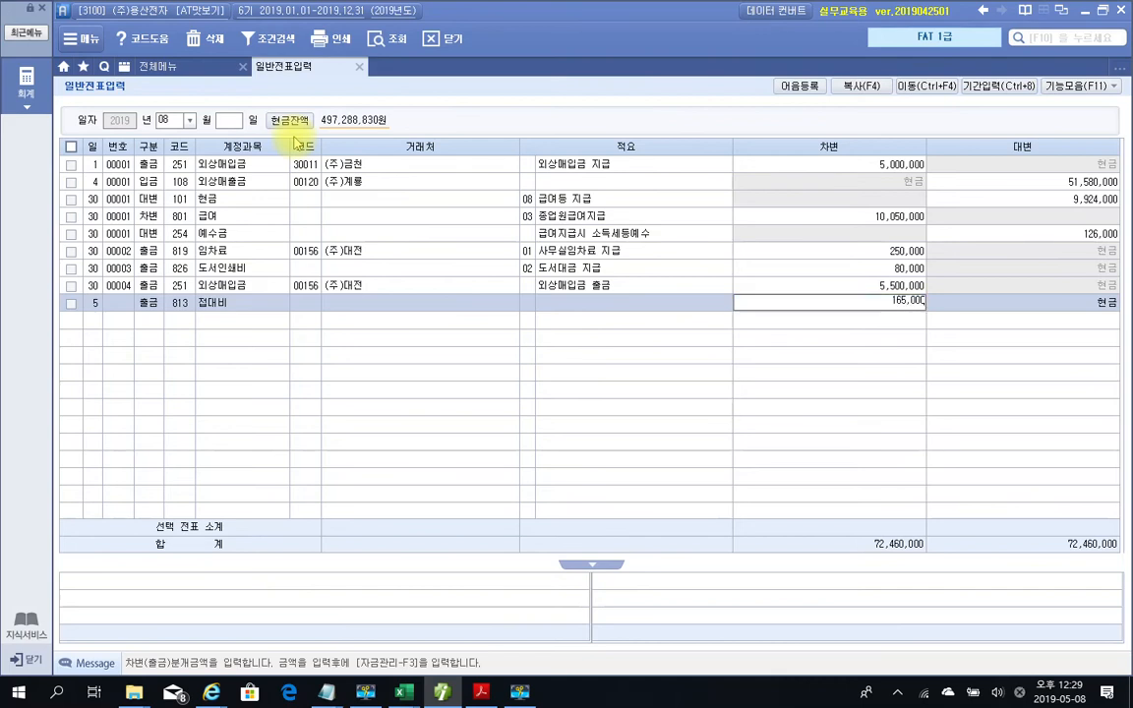
key(Return)
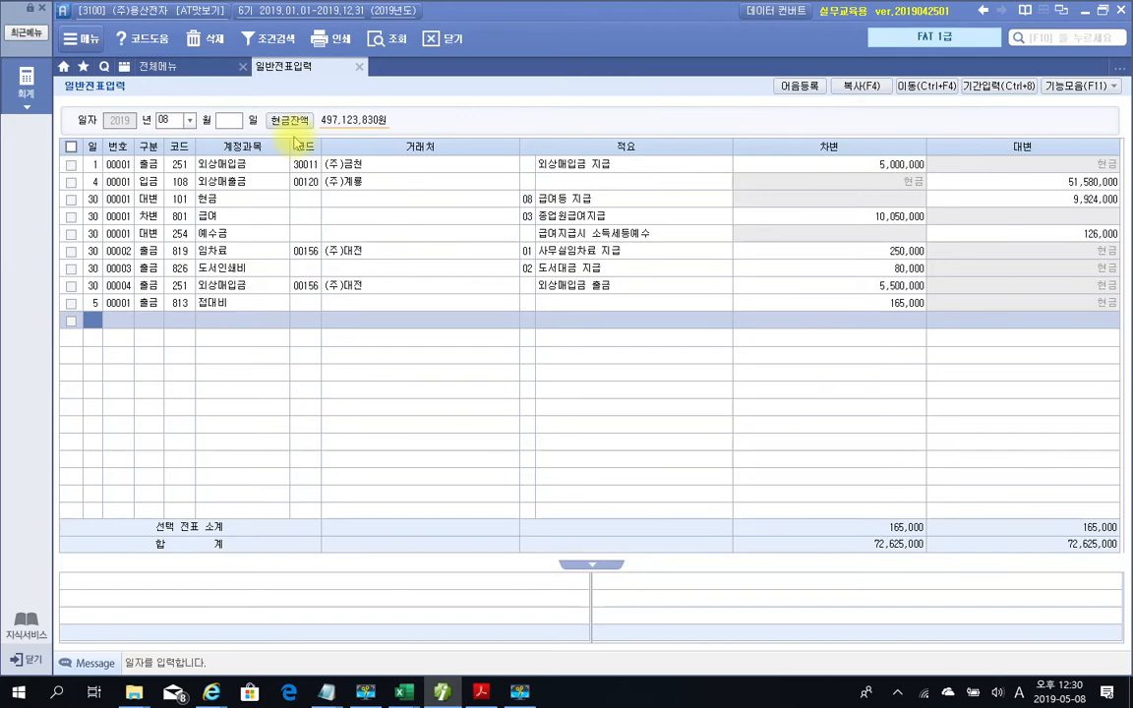
Bring the exam PDF forward and scroll to problem 2, 약속어음의 할인, and its 당좌예금 table
click(440, 691)
scroll(455, 430, down, 10)
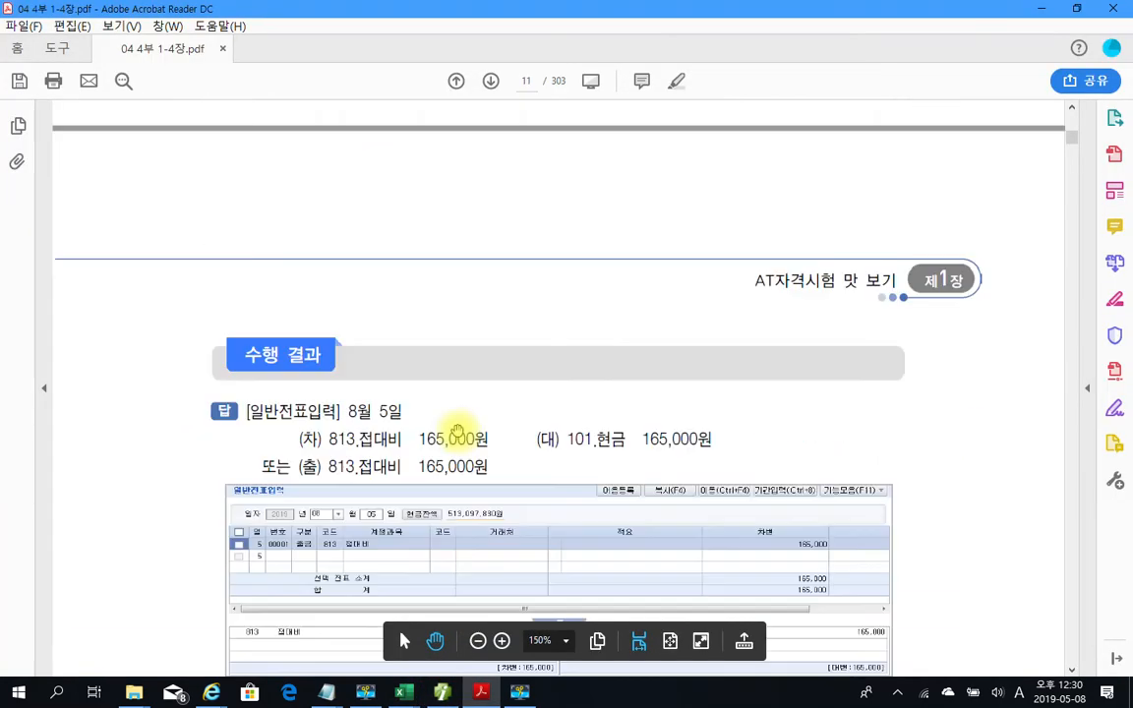
scroll(458, 430, down, 6)
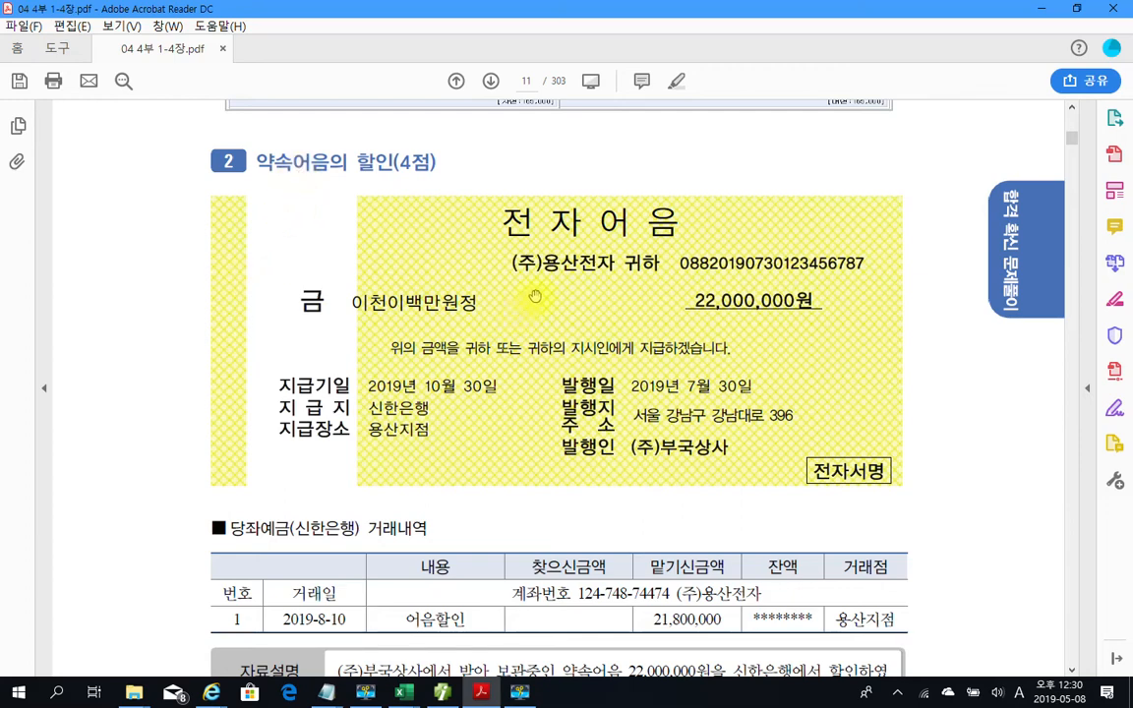
drag(691, 301, 814, 303)
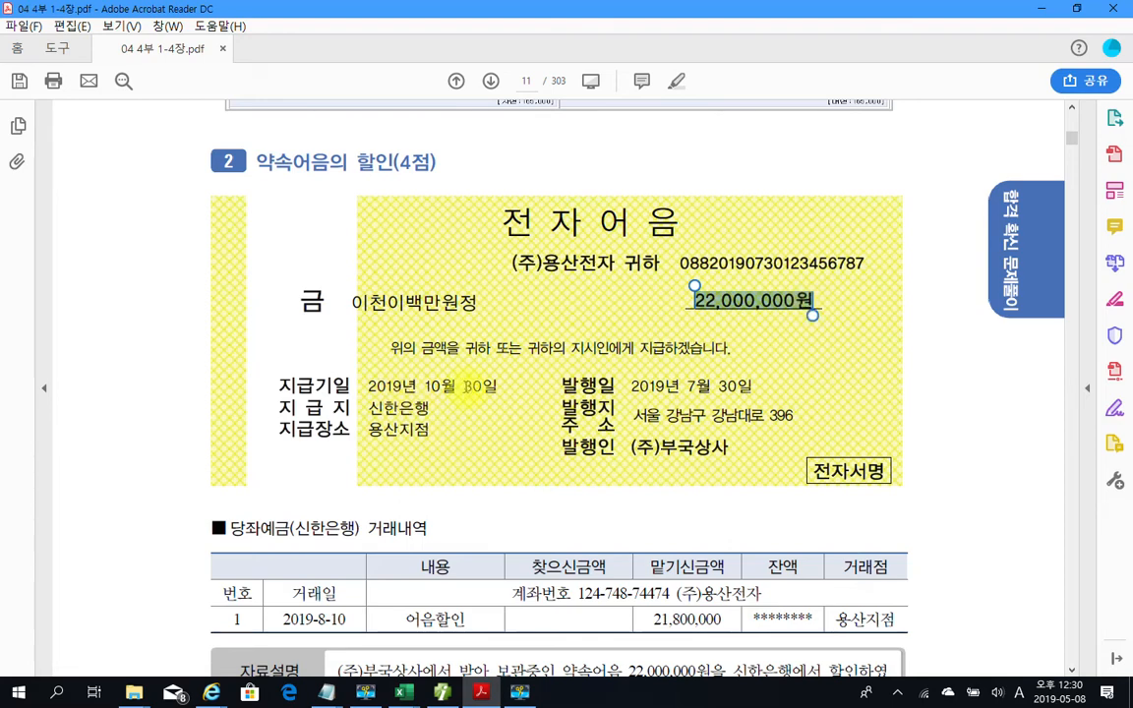
scroll(458, 509, down, 1)
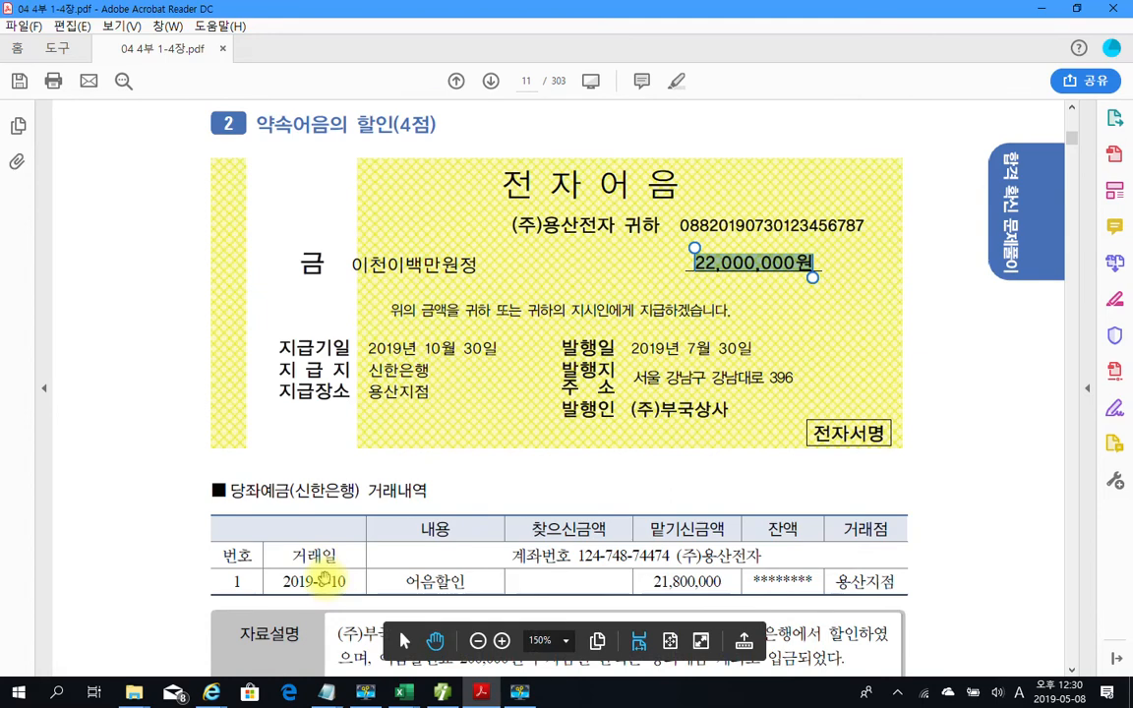
scroll(307, 559, down, 1)
scroll(295, 541, down, 1)
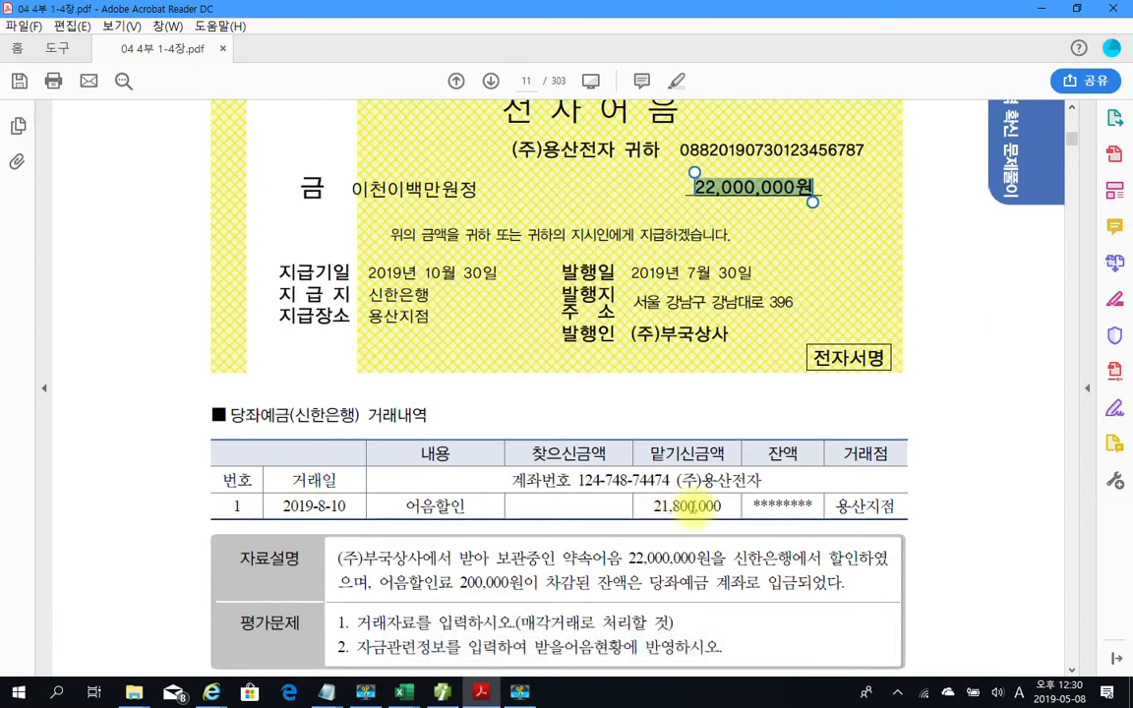
click(693, 507)
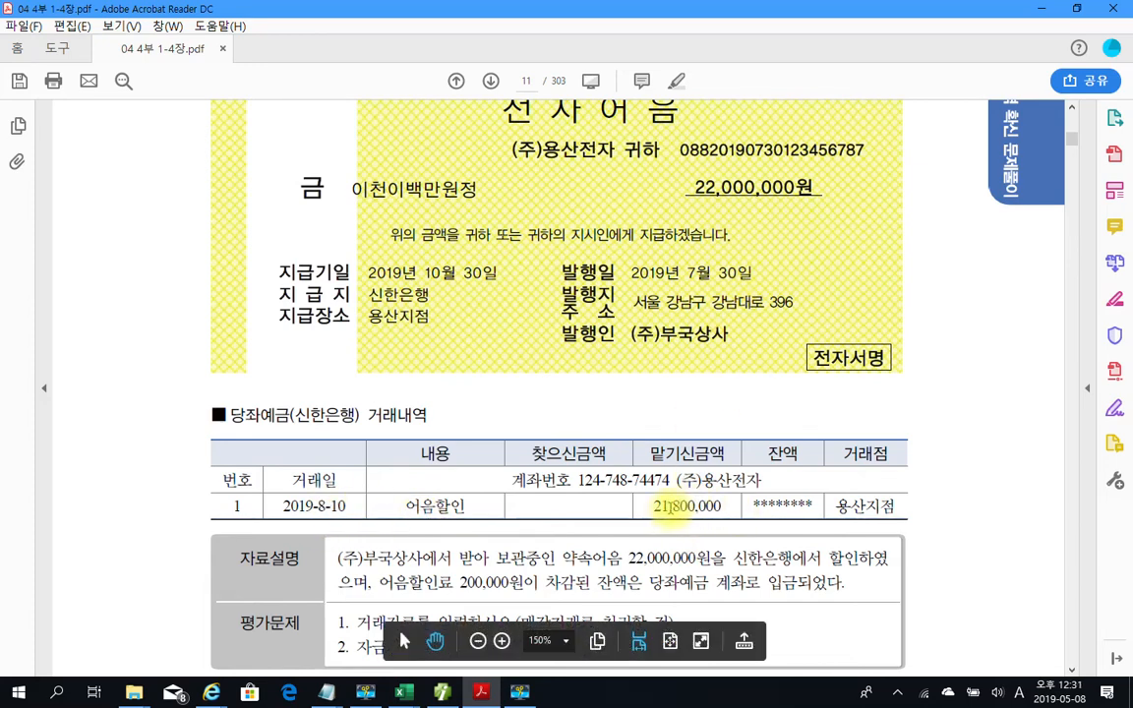
scroll(675, 512, down, 3)
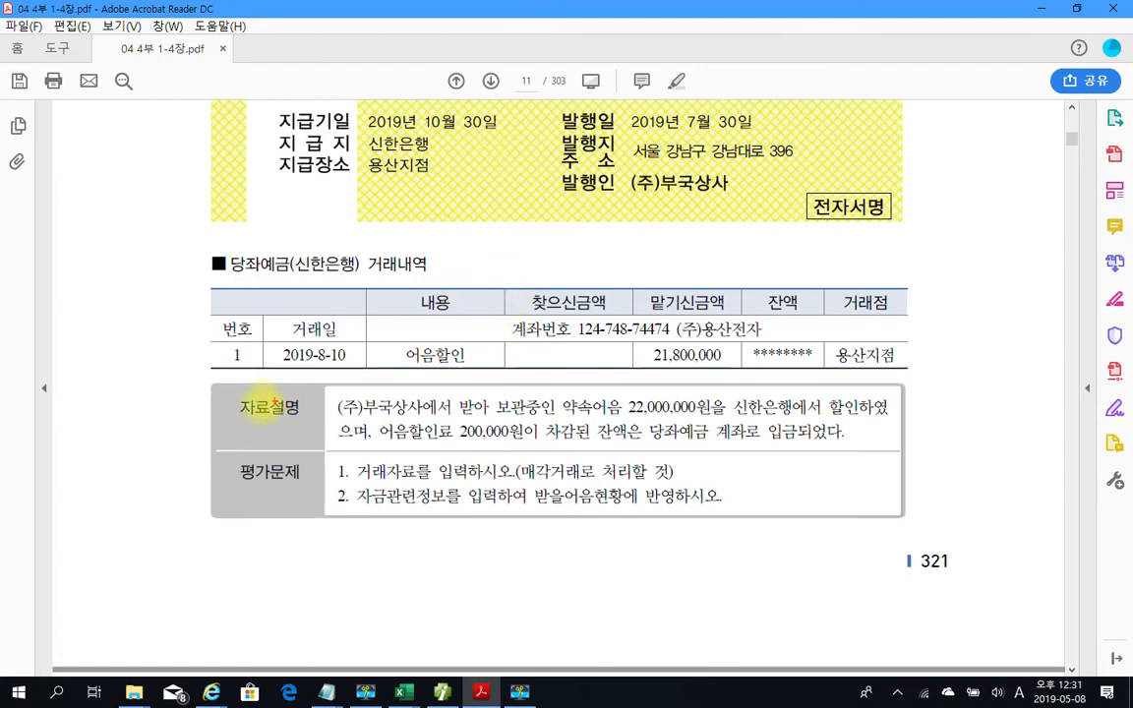
Mark up problem 2 in red: outline the description, circle question numbers, underline 매각거래로 처리할 and 받을어음
mouse_move(186, 371)
mouse_down()
mouse_move(407, 433)
mouse_move(903, 527)
mouse_up()
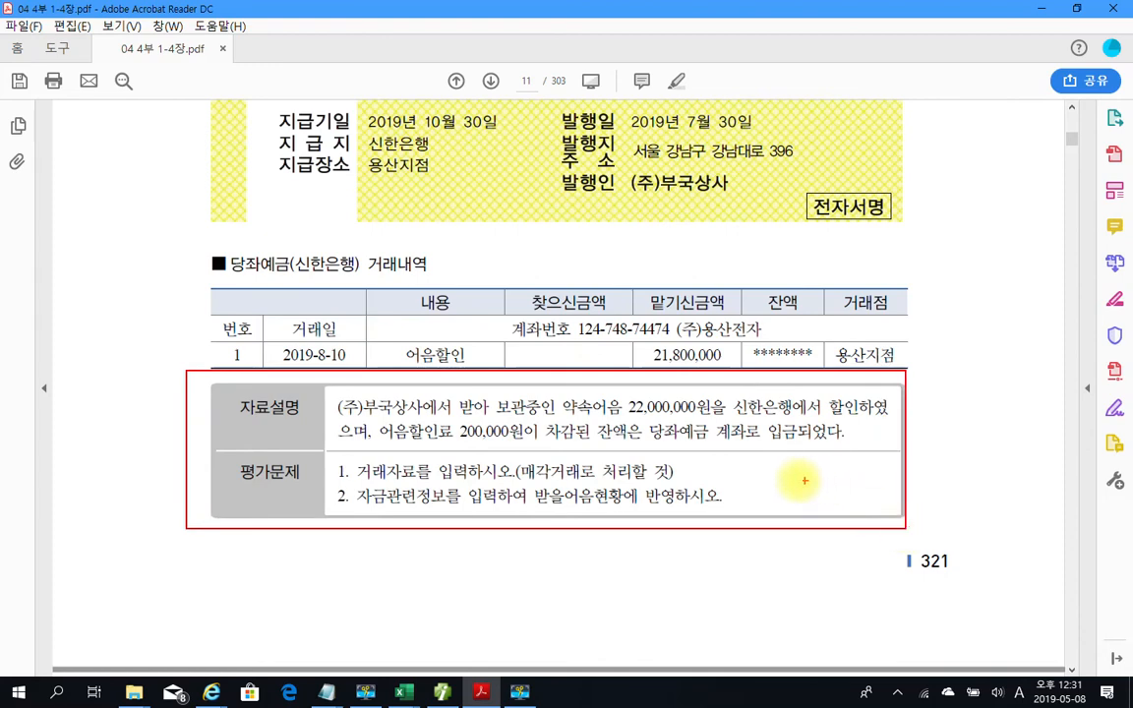
drag(217, 449, 940, 451)
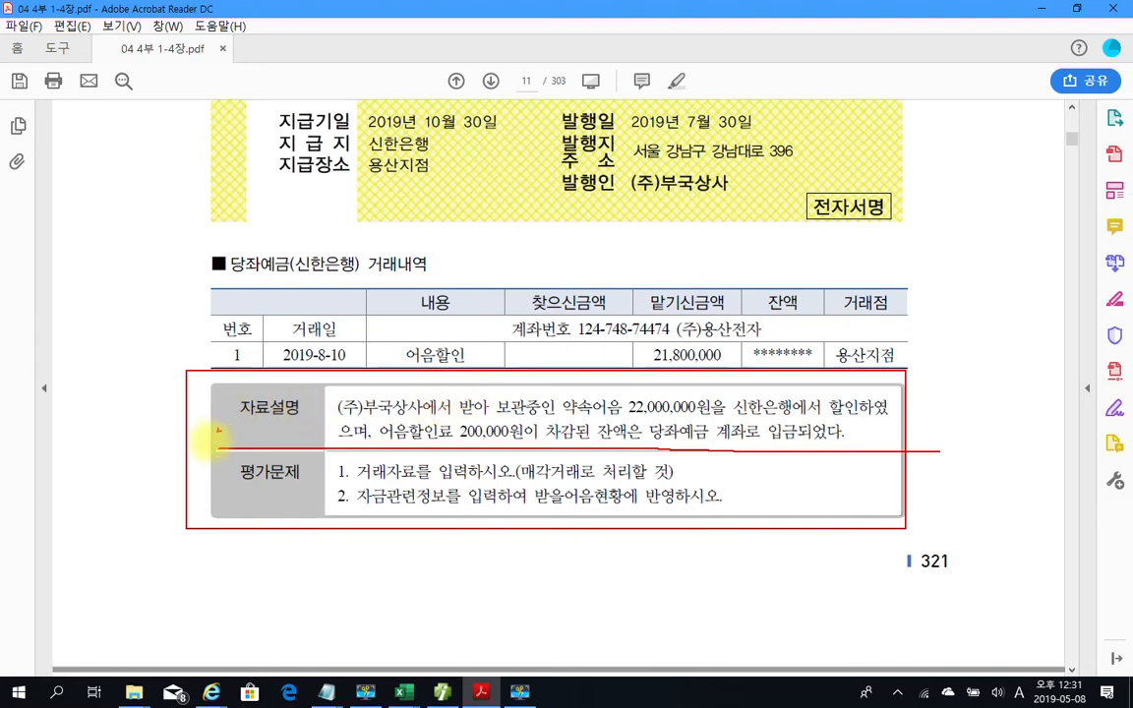
mouse_move(191, 509)
mouse_down()
mouse_move(84, 475)
mouse_move(190, 409)
mouse_up()
mouse_move(103, 387)
mouse_down()
mouse_move(138, 252)
mouse_move(169, 254)
mouse_move(157, 272)
mouse_up()
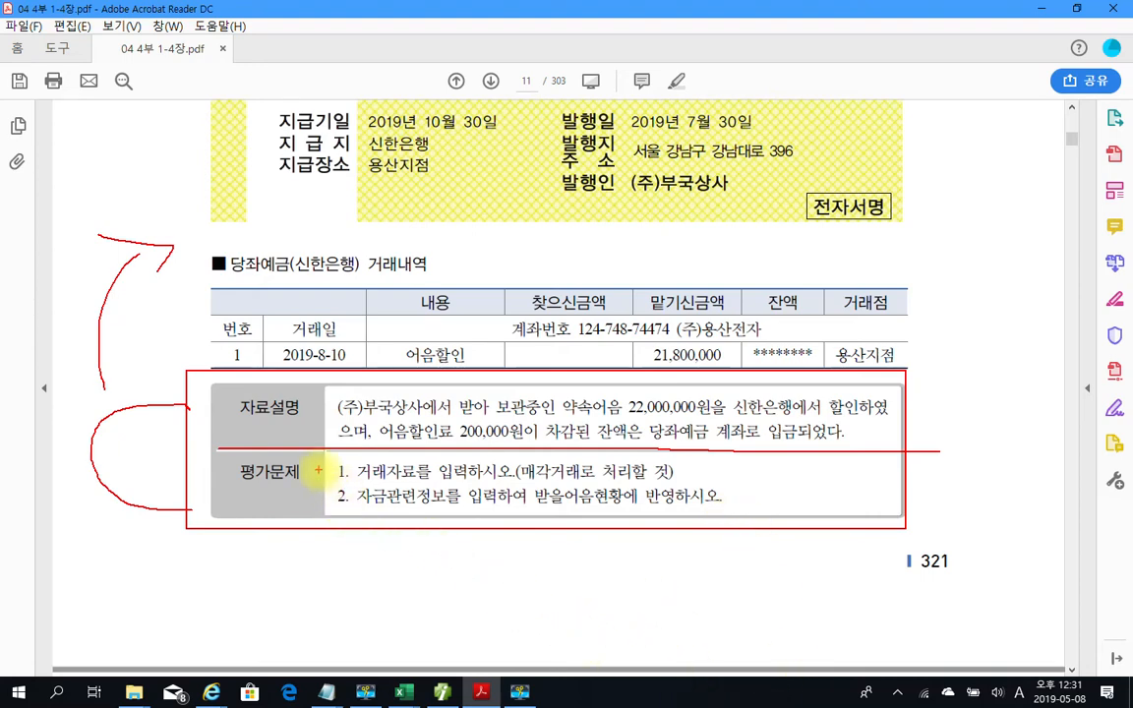
mouse_move(348, 458)
mouse_down()
mouse_move(344, 483)
mouse_move(350, 473)
mouse_move(320, 500)
mouse_move(353, 508)
mouse_up()
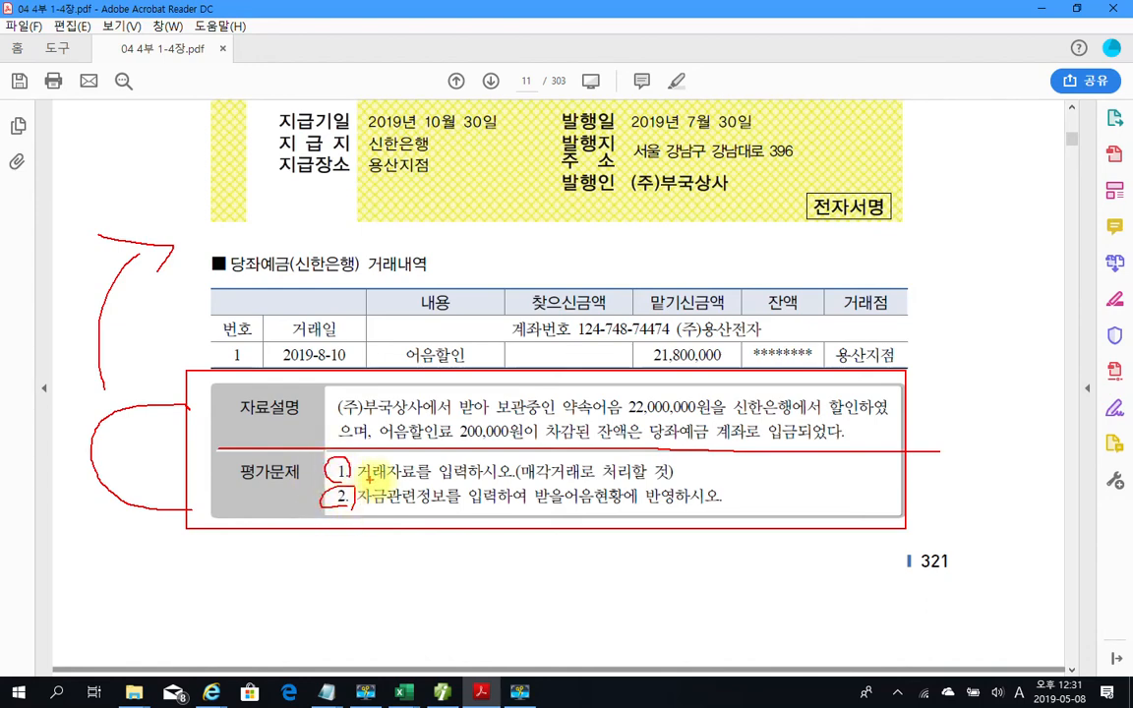
drag(538, 482, 649, 482)
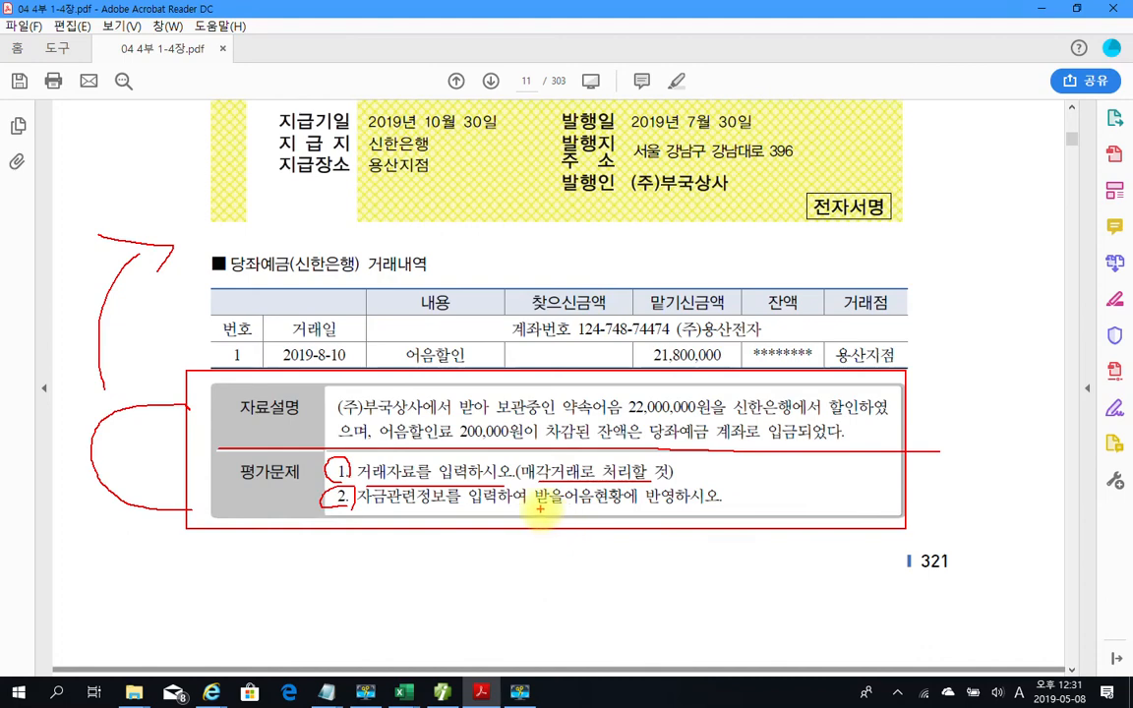
drag(536, 507, 588, 510)
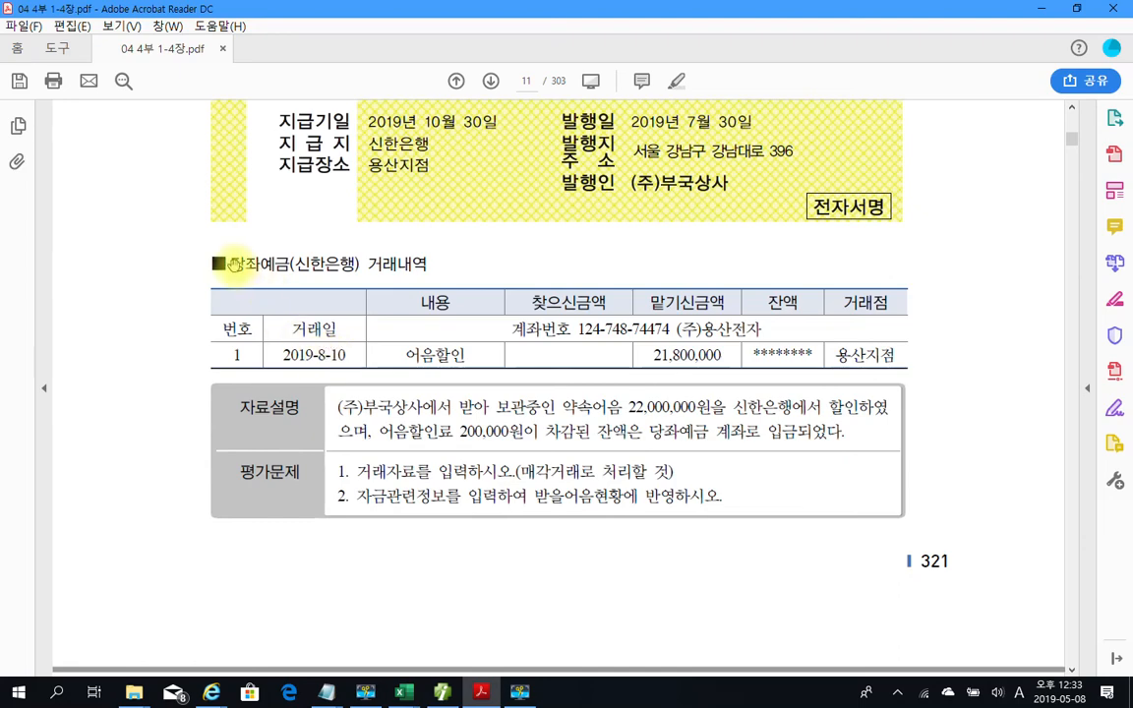
Highlight the table heading word 당좌예금 in yellow
drag(231, 263, 286, 266)
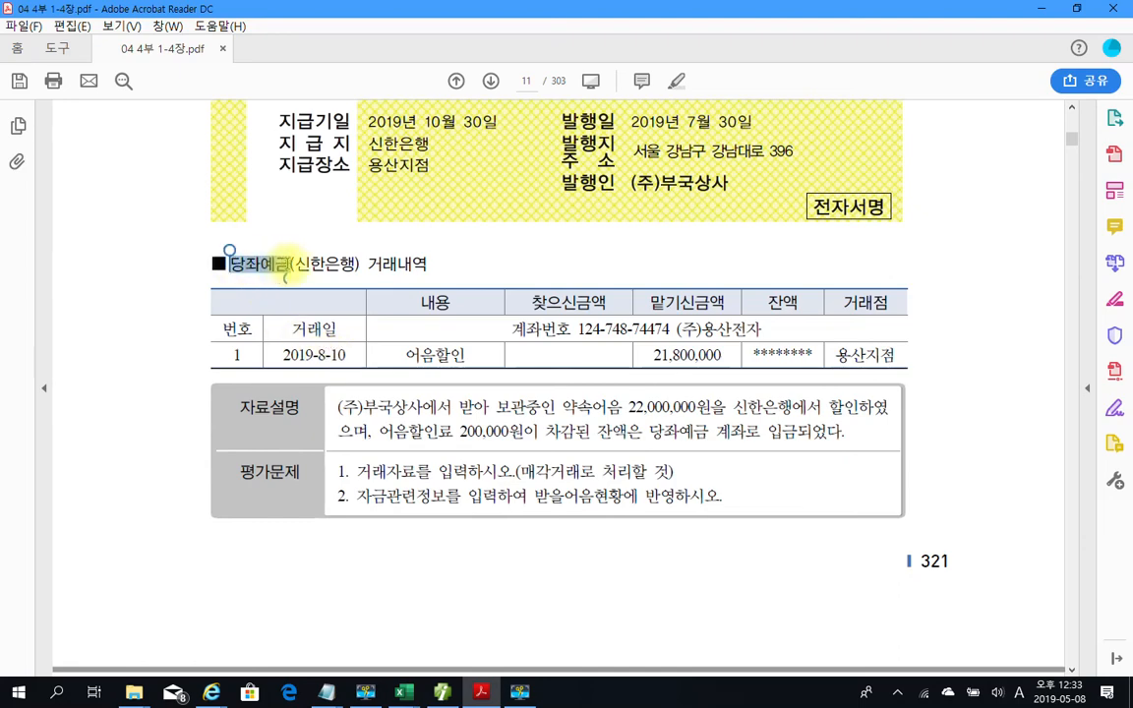
right_click(314, 274)
click(320, 303)
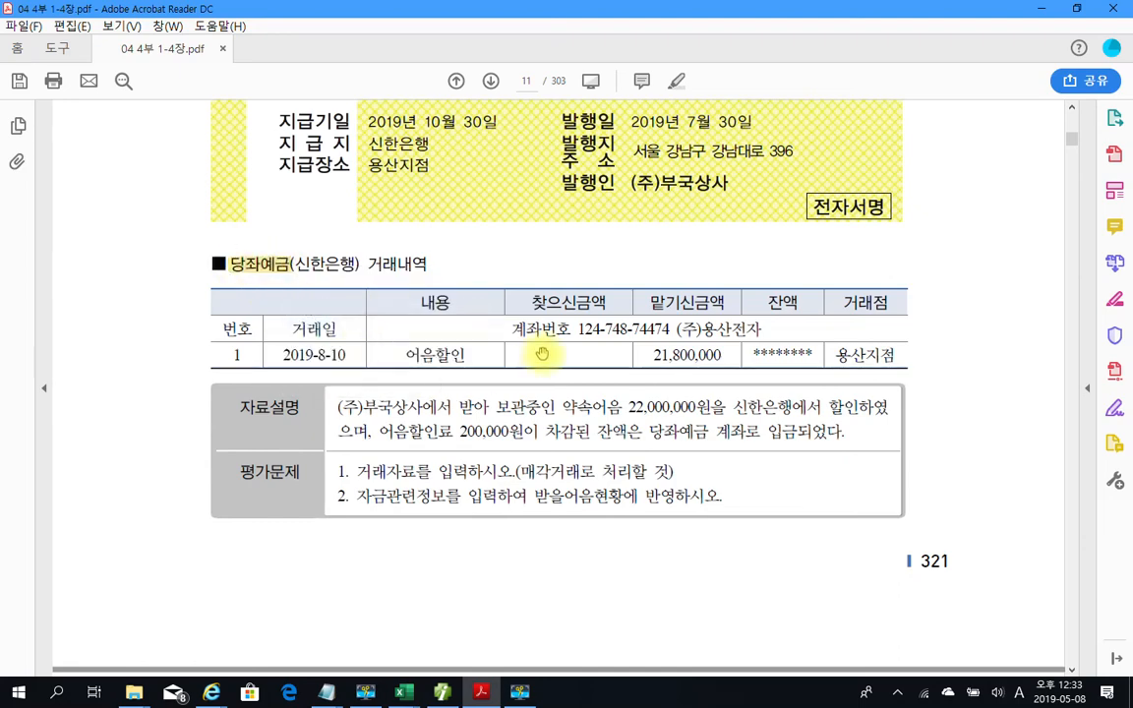
scroll(541, 354, up, 5)
scroll(514, 338, down, 4)
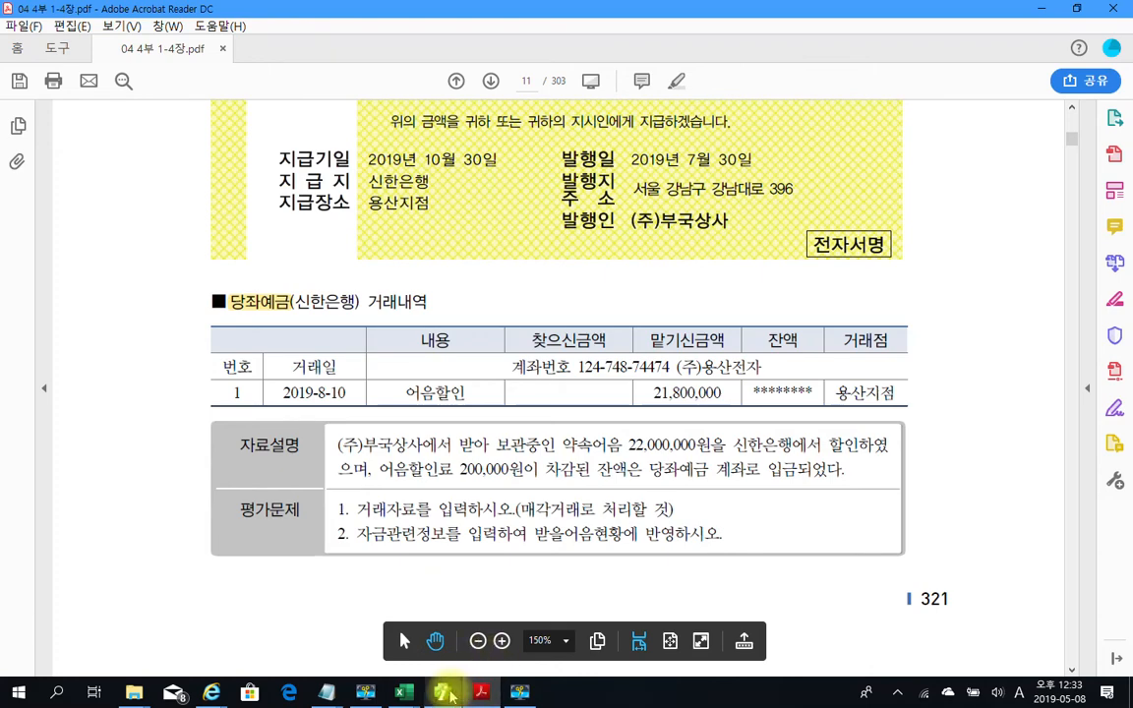
In Smart A, start an Aug 10 구분 4 credit line for 110 받을어음 with client 00105 (주)부국상사
mouse_move(448, 694)
click(441, 604)
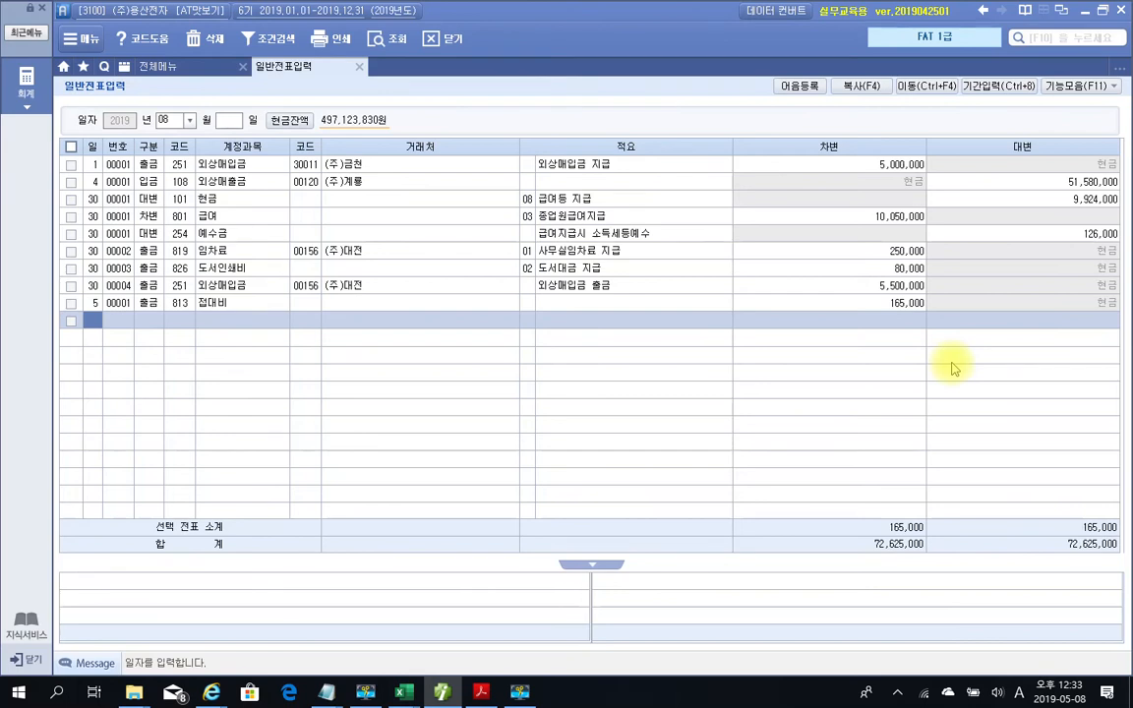
text(10)
key(Return)
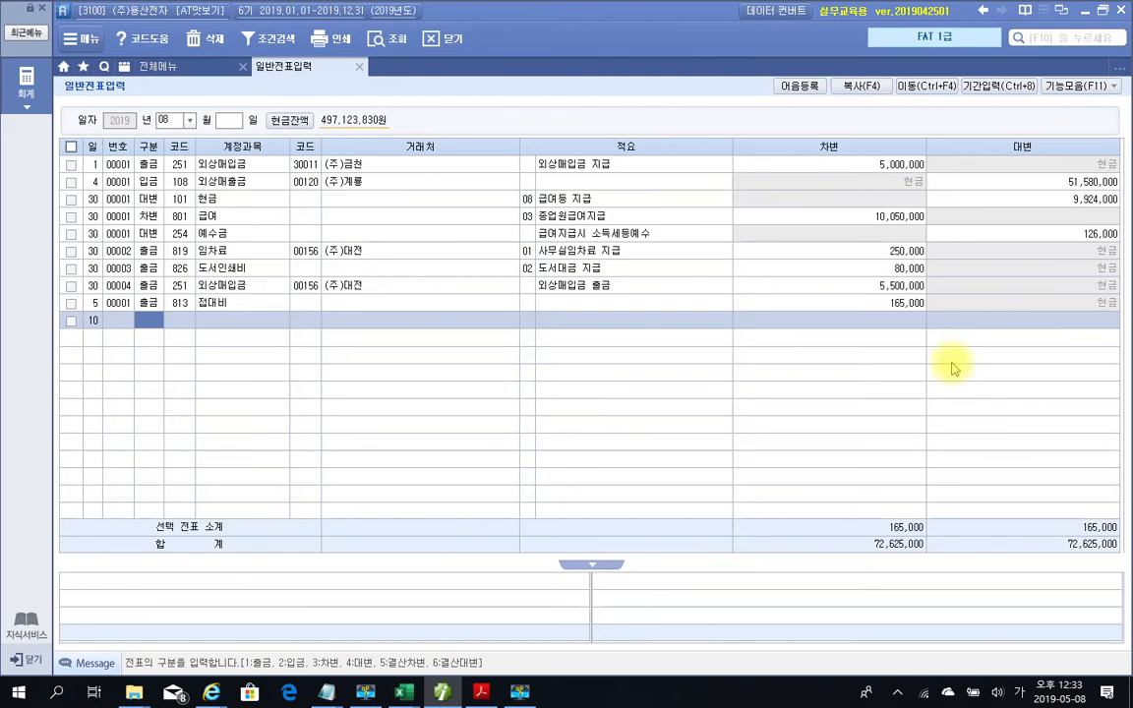
text(4)
key(Return)
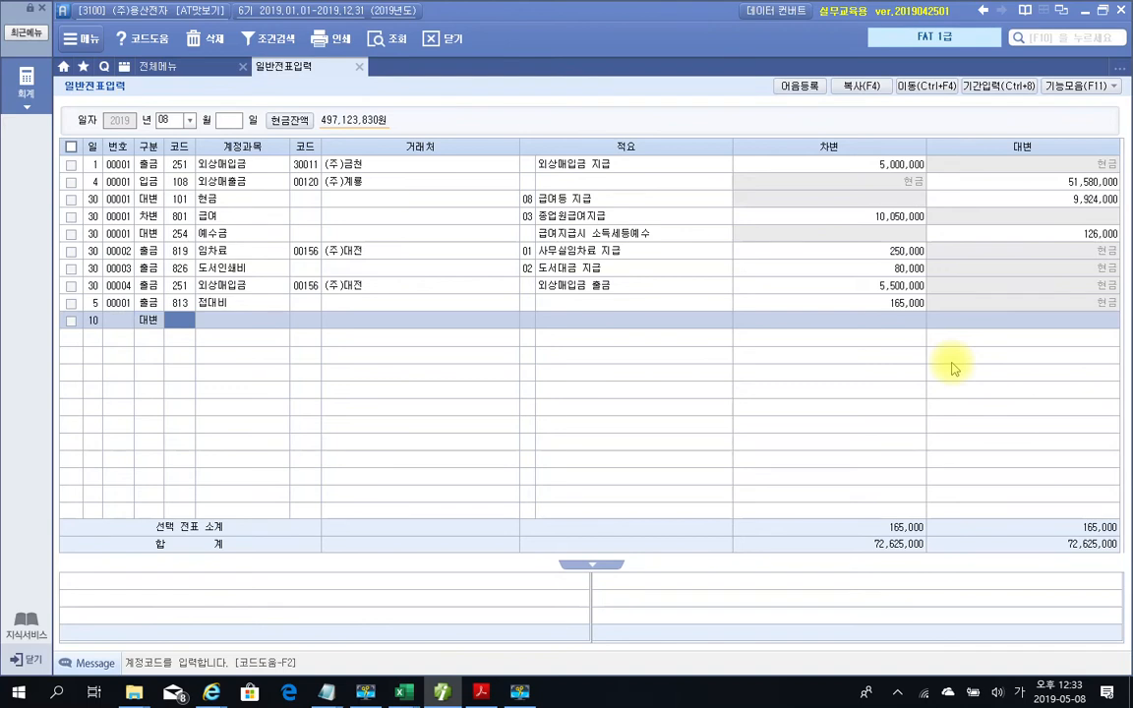
text(110)
key(Return)
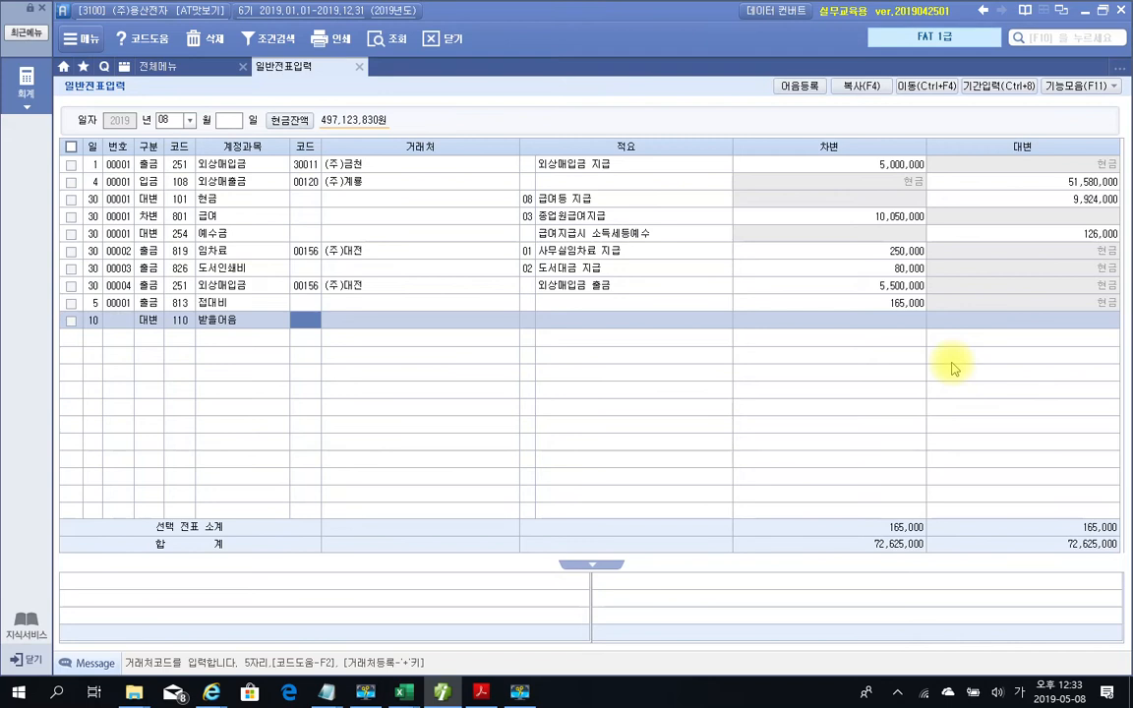
text(00105)
key(Return)
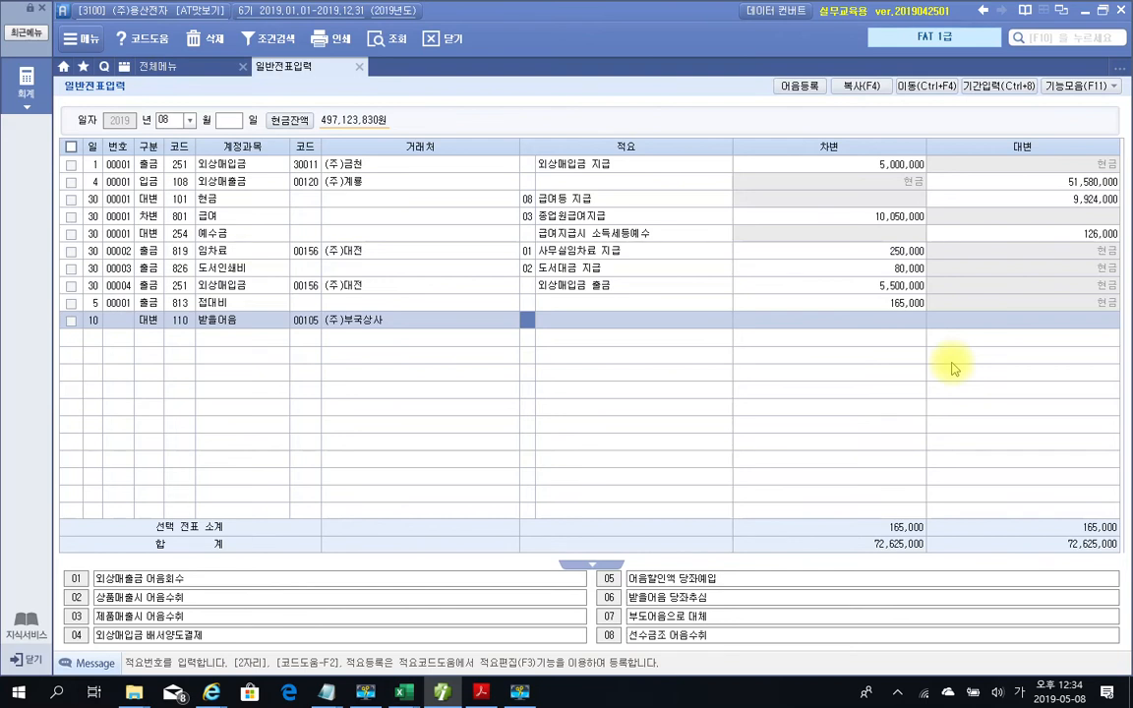
key(Return)
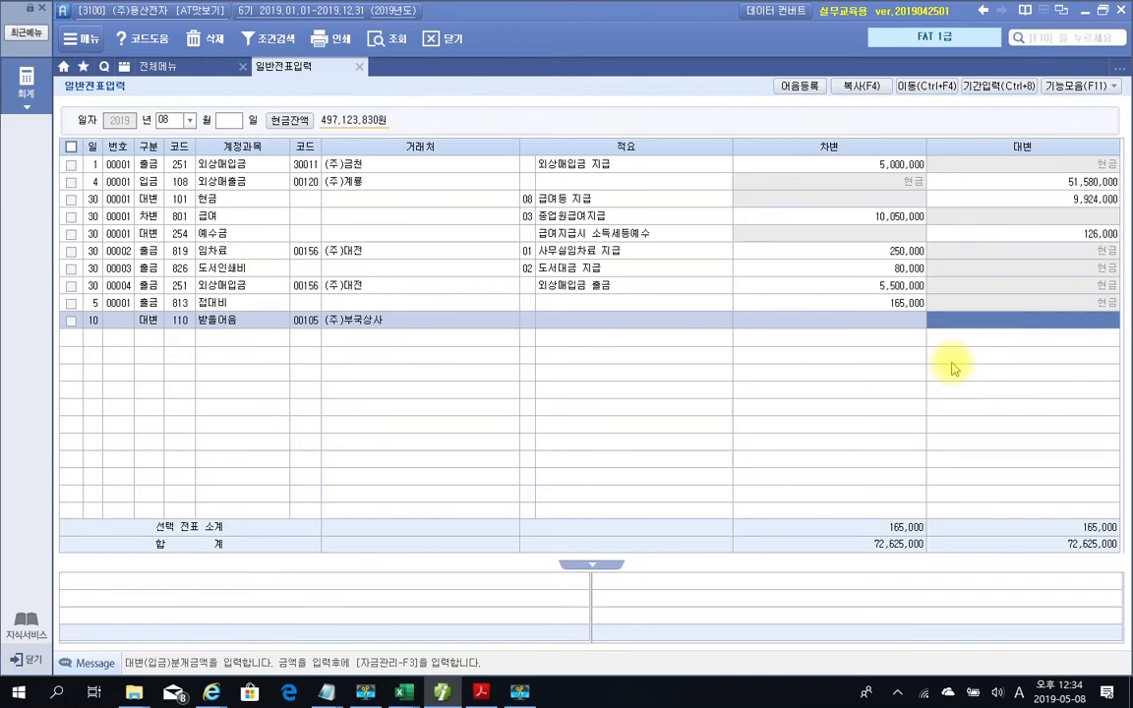
Enter 22,000,000 as the 받을어음 credit amount
text(223000)
key(BackSpace)
key(BackSpace)
key(BackSpace)
key(BackSpace)
text(000000)
key(Return)
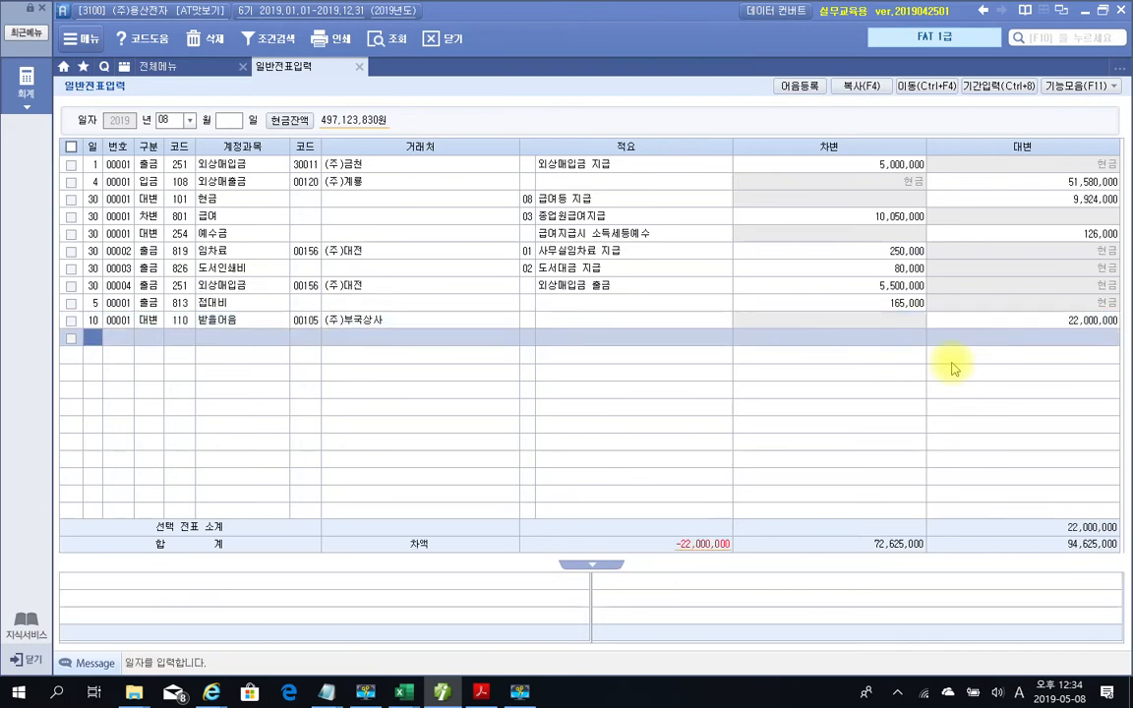
Add an Aug 10 구분 3 debit line for account 102 당좌예금
key(Return)
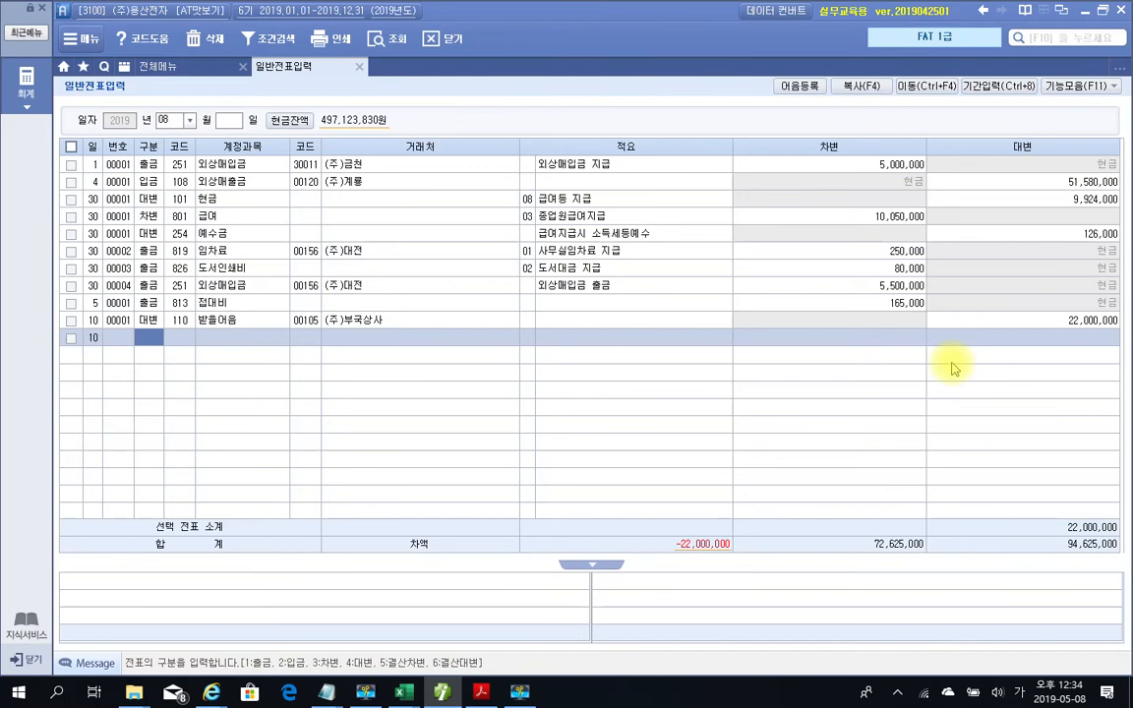
text(3)
key(Return)
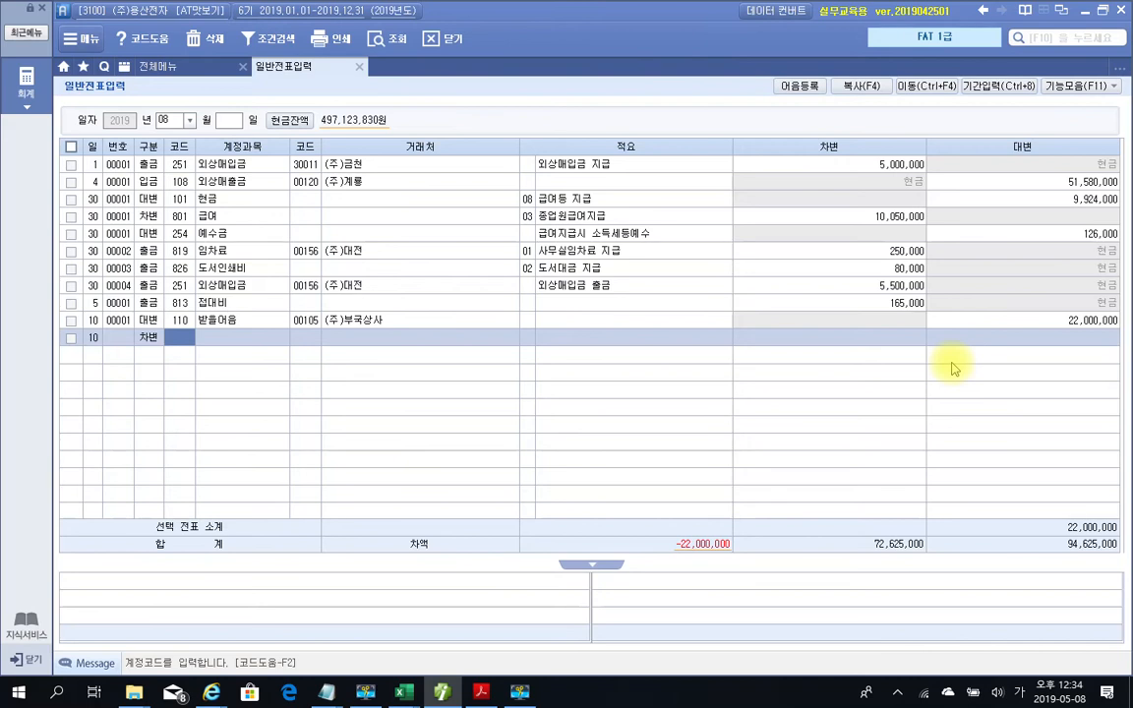
text(102)
key(Return)
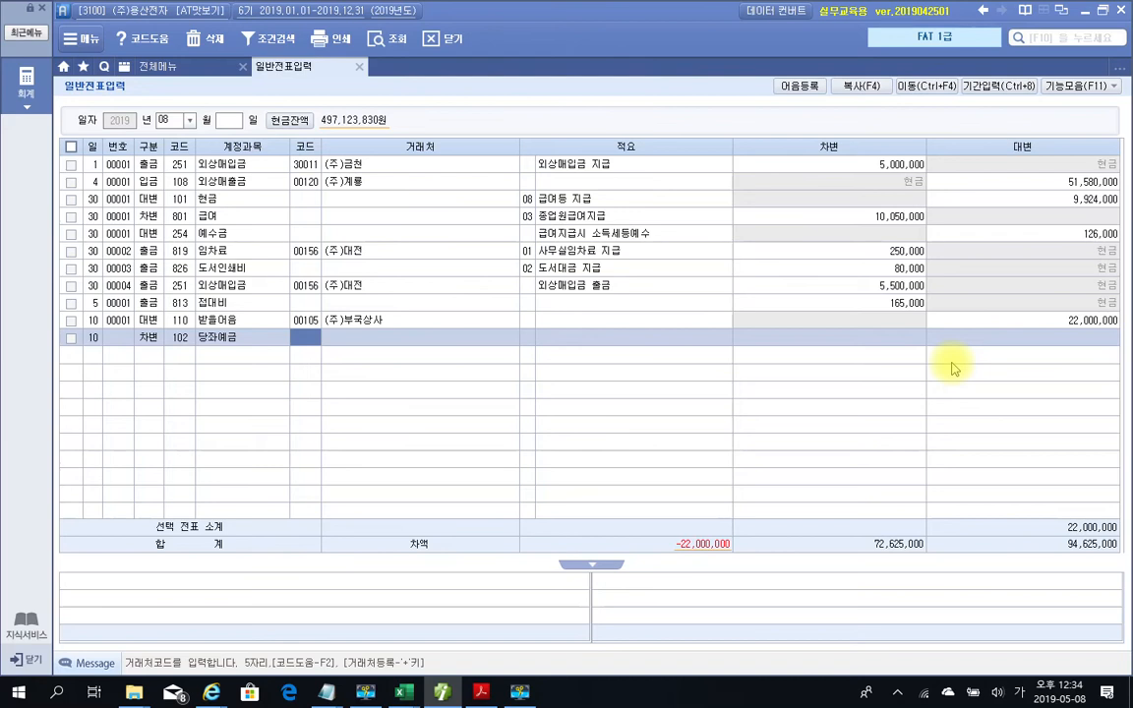
Give the 당좌예금 debit partner 98003 신한은행(당좌) and amount 21,800,000
text(신한)
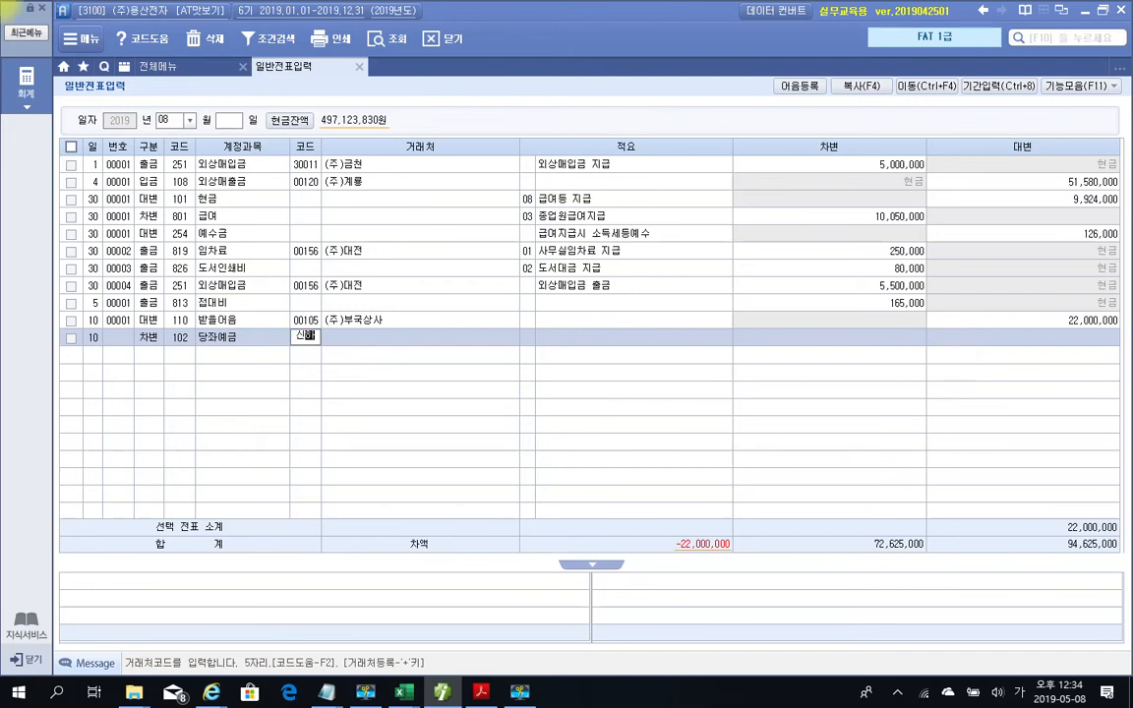
key(Return)
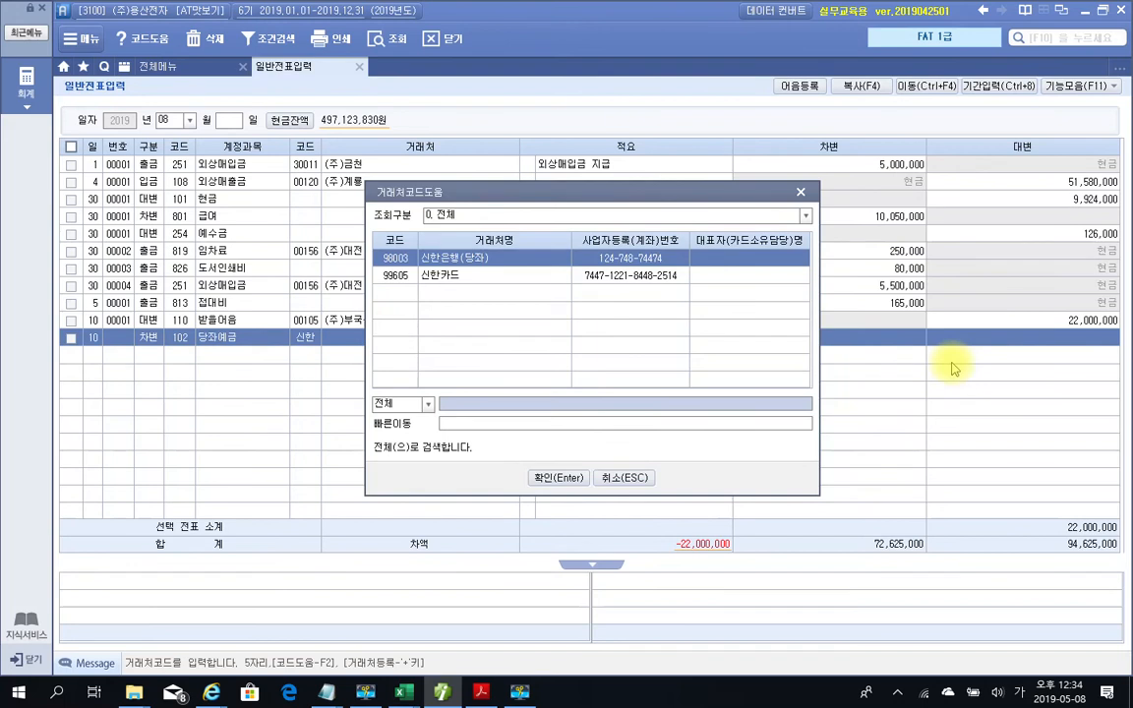
key(Return)
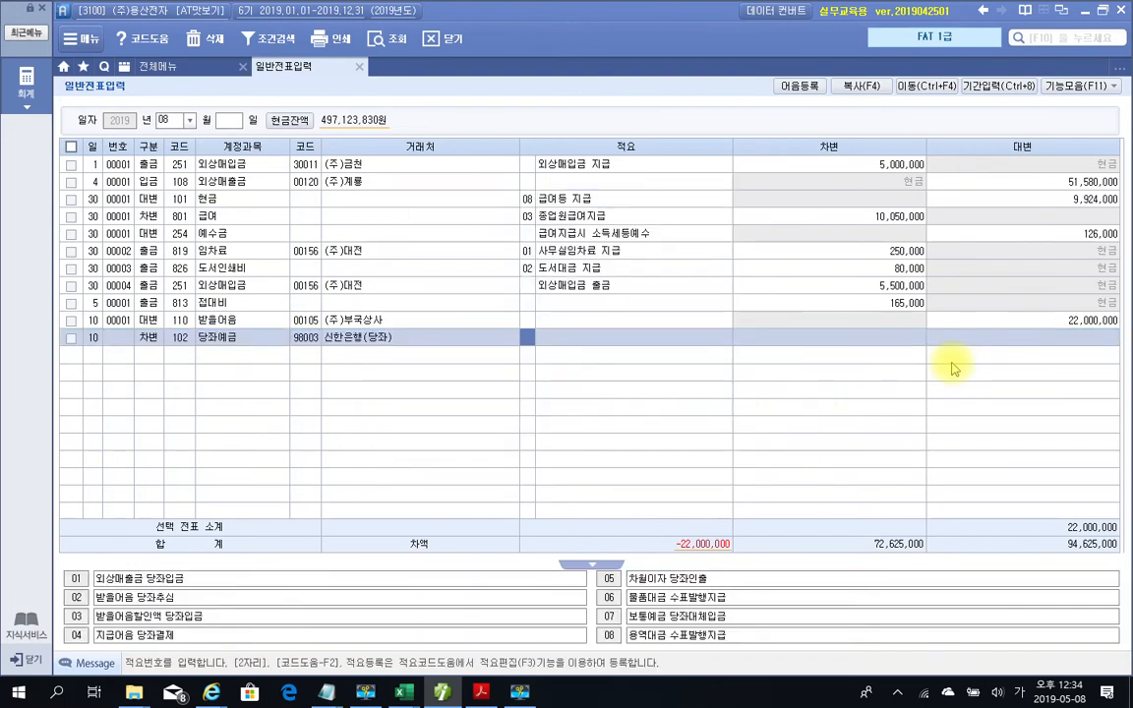
key(Return)
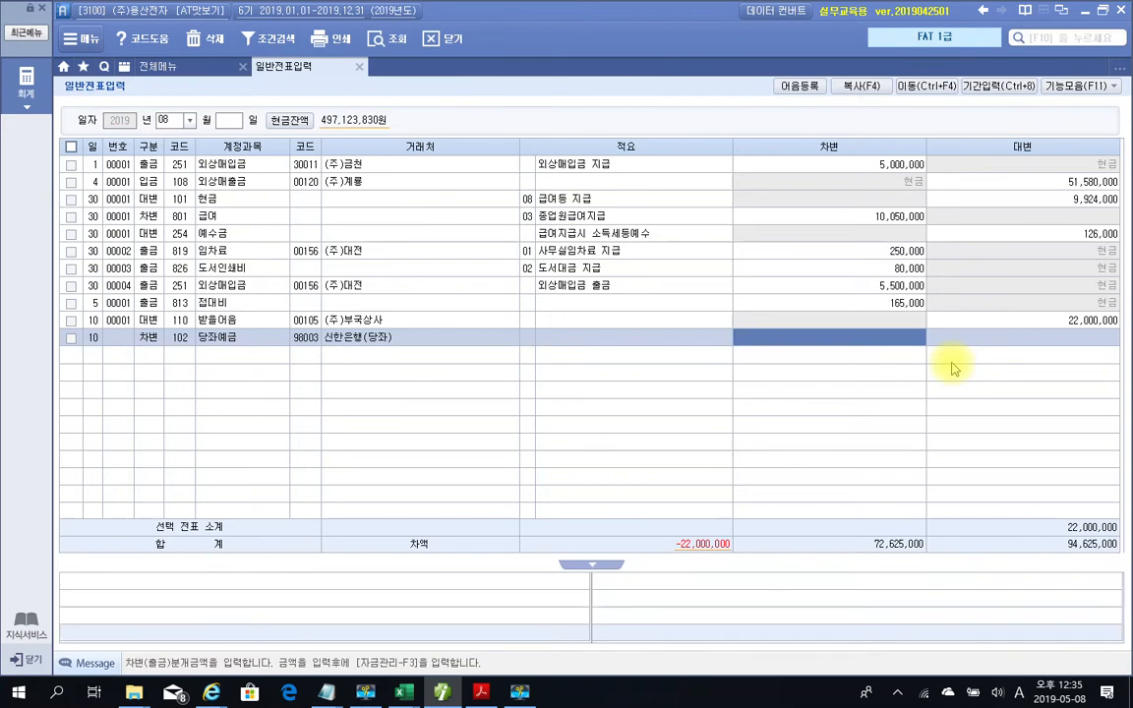
text(21800000)
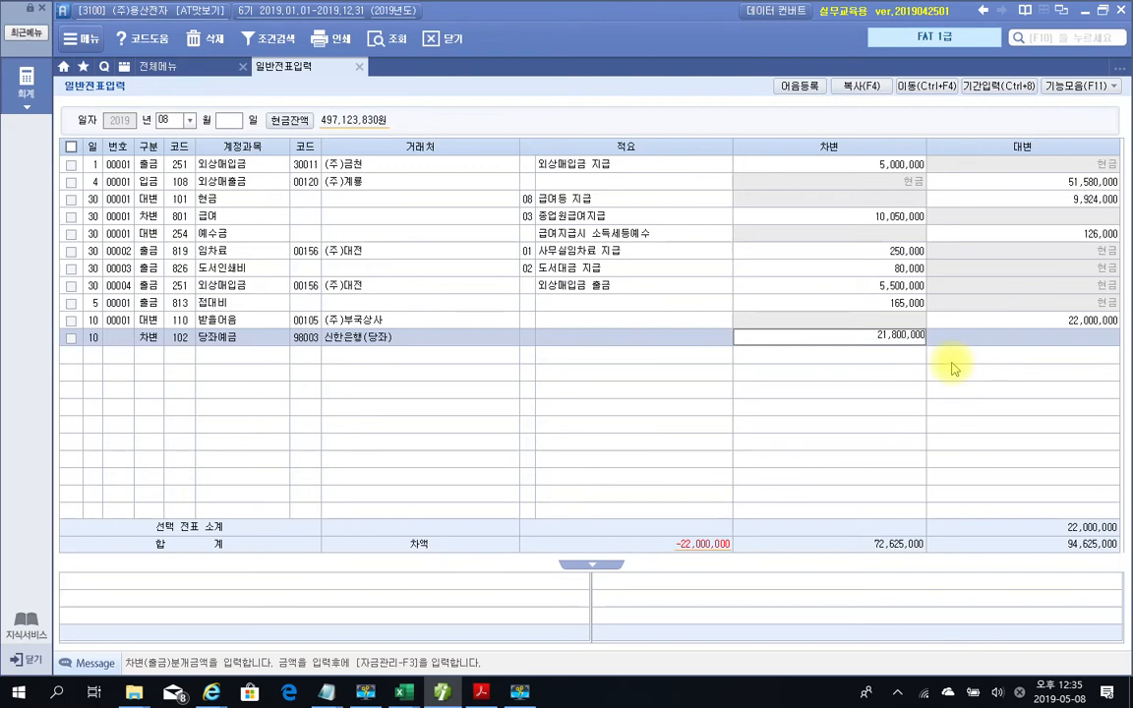
key(Return)
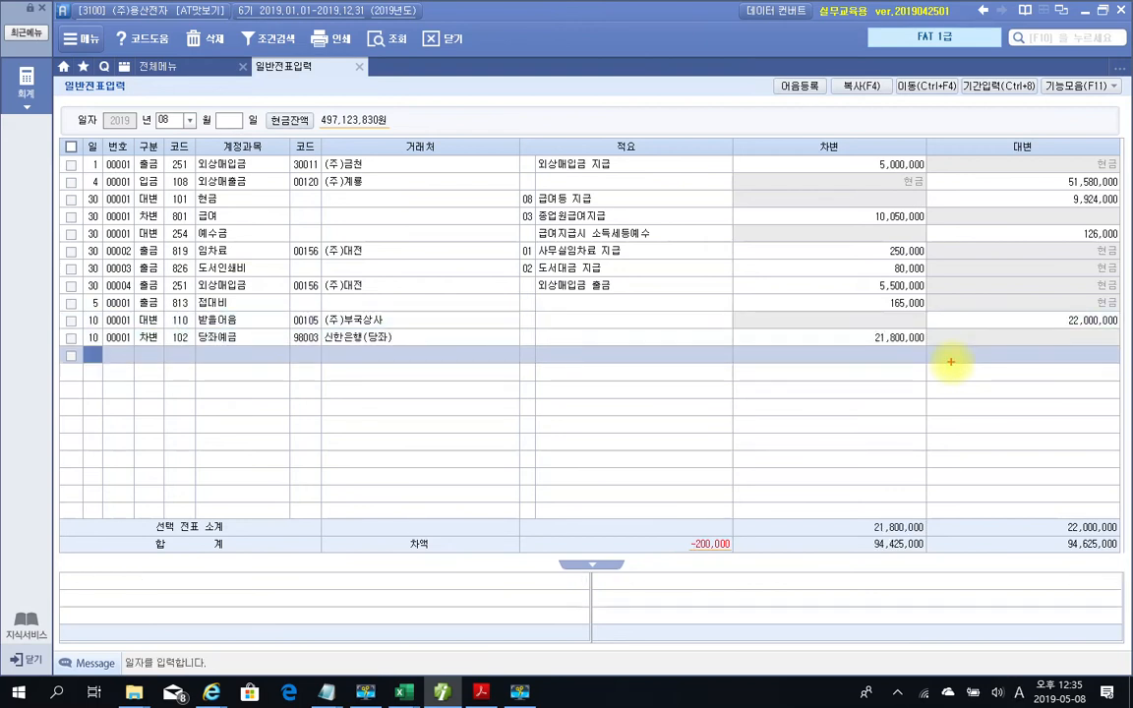
mouse_move(733, 588)
mouse_down()
mouse_move(652, 561)
mouse_move(743, 593)
mouse_up()
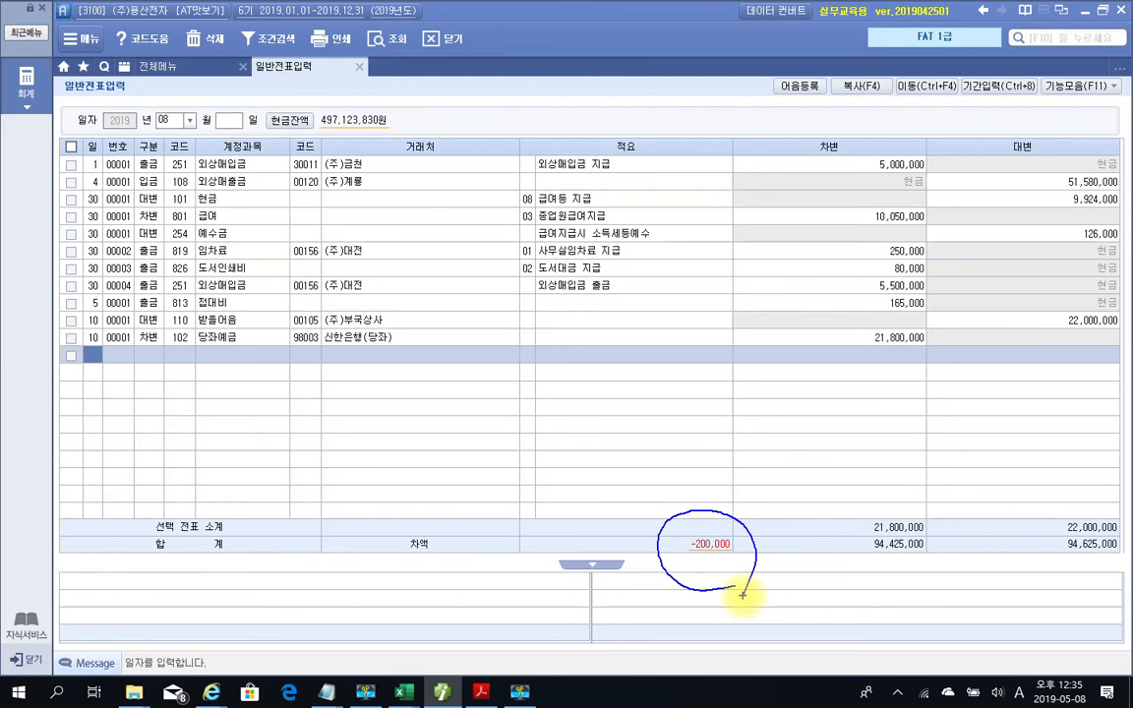
Start another Aug 10 구분 3 debit line below the 당좌예금 entry
key(Escape)
text(10)
key(Return)
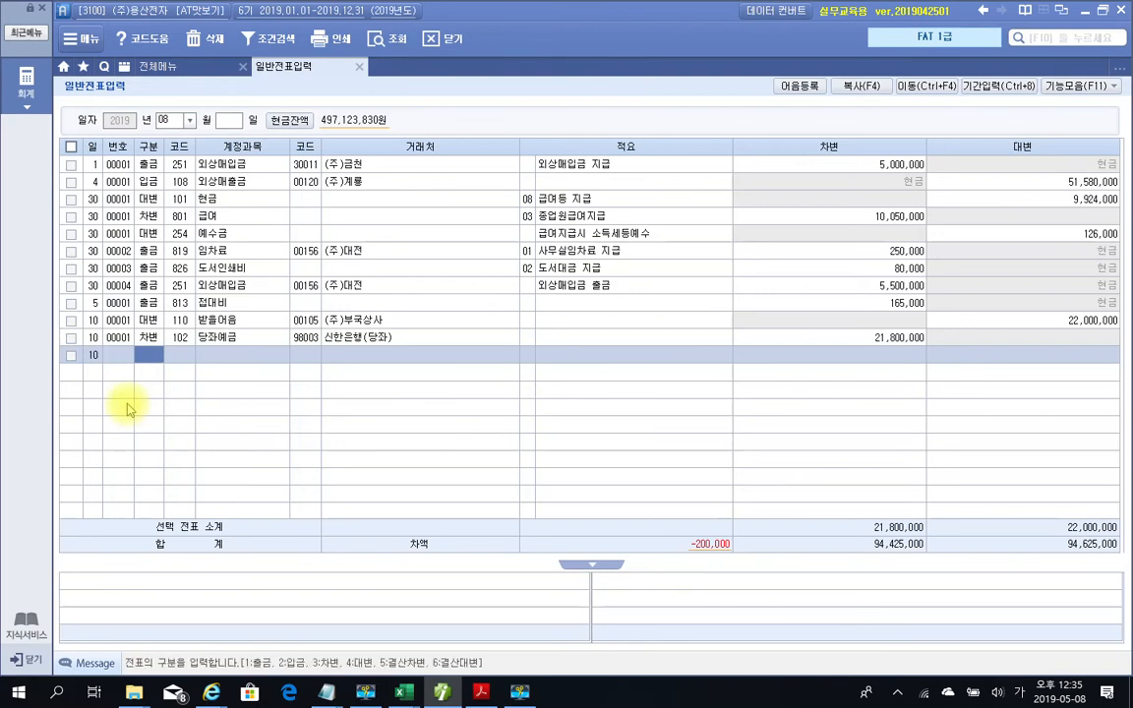
text(3)
key(Return)
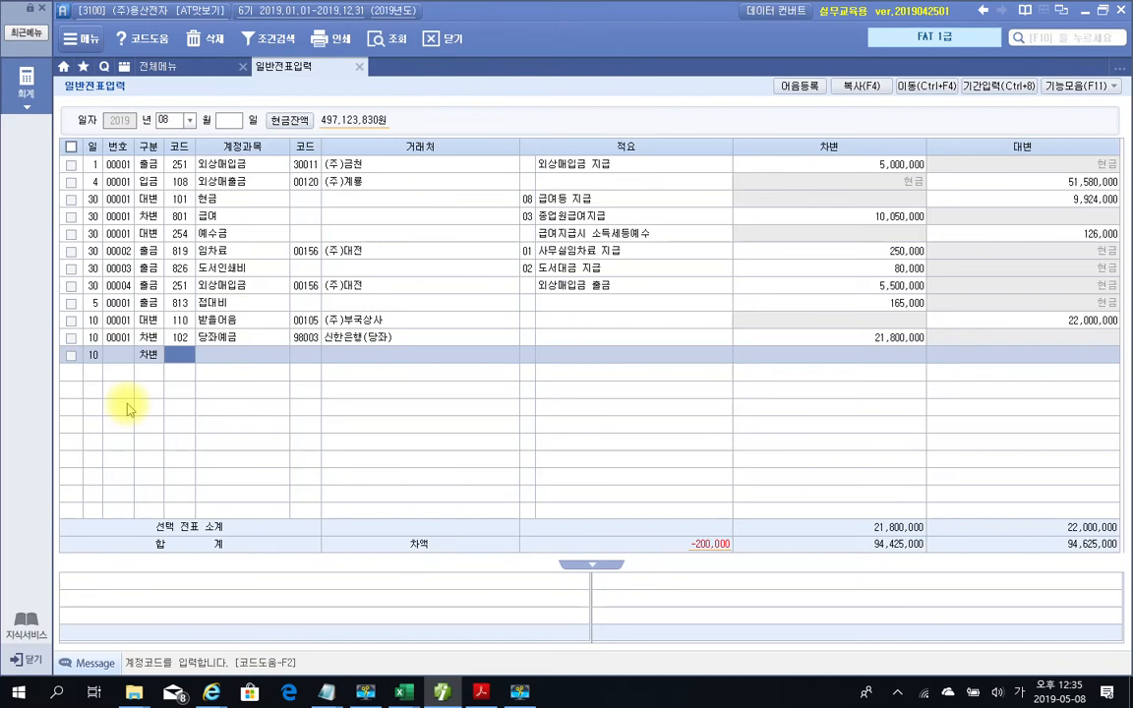
Set the line to 936 매출채권처분손실 with a 200,000 debit, balancing the voucher
text(매출)
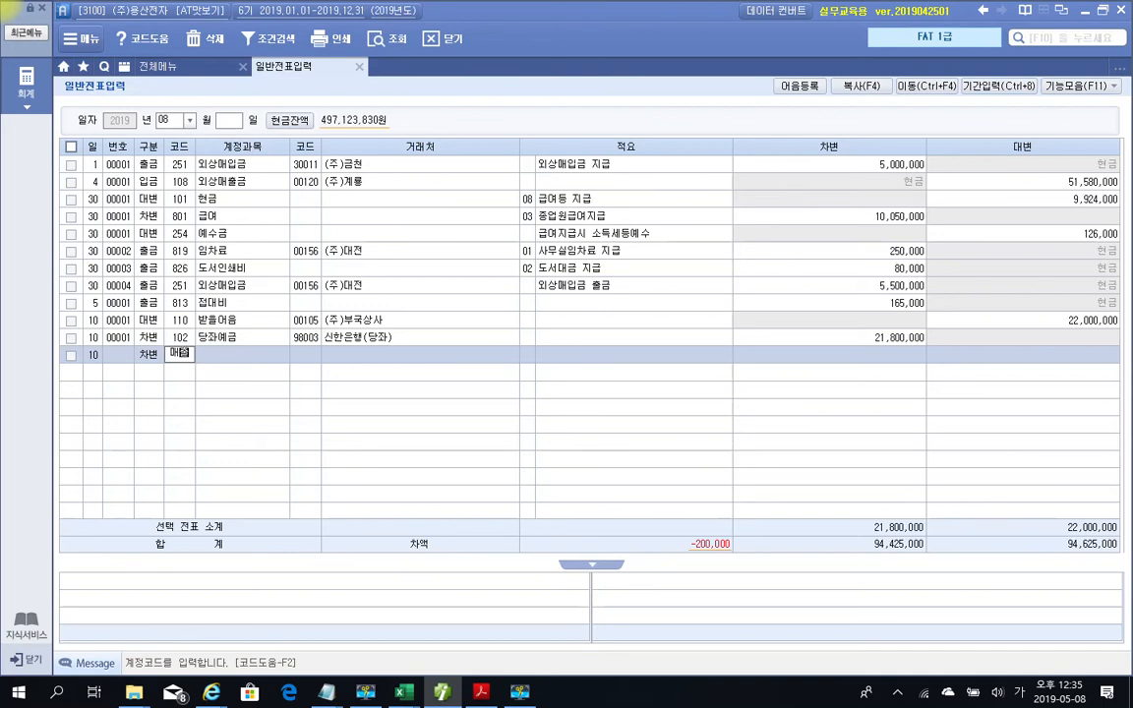
key(Return)
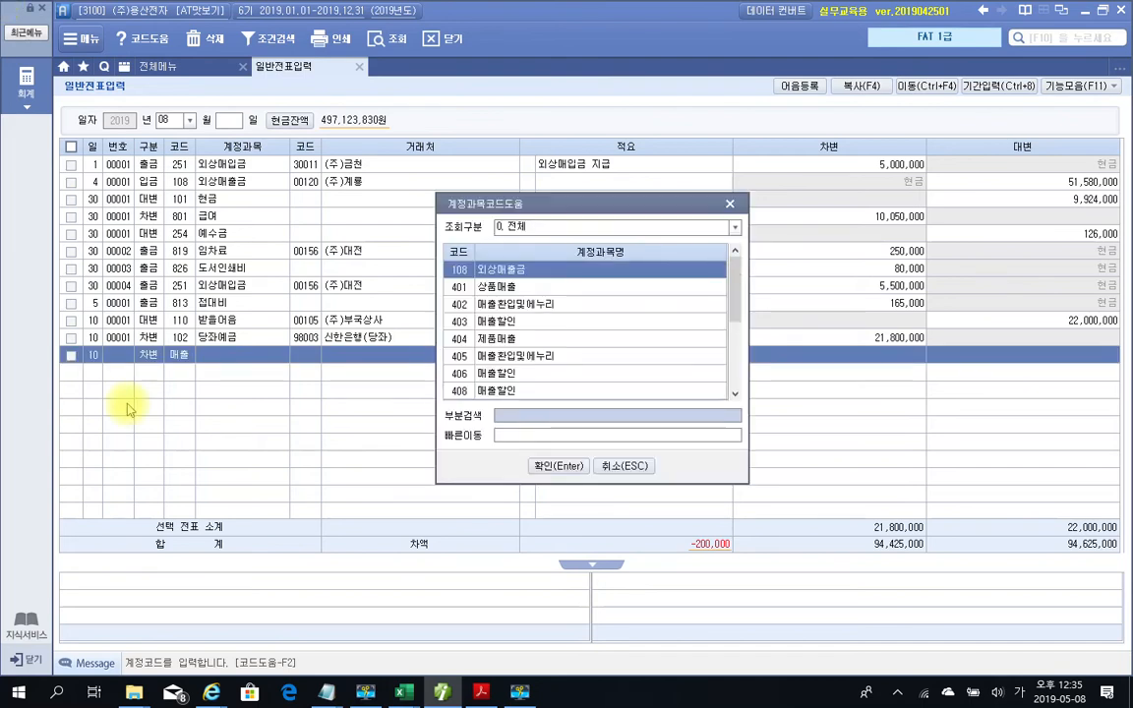
key(Down)
key(Down)
key(Down)
key(Down)
key(Down)
key(Down)
key(Down)
key(Down)
key(Down)
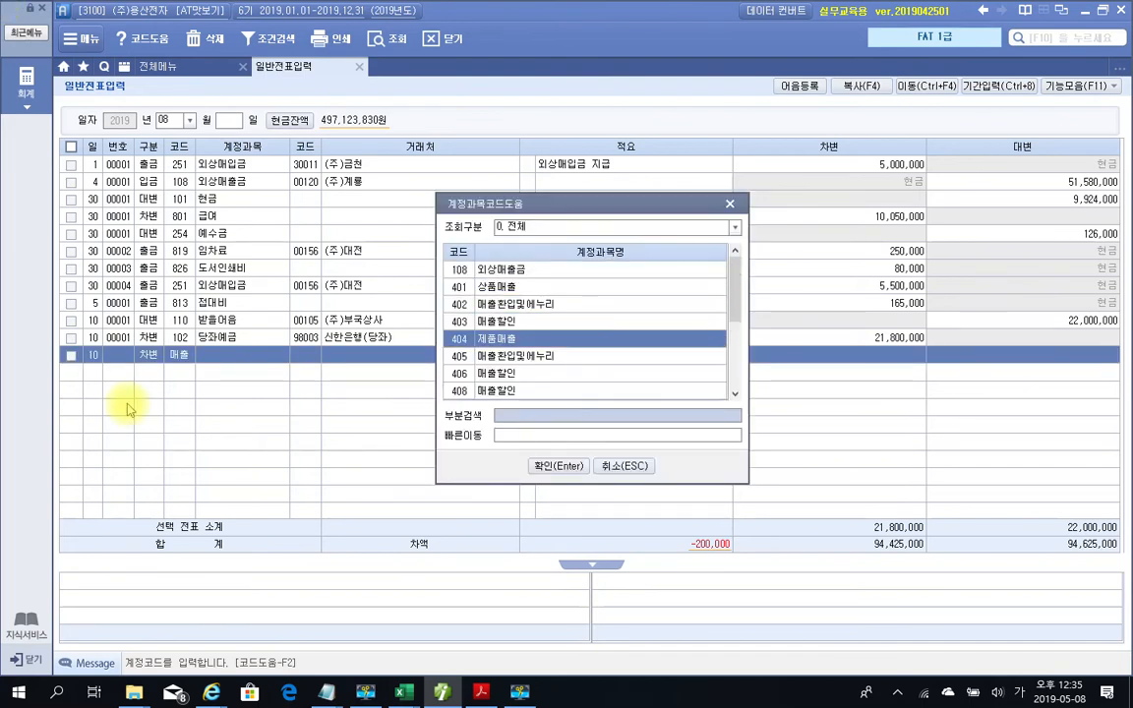
key(Down)
key(Down)
key(Down)
key(Down)
key(Down)
key(Down)
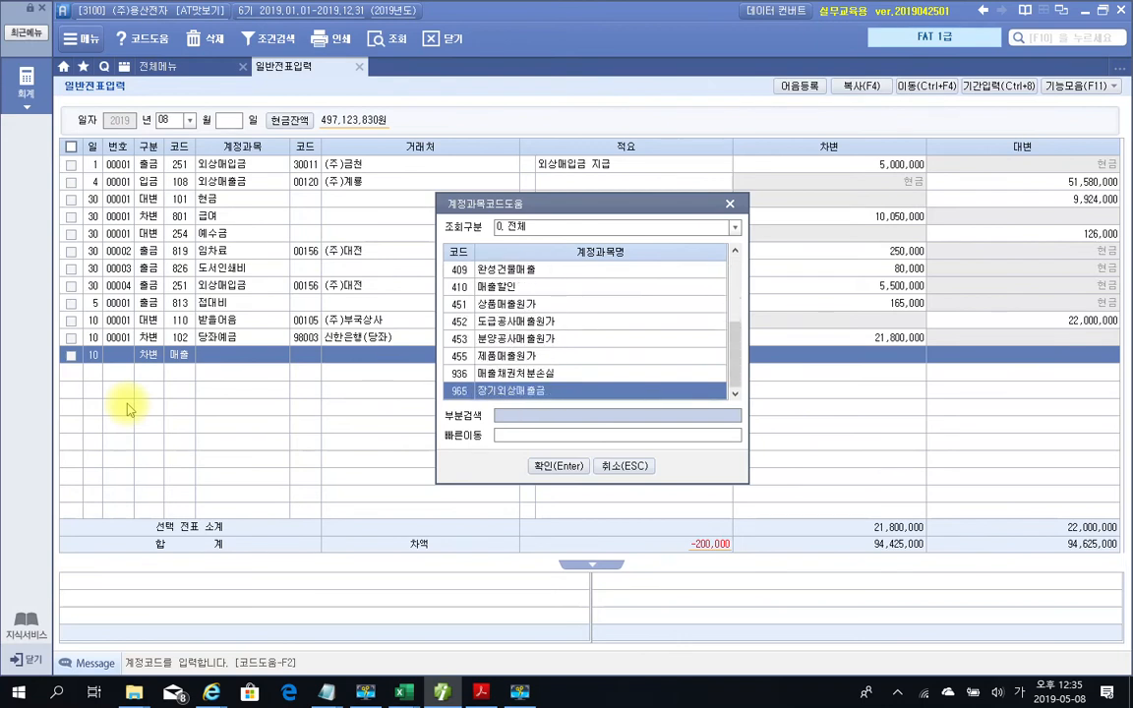
key(Up)
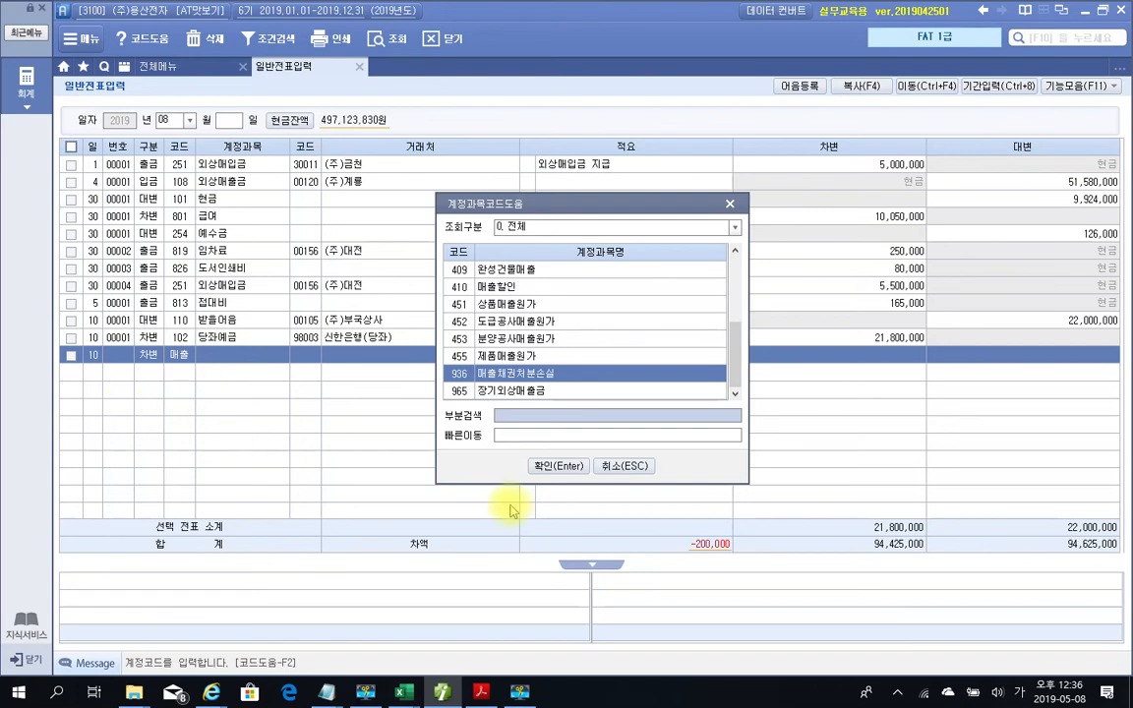
click(544, 465)
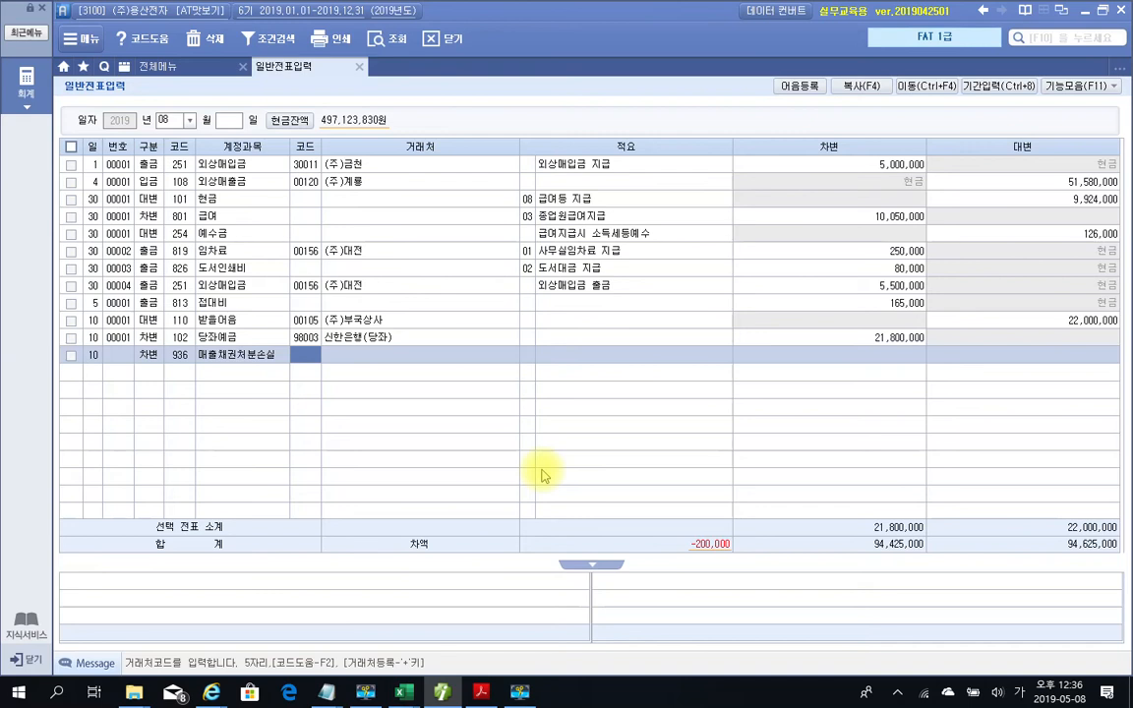
key(Return)
key(Return)
key(Return)
text(200,000)
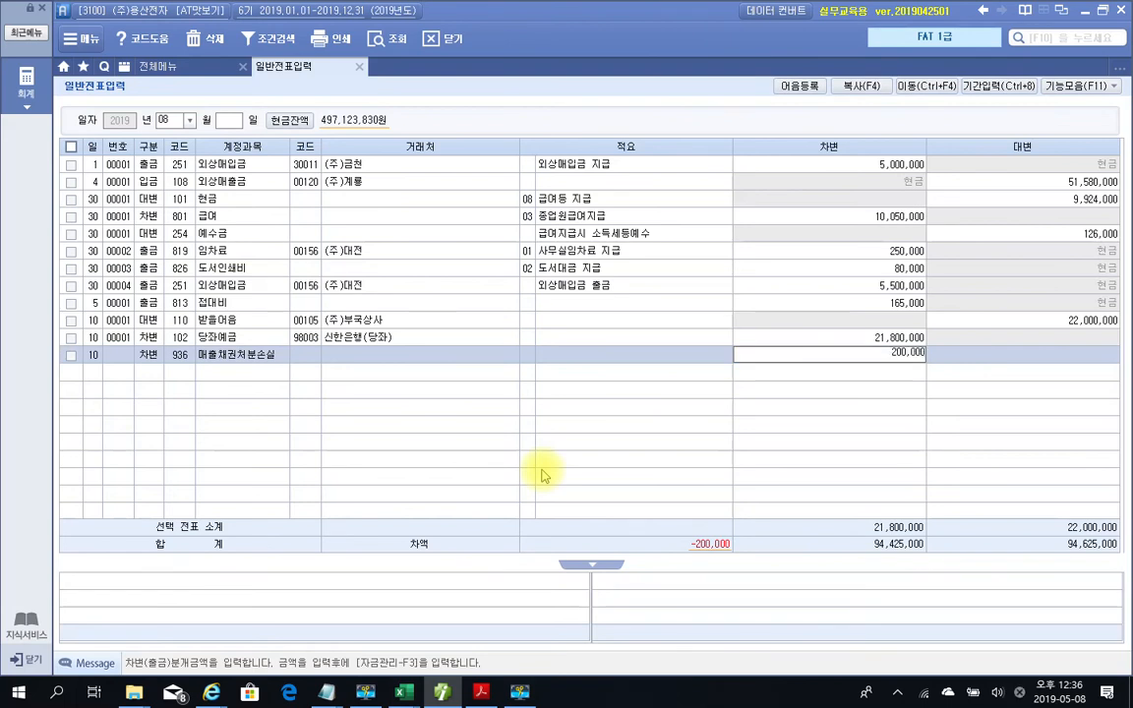
key(Return)
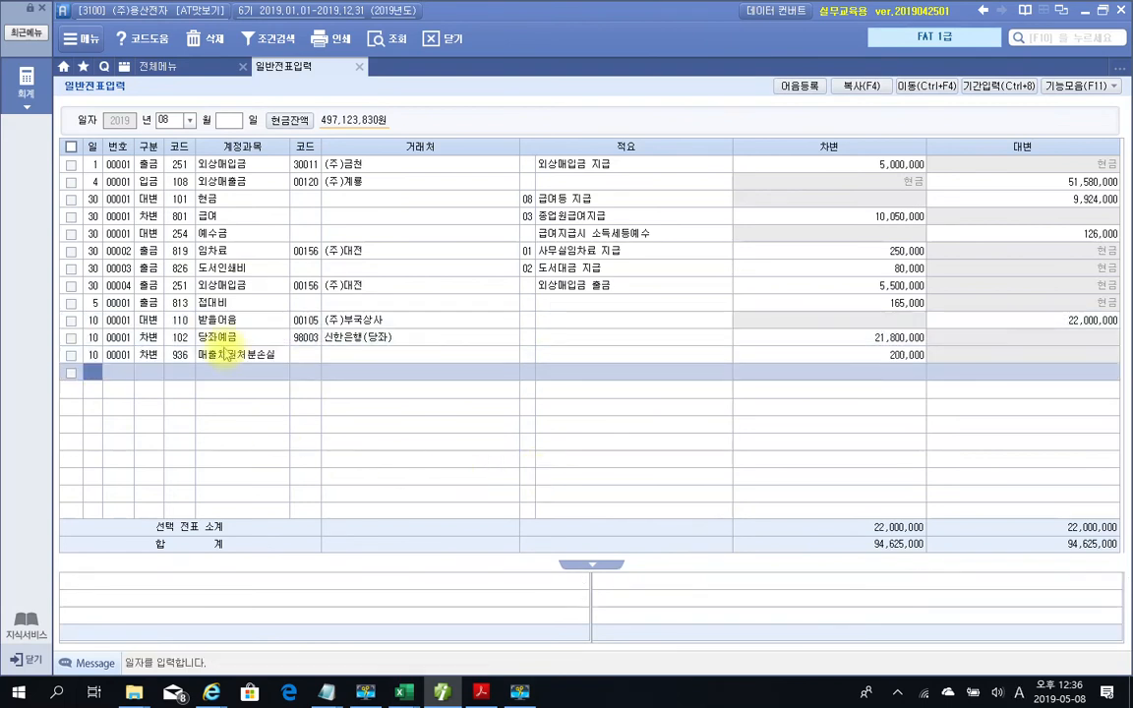
Select the 110 받을어음 credit line to show its 받을어음 관리 details with status 2 할인(전액)
click(224, 354)
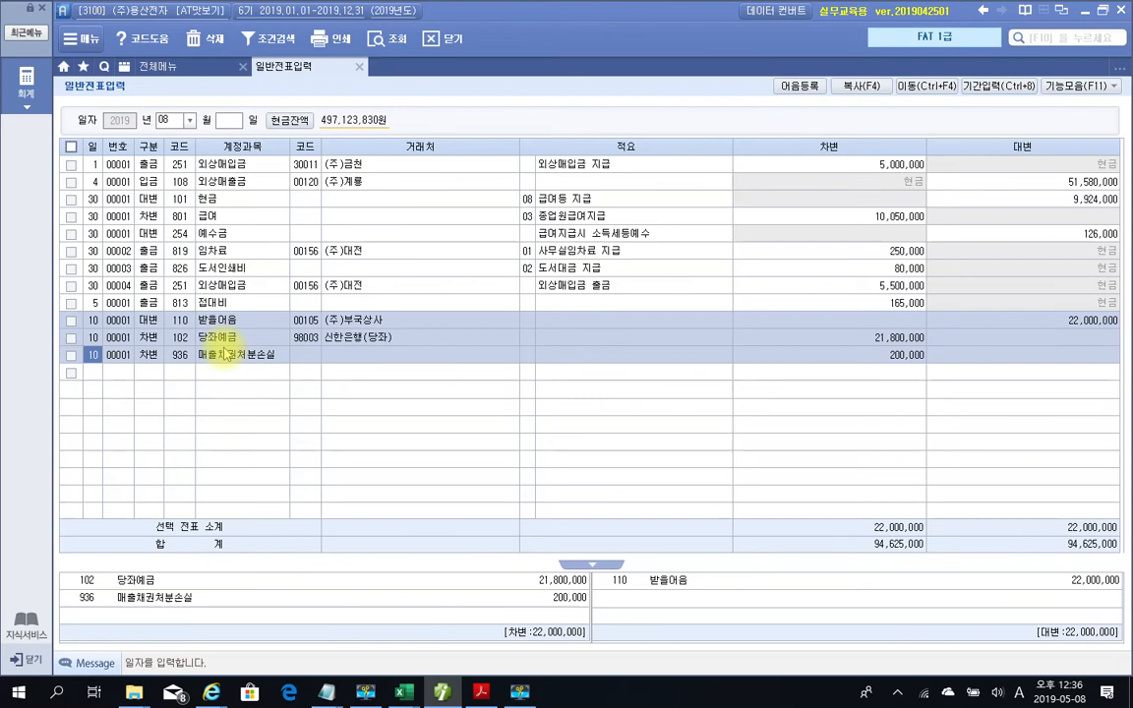
click(234, 325)
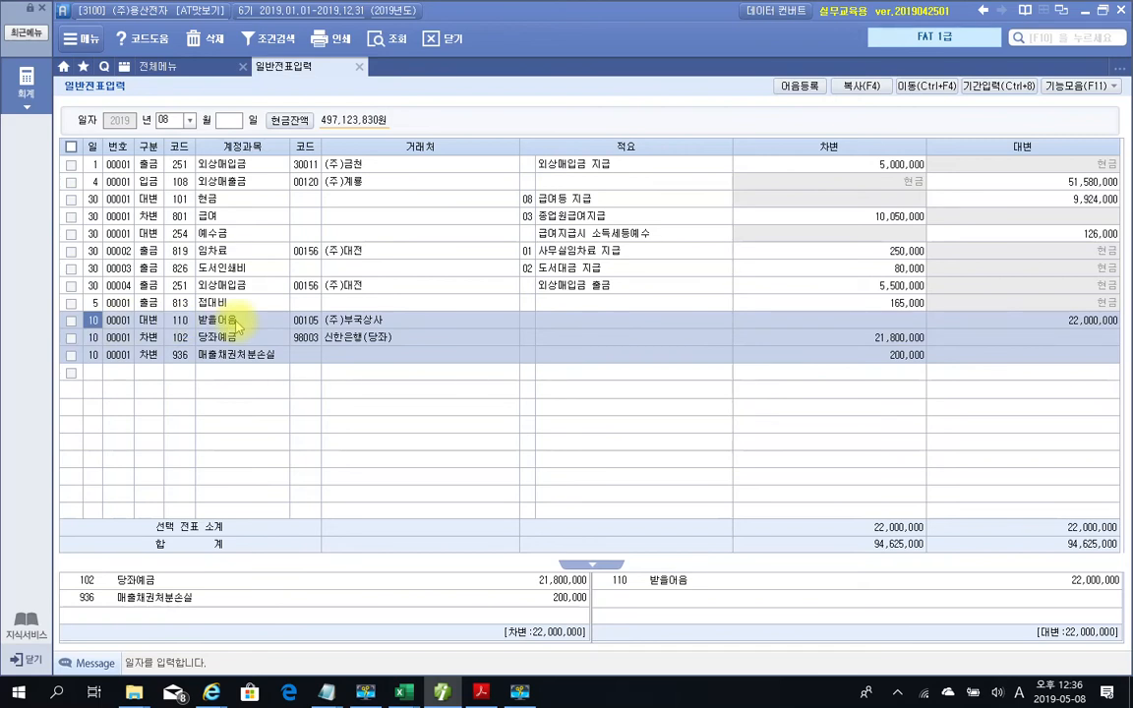
click(236, 325)
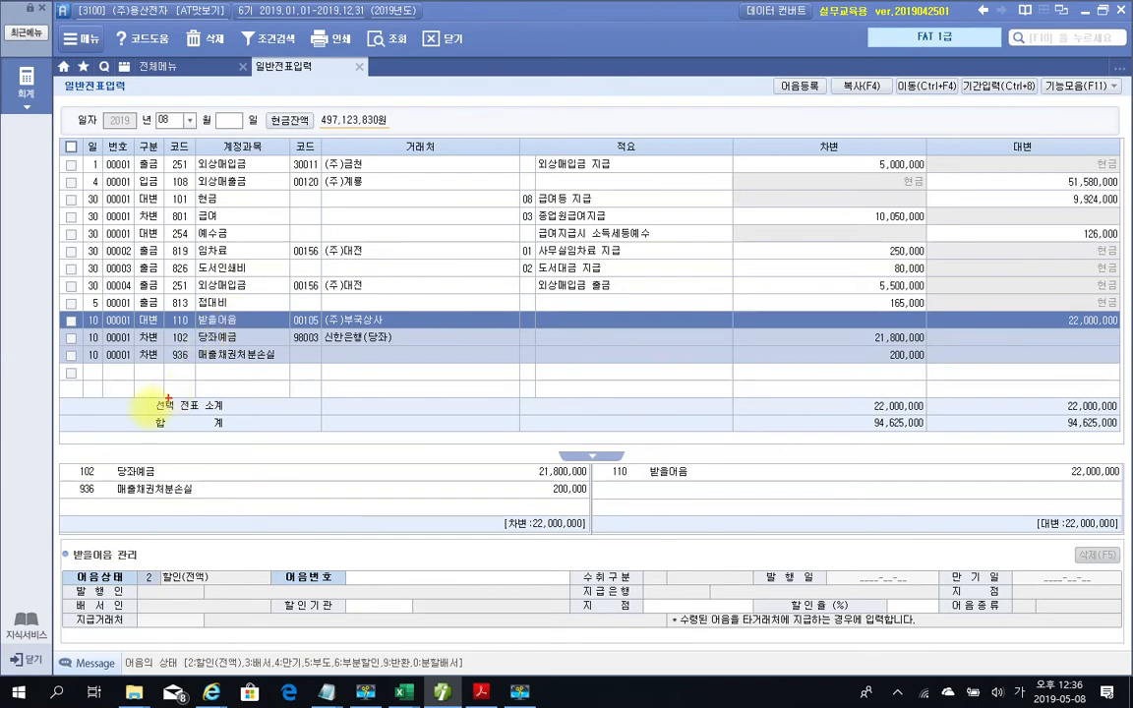
Keep bill status 2 할인(전액) and look up the held receivable bills for the bill number
mouse_move(37, 509)
mouse_down()
mouse_move(584, 635)
mouse_move(1052, 653)
mouse_move(1127, 667)
mouse_up()
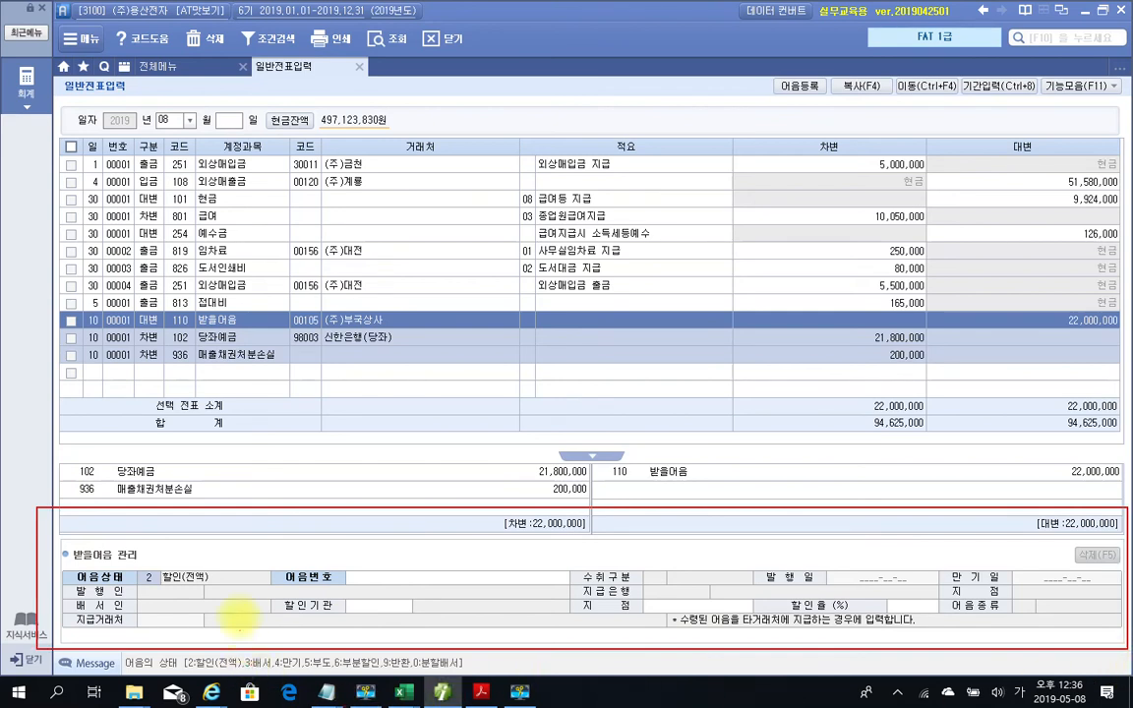
mouse_move(149, 570)
mouse_down()
mouse_move(126, 580)
mouse_move(154, 590)
mouse_up()
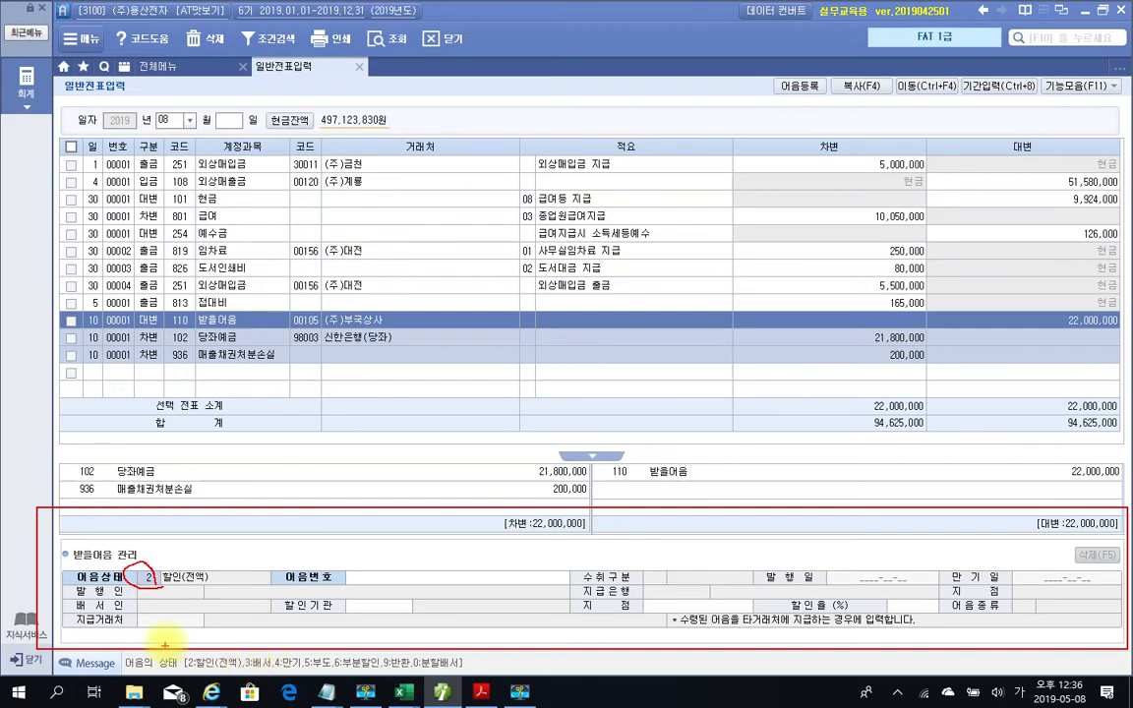
key(Escape)
key(Return)
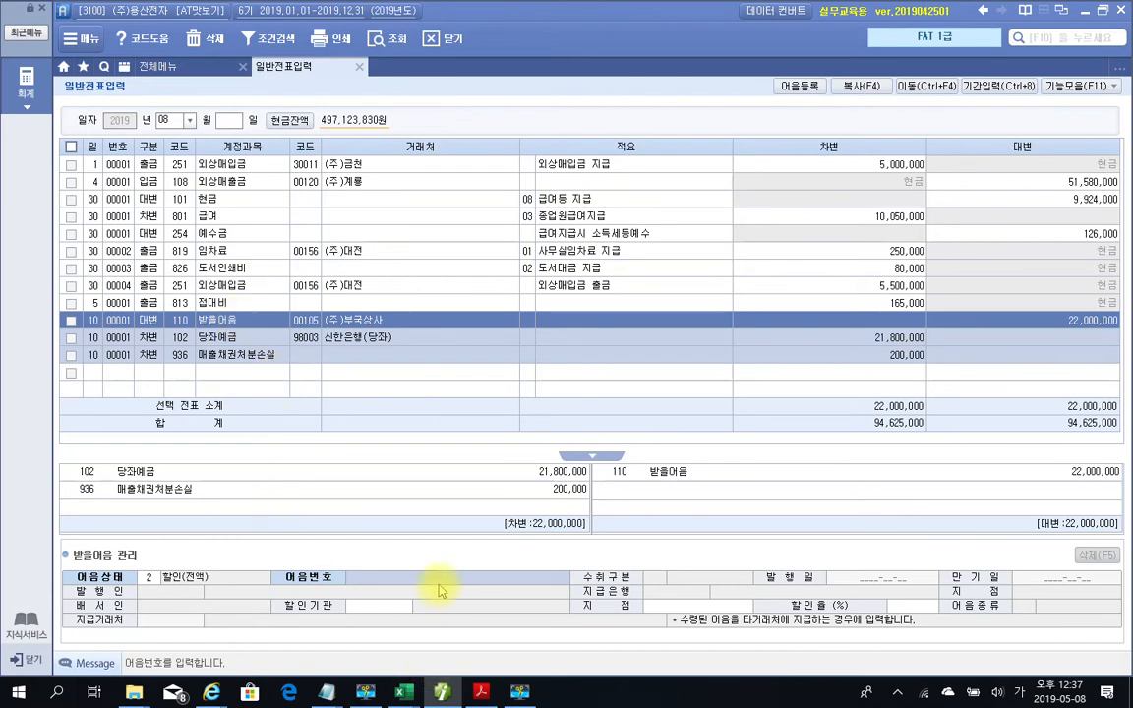
key(F2)
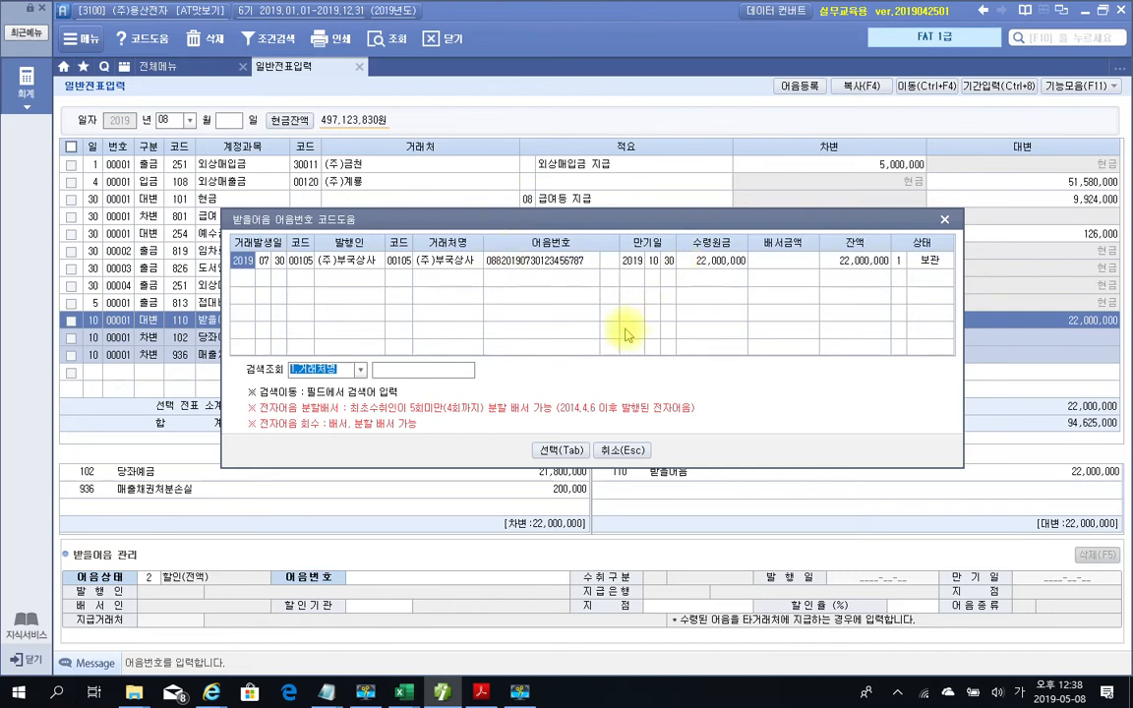
Link the 22,000,000 (주)부국상사 bill held since 2019-07-30 to the 받을어음 line
click(552, 450)
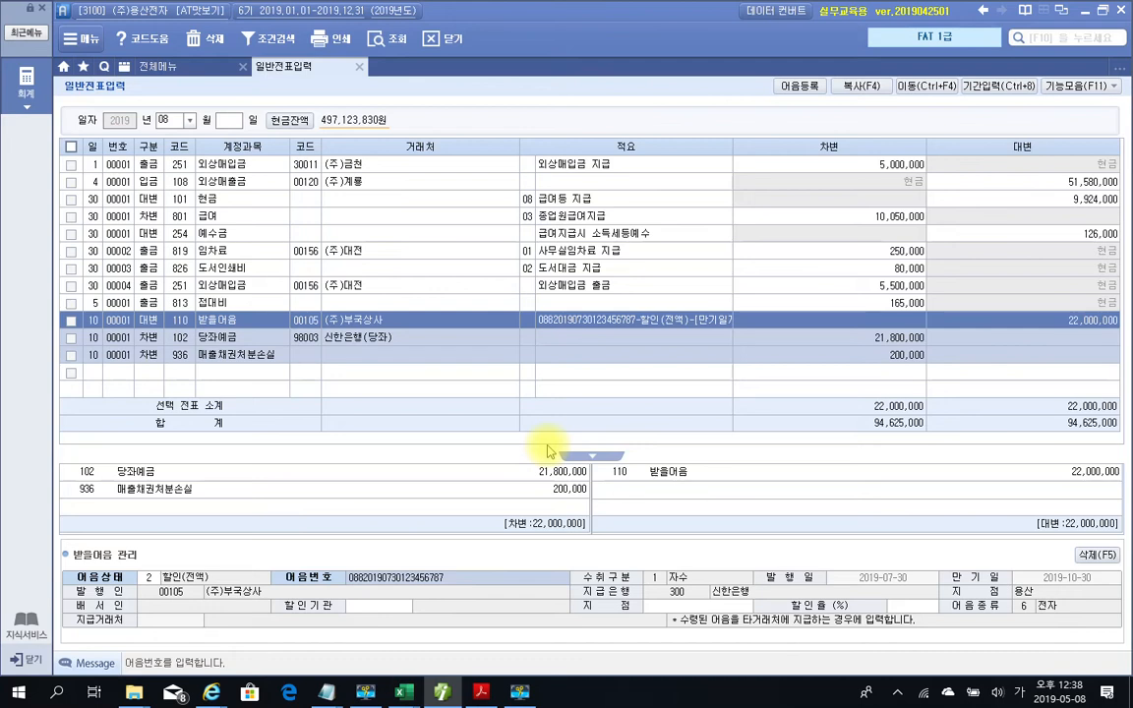
key(Return)
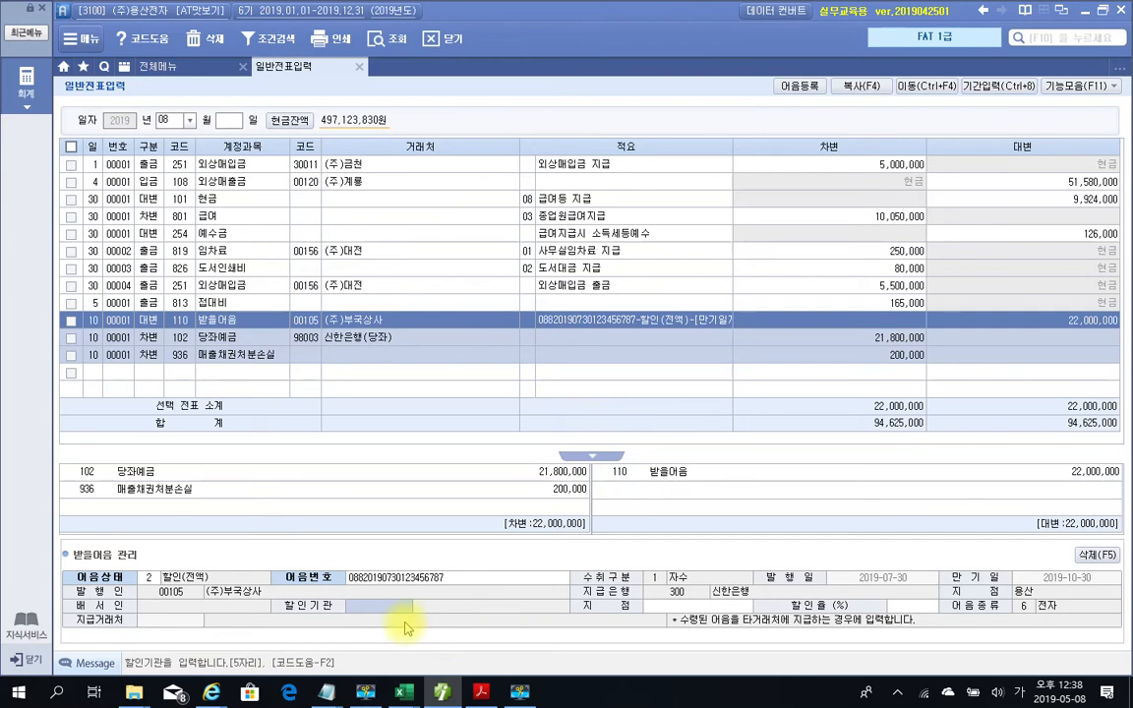
Set the discounting institution to 98003 신한은행(당좌) with branch 용산
key(F2)
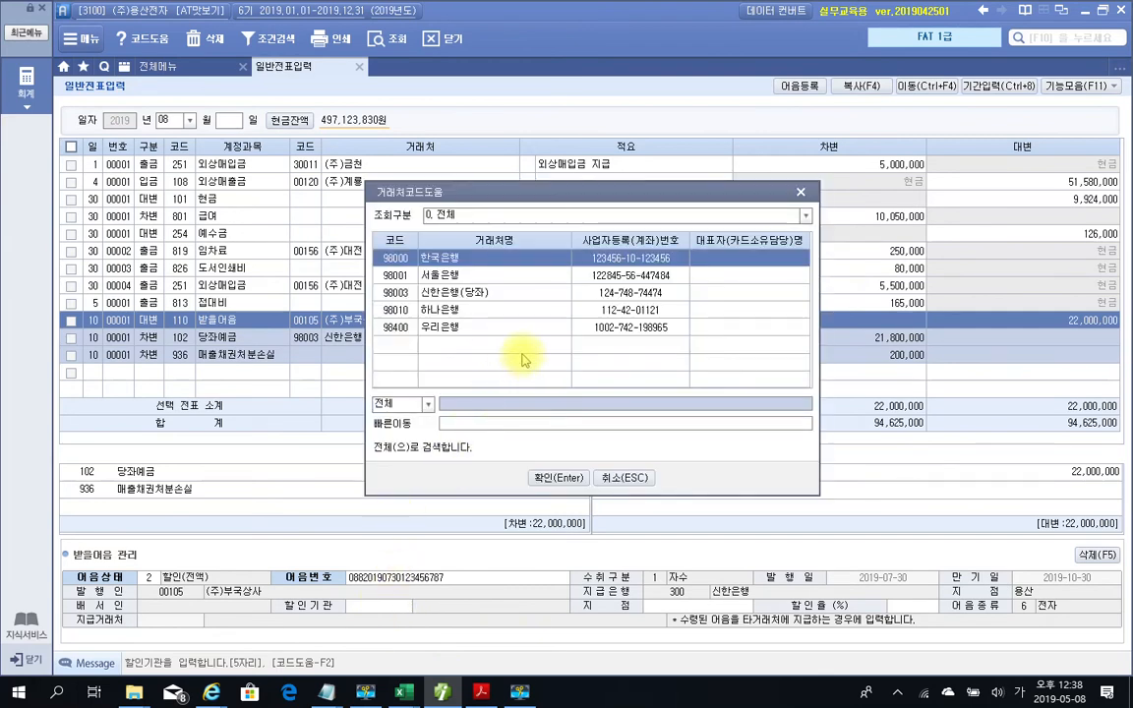
click(477, 295)
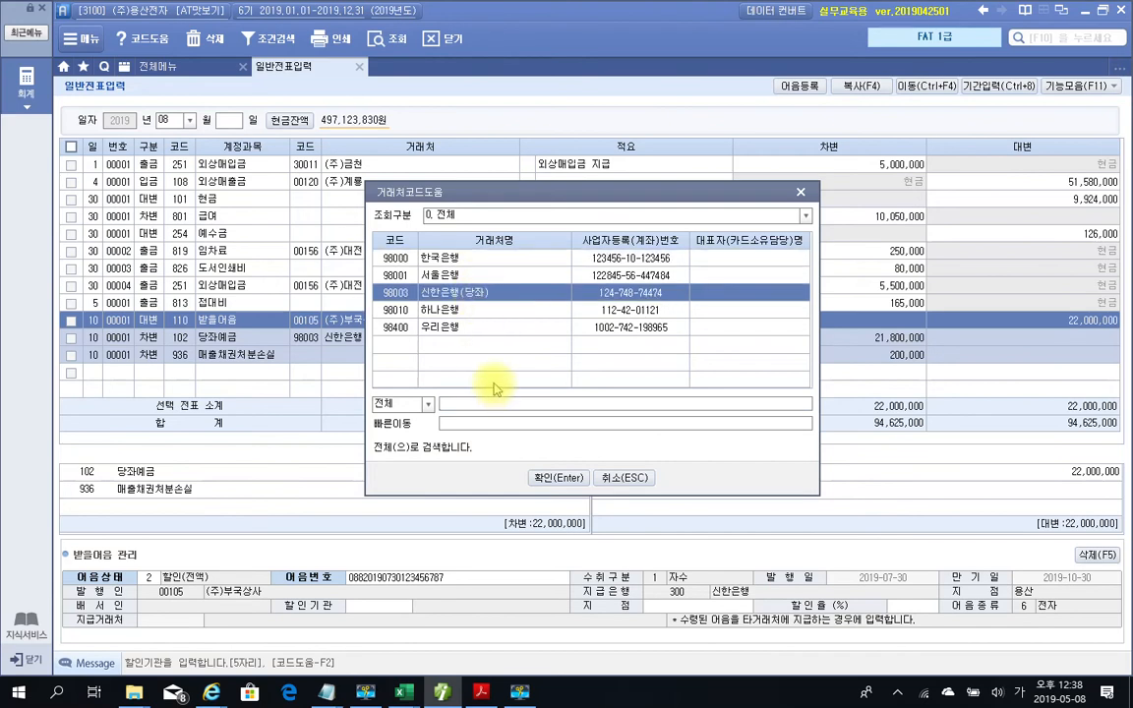
click(571, 479)
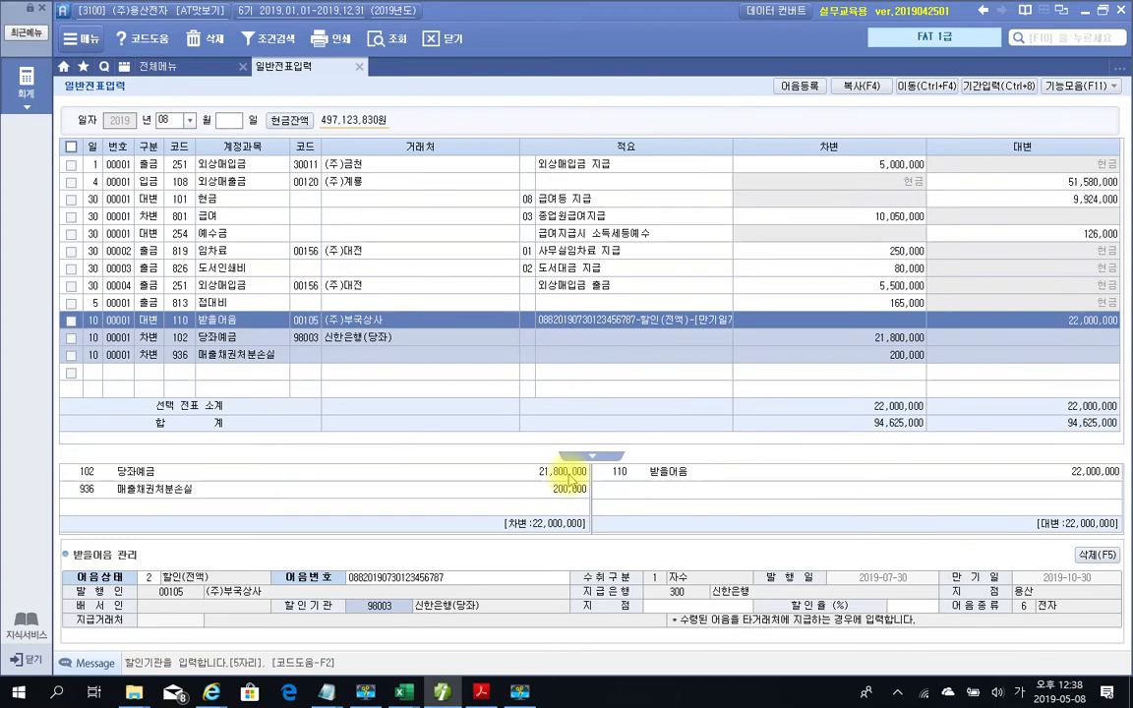
key(Return)
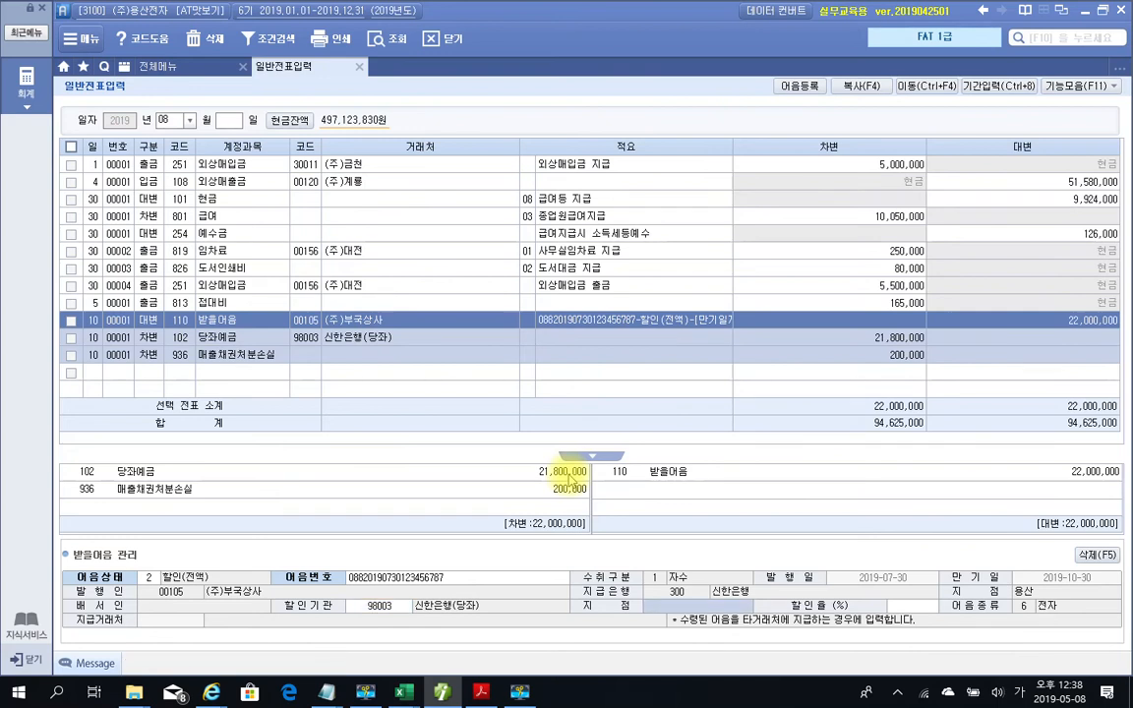
text(용산)
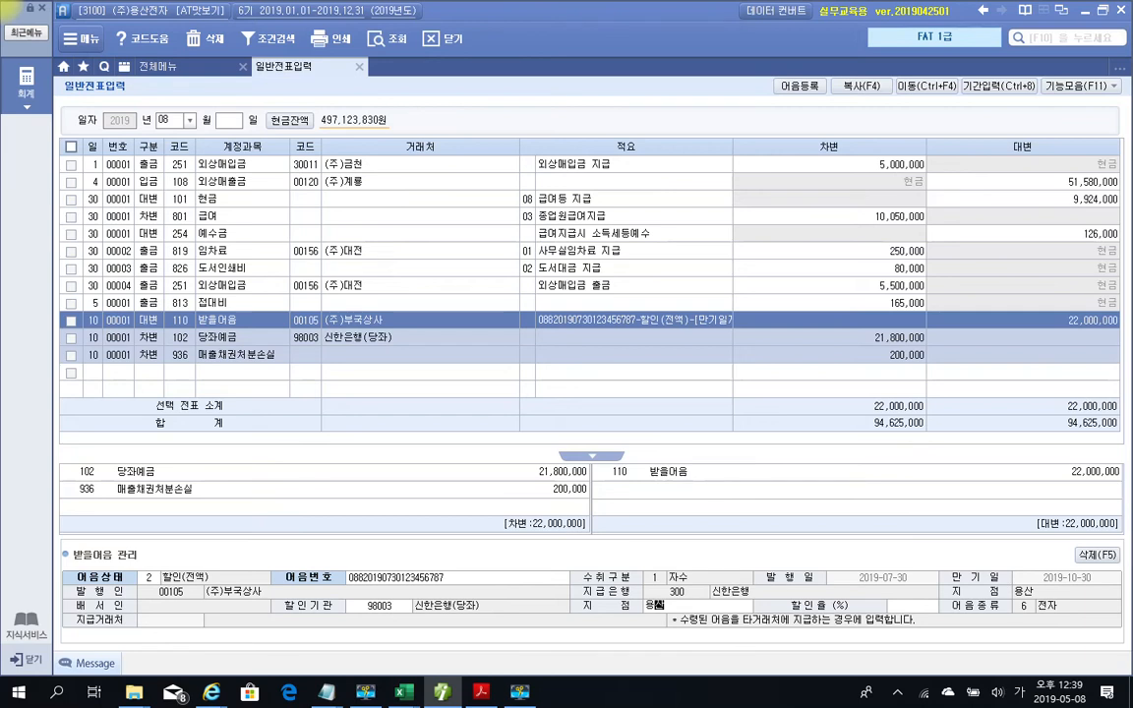
key(Return)
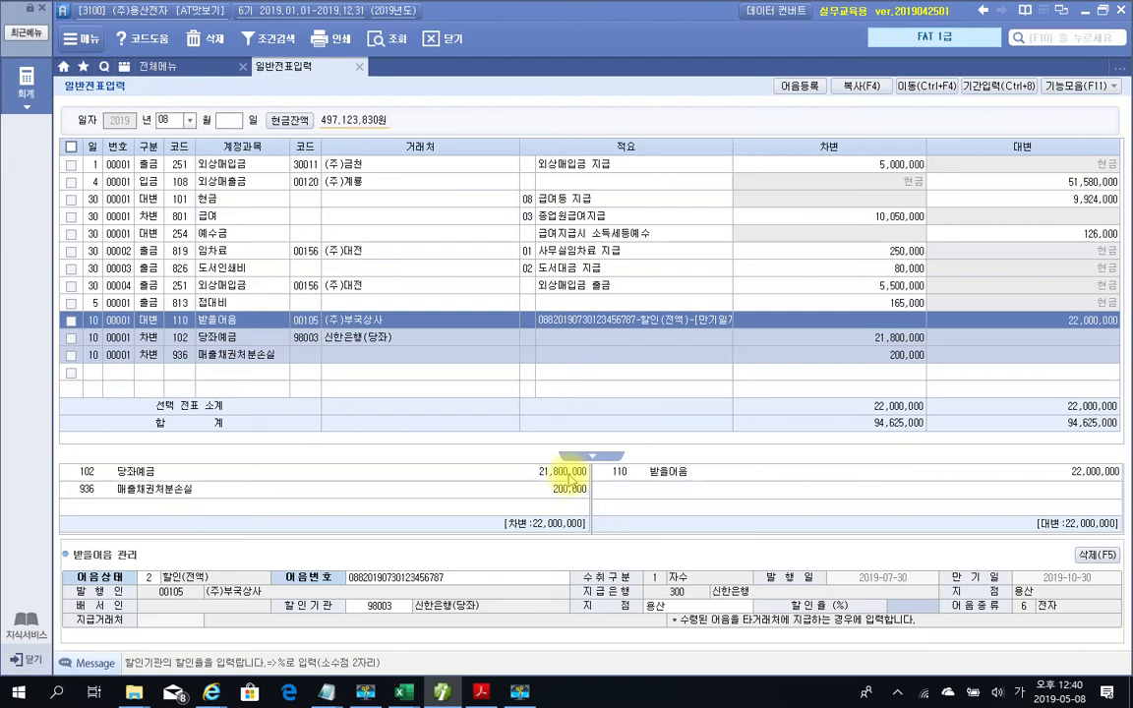
Leave the 할인율 blank and return to the 할인기관 bank code of the bill record
key(Return)
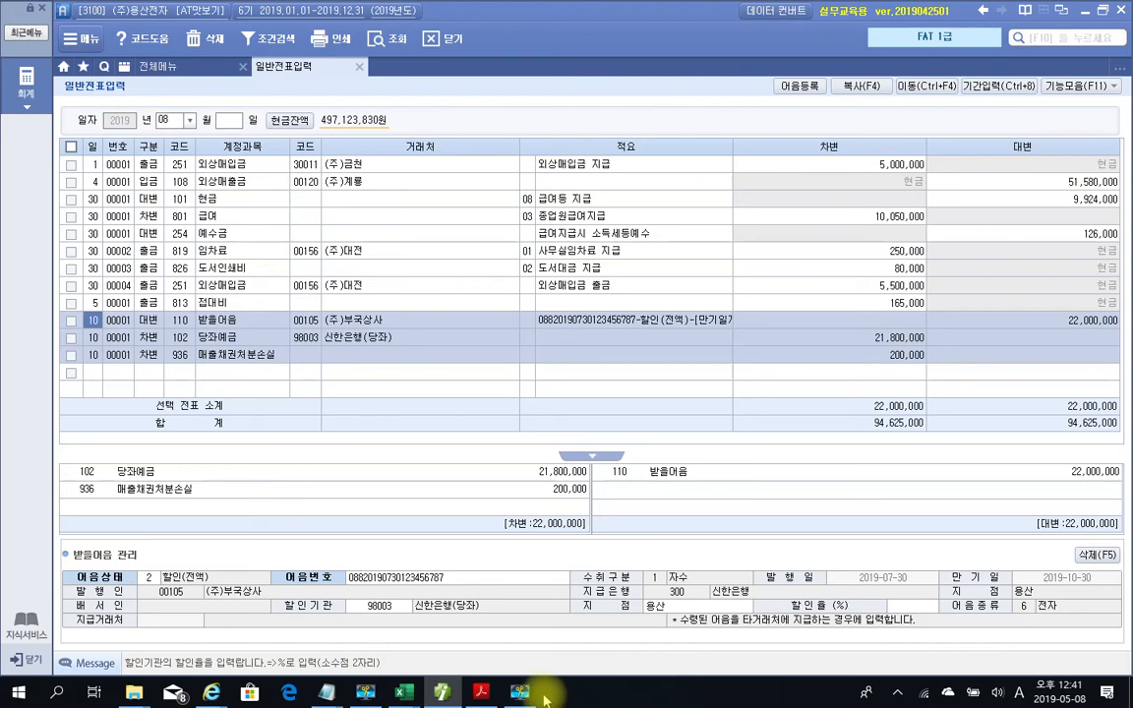
click(392, 610)
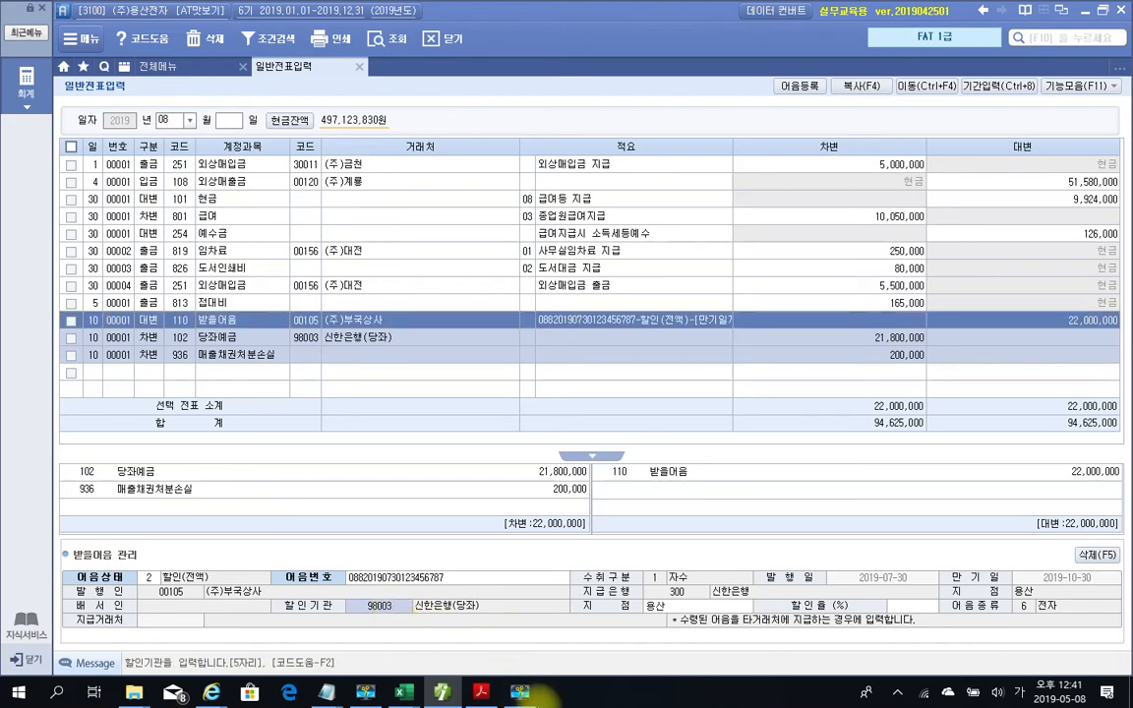
Bring the textbook PDF forward and scroll to page 12's 받을어음관리 sample screen
click(479, 694)
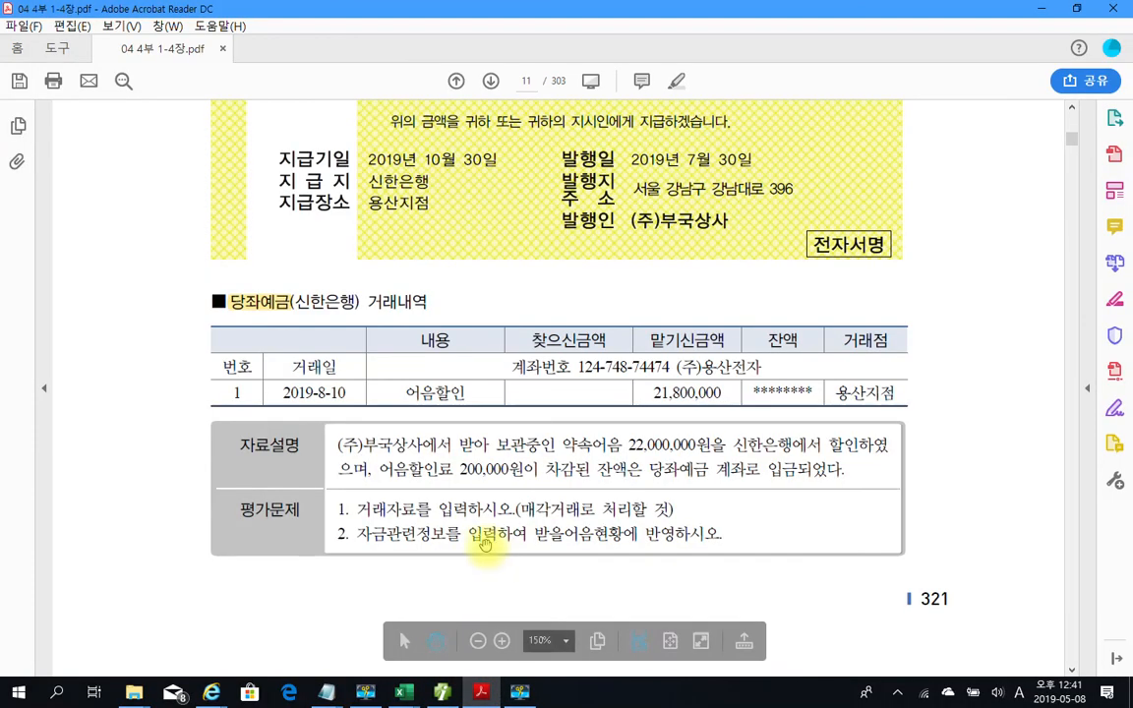
scroll(481, 529, down, 5)
scroll(481, 530, down, 3)
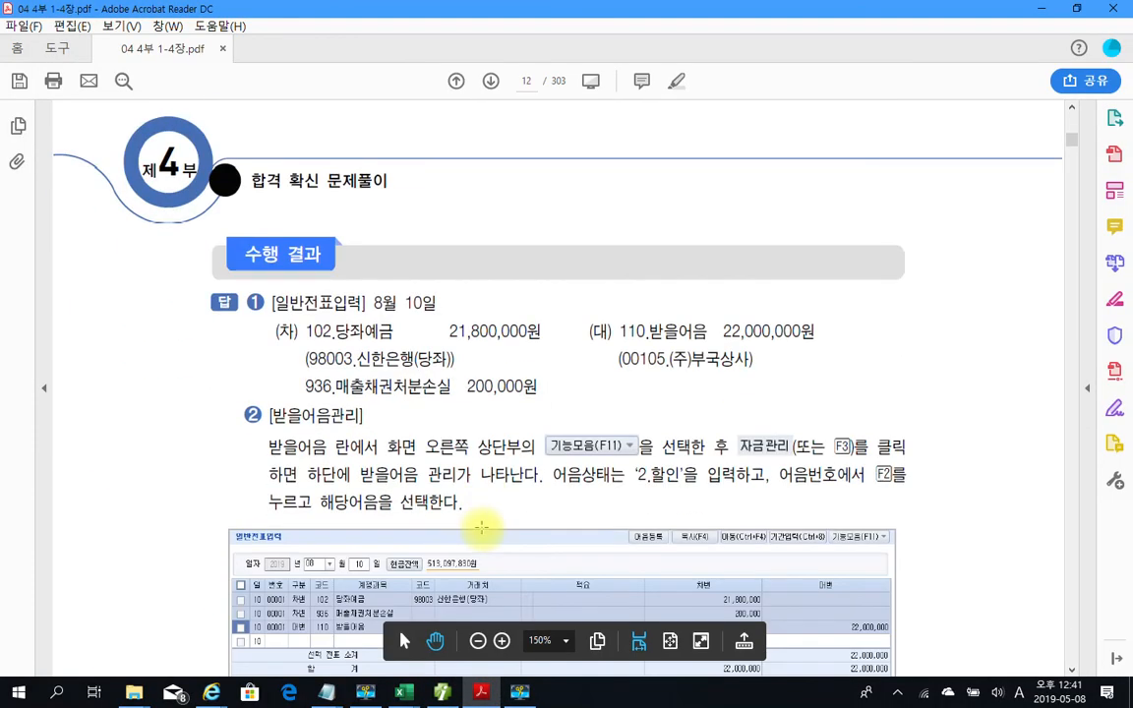
scroll(476, 498, down, 3)
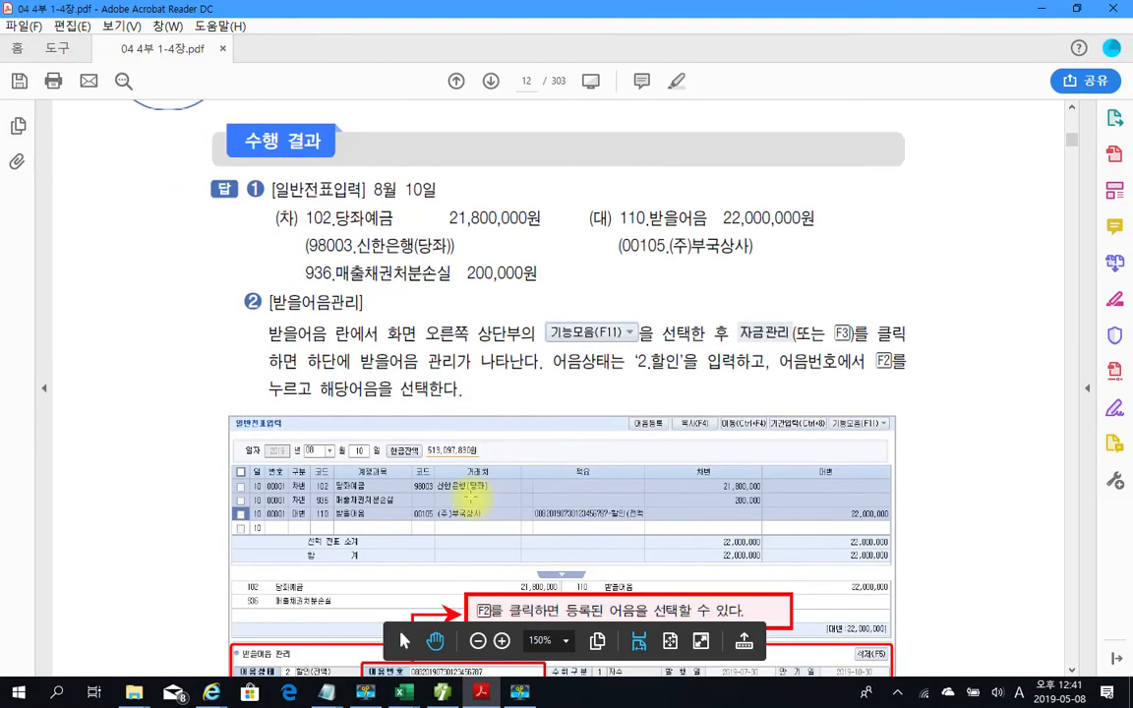
scroll(423, 489, down, 1)
scroll(477, 413, down, 3)
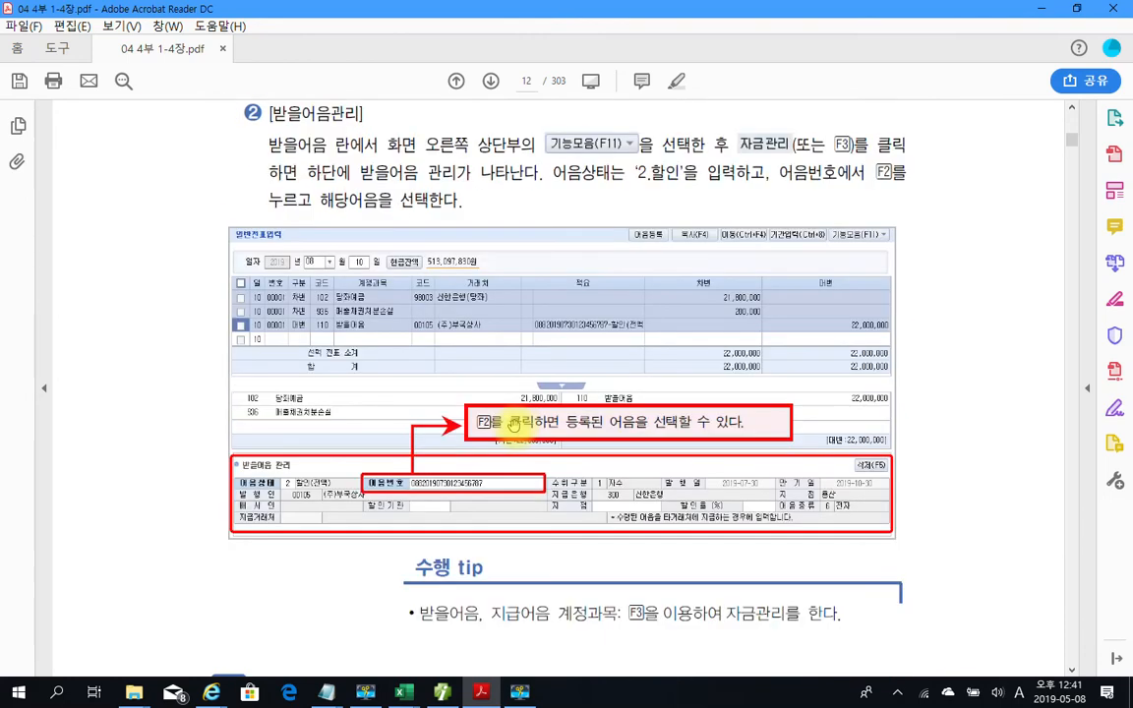
scroll(492, 423, down, 2)
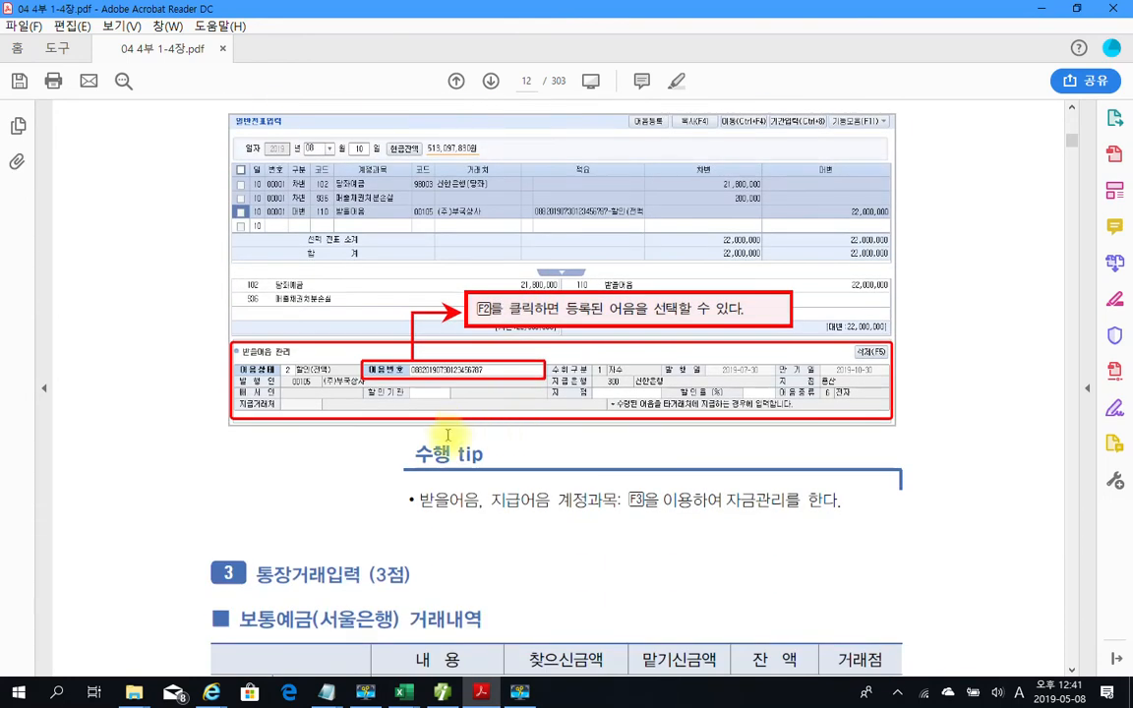
scroll(462, 475, up, 2)
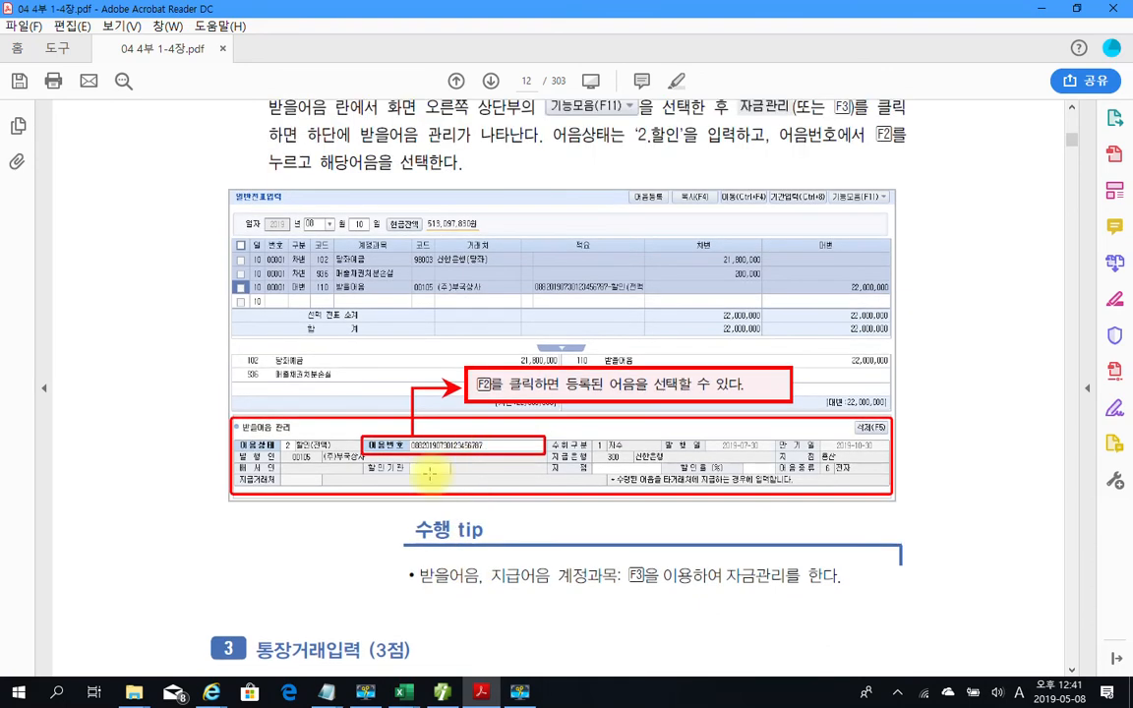
scroll(492, 460, up, 1)
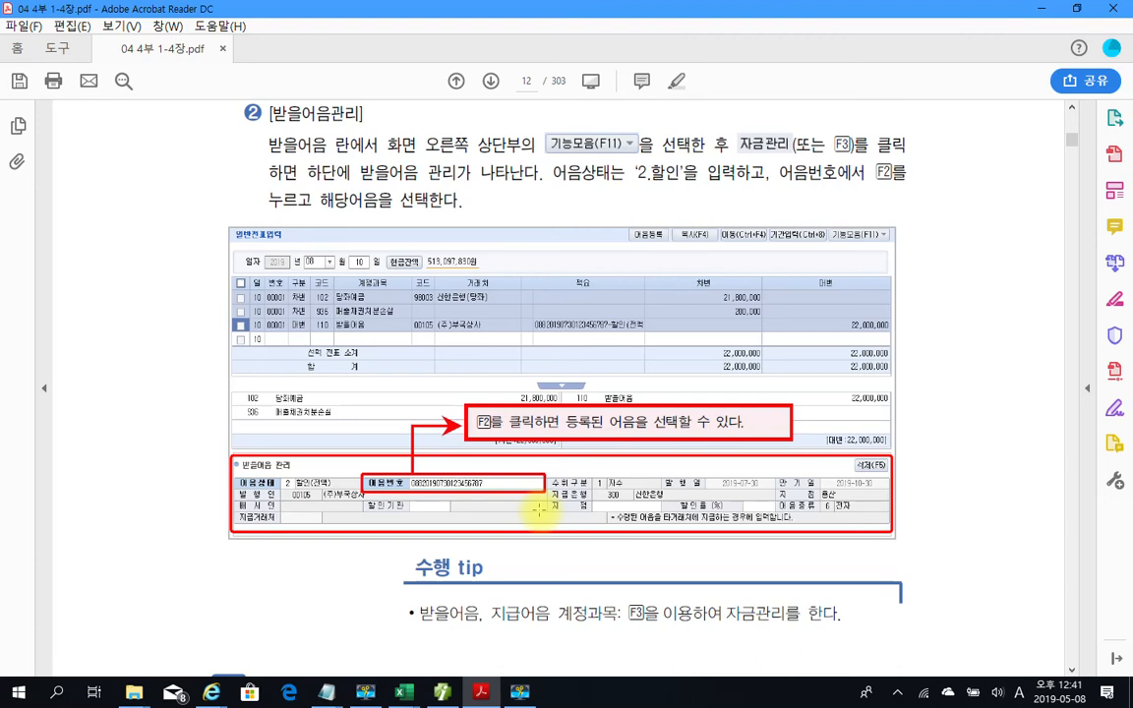
Circle the 할인기관 and 지점 fields on the sample screen, then clear the pen marks
drag(451, 522, 458, 525)
drag(632, 522, 627, 557)
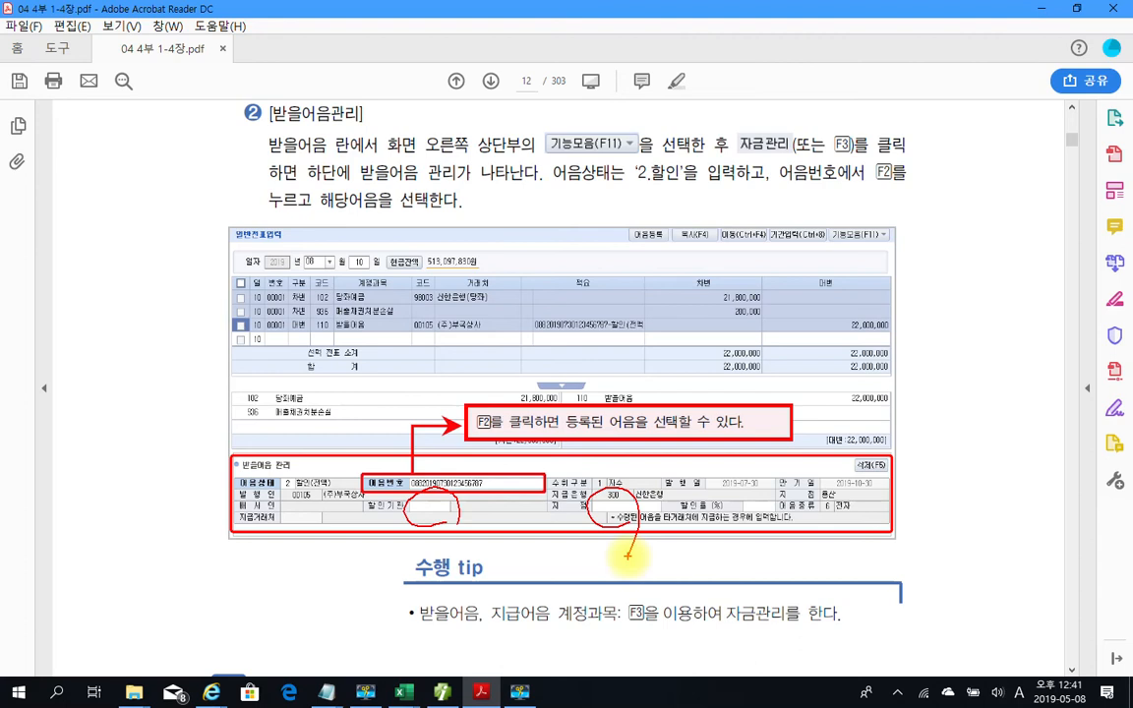
key(Escape)
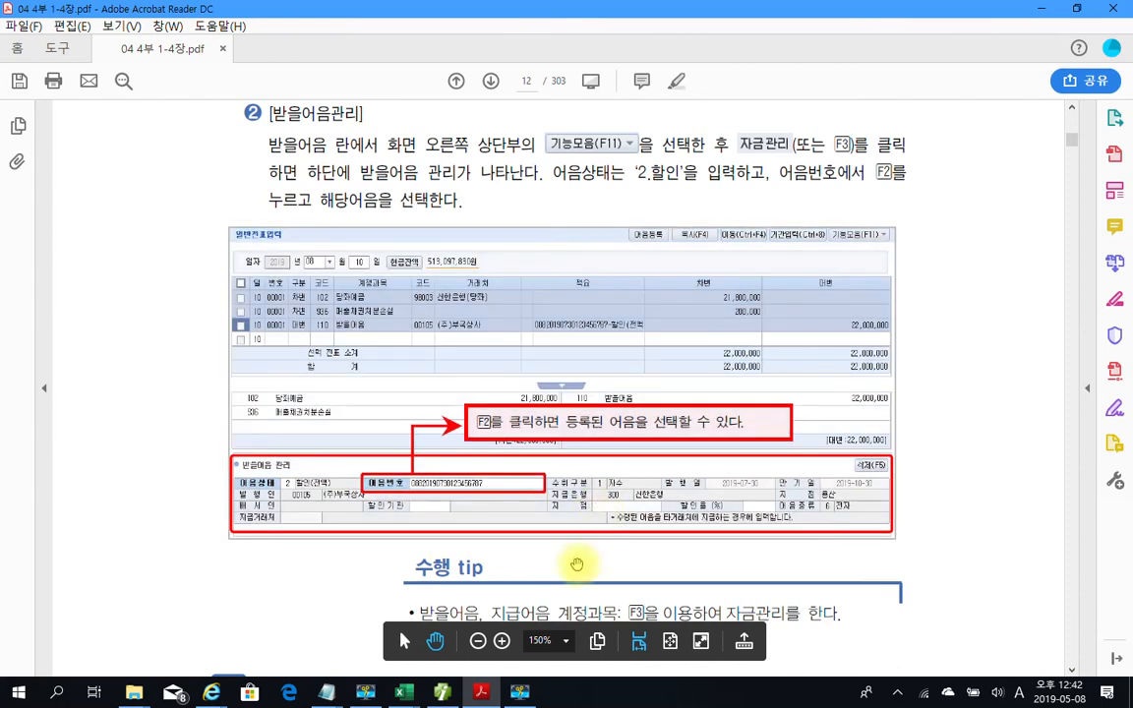
scroll(576, 630, down, 1)
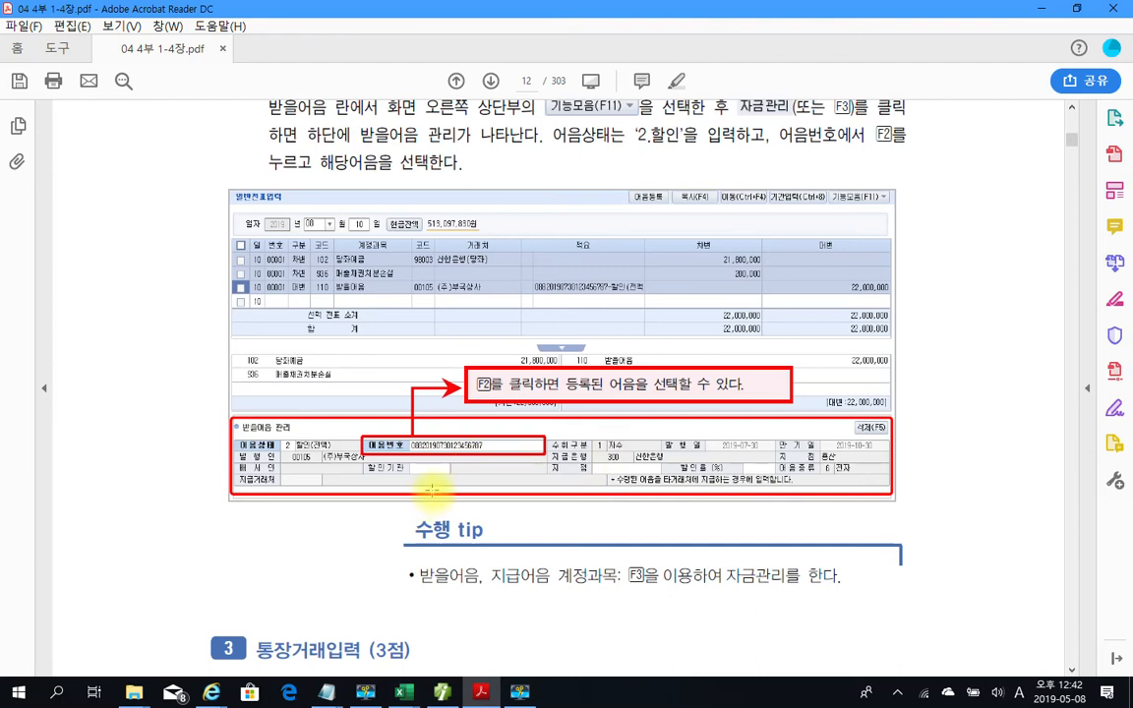
Scroll down to problem 3 on page 13 and mark its 2019-08-13 transaction date
scroll(443, 473, down, 3)
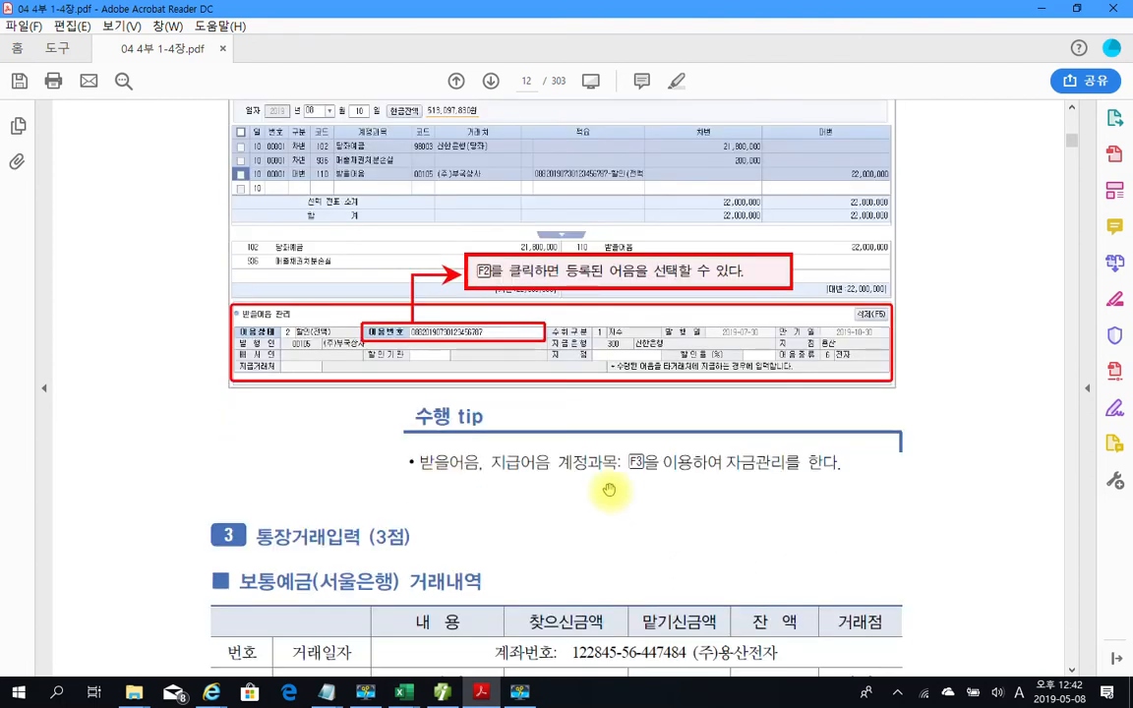
scroll(600, 491, down, 1)
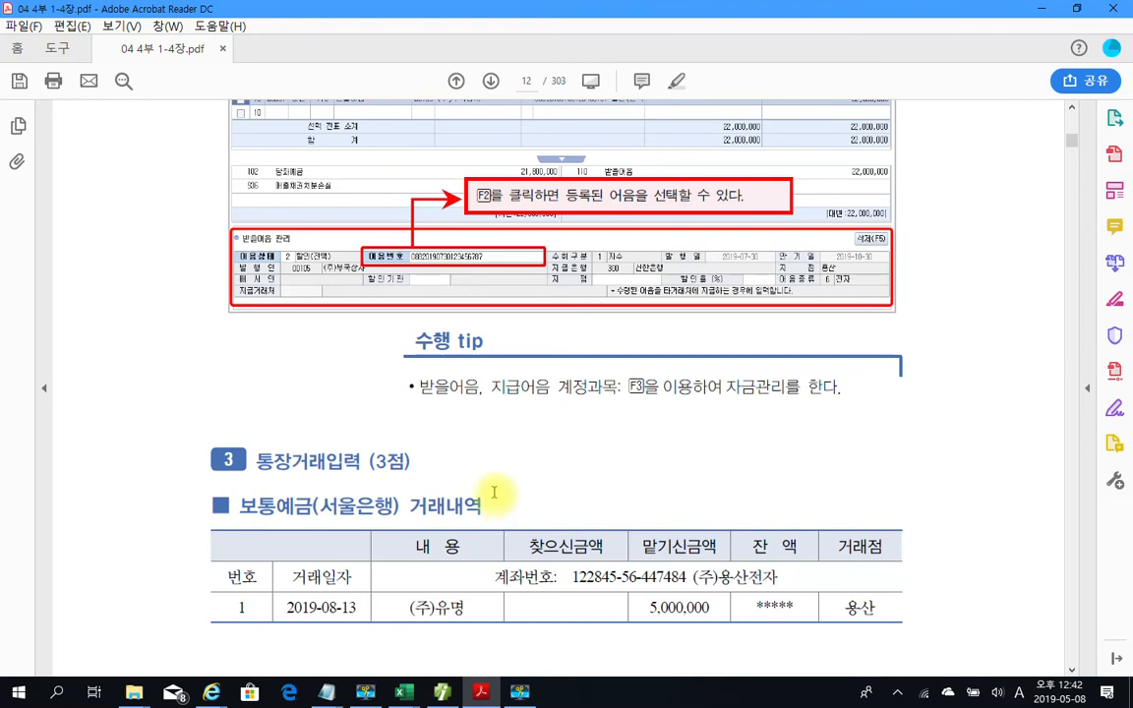
scroll(494, 492, down, 3)
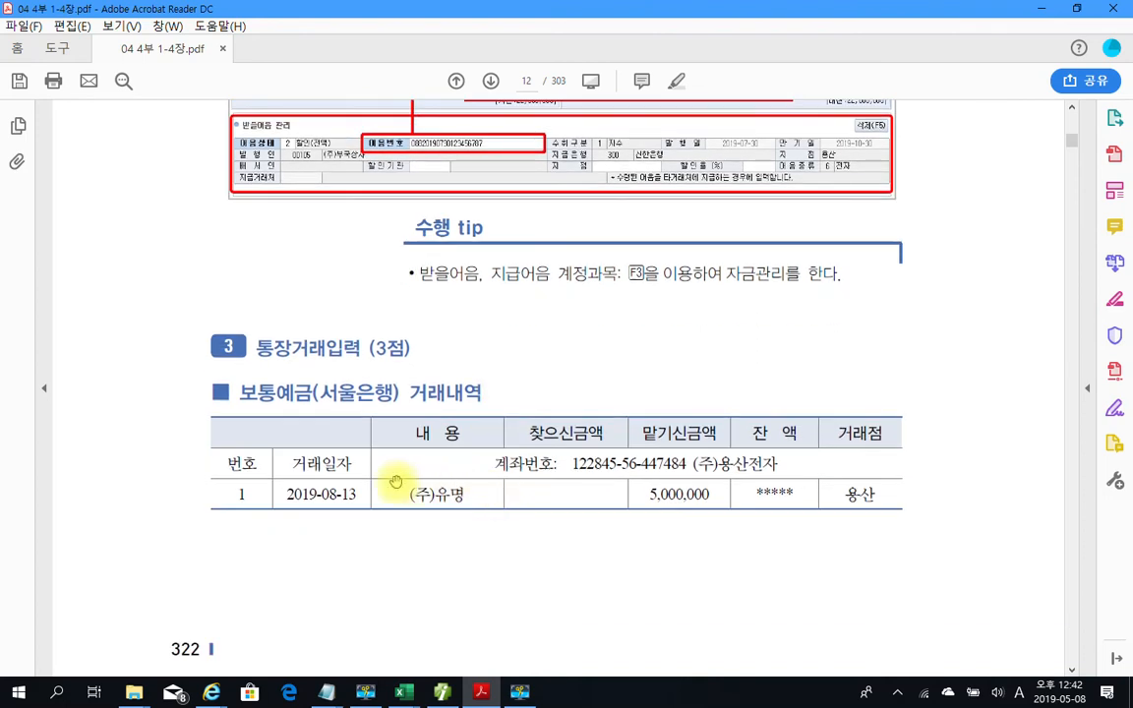
scroll(398, 487, down, 1)
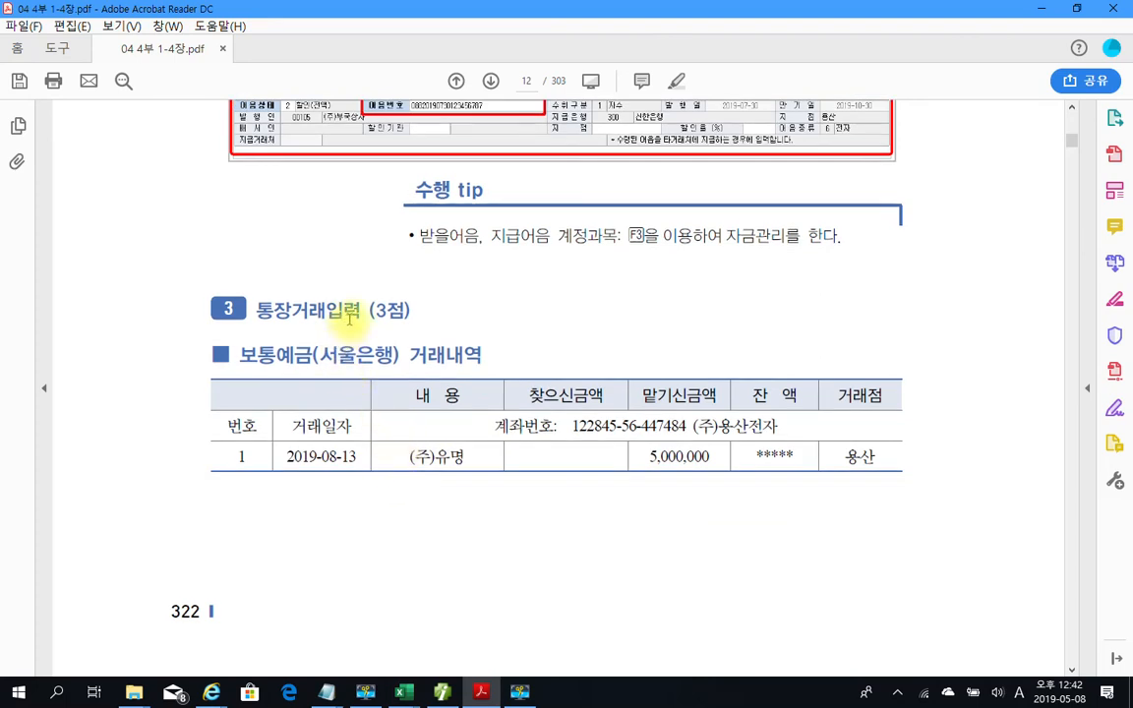
scroll(360, 356, down, 2)
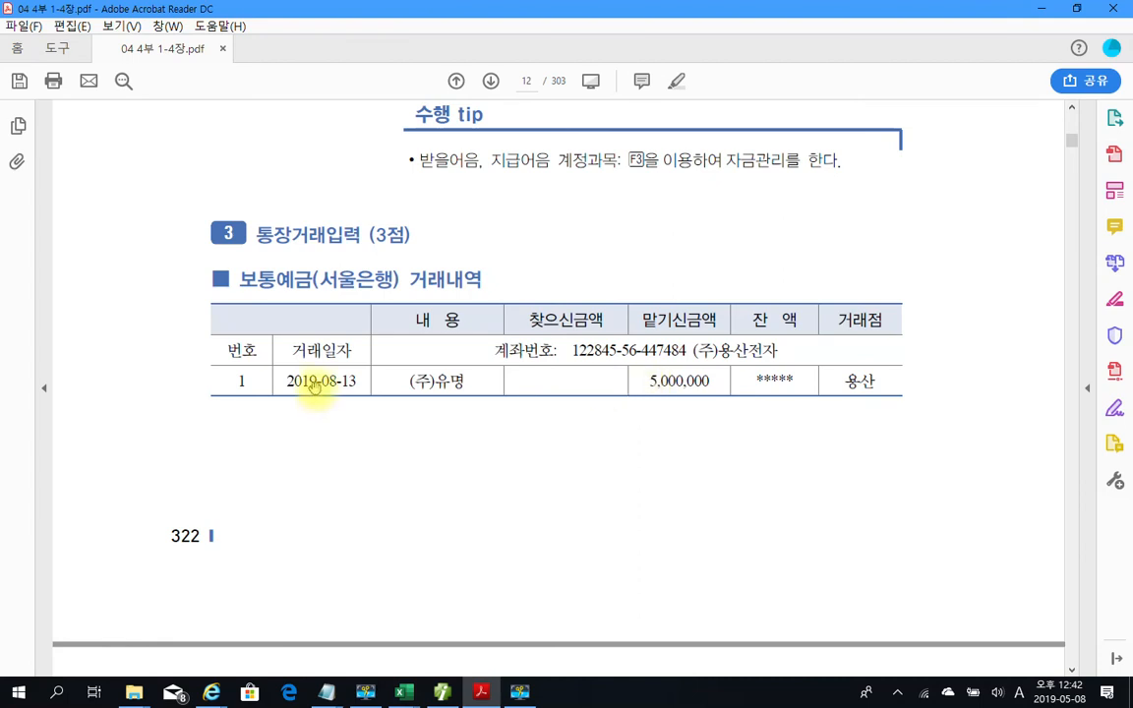
drag(313, 382, 359, 382)
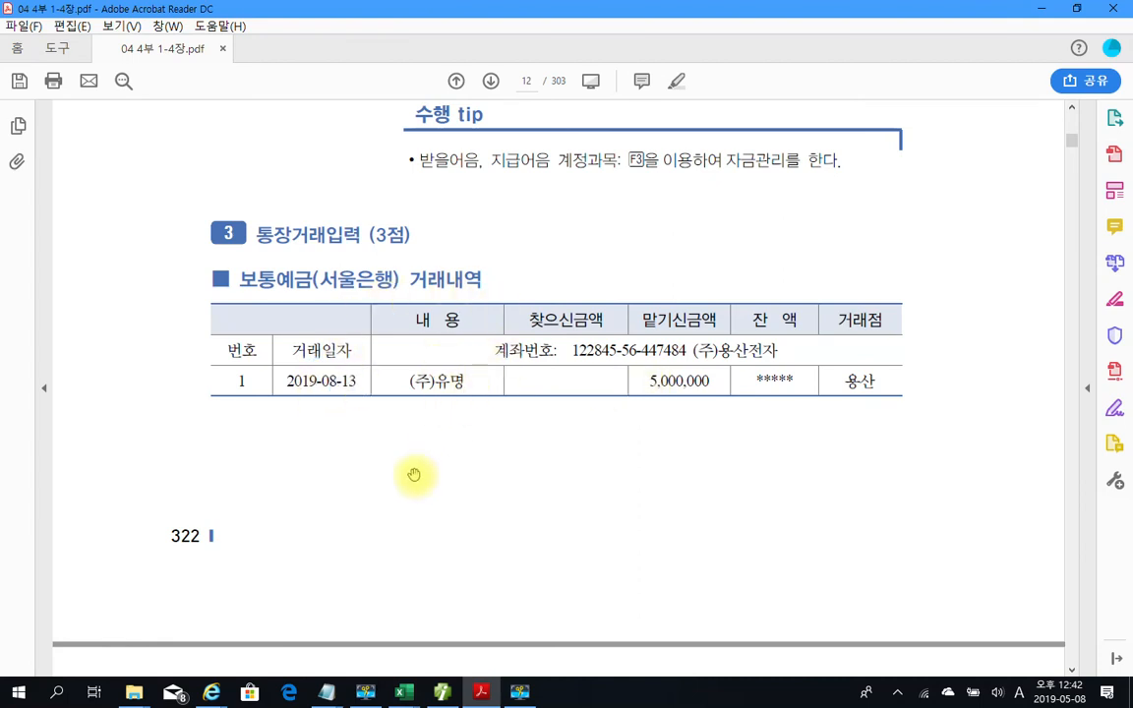
scroll(412, 463, down, 10)
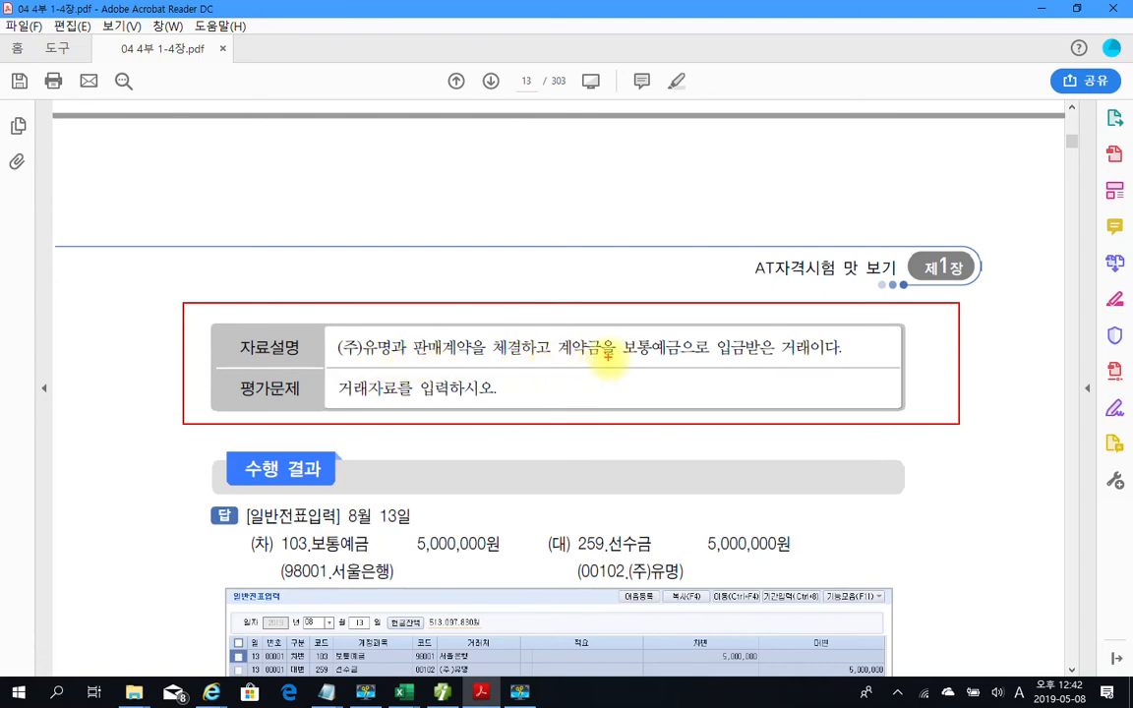
Underline '입금받은 거래' and '계약금' in problem 3's description, then clear the marks
drag(721, 354, 816, 352)
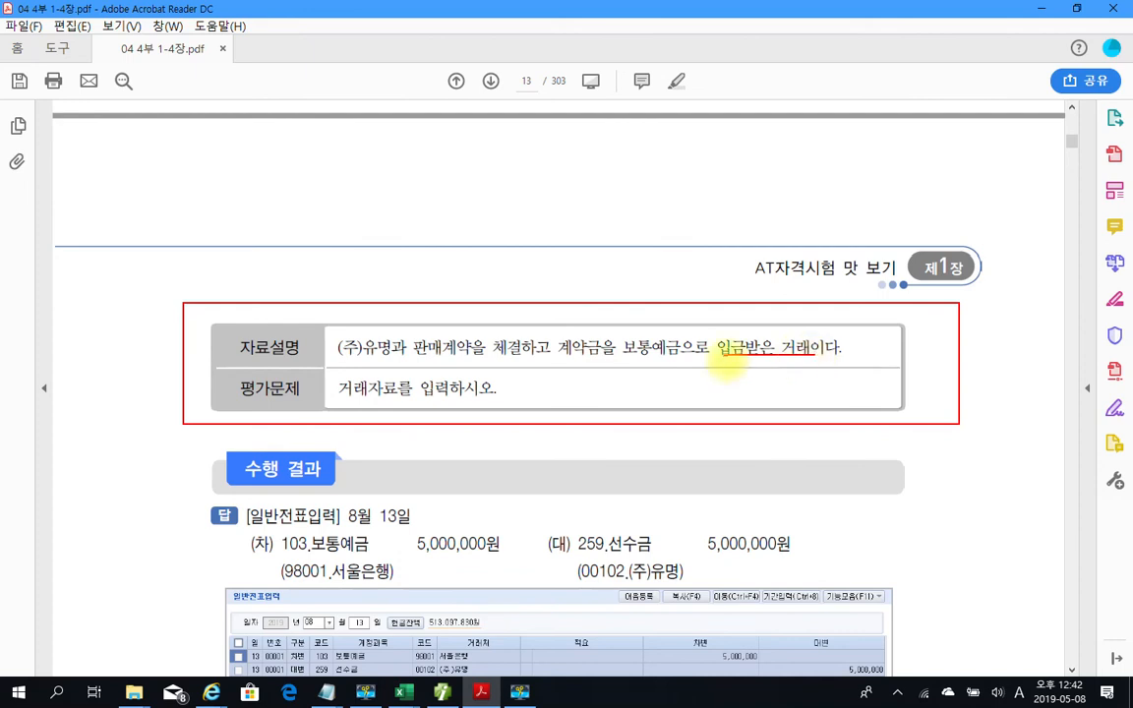
drag(554, 364, 599, 361)
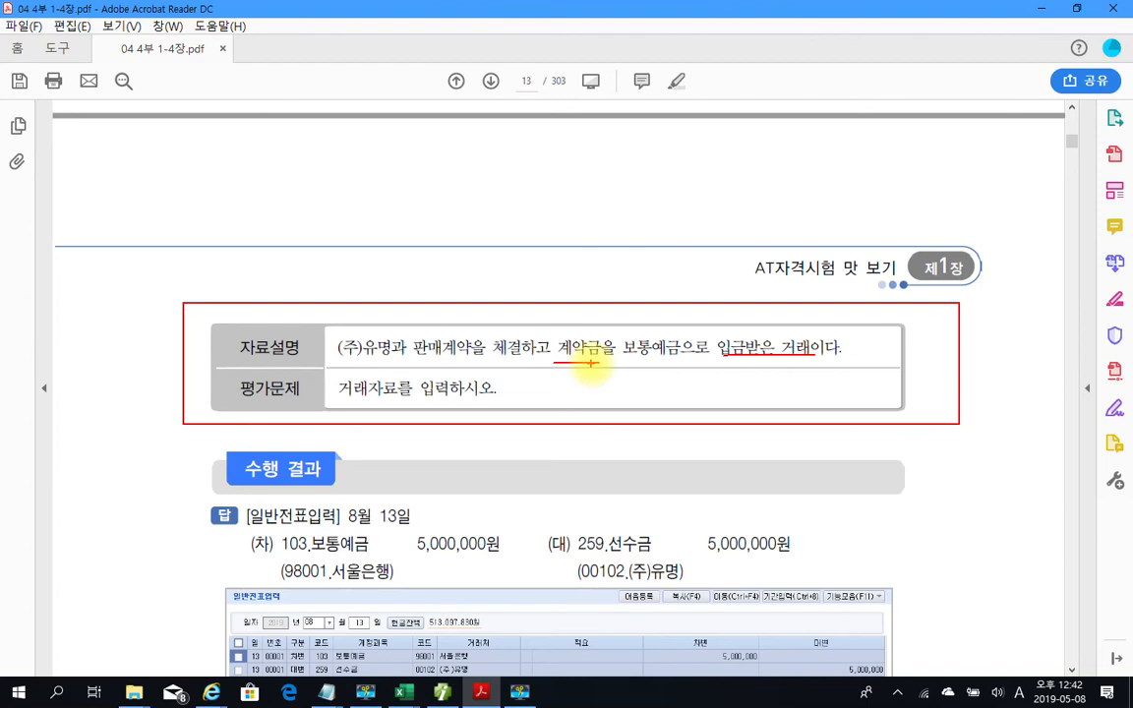
key(Escape)
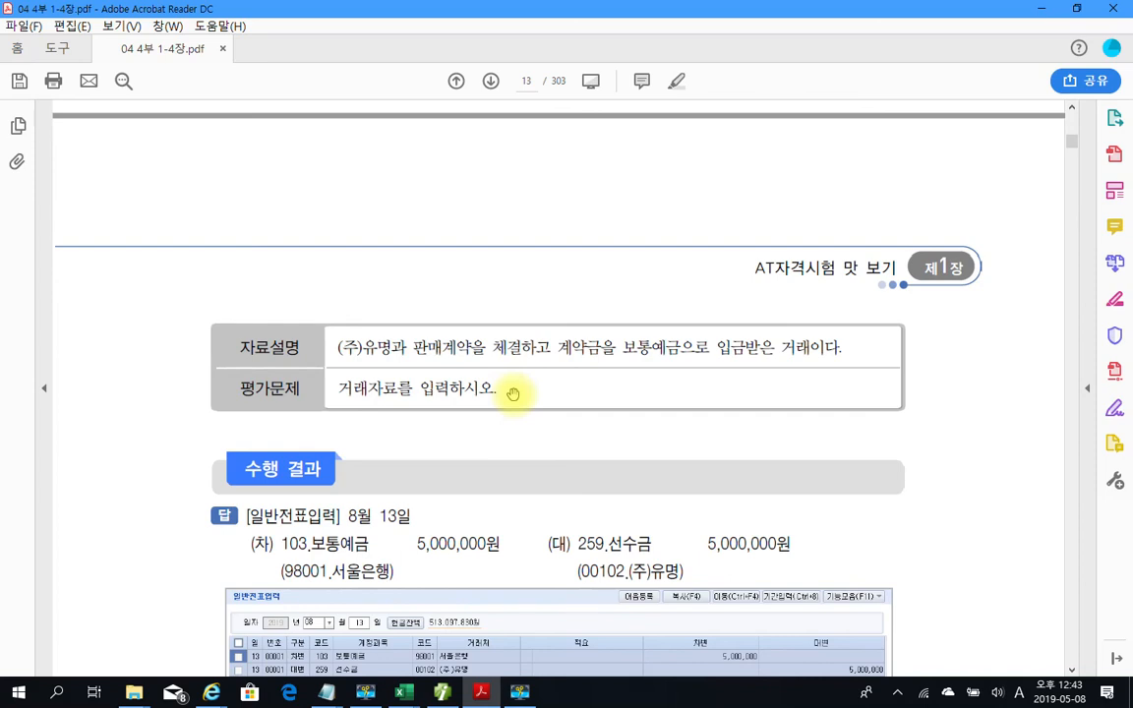
Scroll back to the 보통예금(서울은행) table showing the 5,000,000 (주)유명 deposit
scroll(509, 398, up, 4)
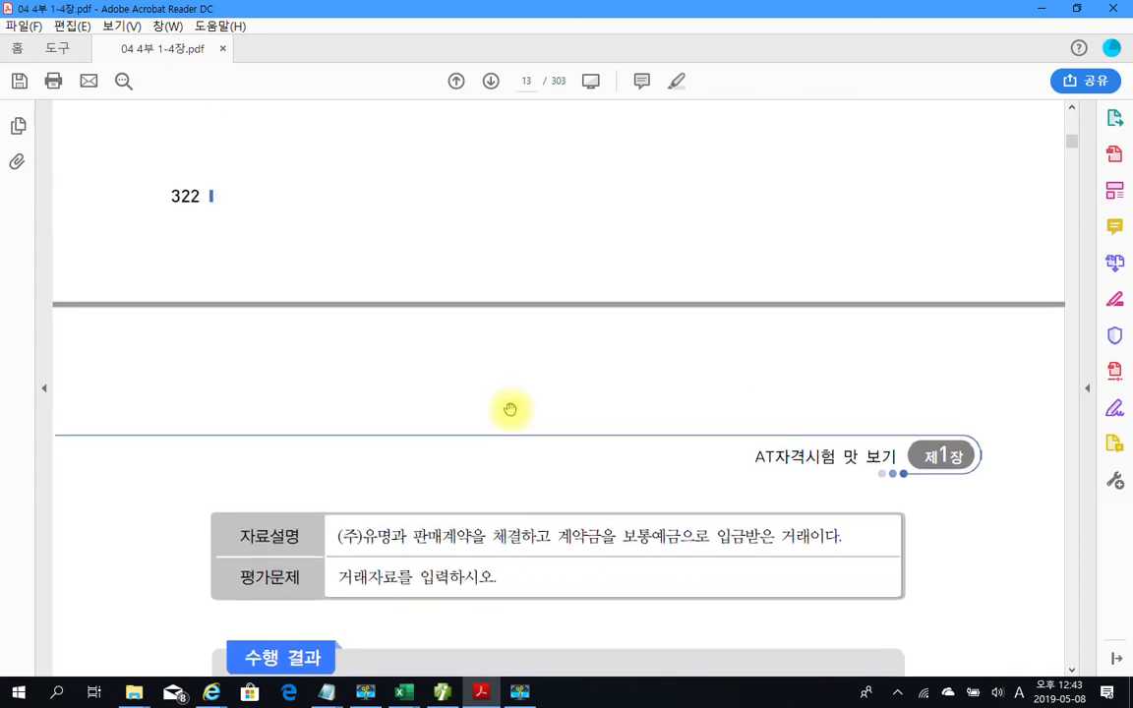
scroll(509, 408, up, 5)
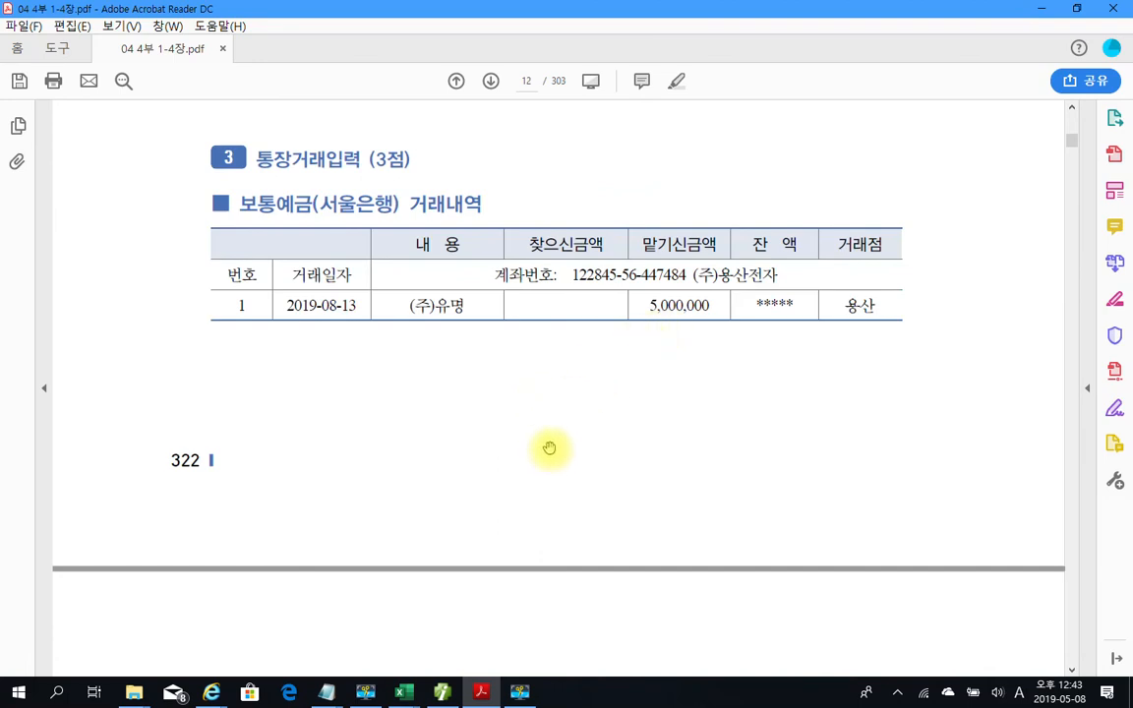
scroll(549, 449, up, 1)
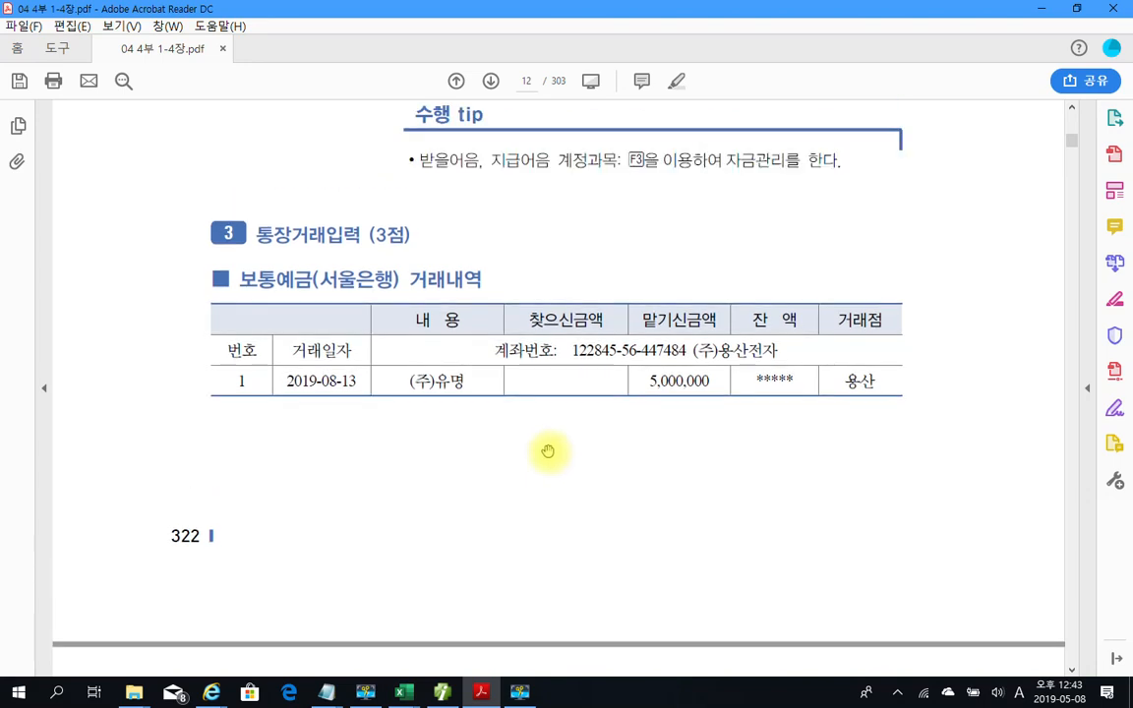
scroll(548, 451, down, 5)
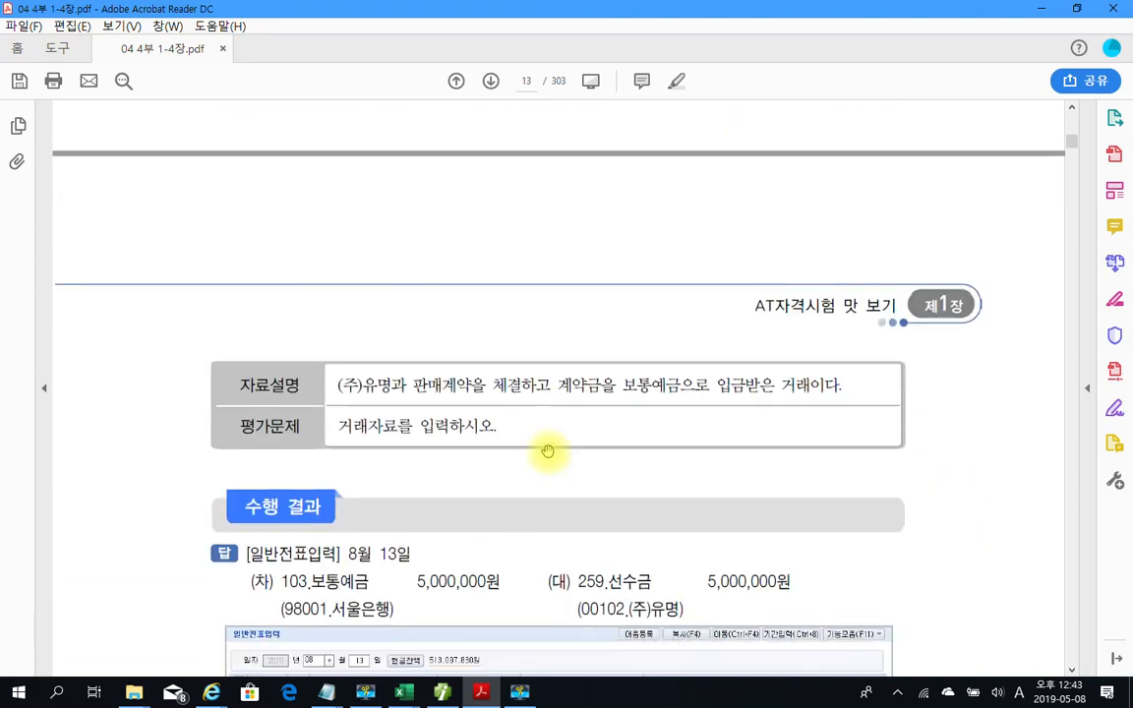
scroll(536, 437, down, 1)
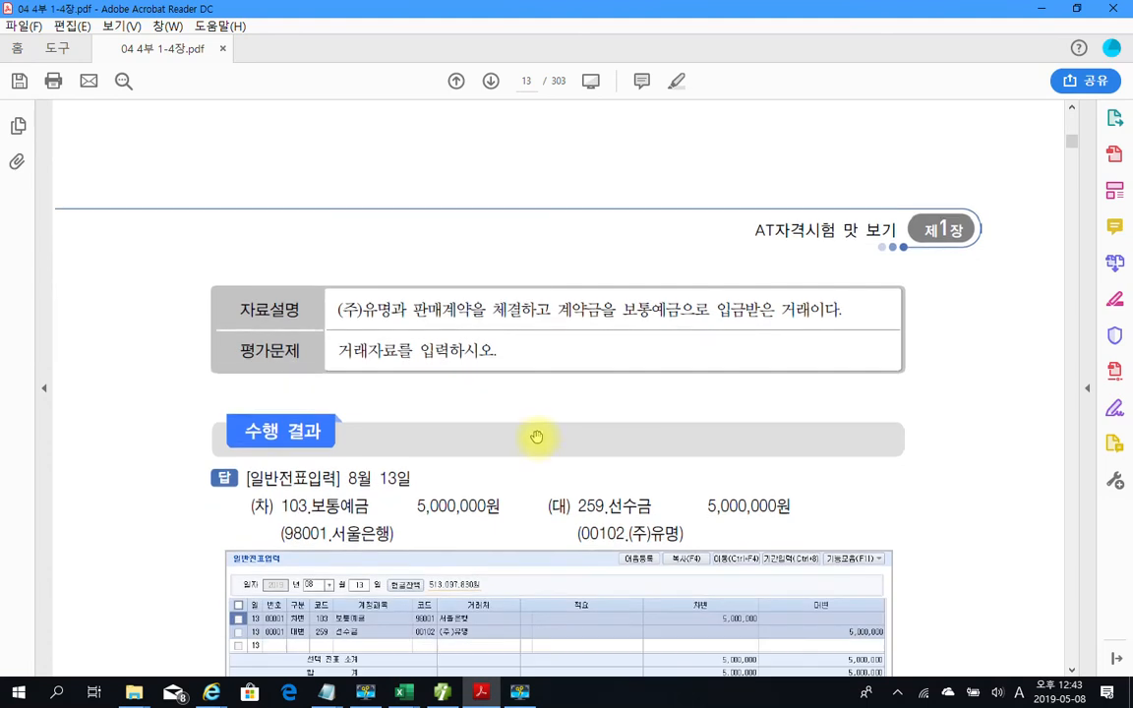
mouse_move(442, 692)
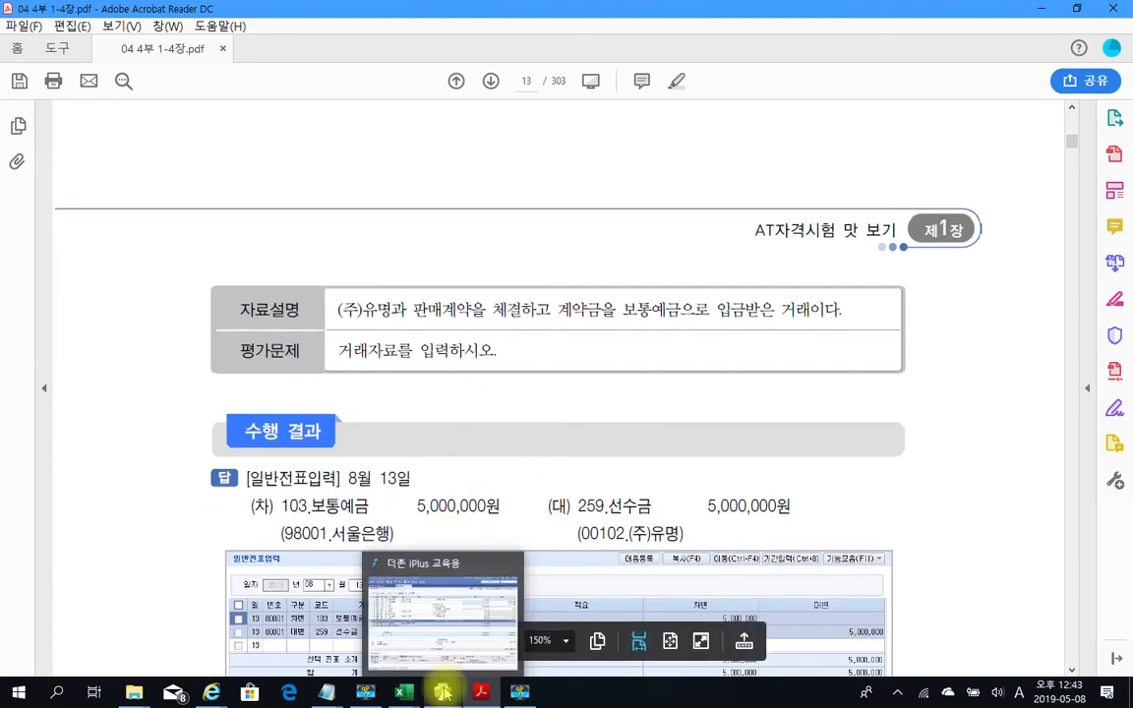
scroll(481, 425, up, 5)
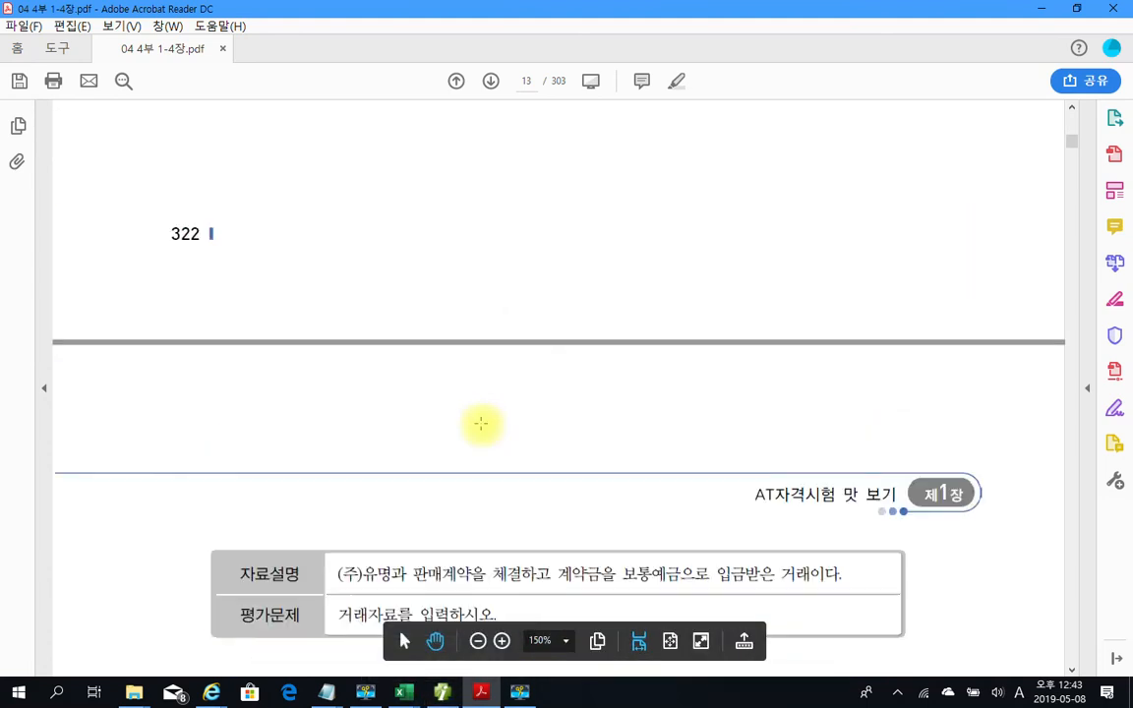
Enter an Aug 13 credit line: 259 선수금, customer 00102 (주)유명, 5,000,000
click(445, 693)
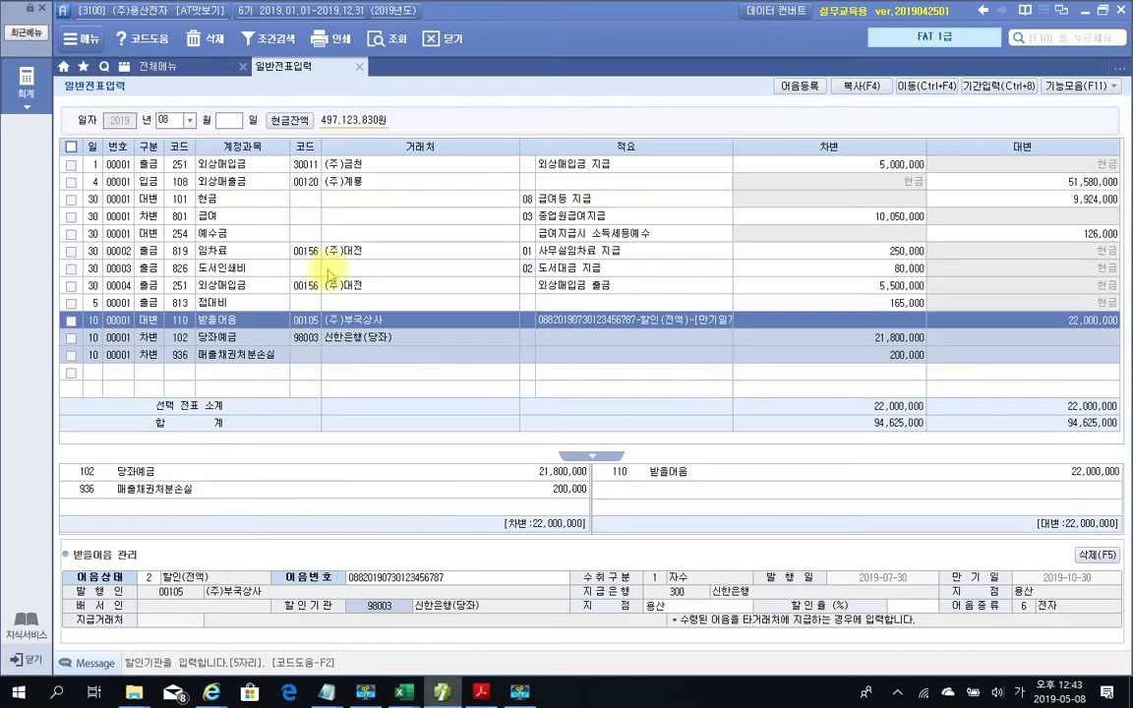
click(96, 375)
text(13)
key(Return)
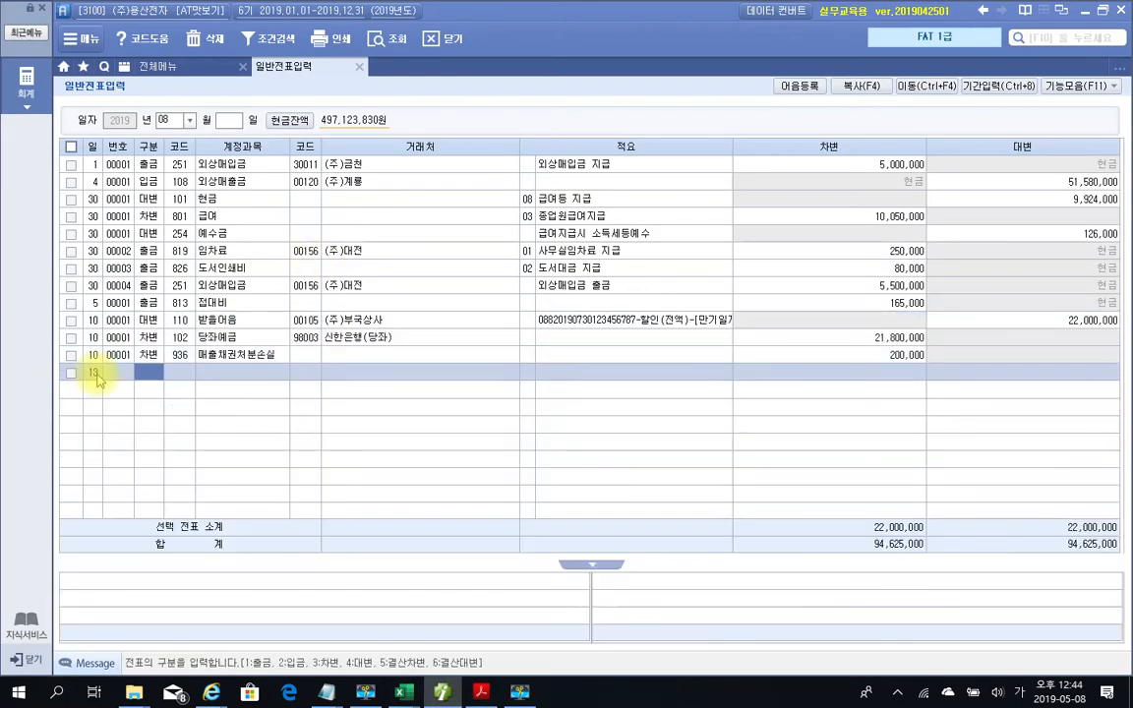
text(4)
key(Return)
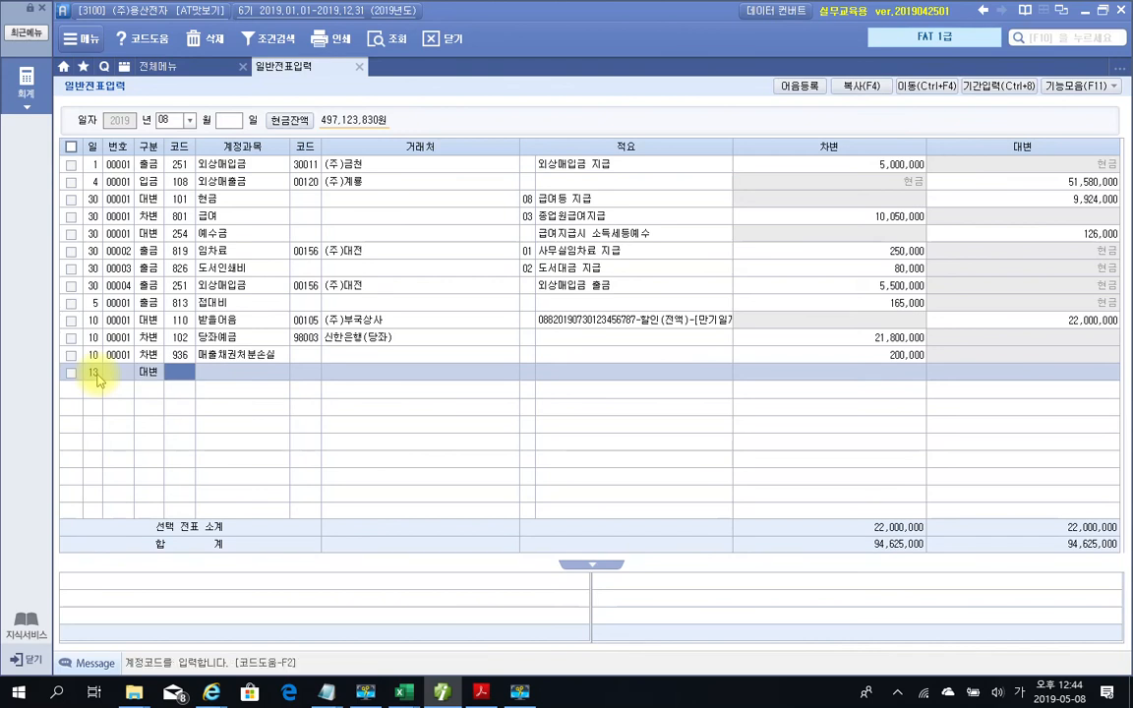
text(선수)
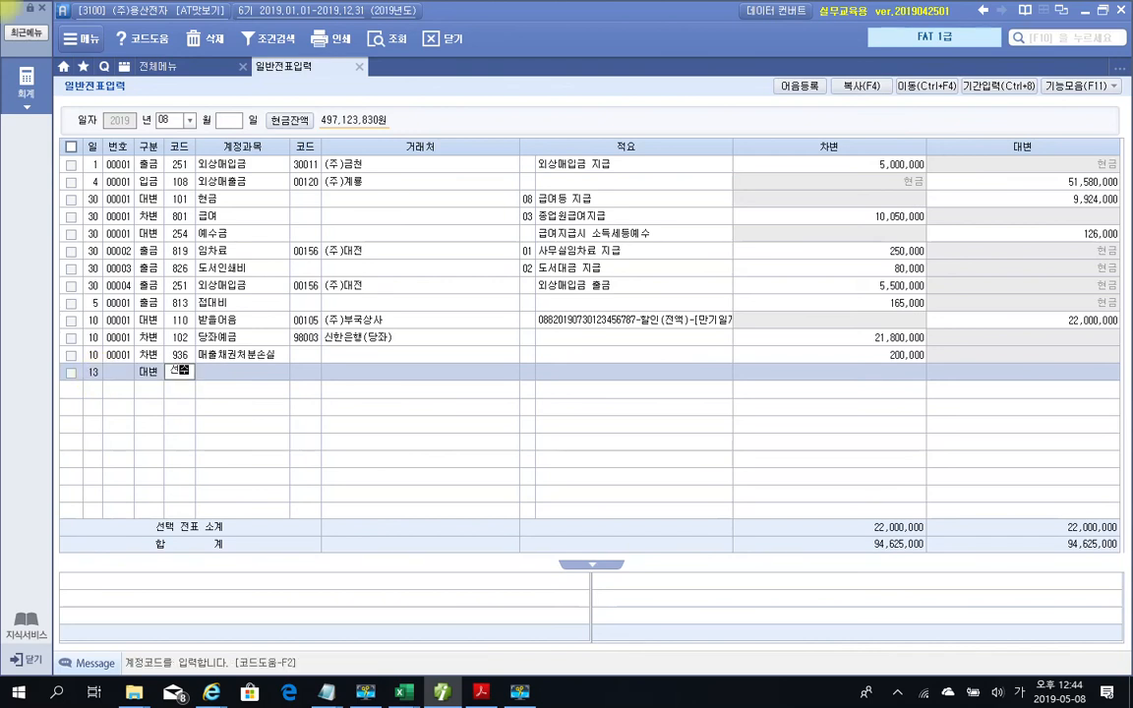
key(Return)
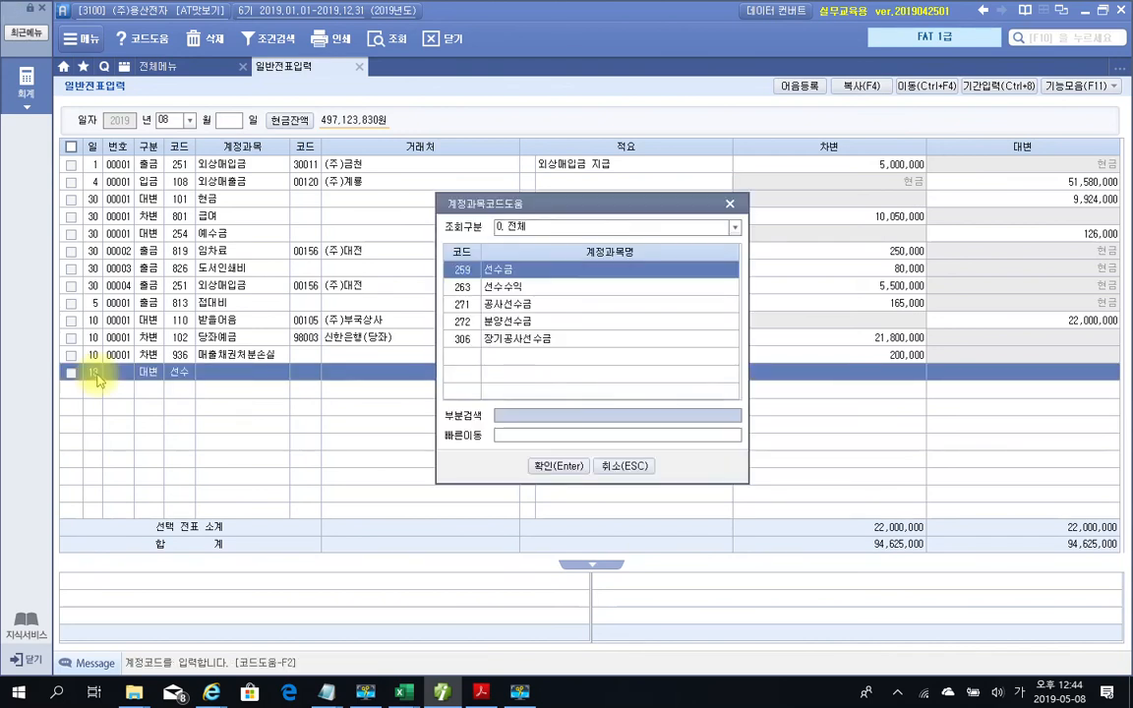
key(Return)
key(Left)
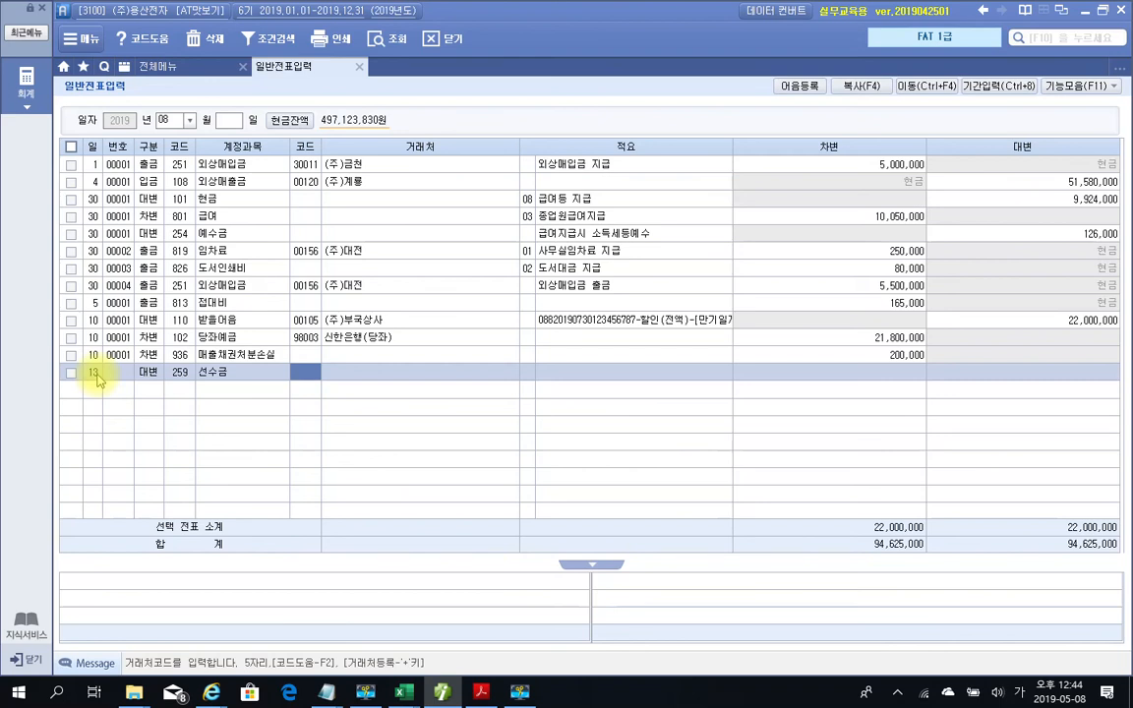
text(102)
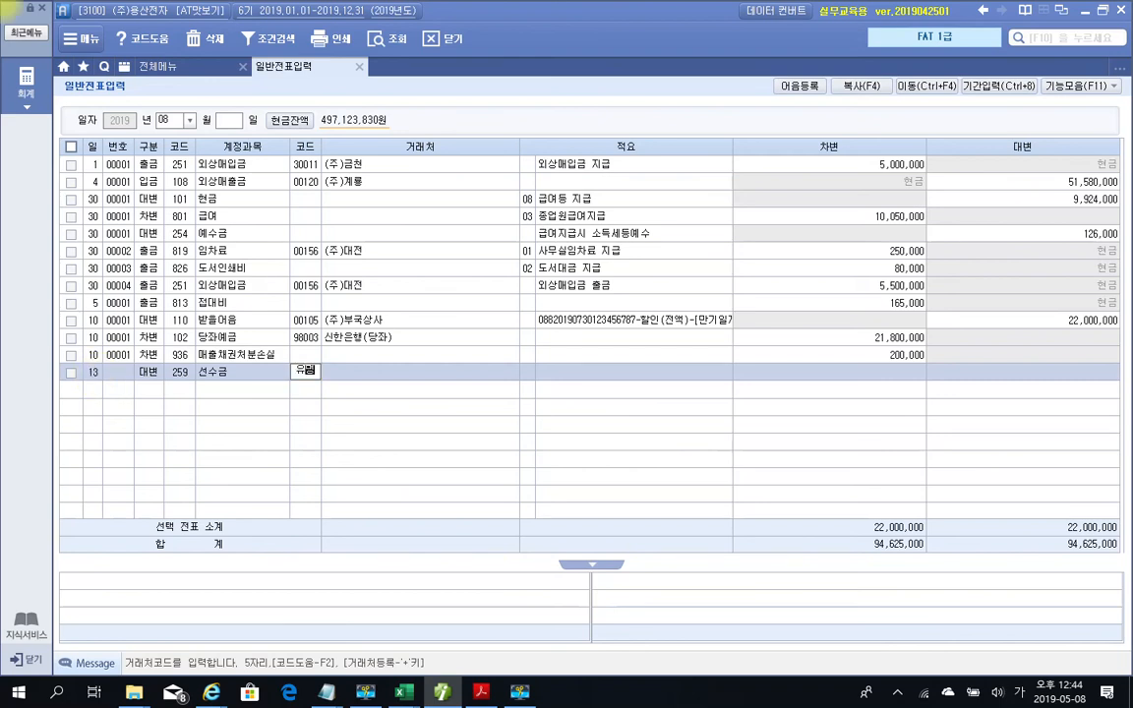
key(Return)
key(Return)
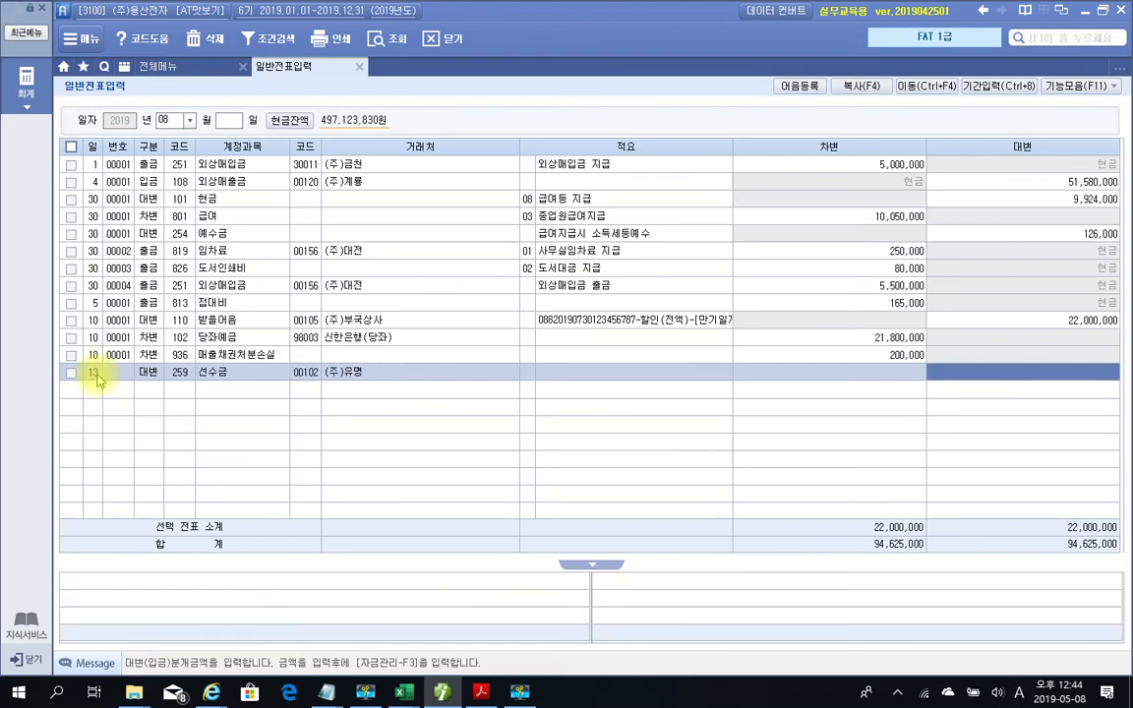
text(5000000)
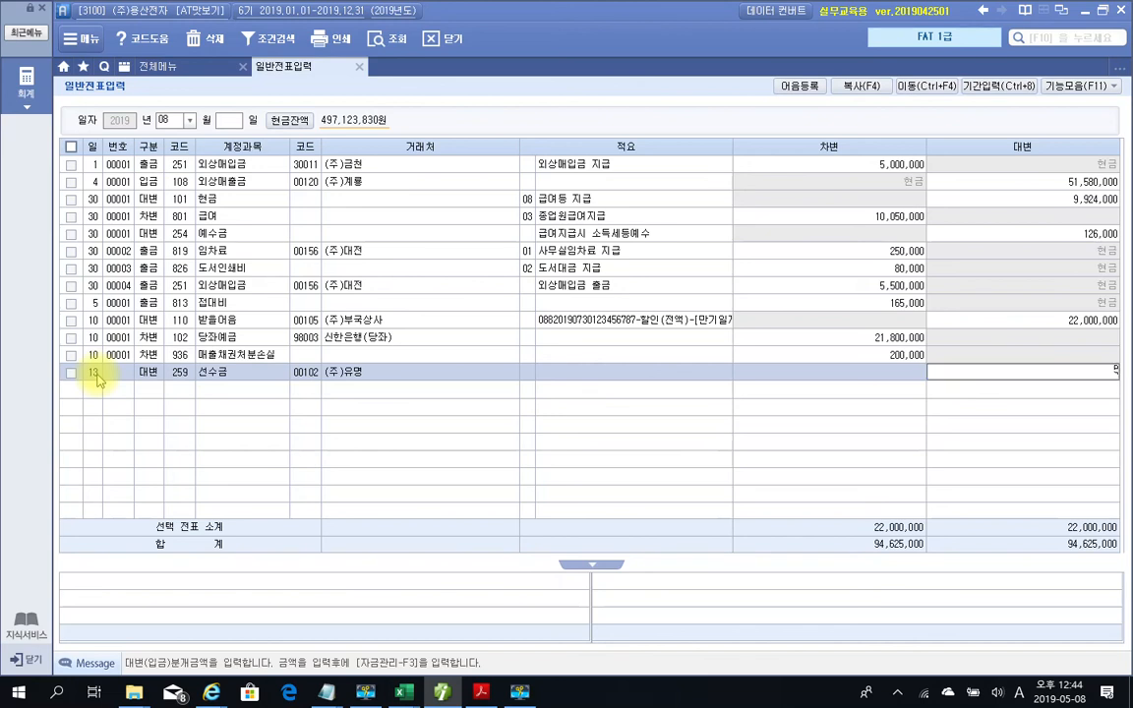
key(Return)
Add the matching debit line: 103 보통예금, customer 98001 서울은행, 5,000,000
key(Return)
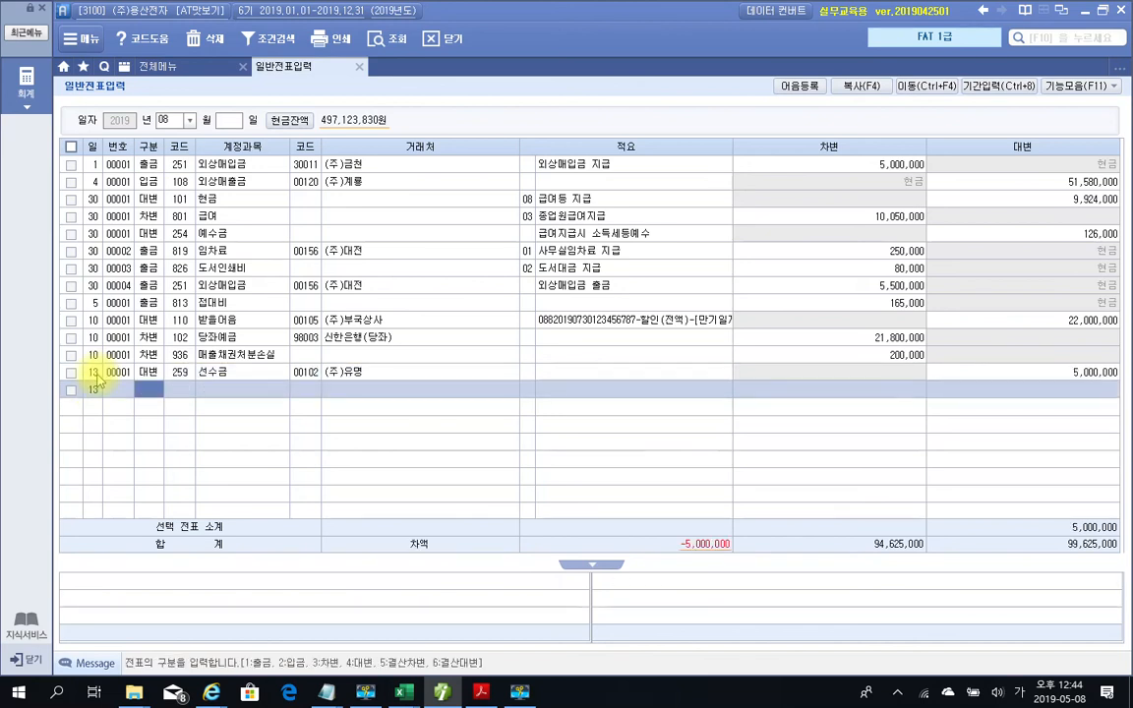
text(3)
key(Return)
text(103)
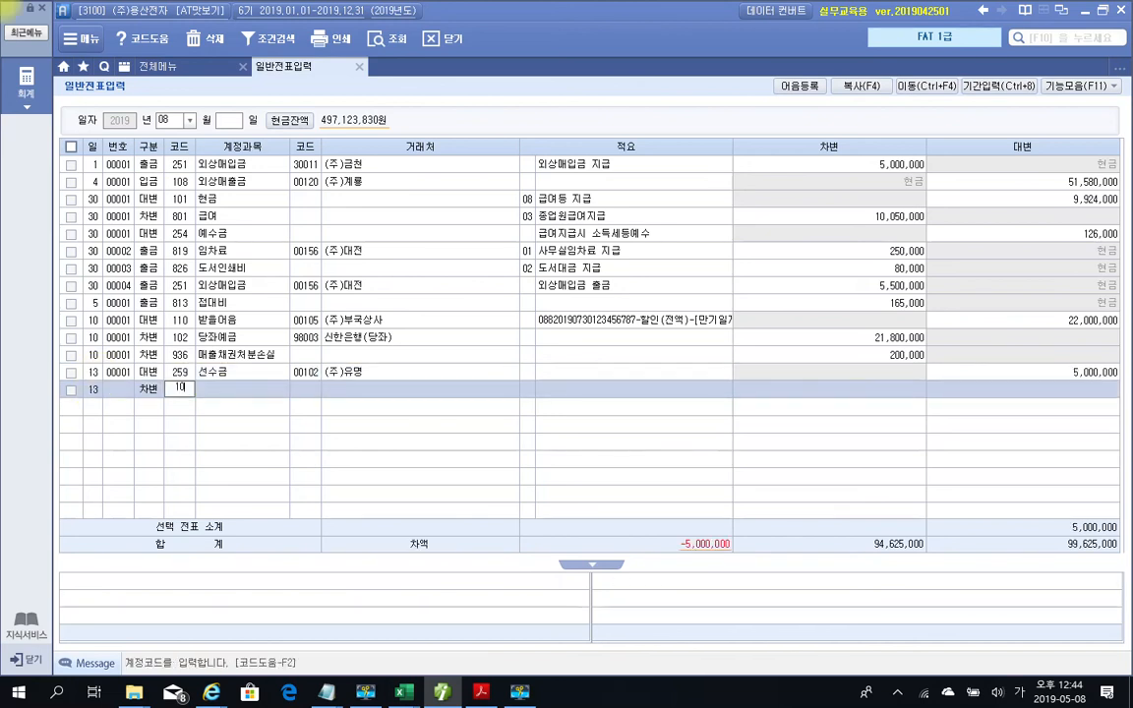
key(Return)
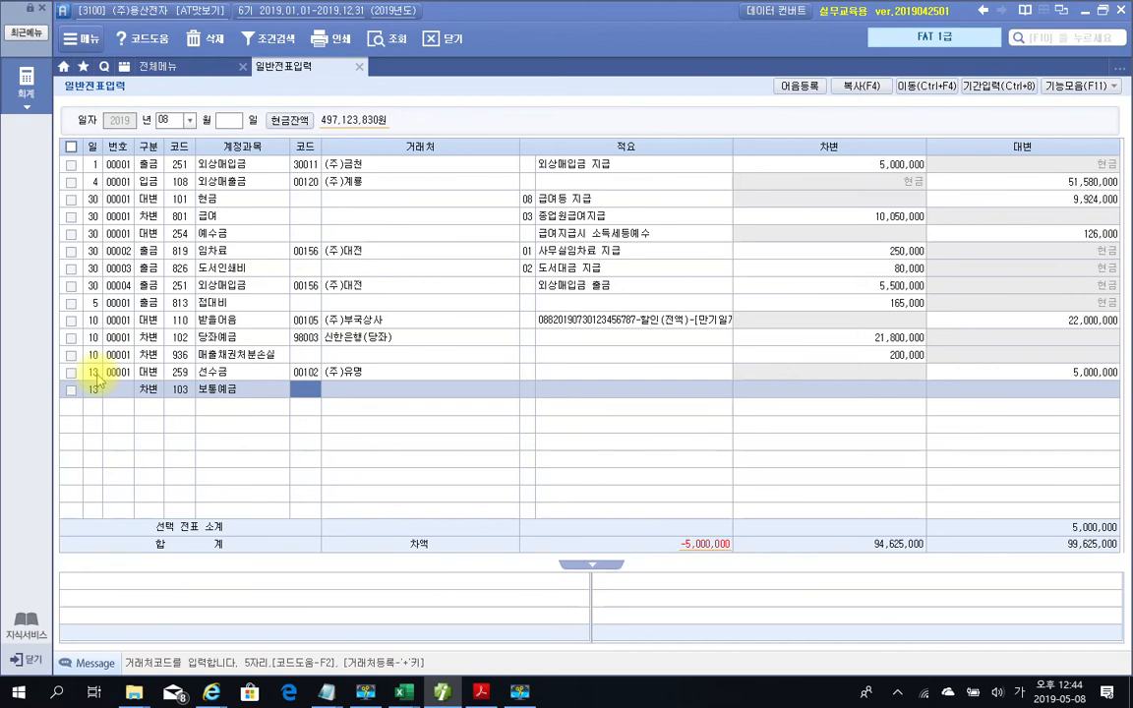
text(서울)
key(Return)
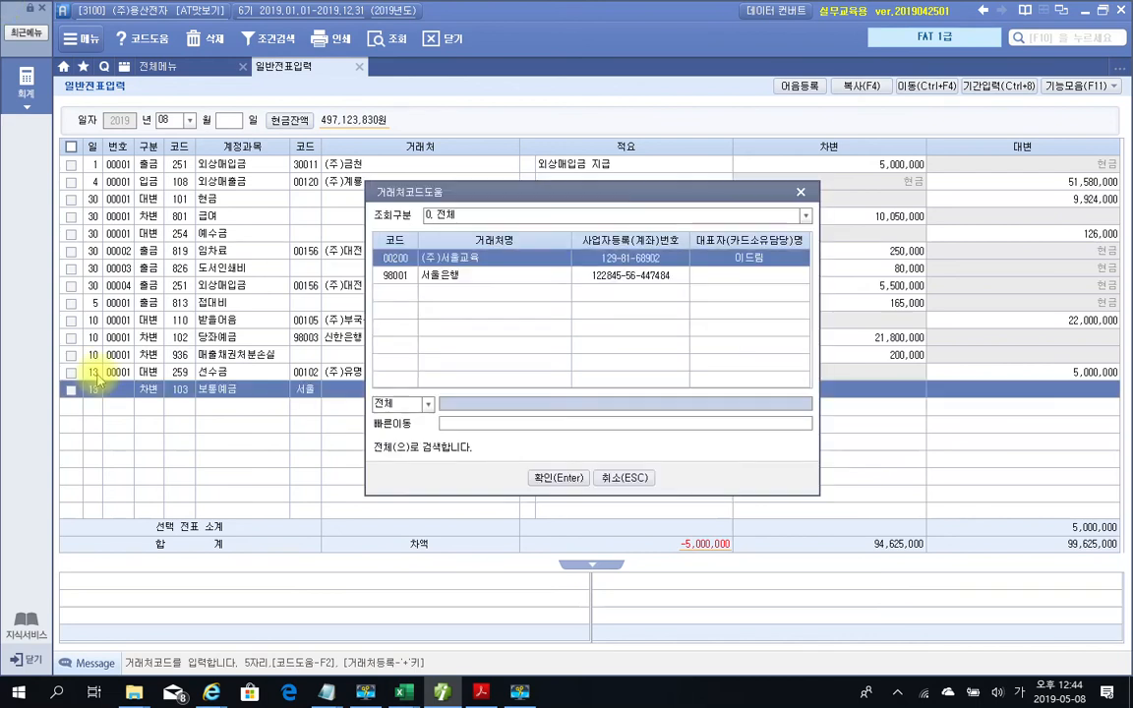
key(Down)
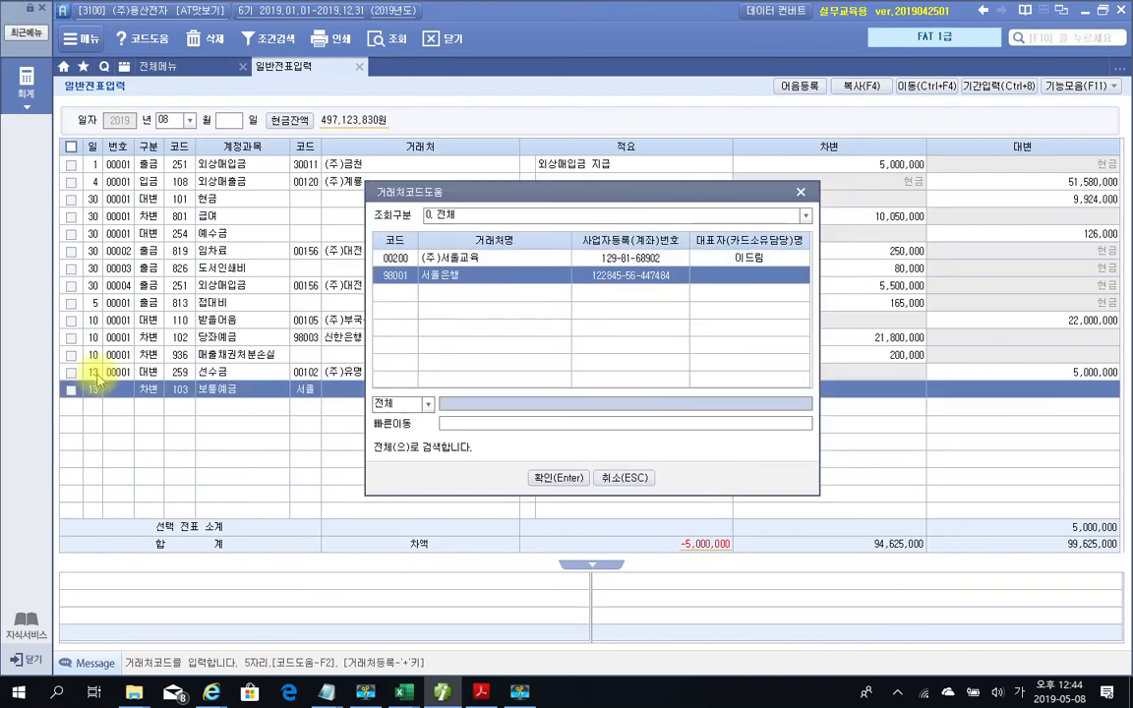
key(Return)
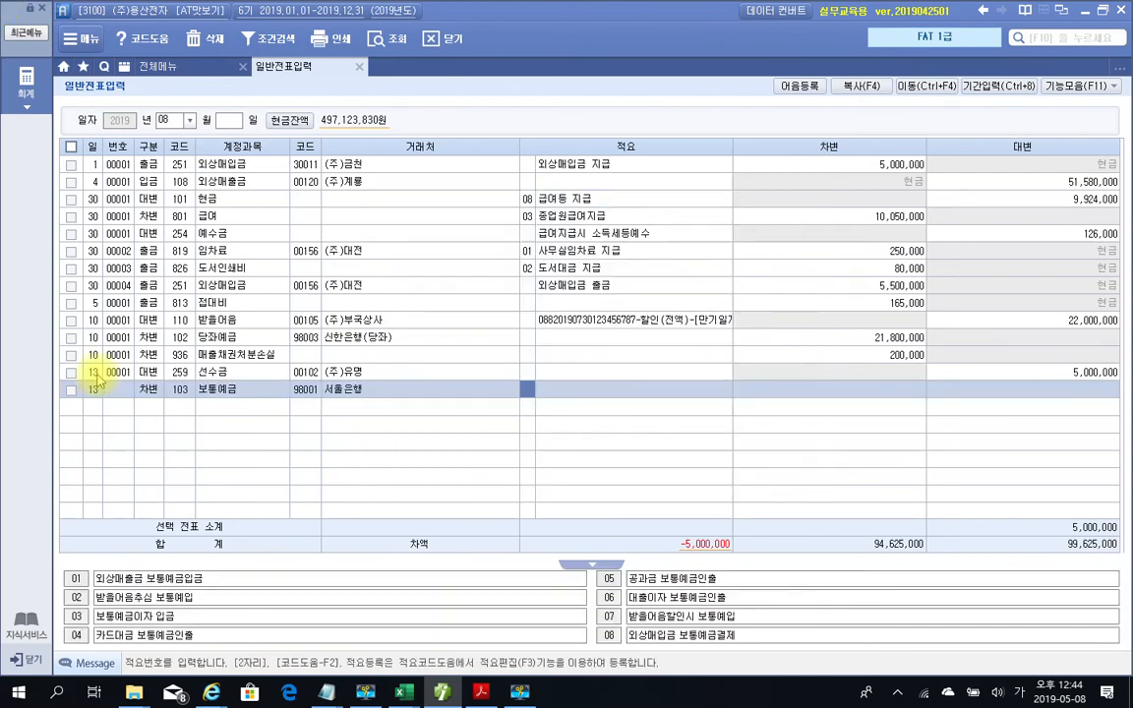
key(Return)
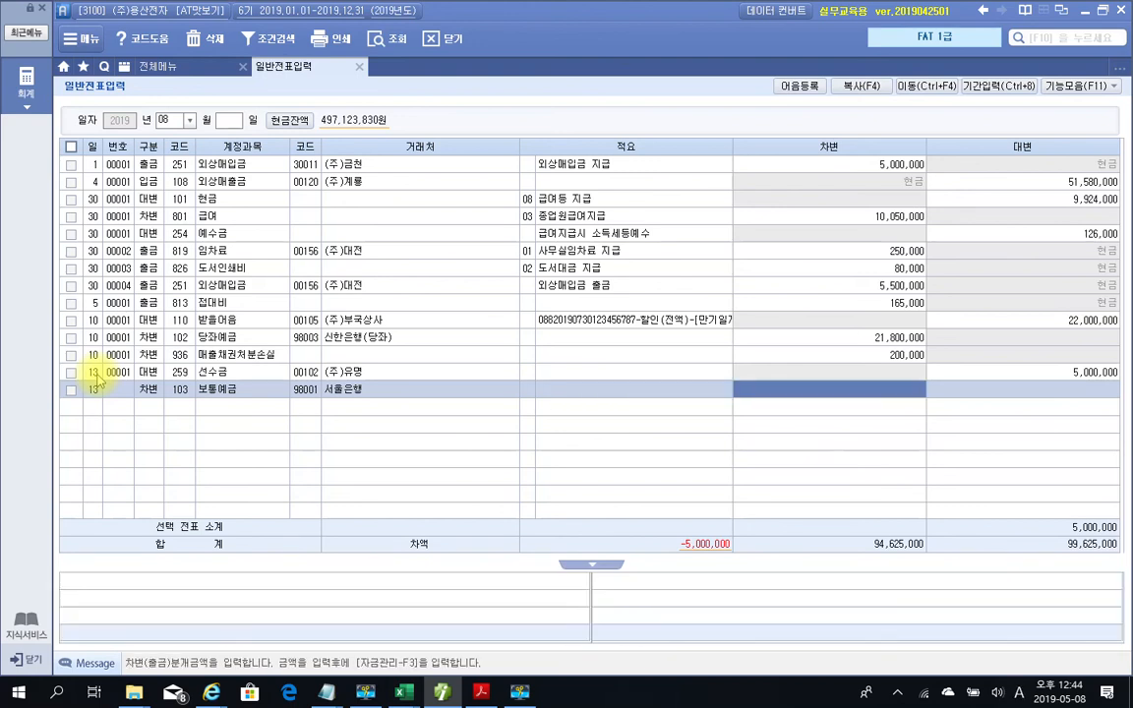
text(5000000)
key(Return)
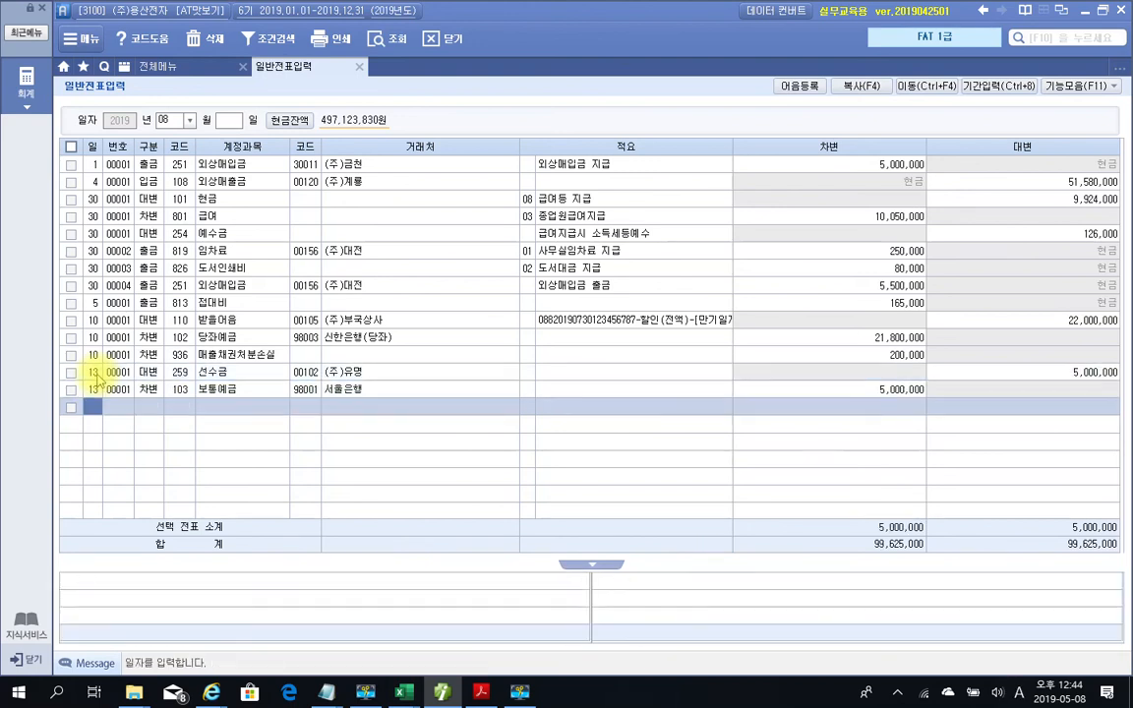
key(Up)
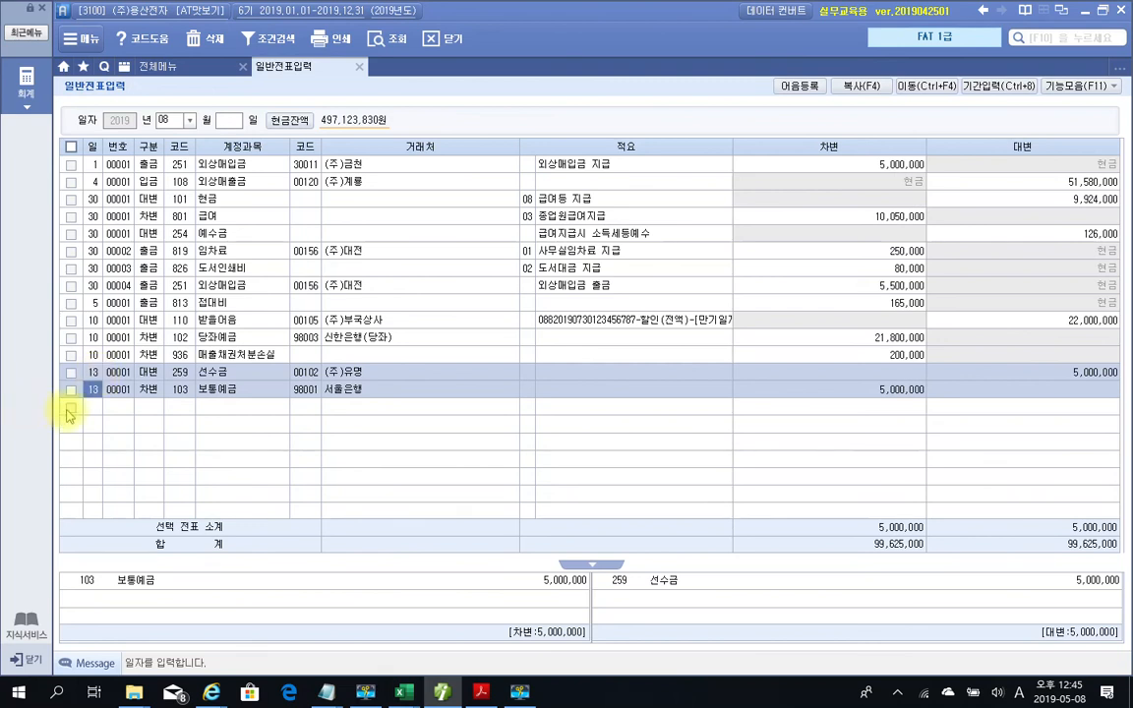
click(93, 411)
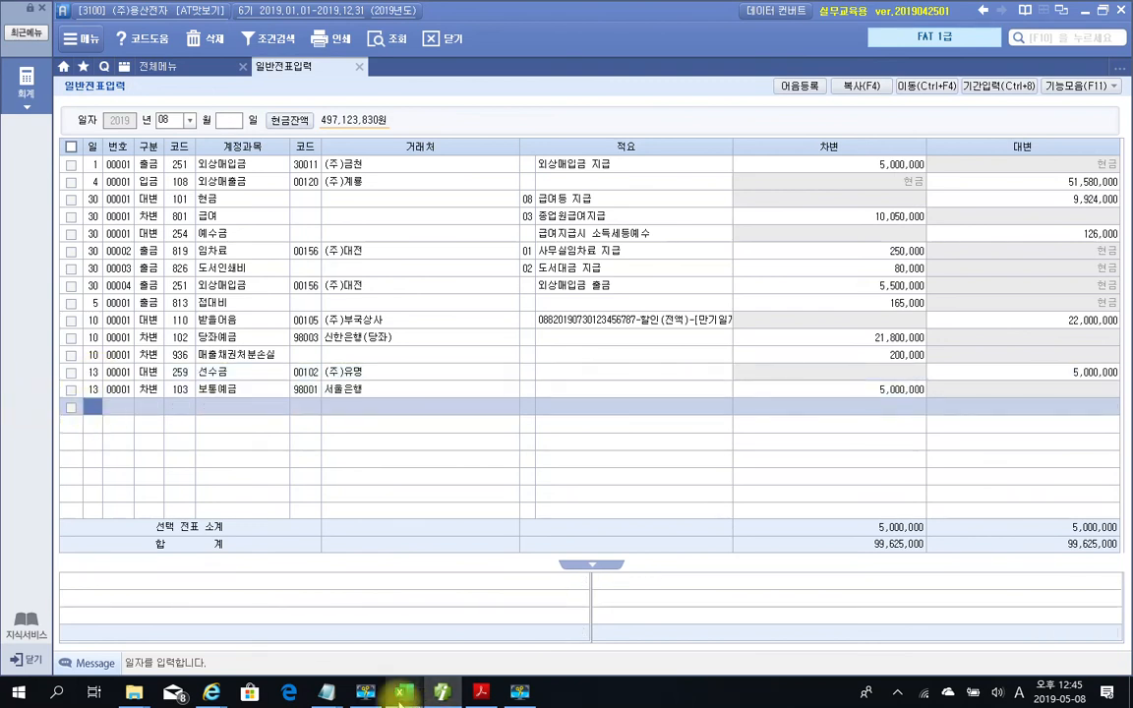
Return to the PDF and scroll to problem 4's 120,000 마우스패드 receipt from 광고상사
click(472, 695)
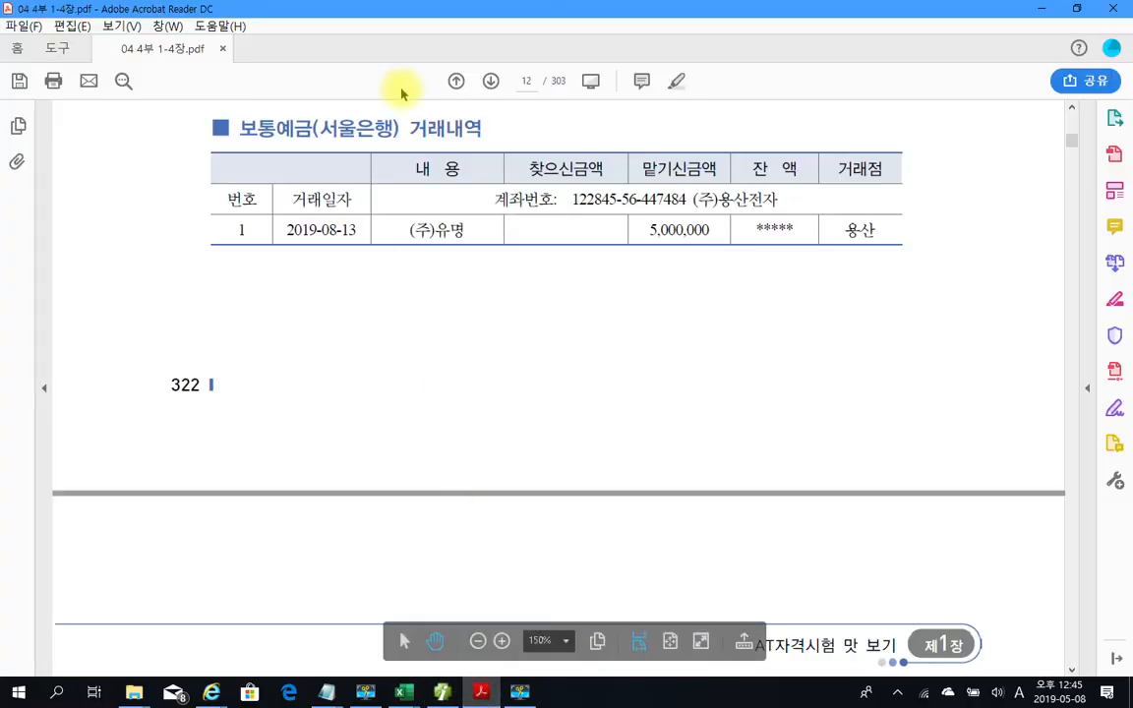
scroll(571, 256, down, 4)
scroll(575, 250, down, 10)
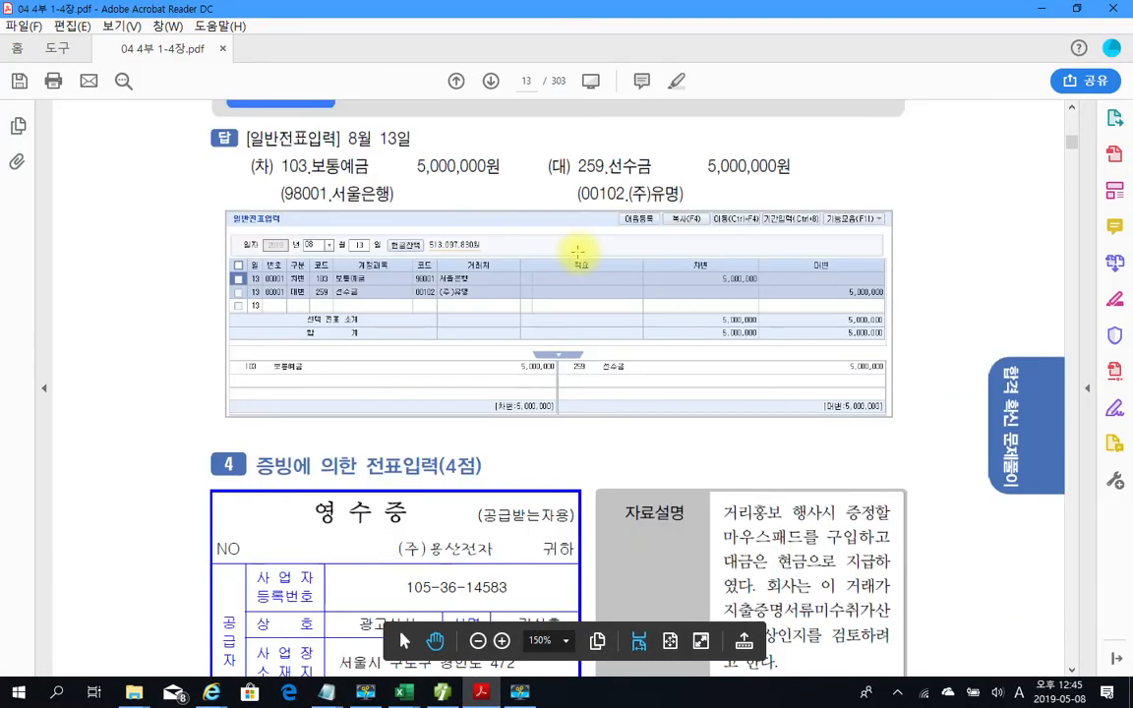
scroll(531, 275, down, 1)
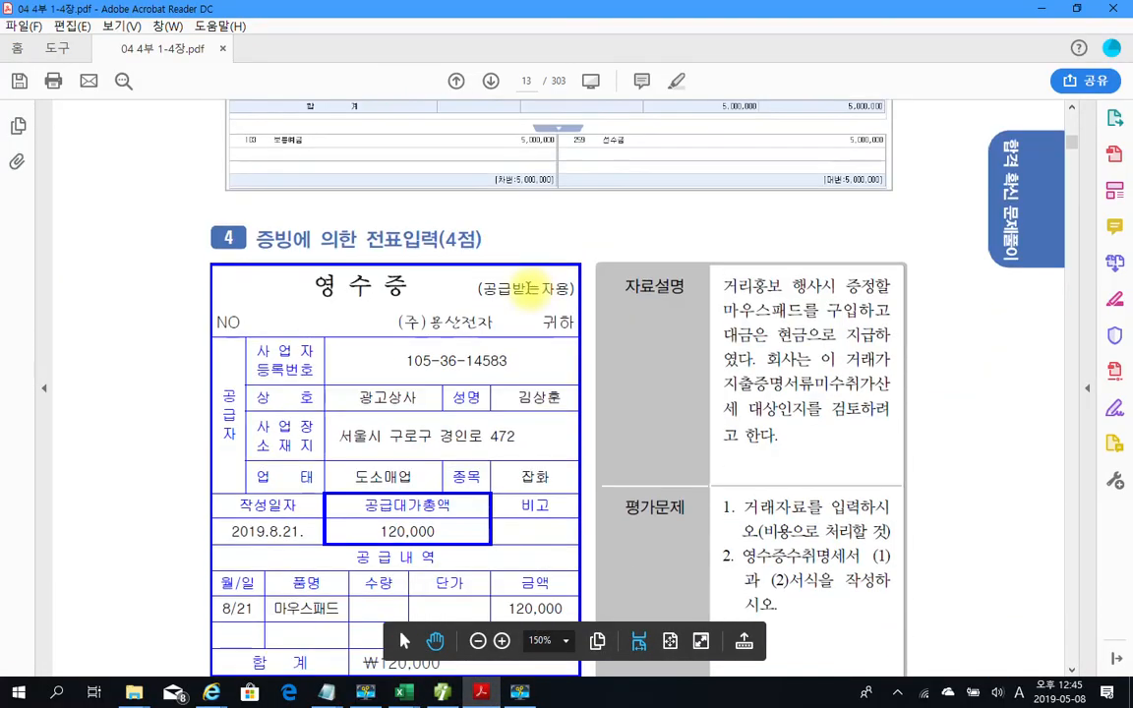
scroll(423, 290, down, 1)
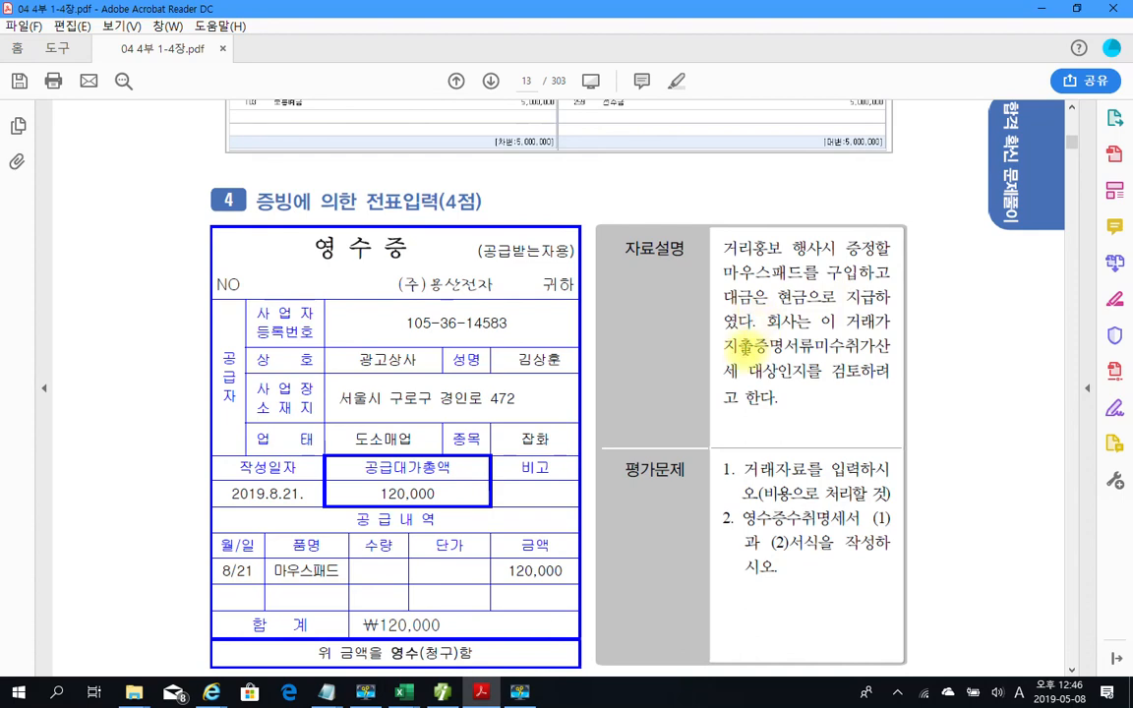
scroll(745, 346, down, 1)
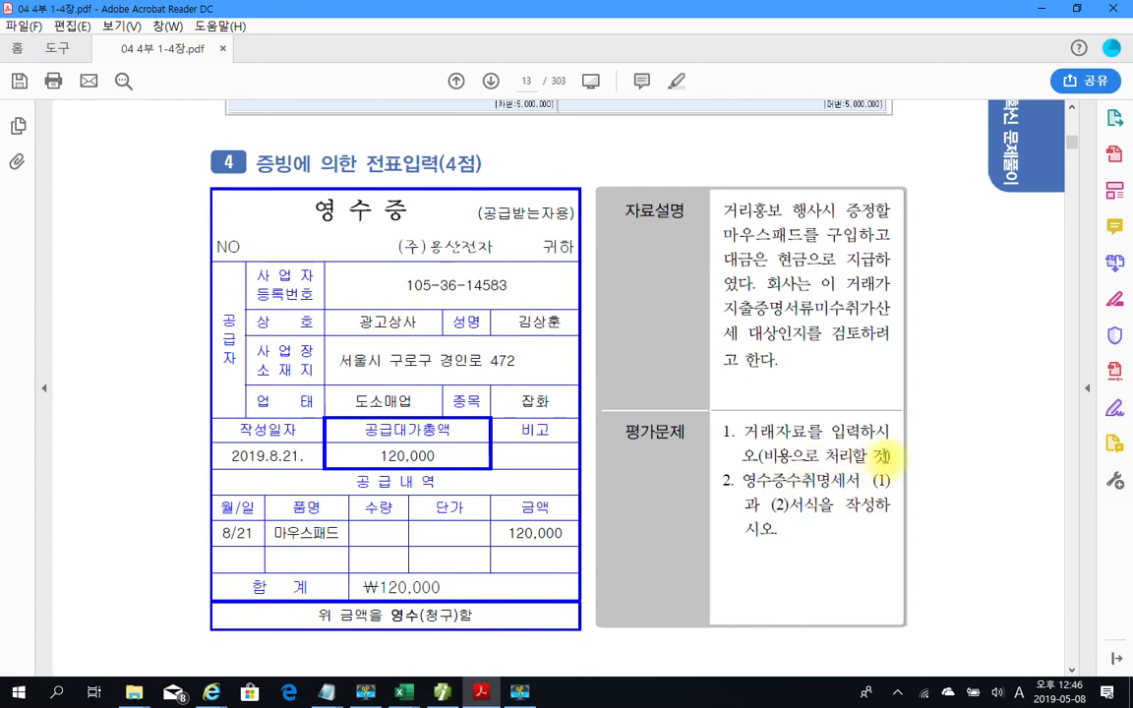
Pen-mark problem 4's cash payment, 비용으로 처리할 note, question 1 and 8/21 date, then clear them
mouse_move(711, 193)
mouse_down()
mouse_move(792, 243)
mouse_move(894, 249)
mouse_up()
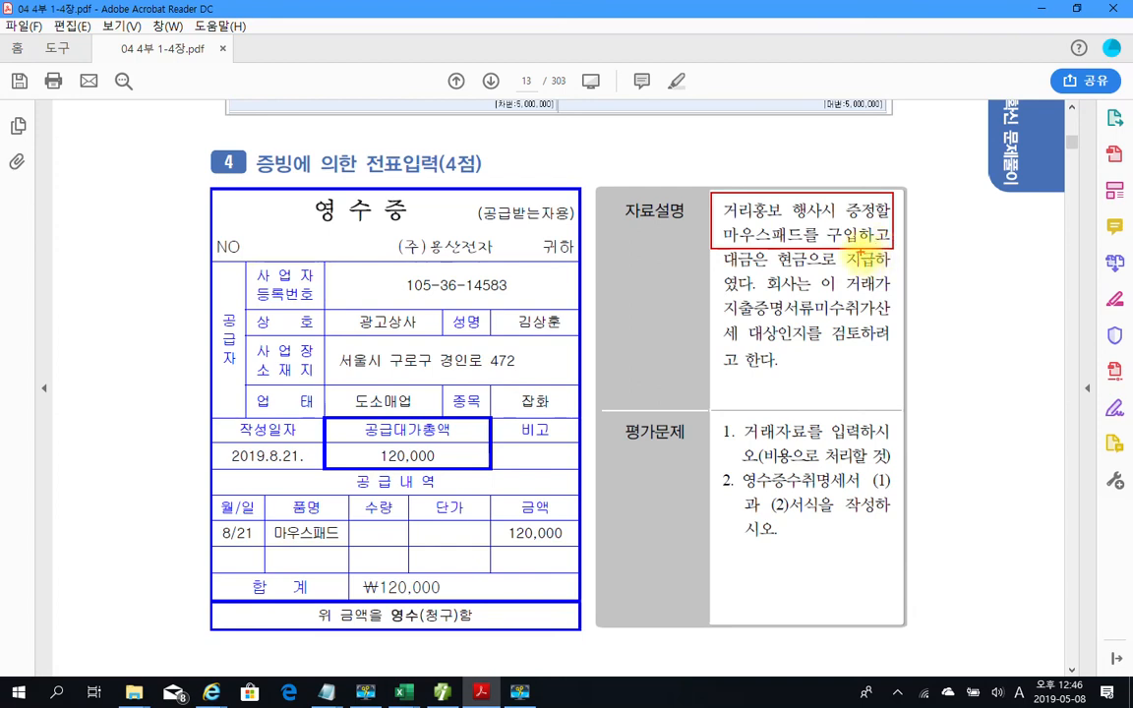
drag(736, 468, 864, 469)
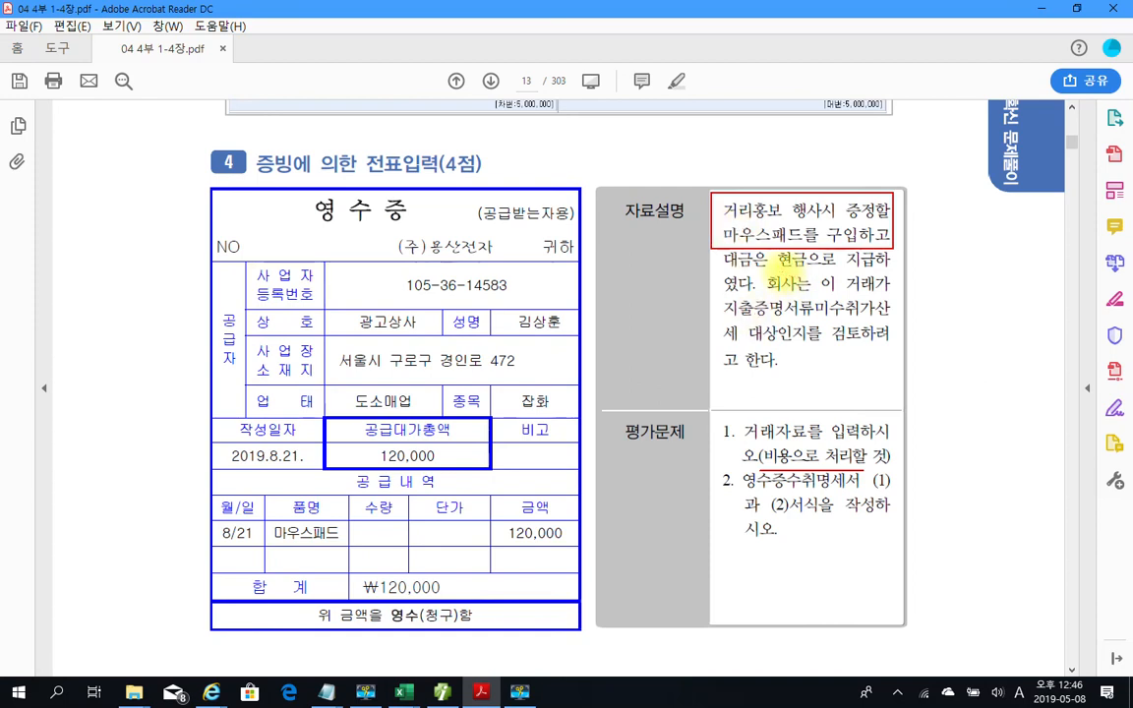
drag(783, 267, 810, 268)
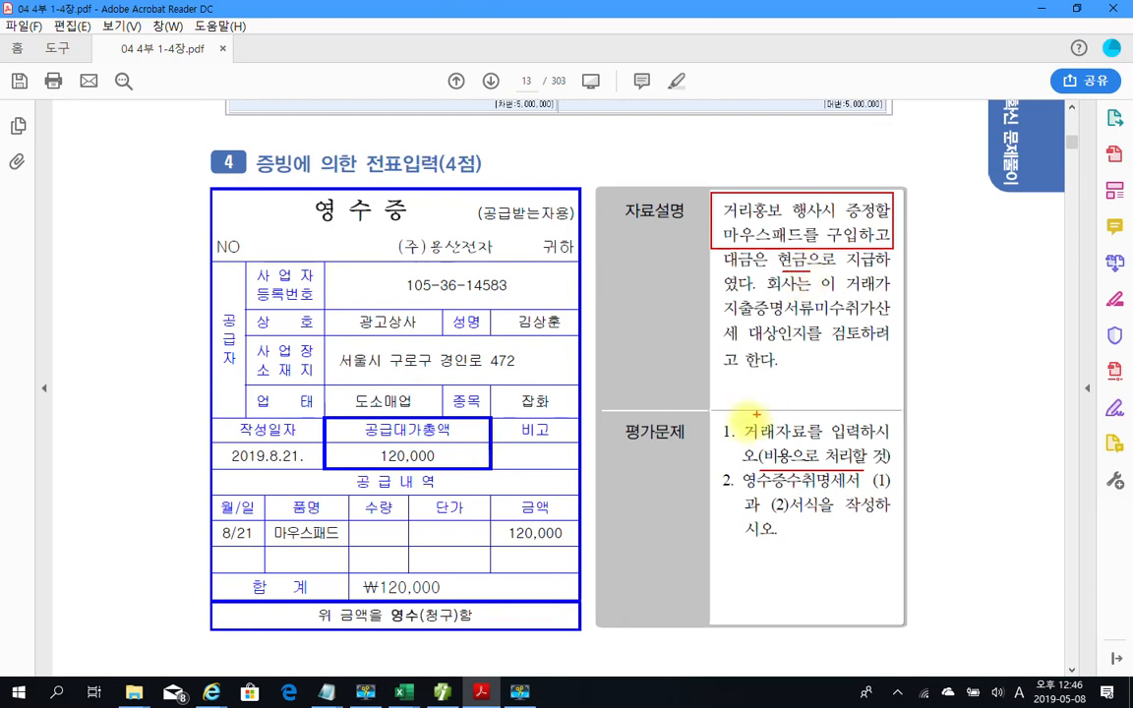
drag(730, 424, 727, 504)
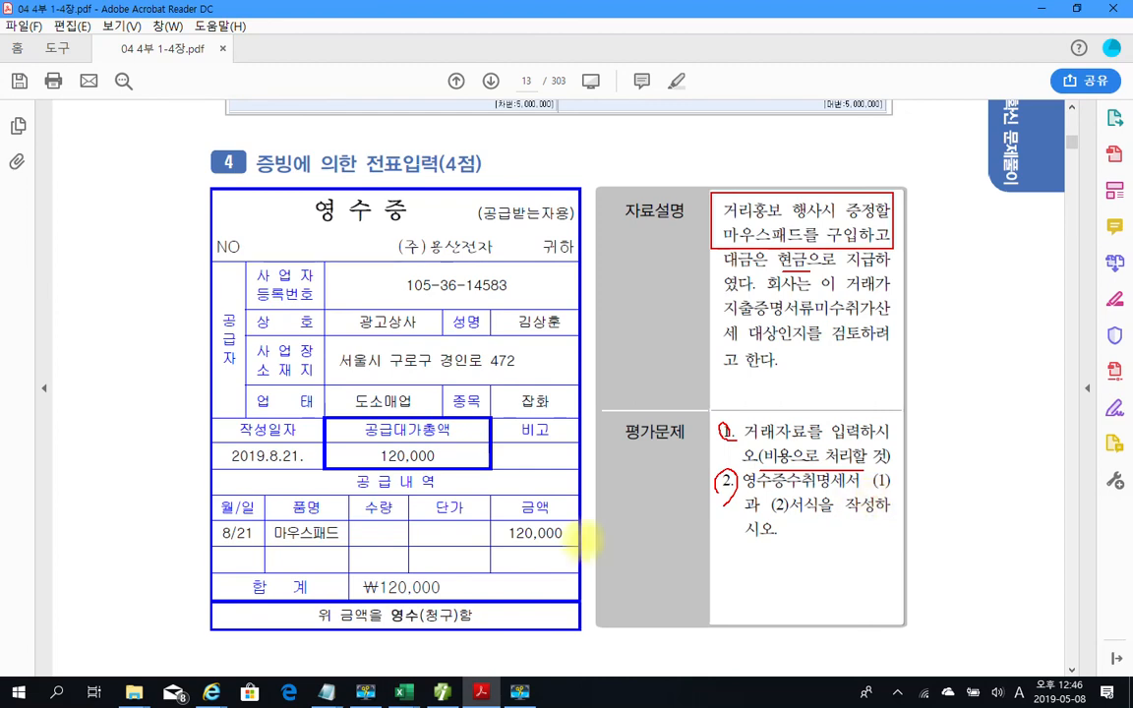
mouse_move(258, 500)
mouse_down()
mouse_move(199, 517)
mouse_move(258, 531)
mouse_up()
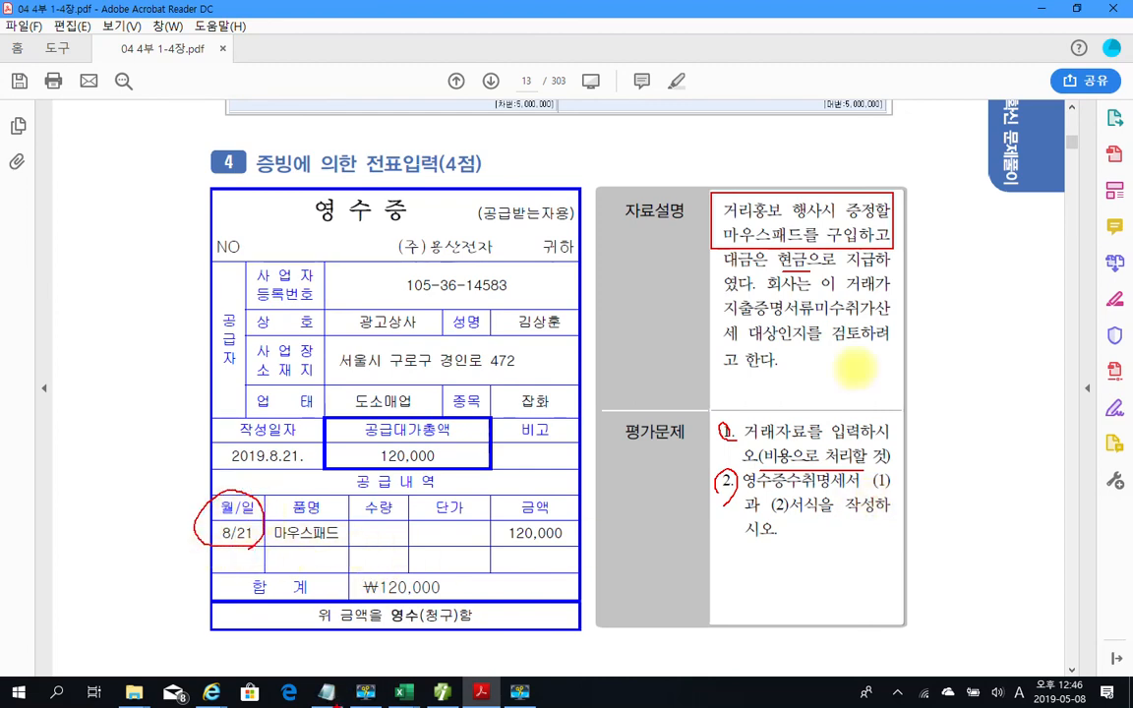
key(Escape)
Record an Aug 21 출금 voucher debiting 833 광고선전비 120,000 against 현금
click(442, 692)
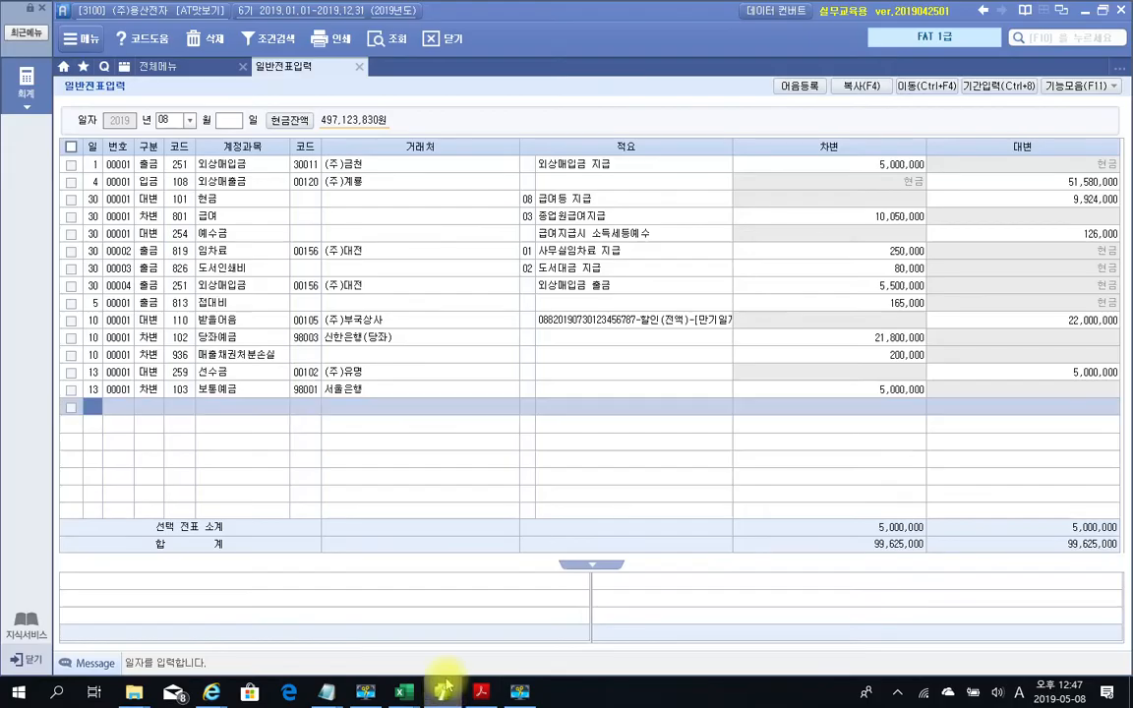
text(21)
key(Return)
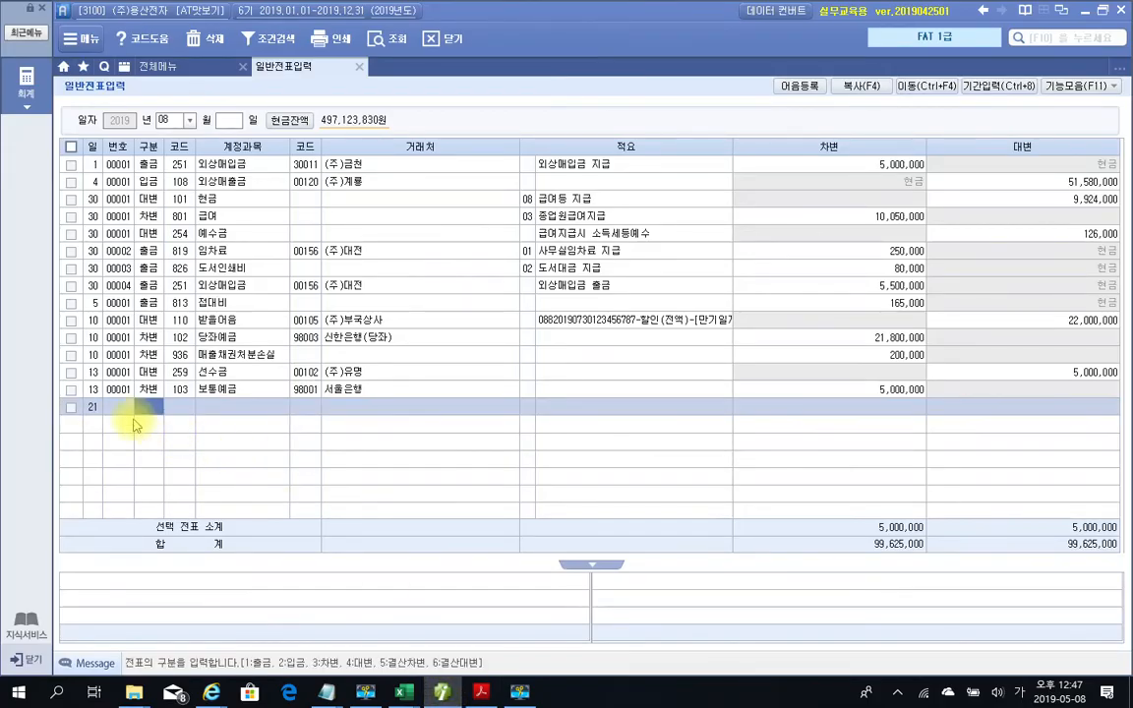
text(1)
key(Return)
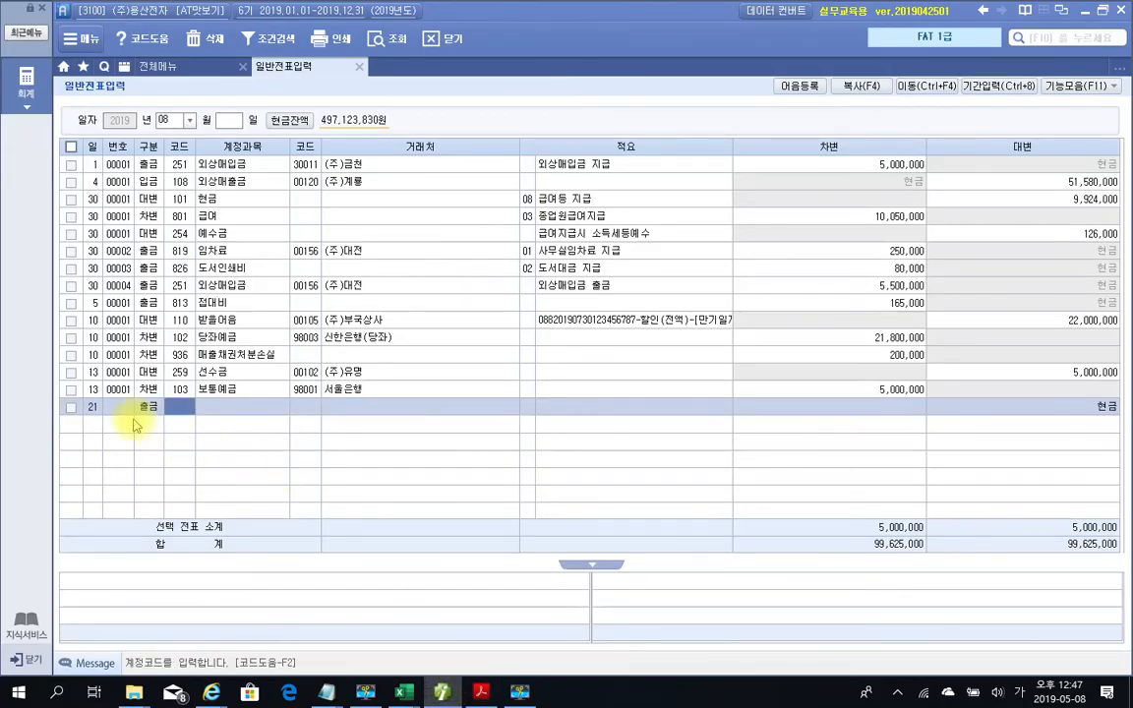
text(광고)
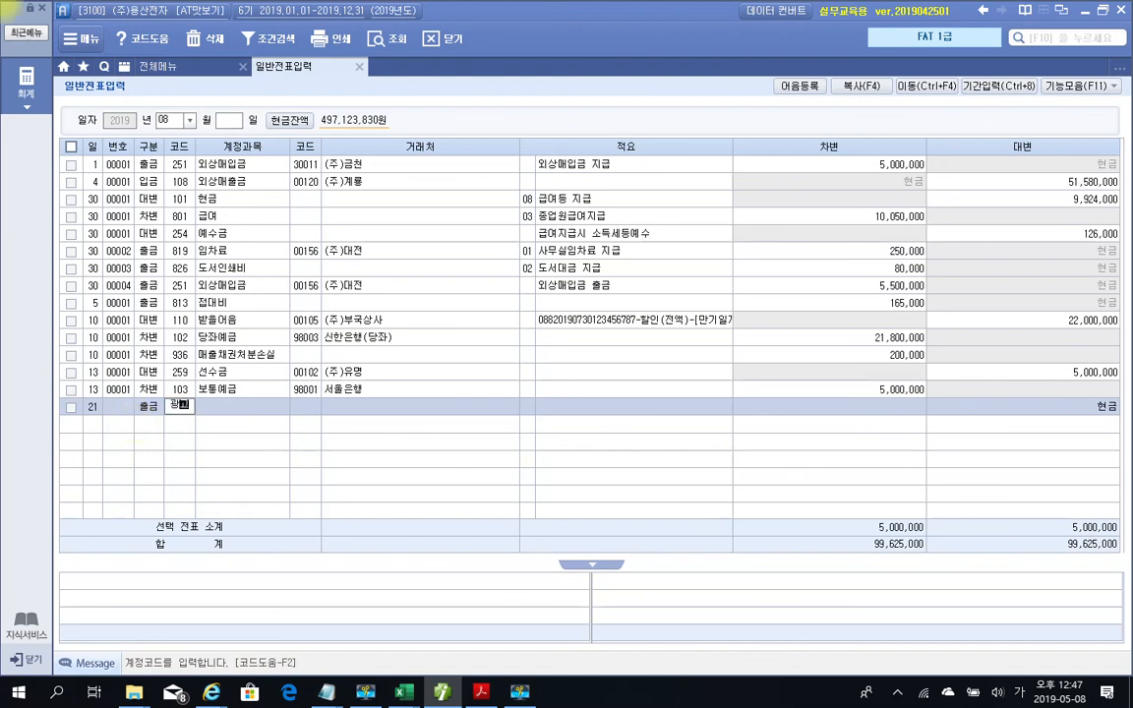
key(Return)
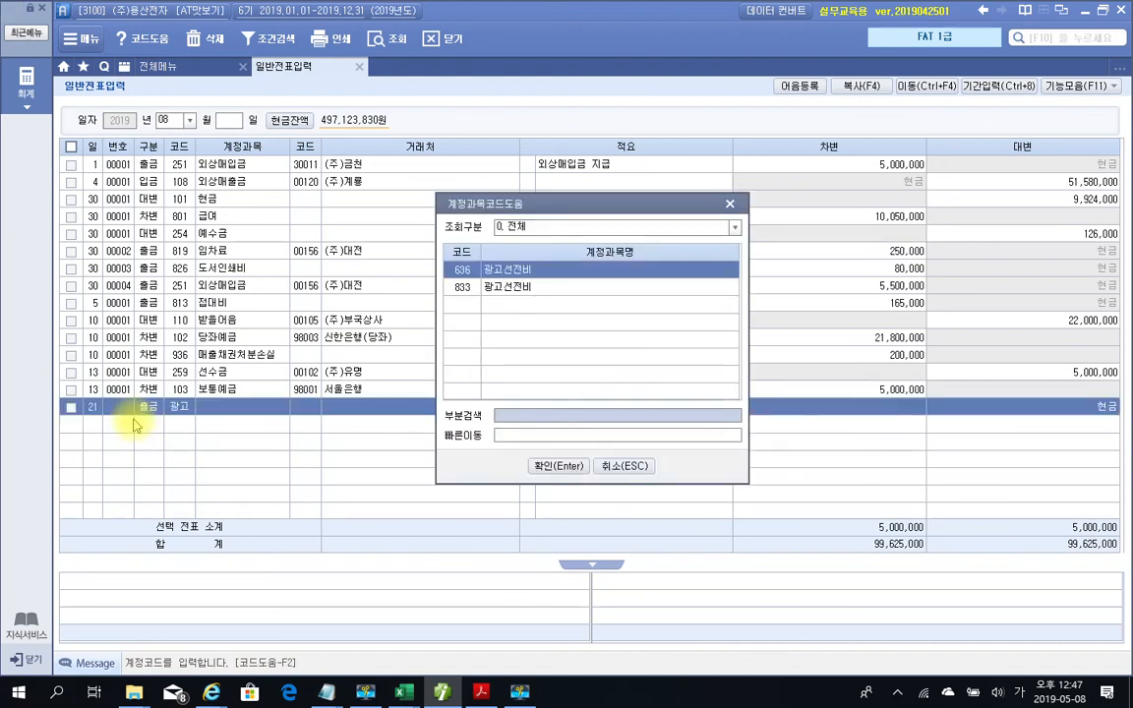
key(Down)
key(Return)
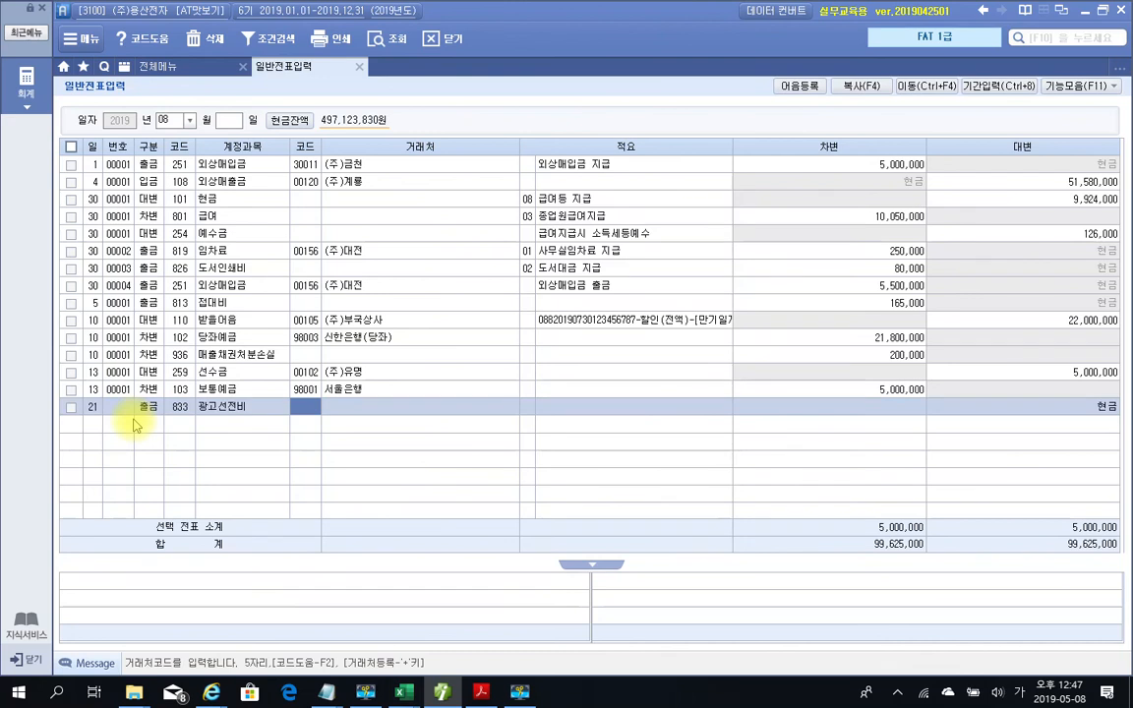
key(Return)
key(Return)
key(Return)
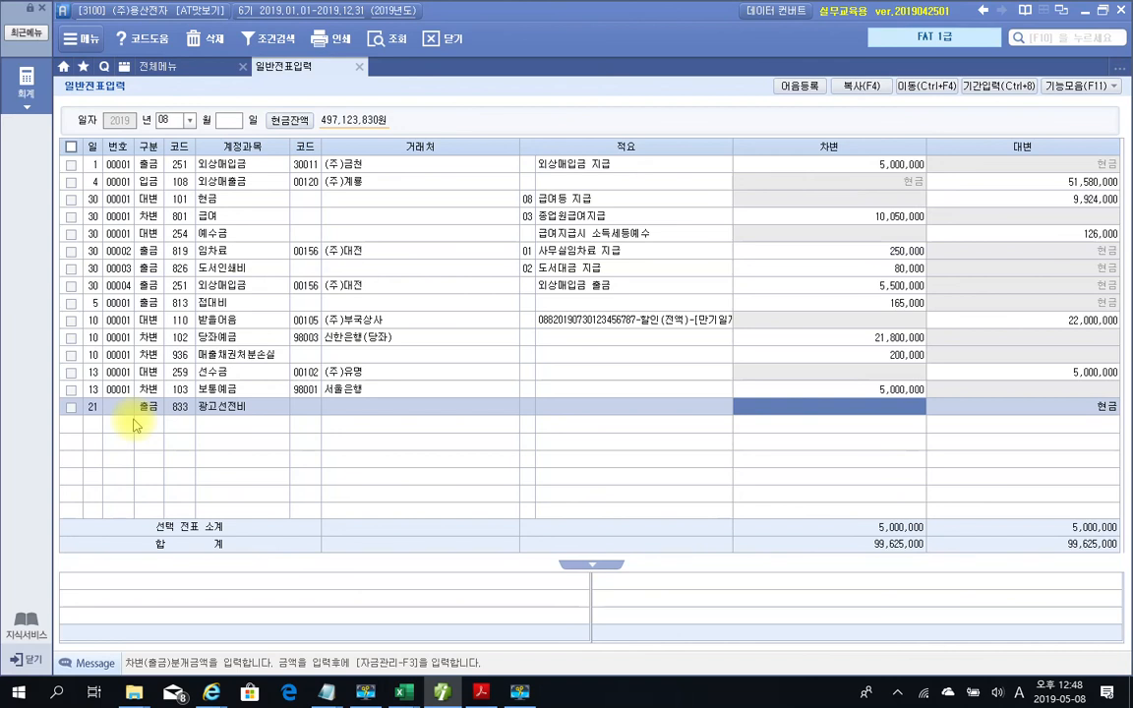
text(1200000)
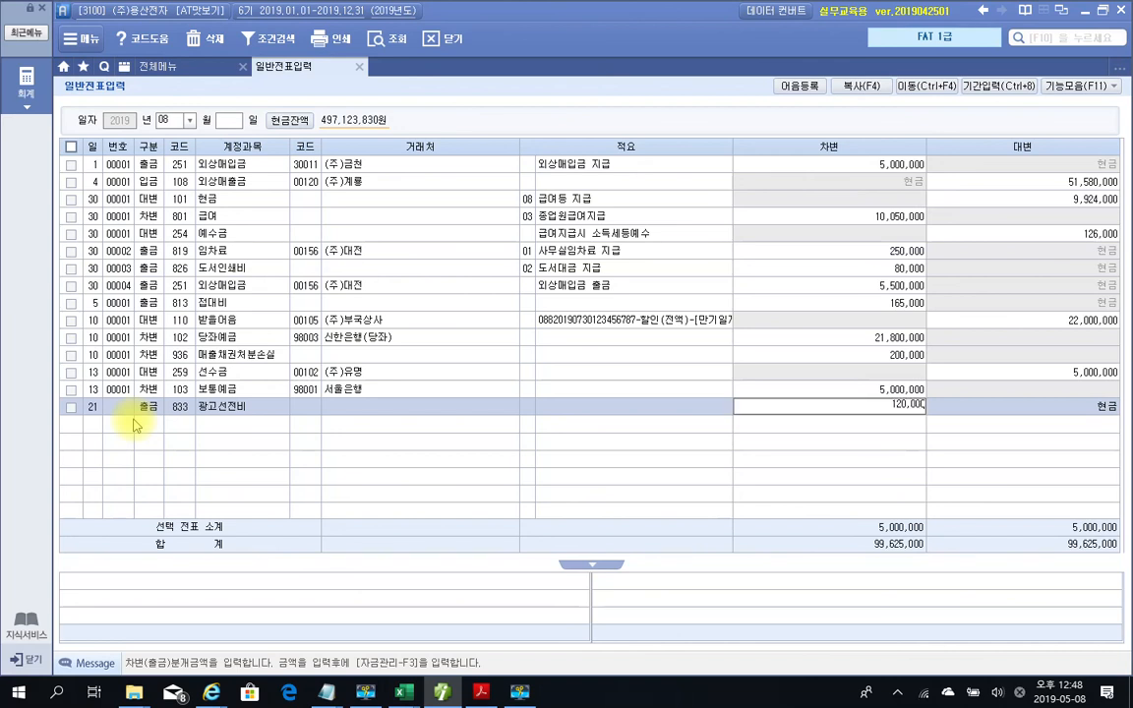
key(Return)
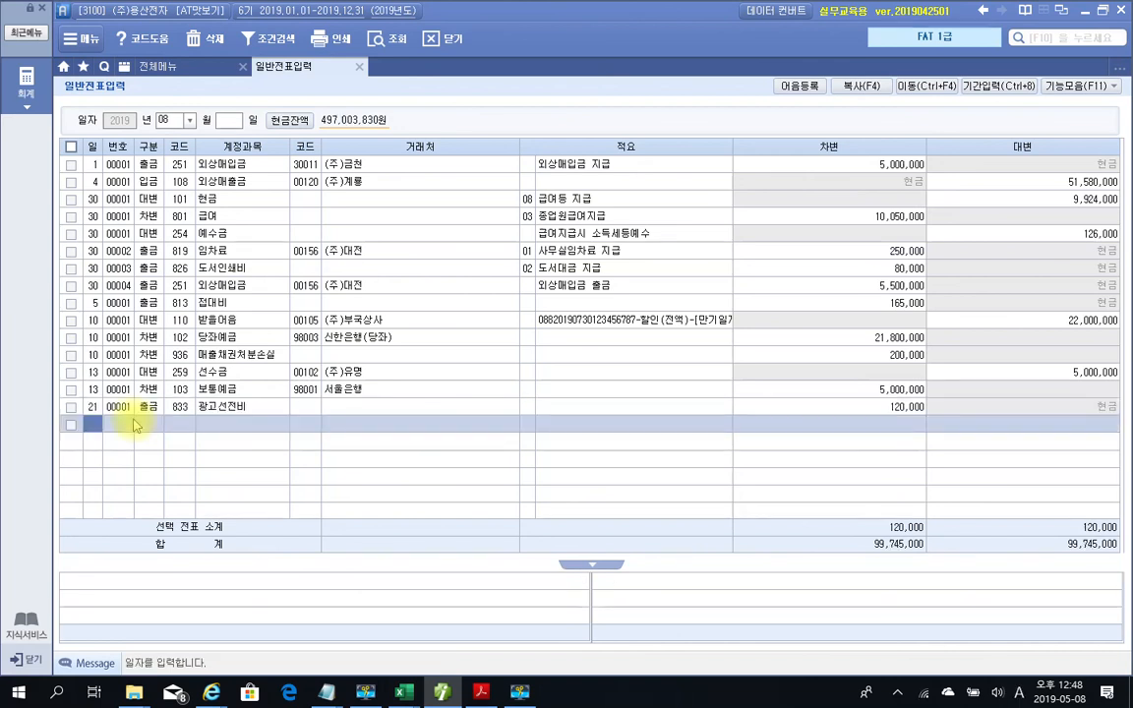
click(155, 408)
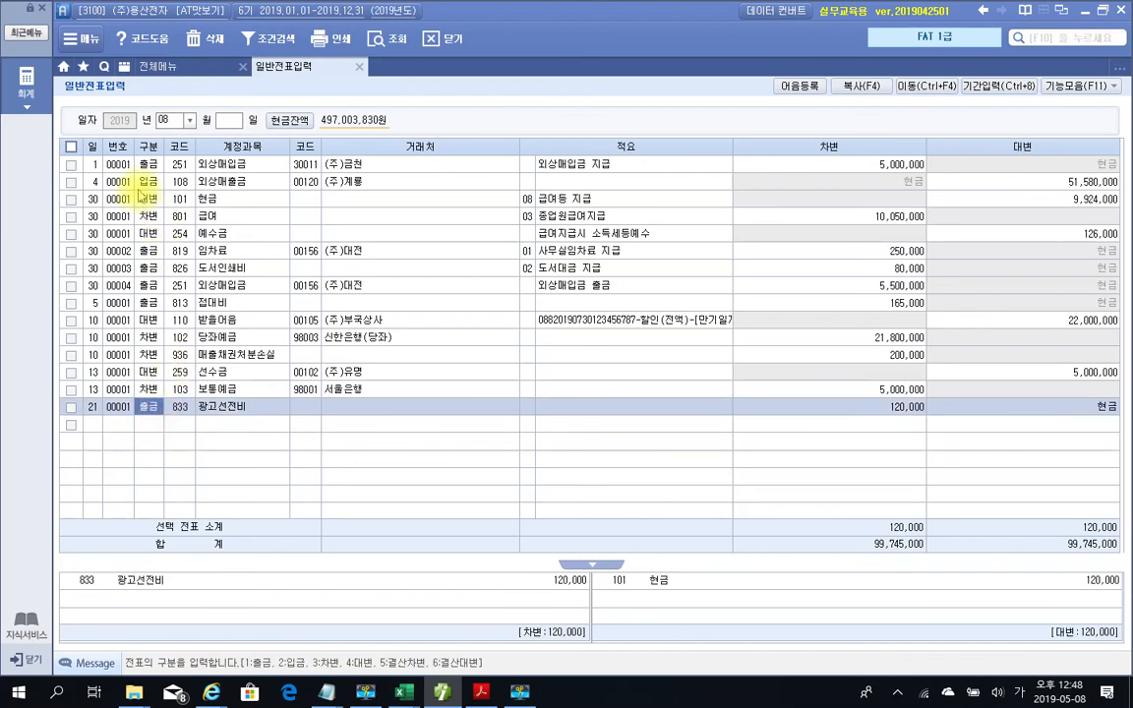
click(158, 67)
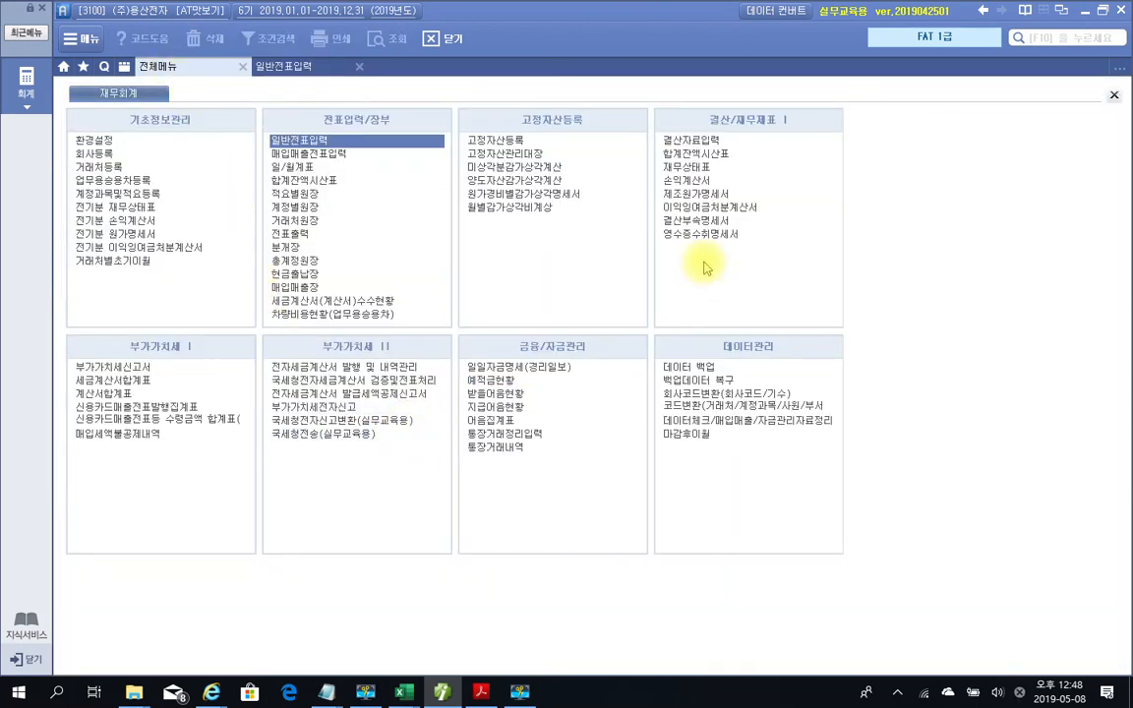
Open the 영수증수취명세서 statement, highlighting its (1) and (2) sheets before clearing marks
drag(646, 221, 822, 270)
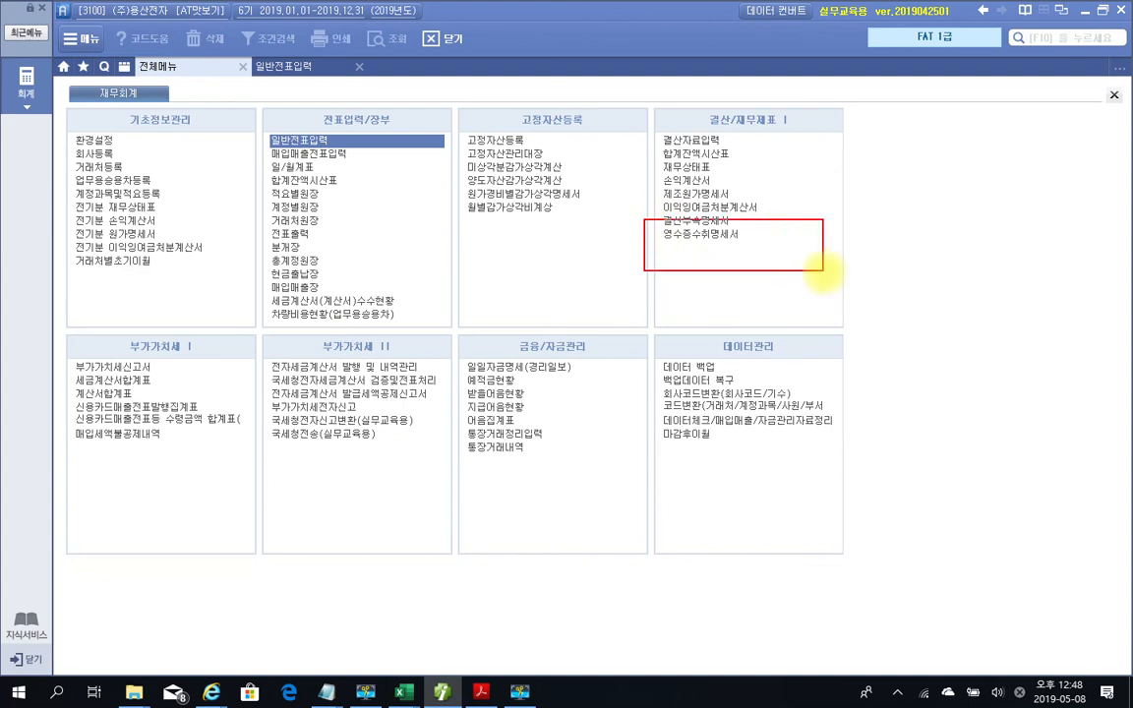
drag(649, 250, 779, 247)
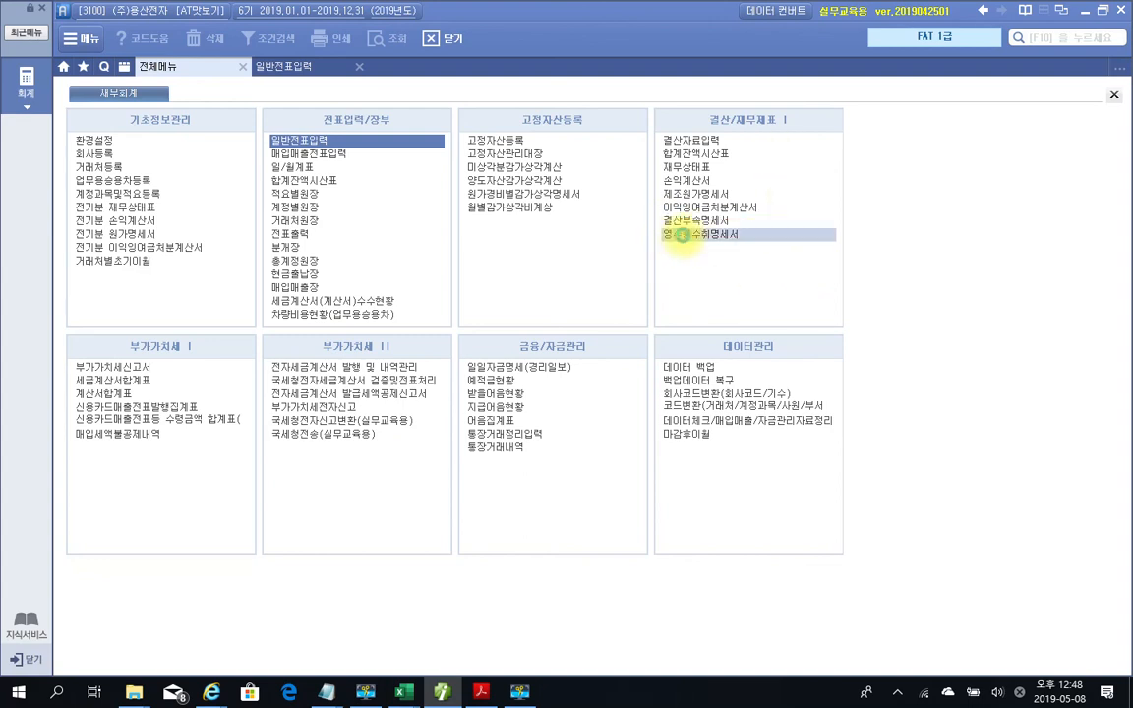
click(683, 236)
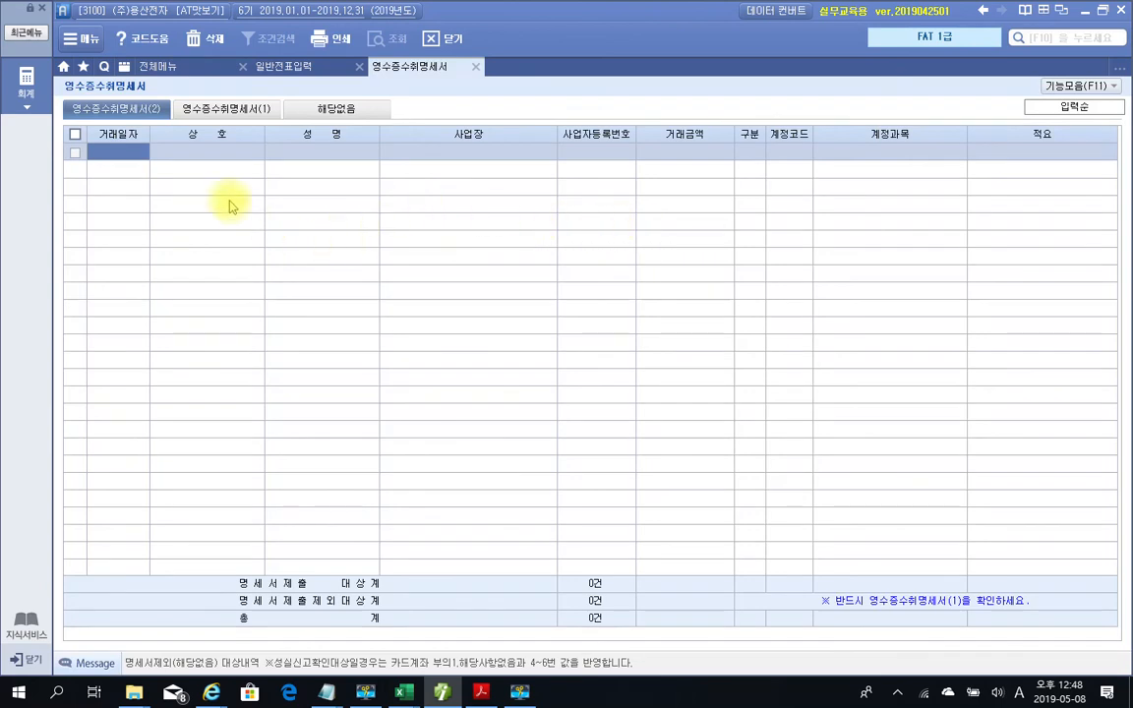
drag(127, 96, 162, 123)
drag(245, 95, 274, 123)
key(Escape)
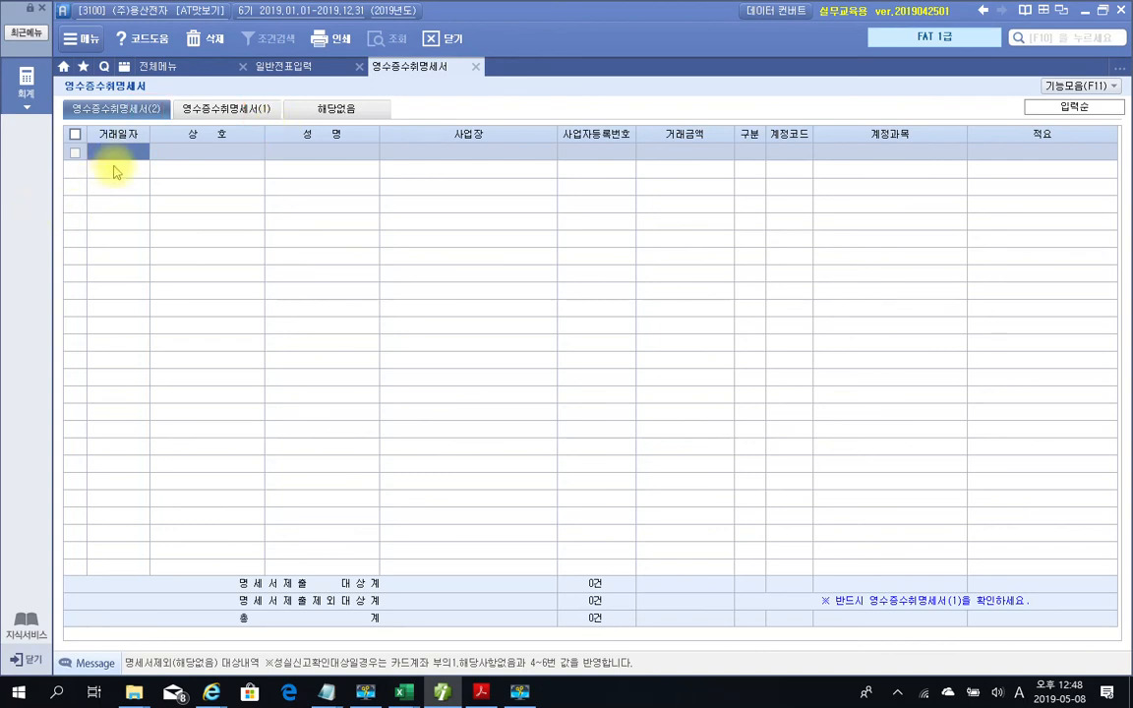
Enter transaction date 2019-08-21 and business name 광고상사 in a new receipt row
text(2001-__-__)
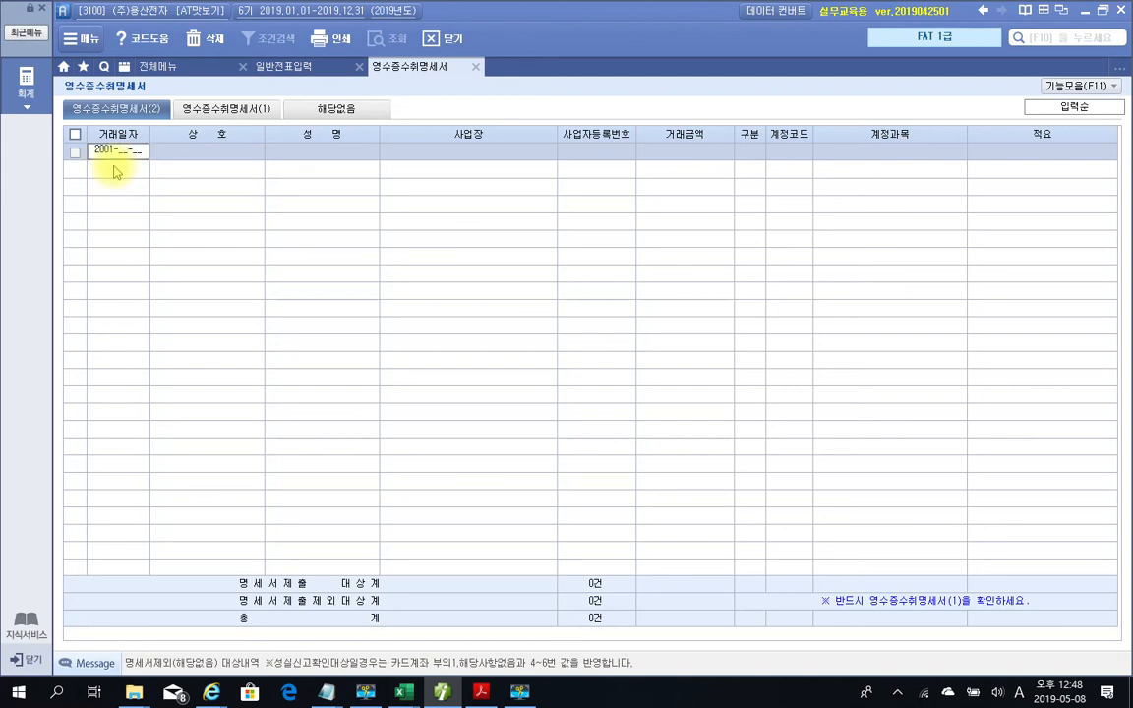
key(BackSpace)
key(BackSpace)
key(BackSpace)
text(019-08-21)
key(Return)
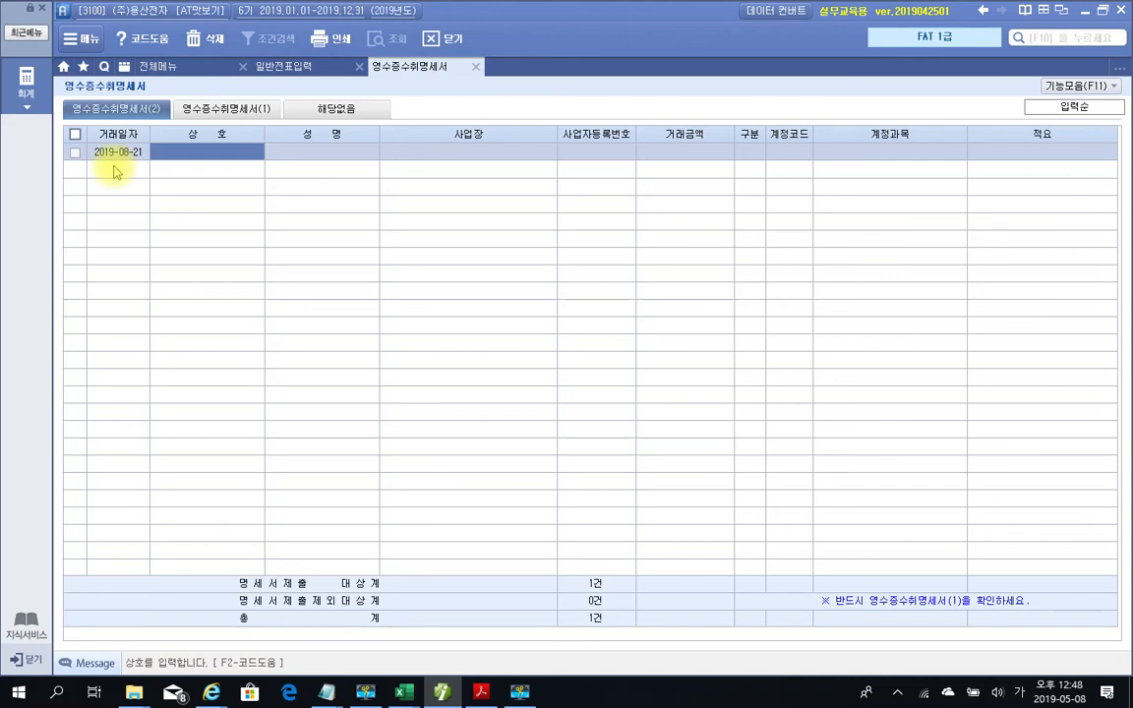
text(광고상사)
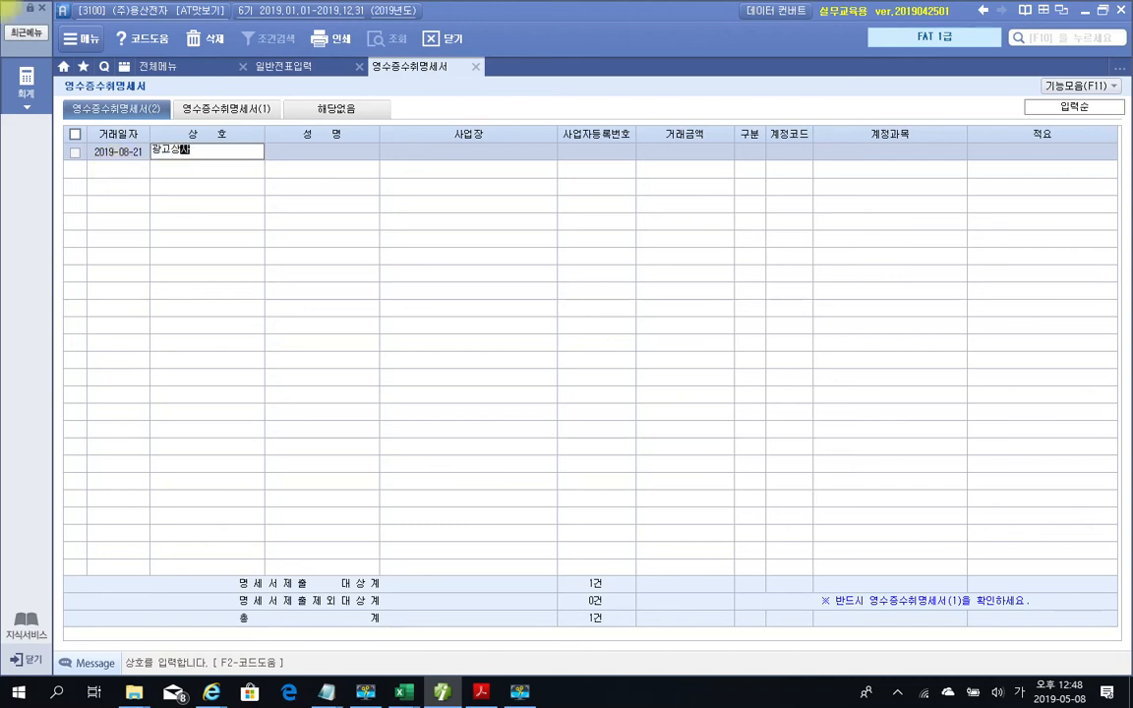
key(Return)
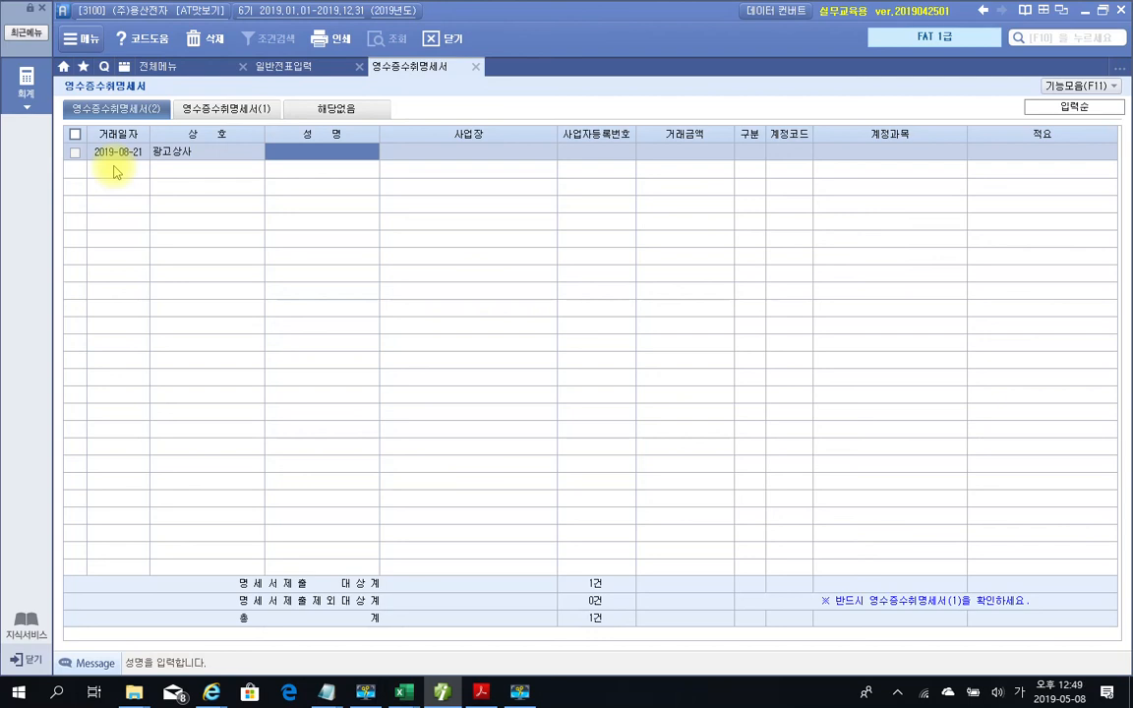
Fill in the representative's name and business address, then begin the registration number
key(Return)
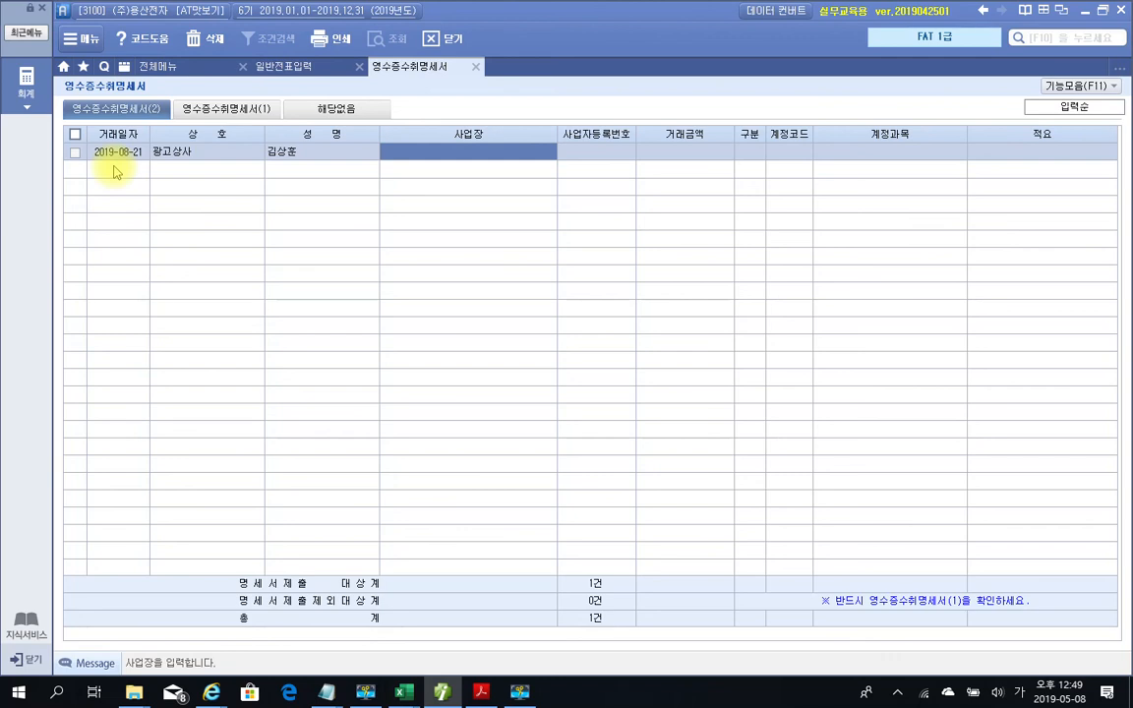
text(서울시 )
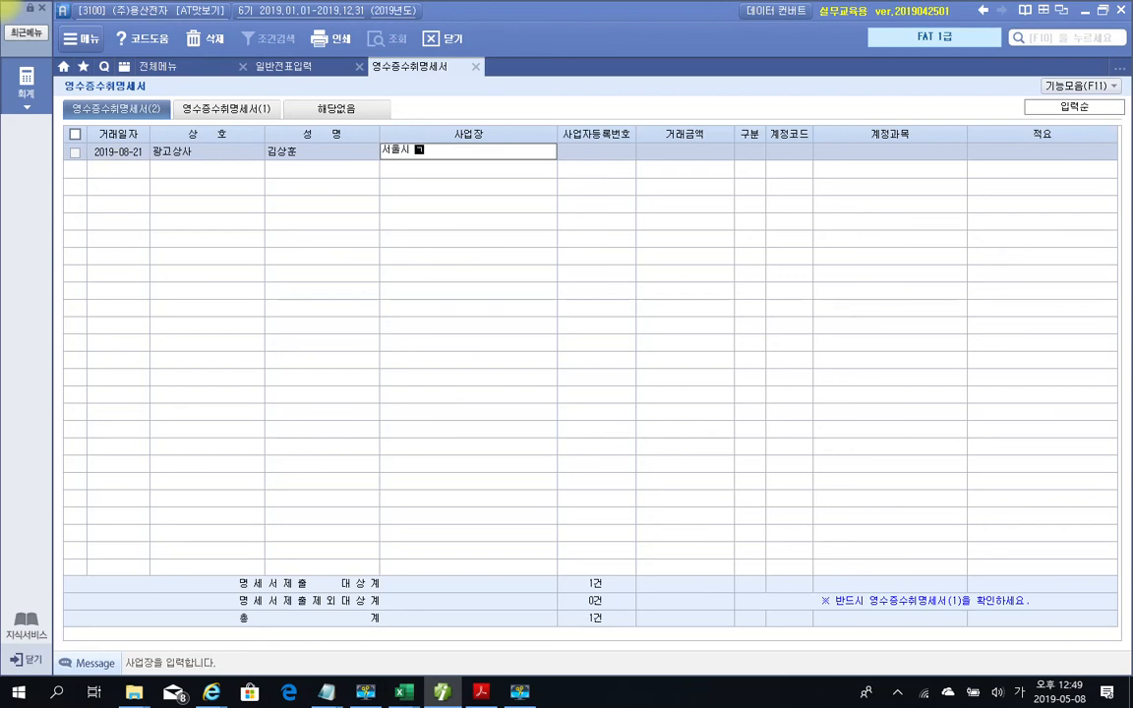
text(구로구 경인로 )
text(47길)
key(Return)
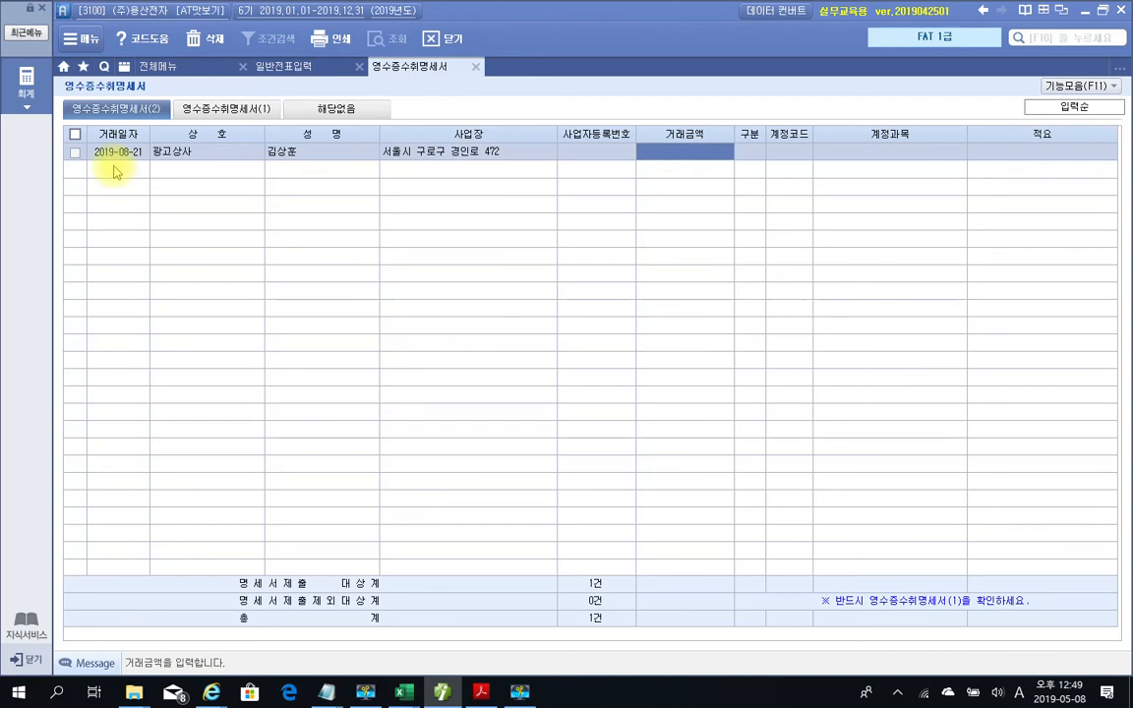
key(Left)
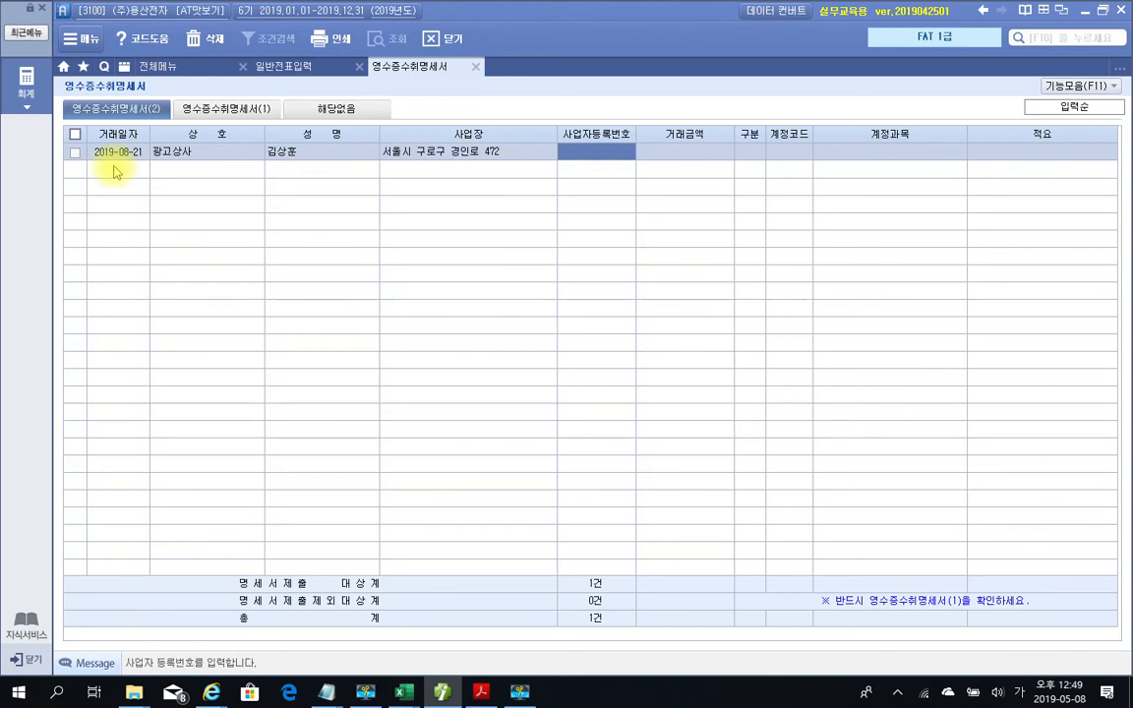
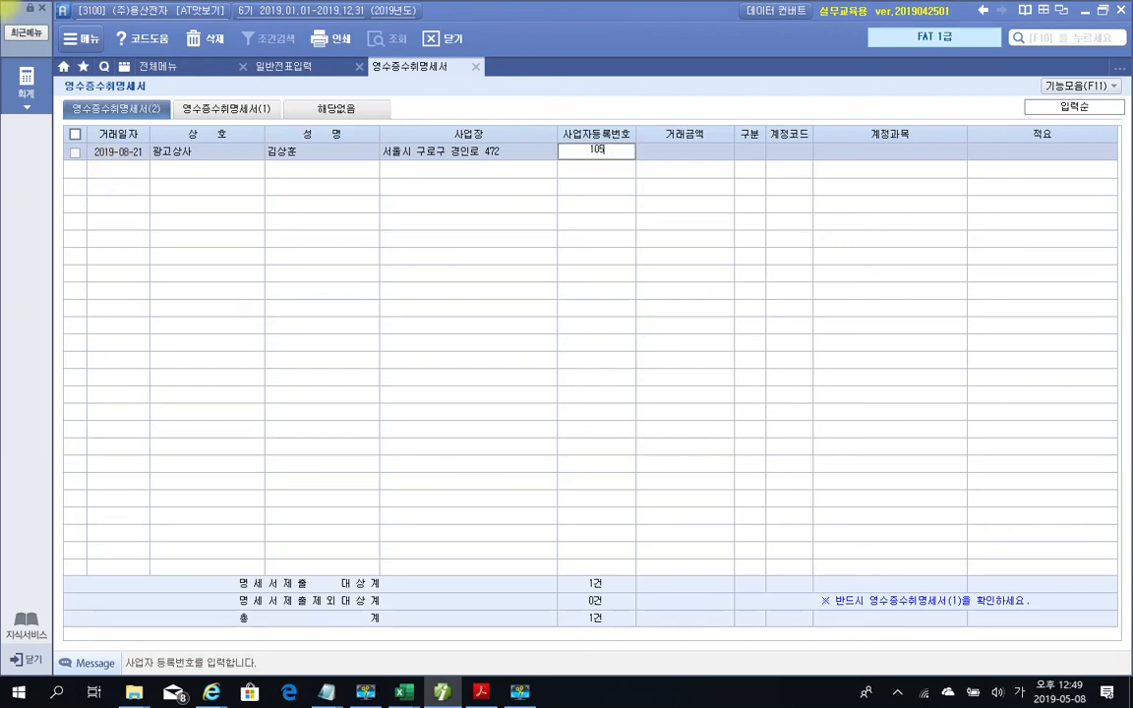
Complete the registration number, then enter amount 120,000 and account 833 광고선전비
key(BackSpace)
key(Return)
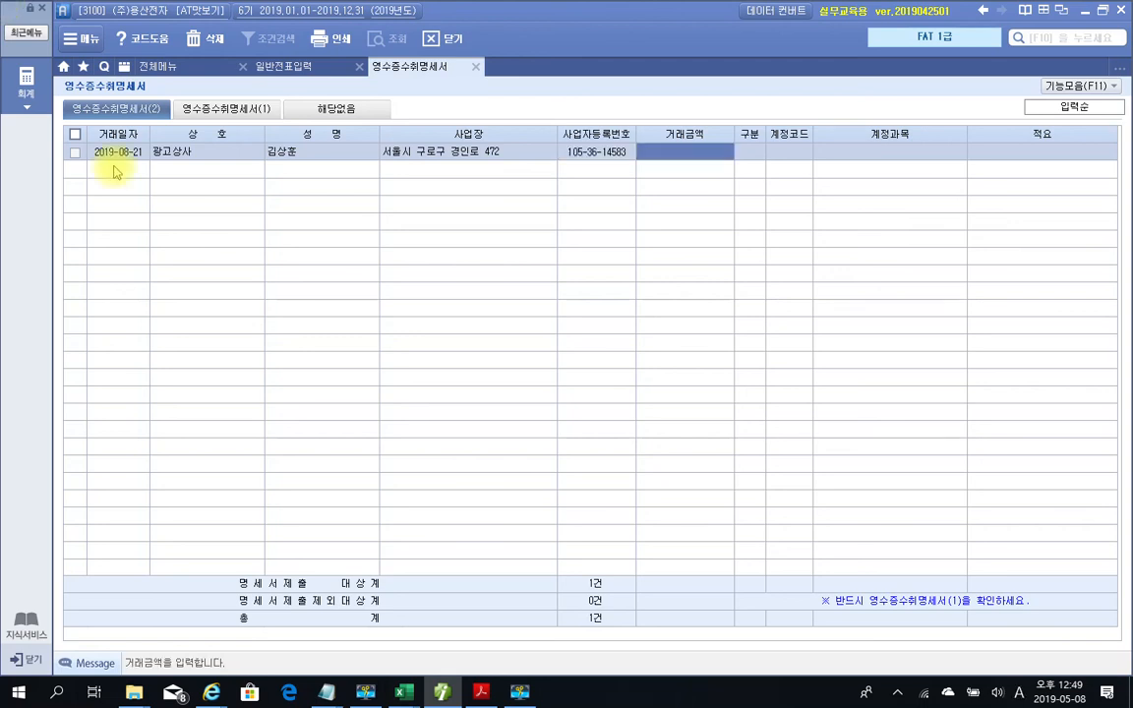
text(1200000)
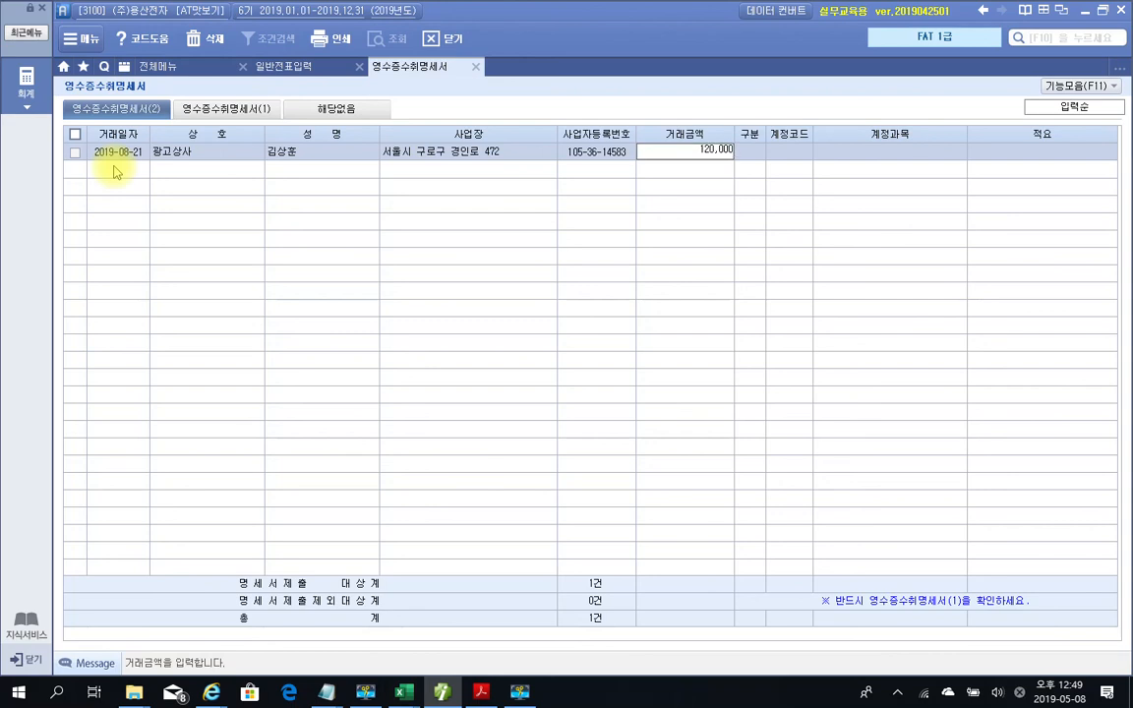
key(Return)
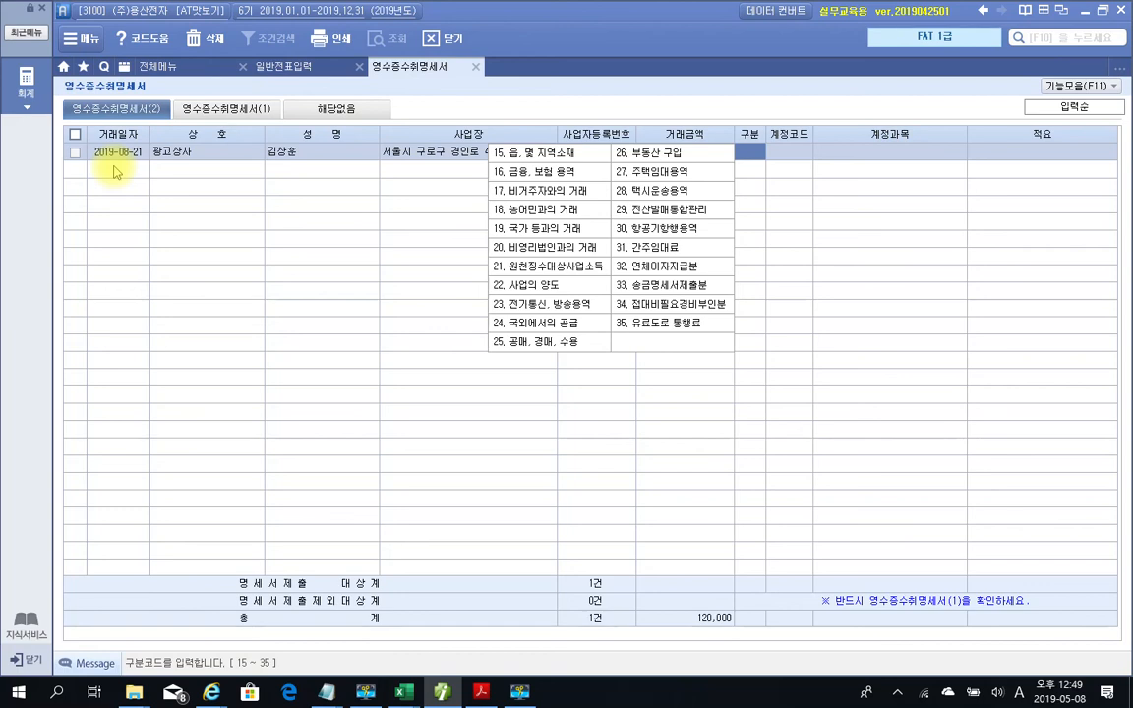
key(Return)
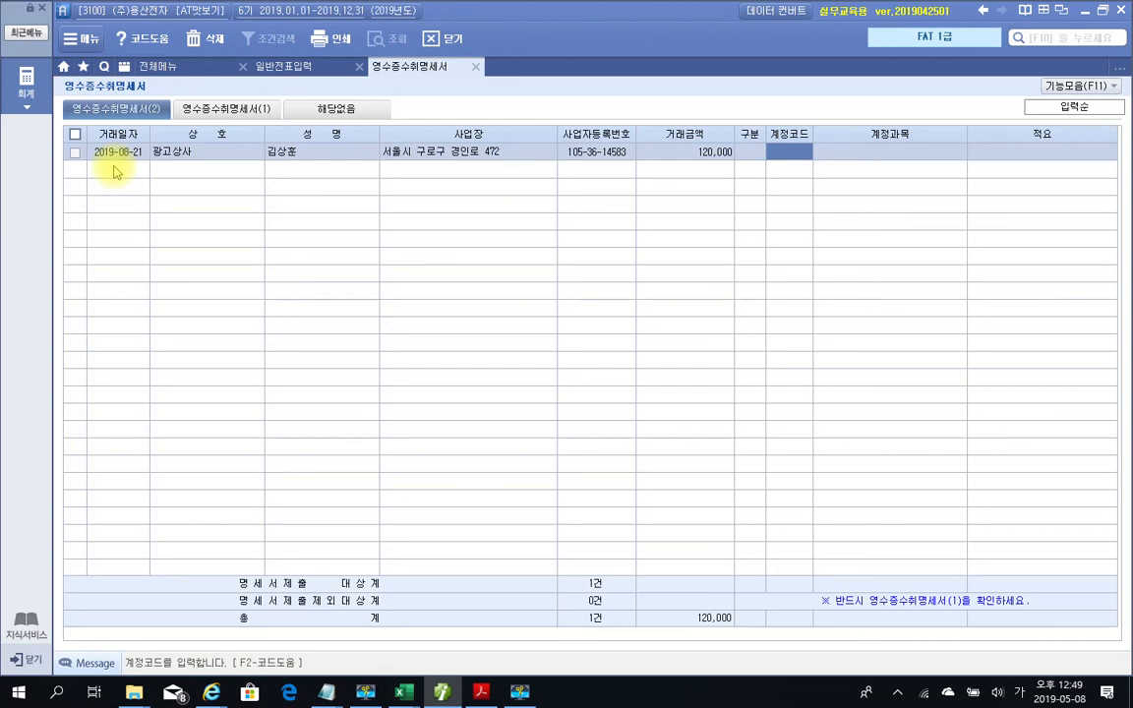
text(83)
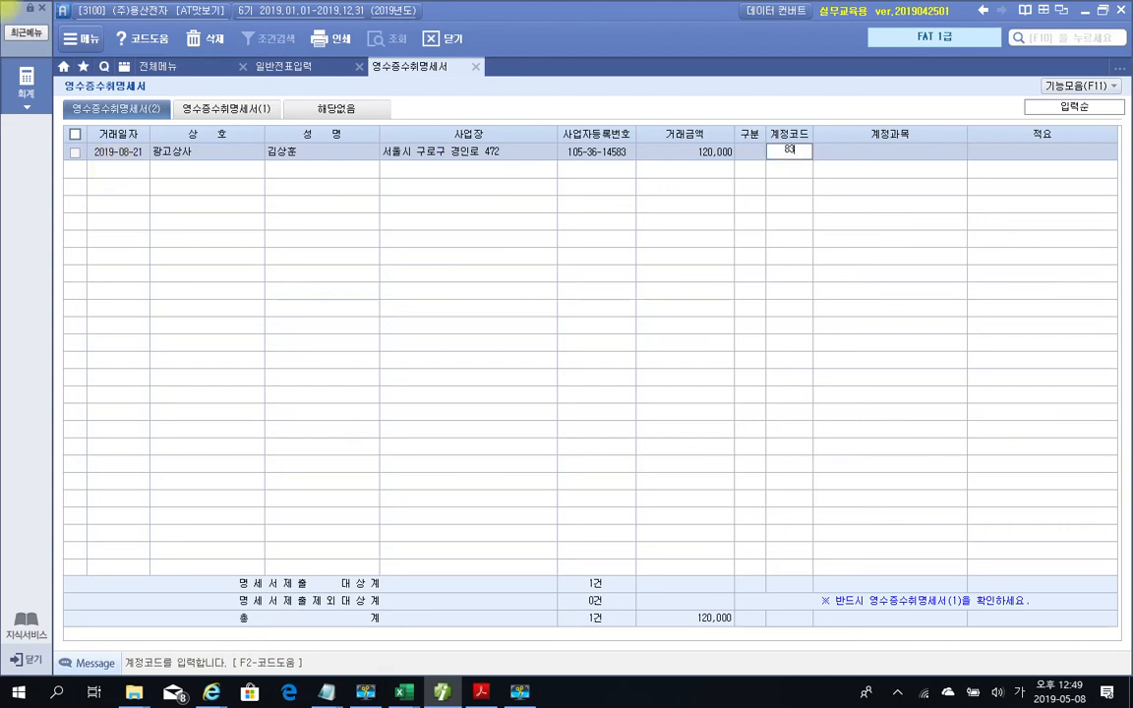
text(3)
key(Return)
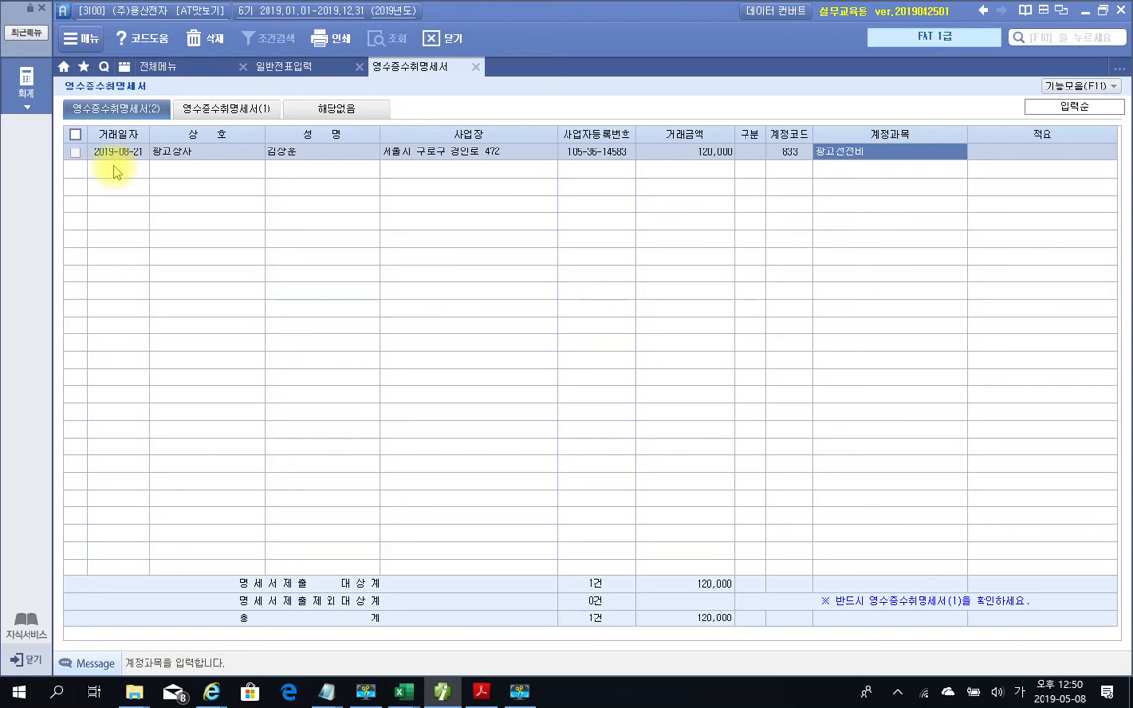
key(Return)
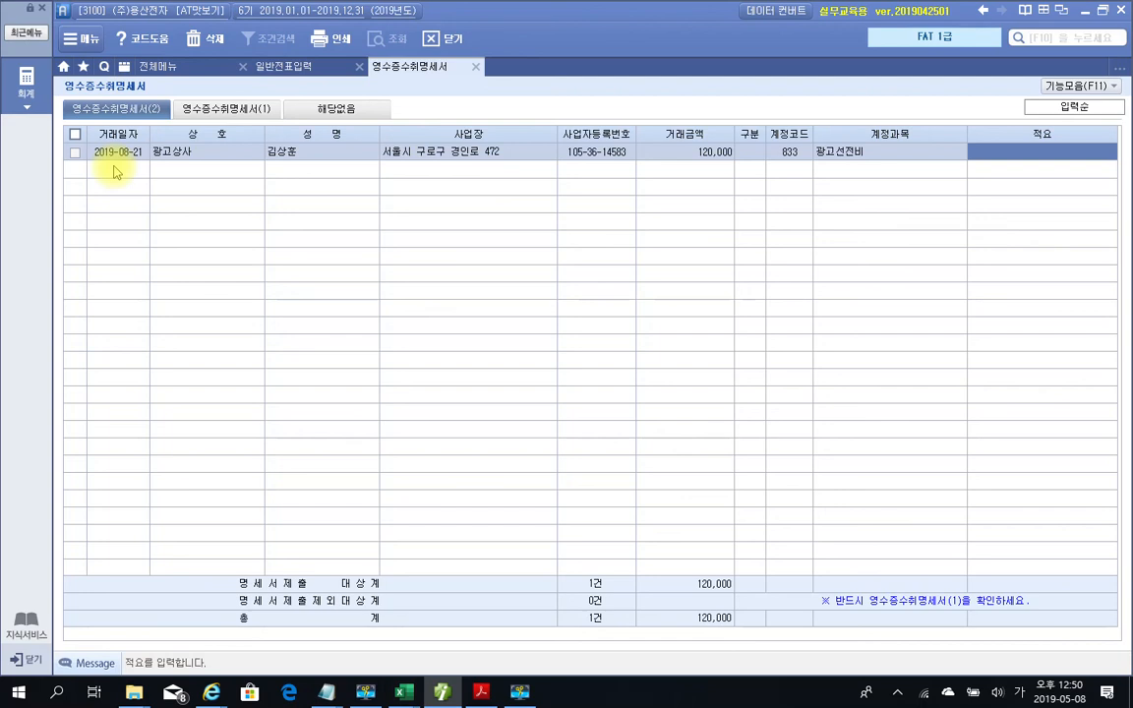
Enter 마우스 패드 as the 광고상사 row's description, then view the 영수증수취명세서(1) summary: 1 item, 120,000
text(마우스)
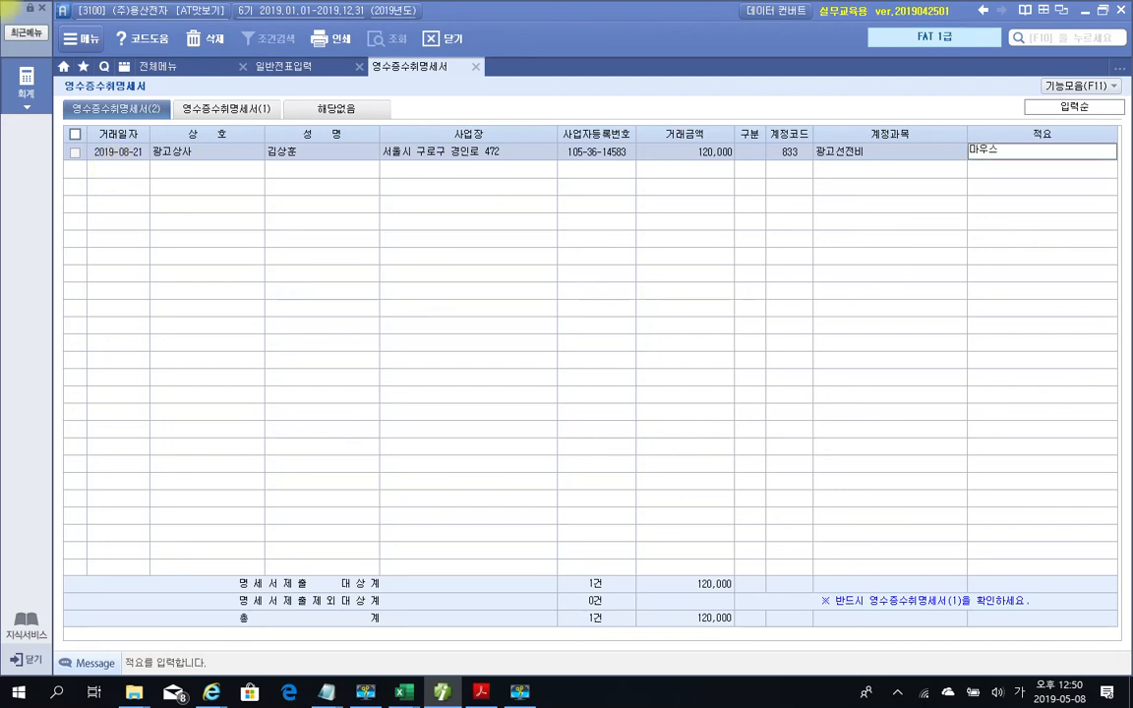
text( 패드)
click(114, 170)
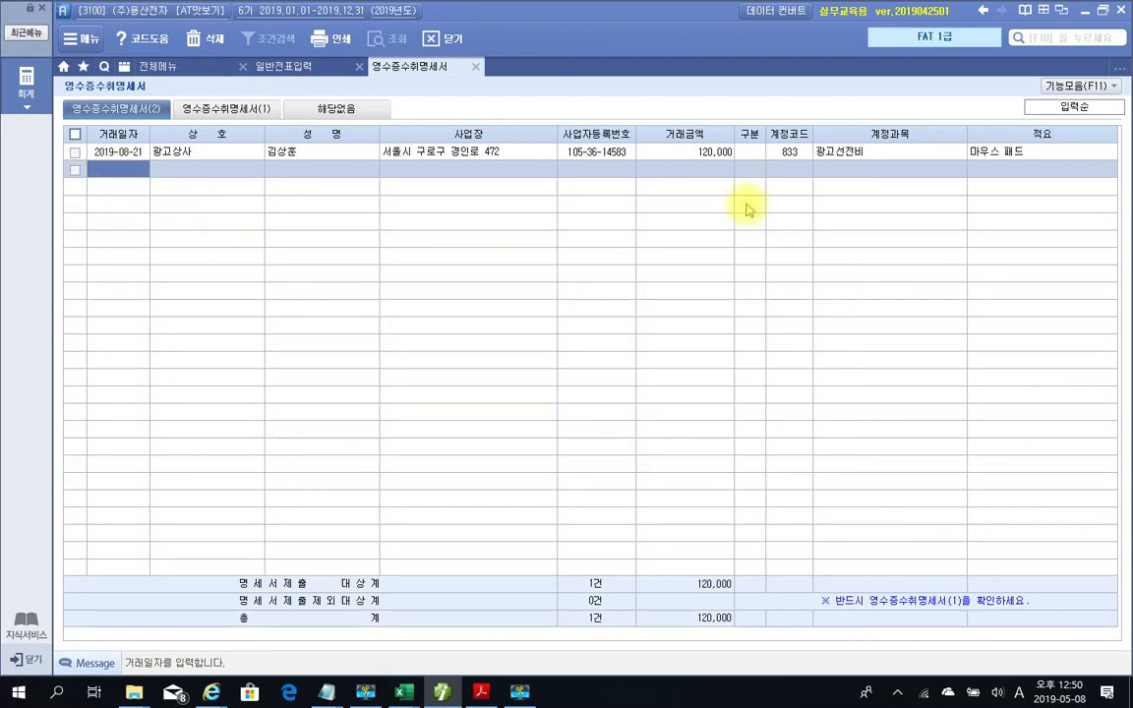
click(779, 154)
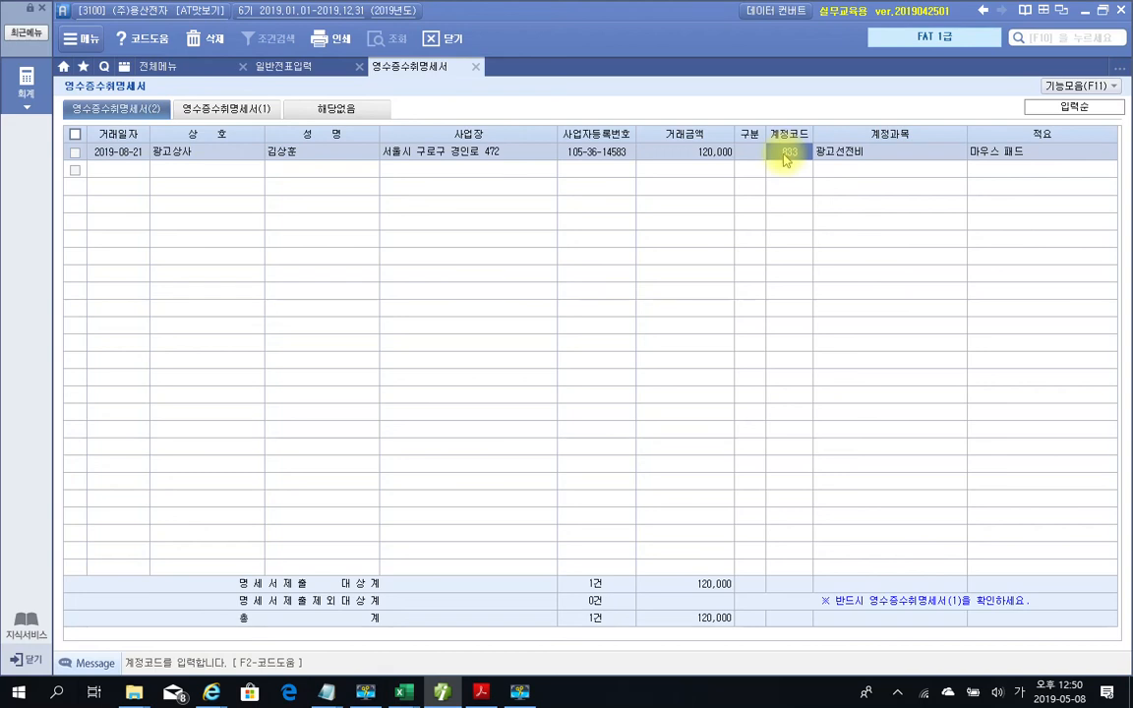
key(F2)
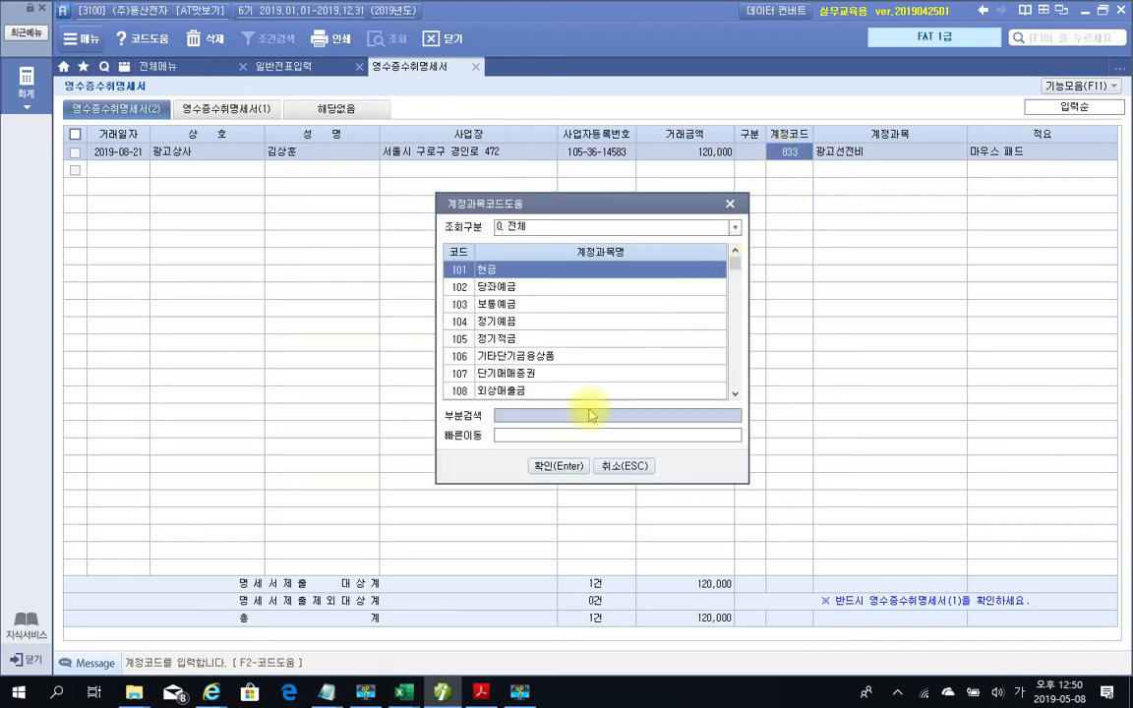
click(730, 204)
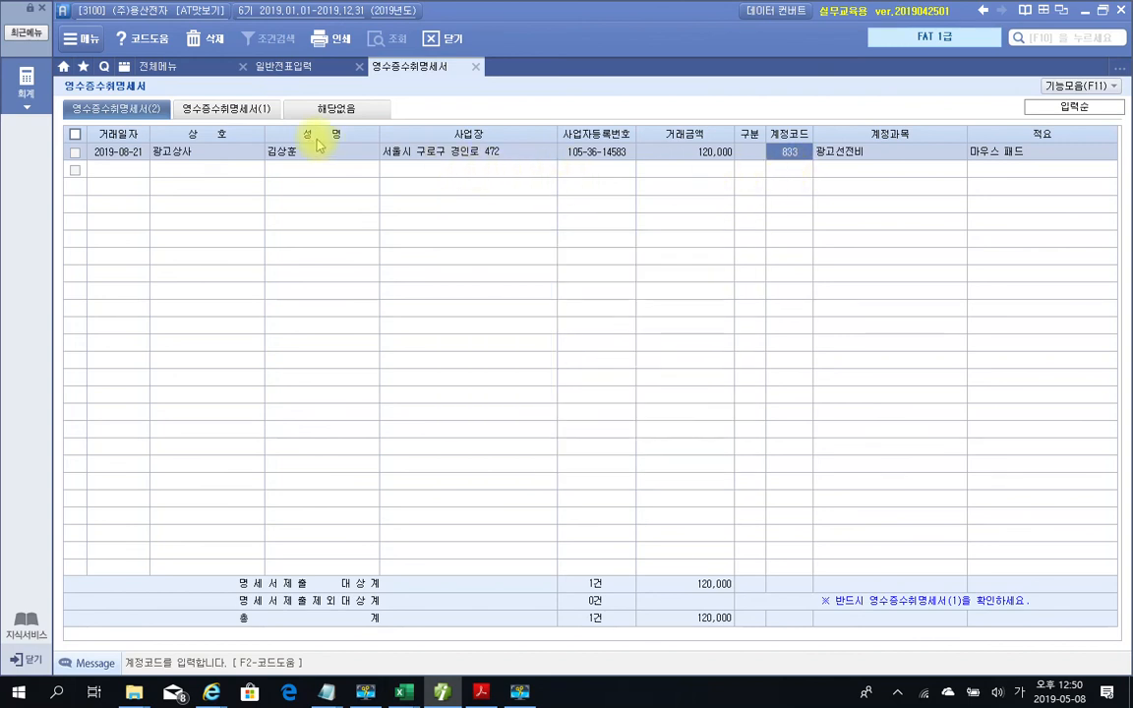
click(209, 109)
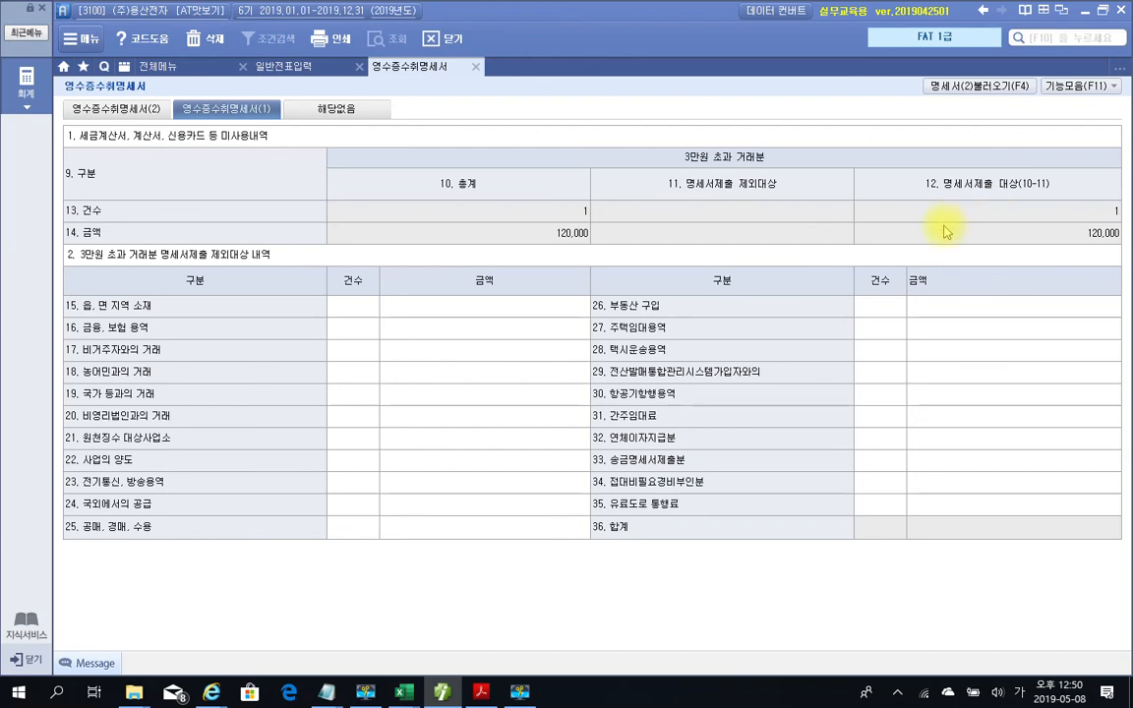
Save and close the 영수증수취명세서, returning to 일반전표입력 with the Aug 21 광고선전비 120,000 voucher
click(477, 68)
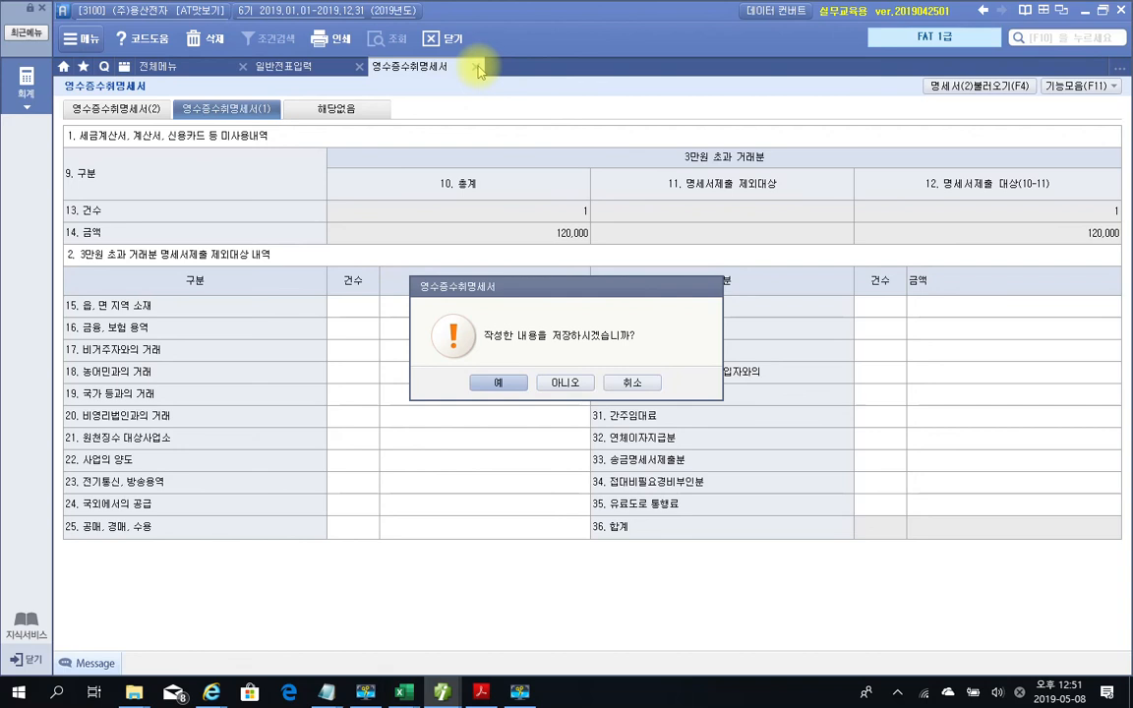
click(499, 385)
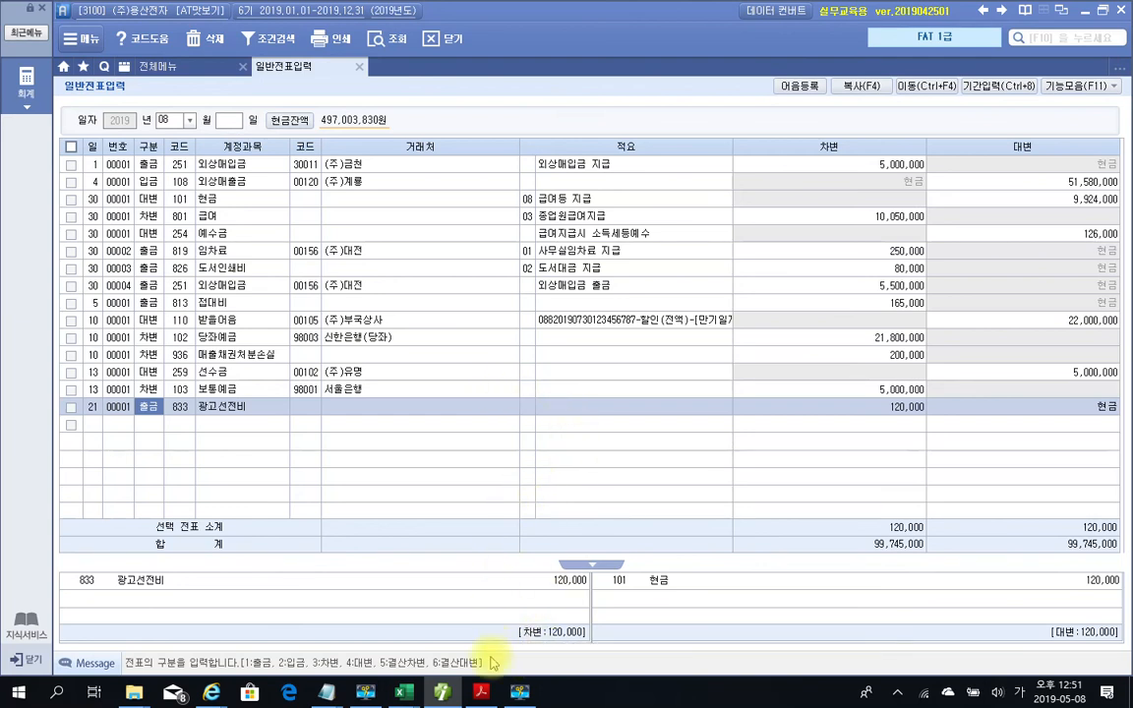
mouse_move(439, 696)
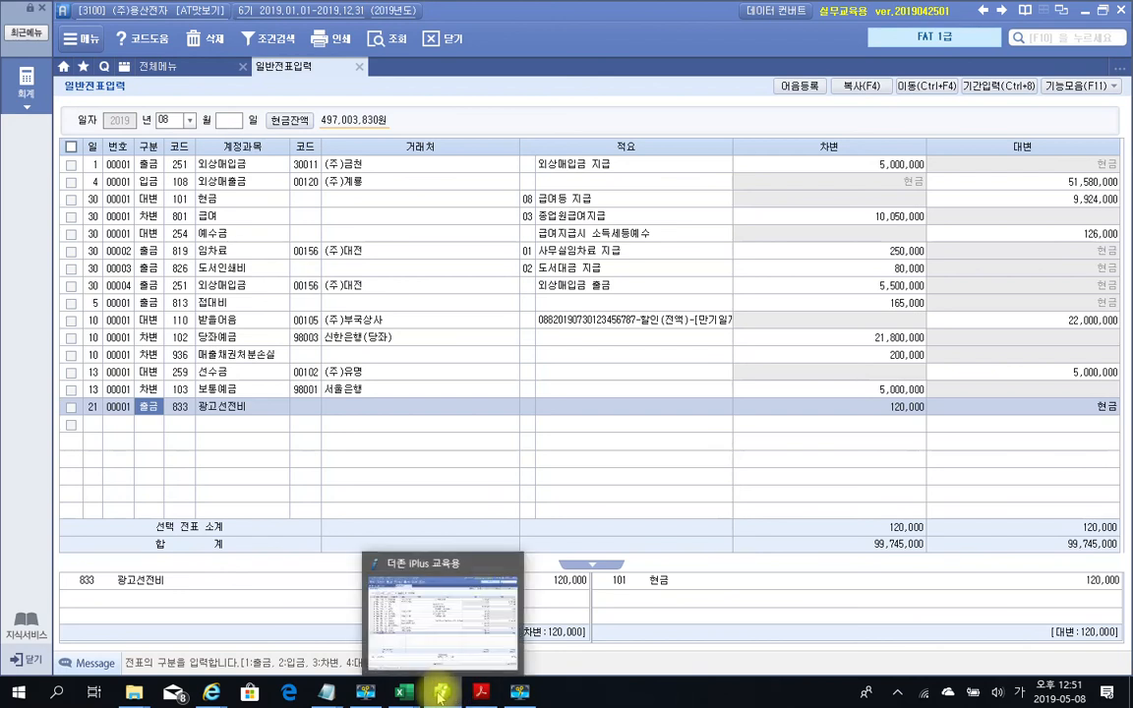
click(519, 693)
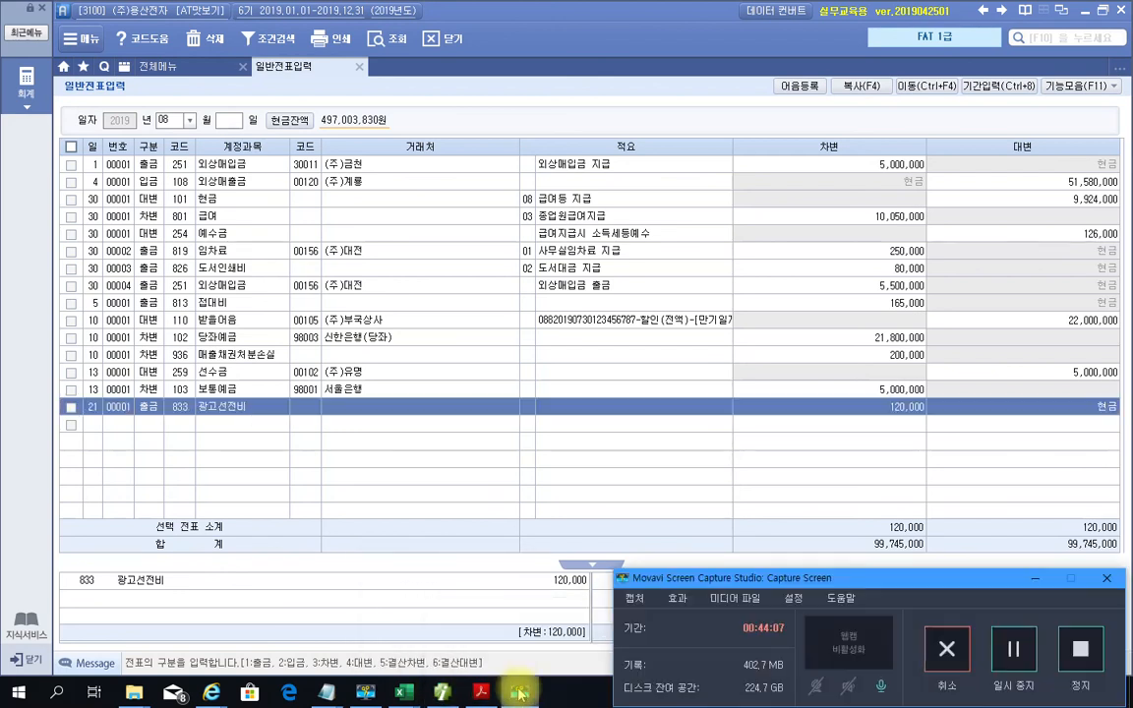